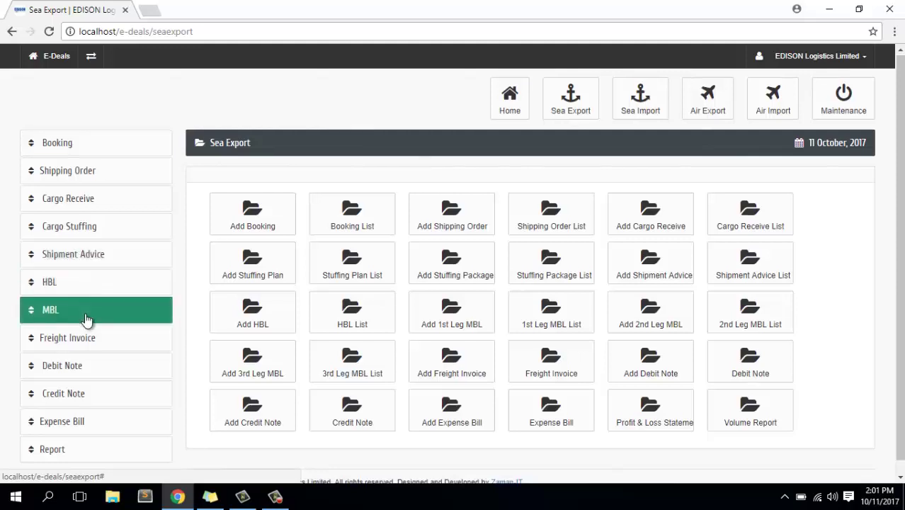
Expand the Report section in the sidebar, then go to the Booking menu.
scroll(86, 320, "down", 1)
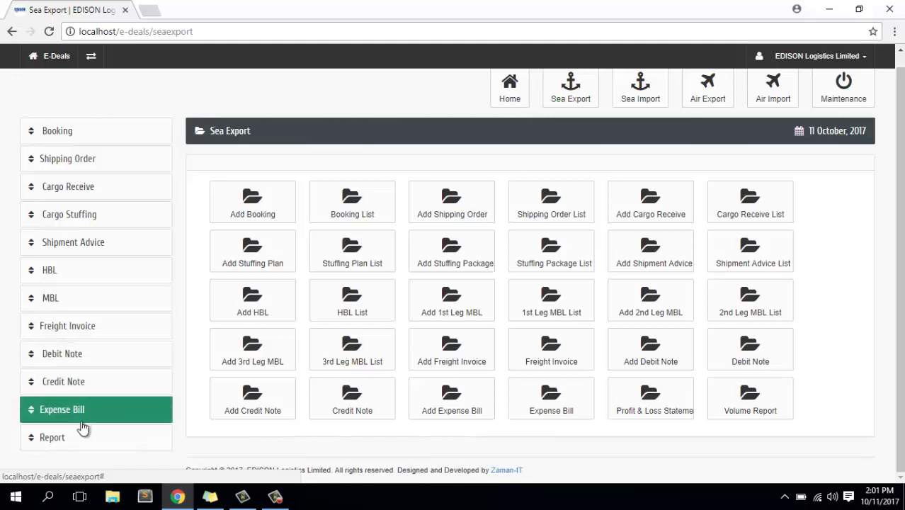
left_click(63, 446)
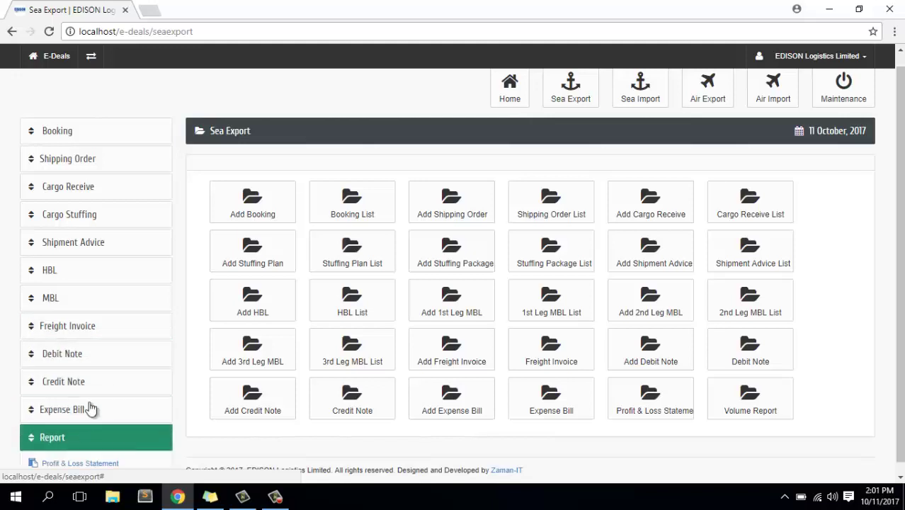
scroll(112, 364, "down", 1)
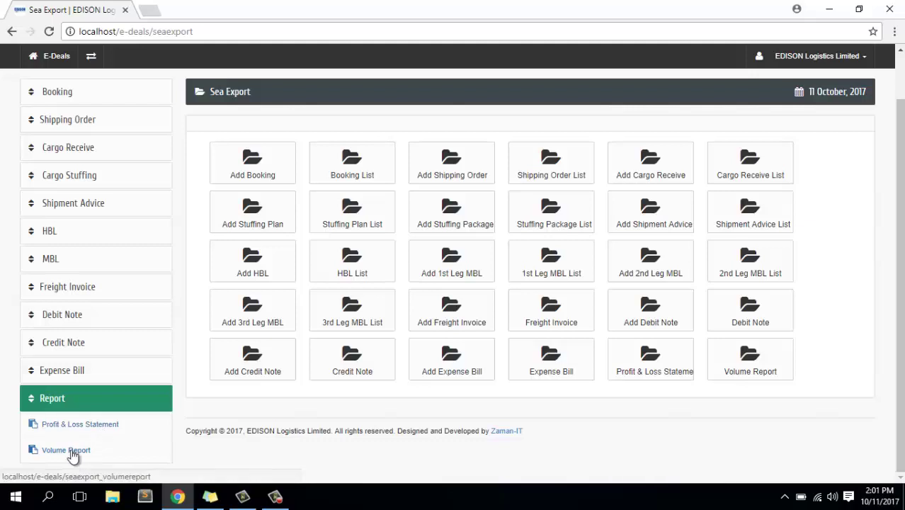
scroll(111, 267, "up", 1)
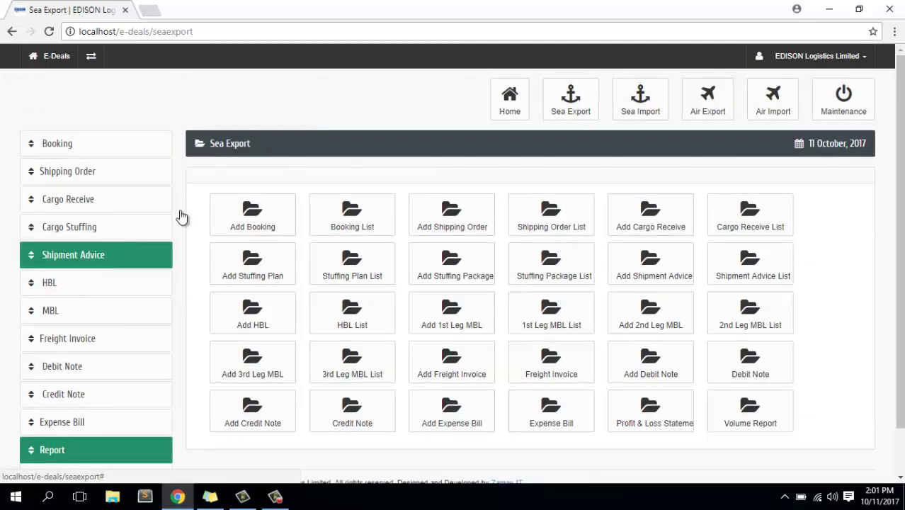
left_click(84, 148)
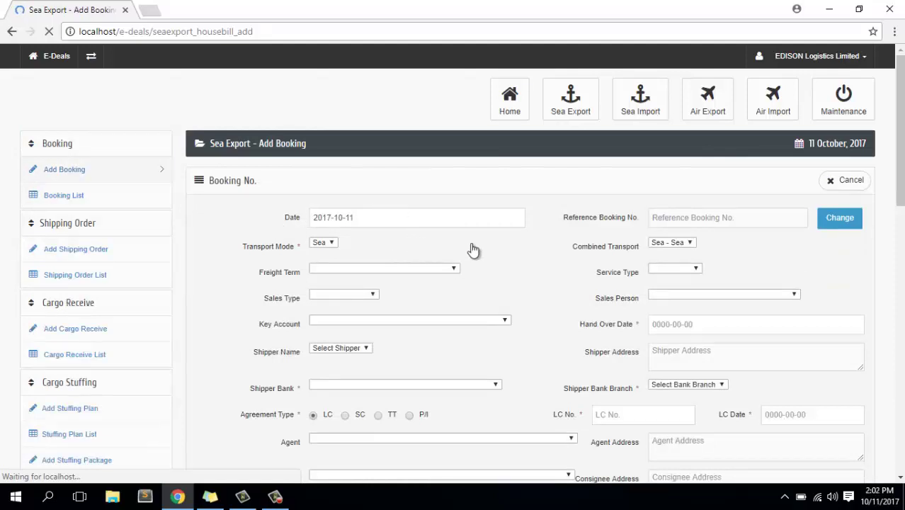
Scroll through the blank Add Booking form and back to the top.
scroll(474, 249, "down", 5)
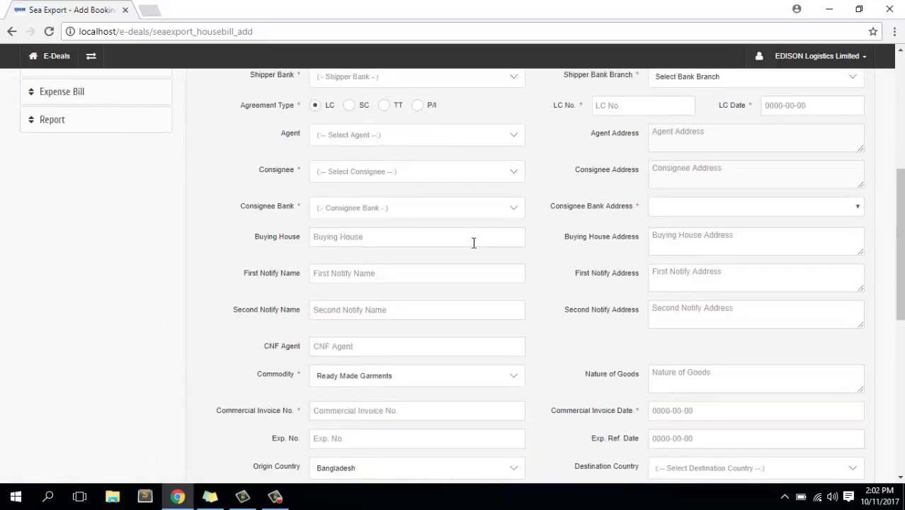
scroll(474, 248, "down", 7)
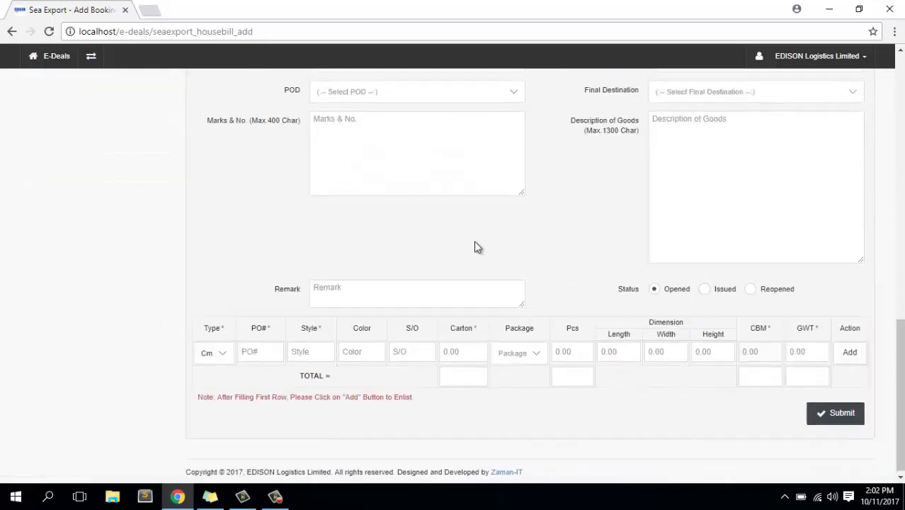
scroll(475, 245, "up", 3)
scroll(475, 246, "up", 8)
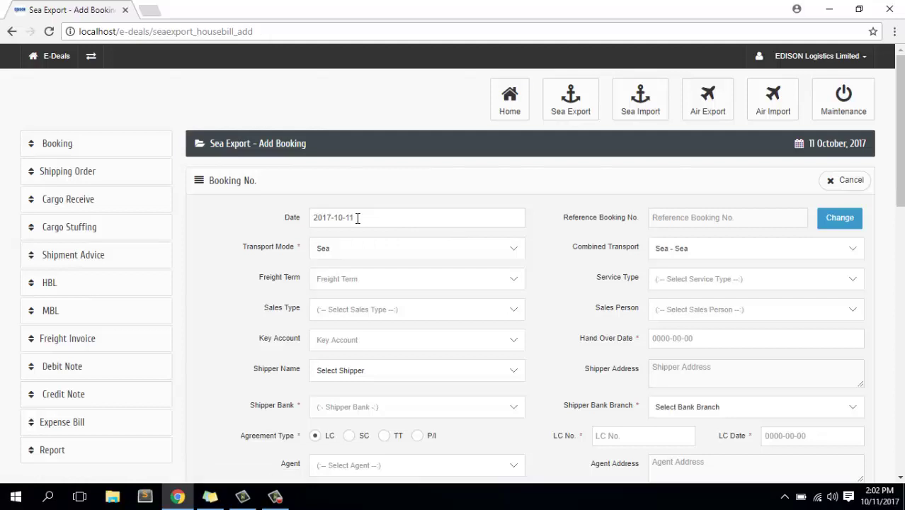
Keep the default date 2017-10-11, Sea transport mode and Sea - Sea combined transport.
left_click(358, 218)
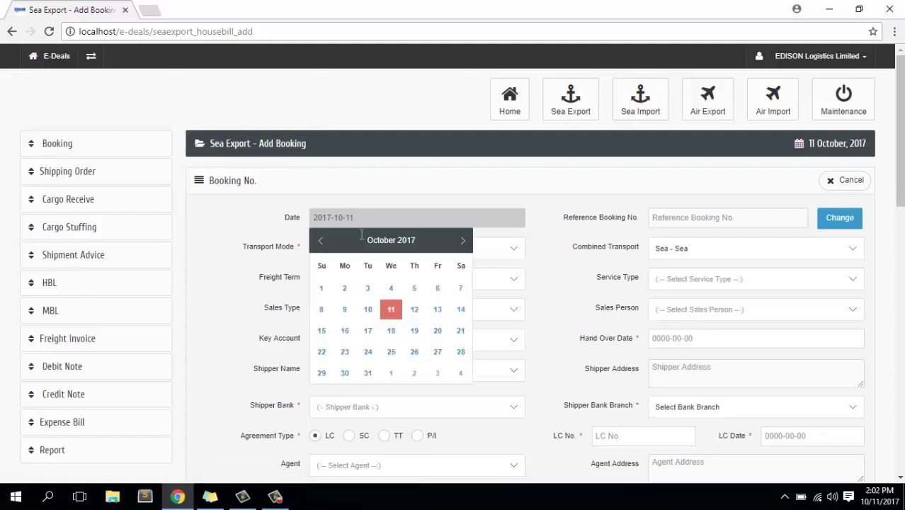
left_click(485, 201)
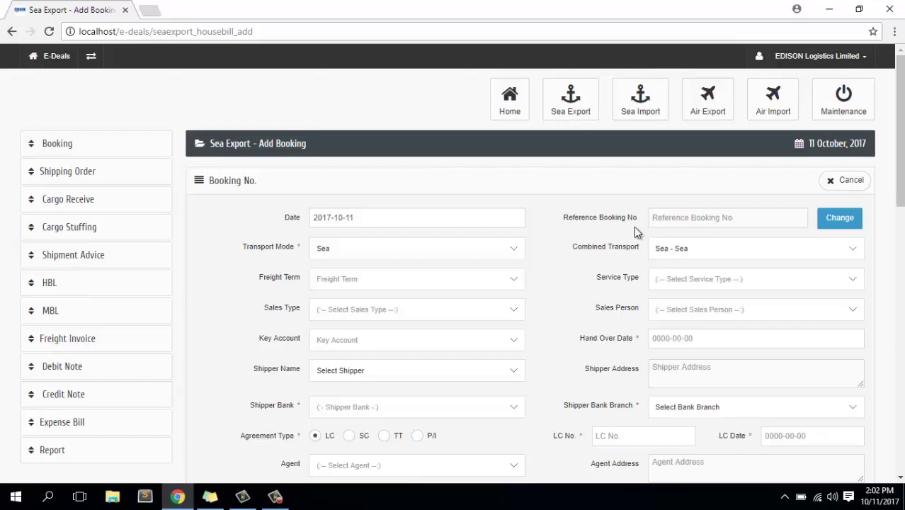
left_click(354, 256)
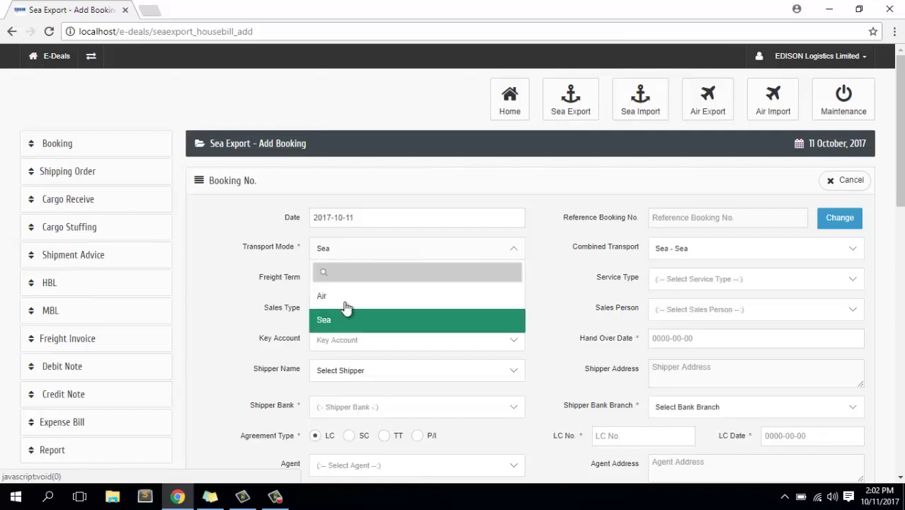
left_click(333, 324)
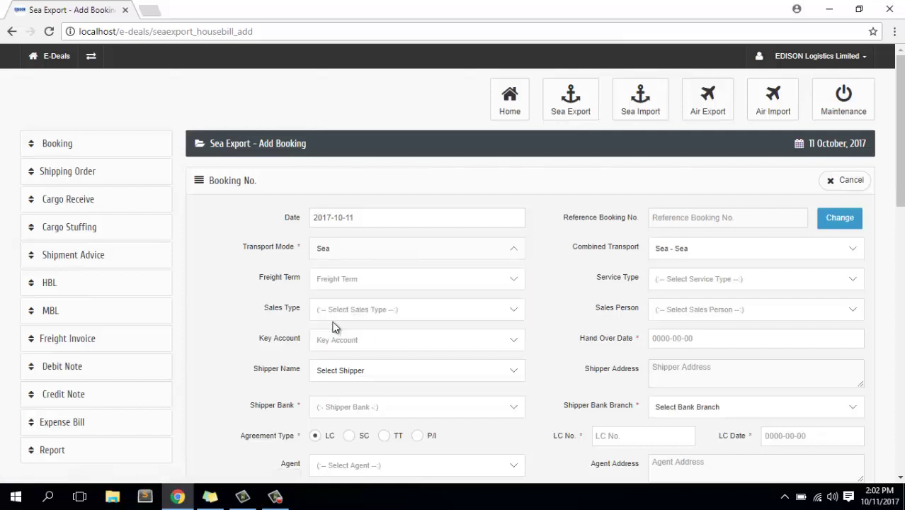
left_click(353, 250)
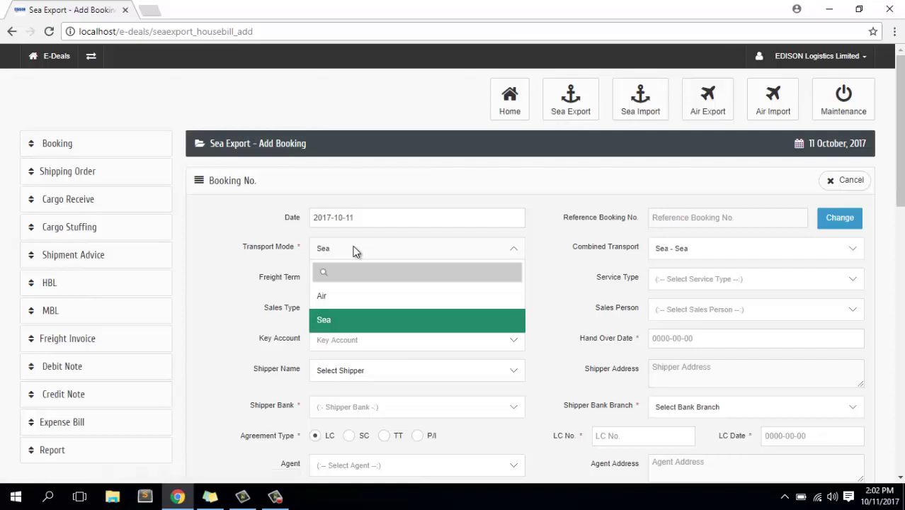
left_click(356, 251)
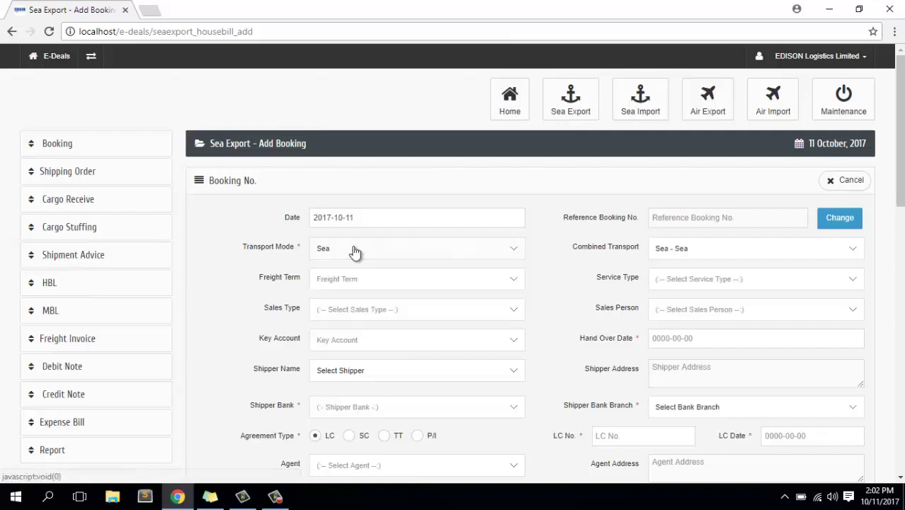
left_click(715, 253)
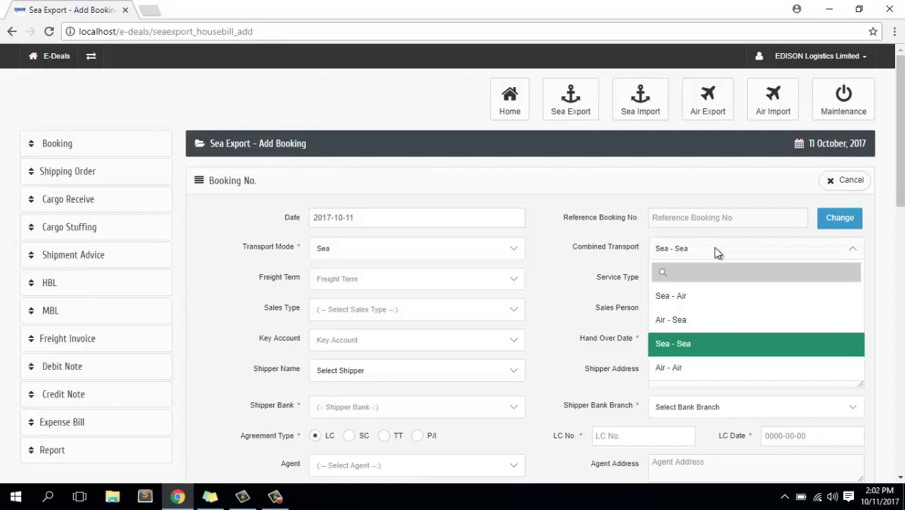
left_click(716, 254)
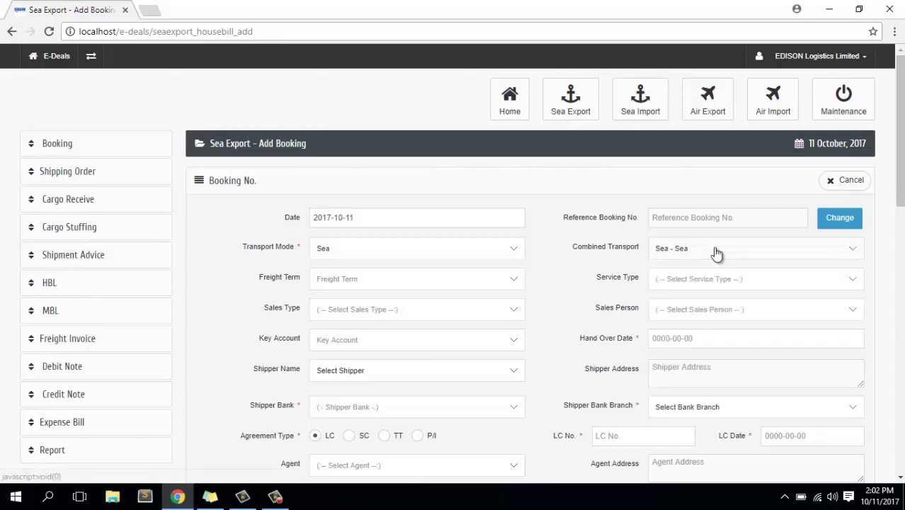
Set Freight Term to Freight Collect and Service Type to Port - Port, leaving Sales Type unset.
left_click(359, 281)
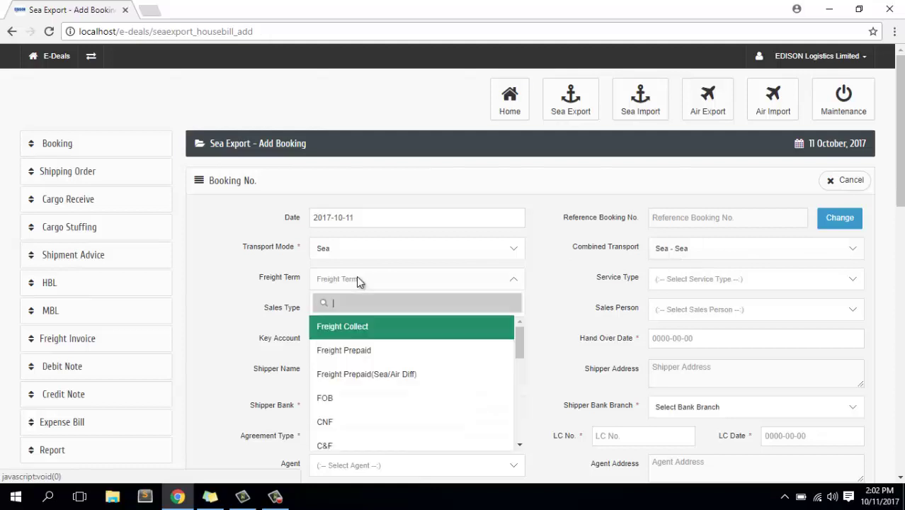
left_click(354, 333)
left_click(691, 283)
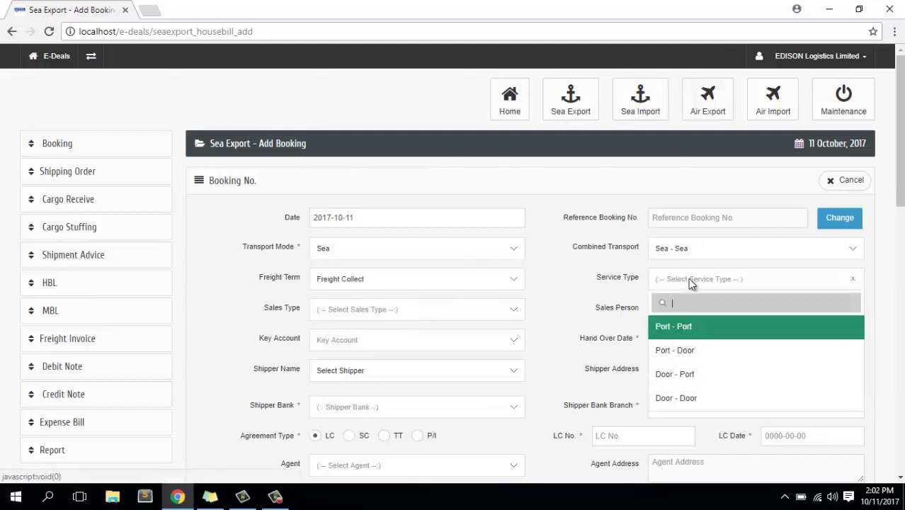
left_click(690, 327)
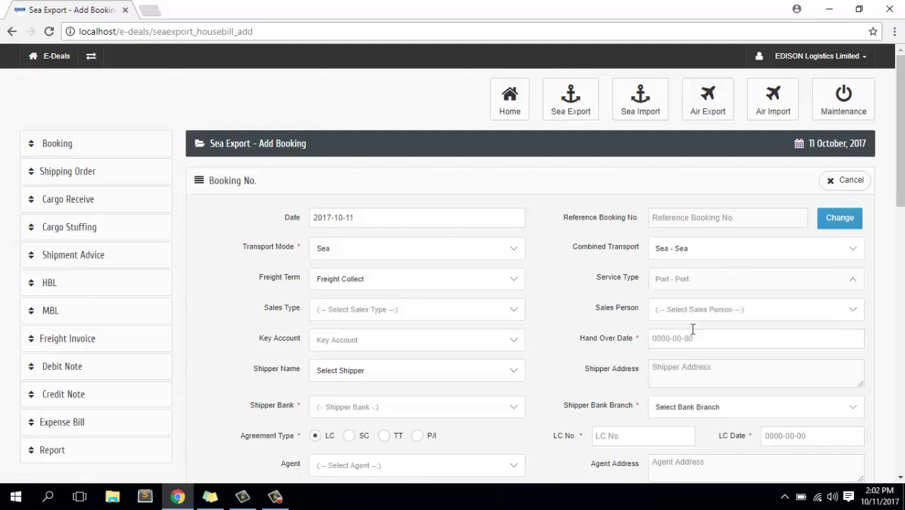
left_click(378, 311)
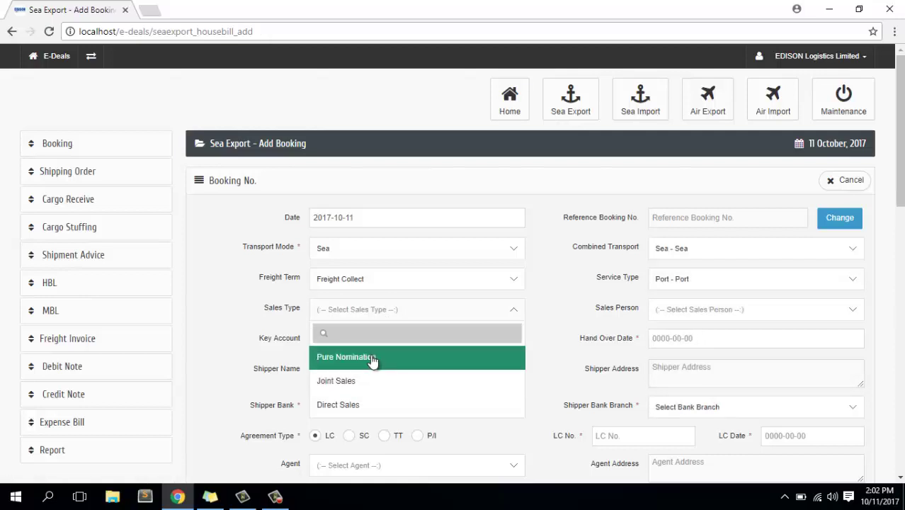
left_click(551, 269)
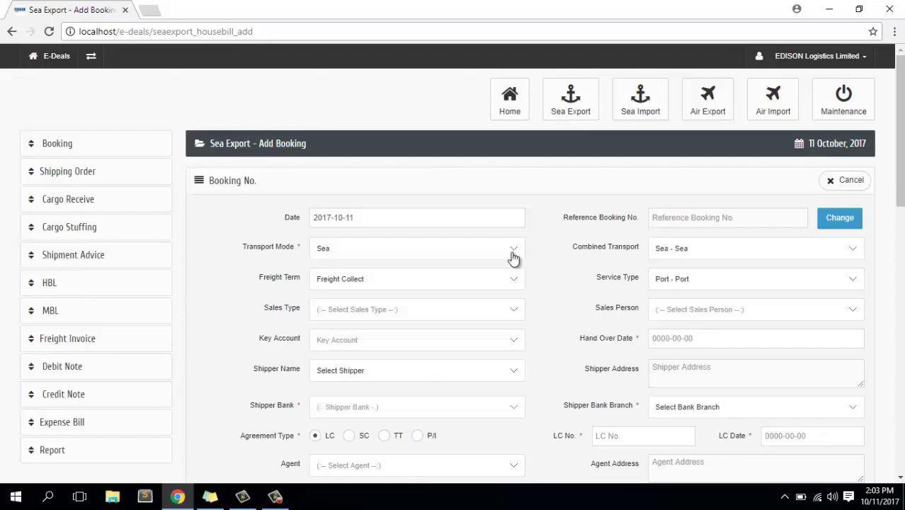
left_click(54, 144)
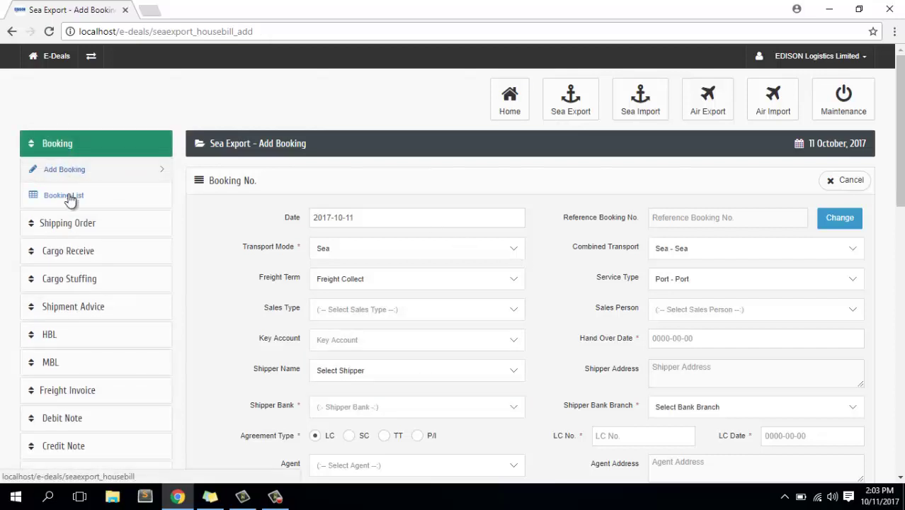
Open the Booking List in a new tab and edit the latest booking, ELLSE-1710003.
right_click(71, 199)
left_click(114, 204)
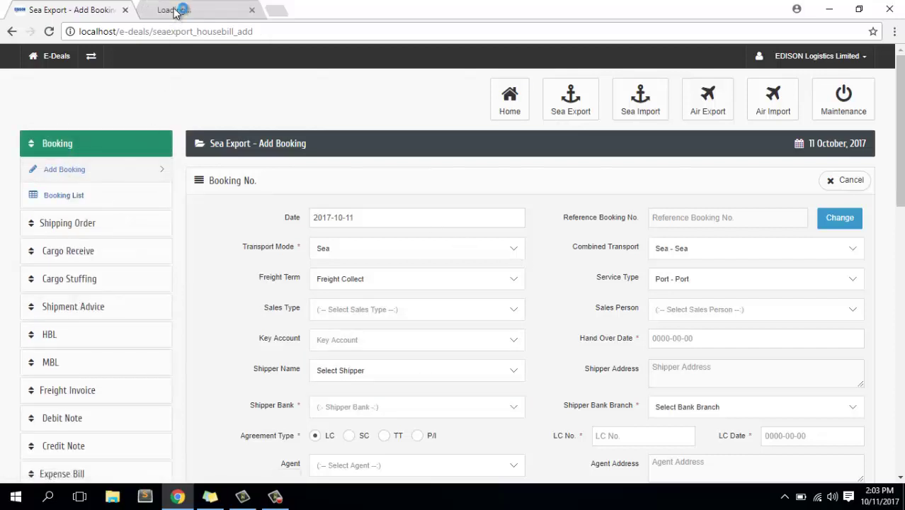
left_click(177, 12)
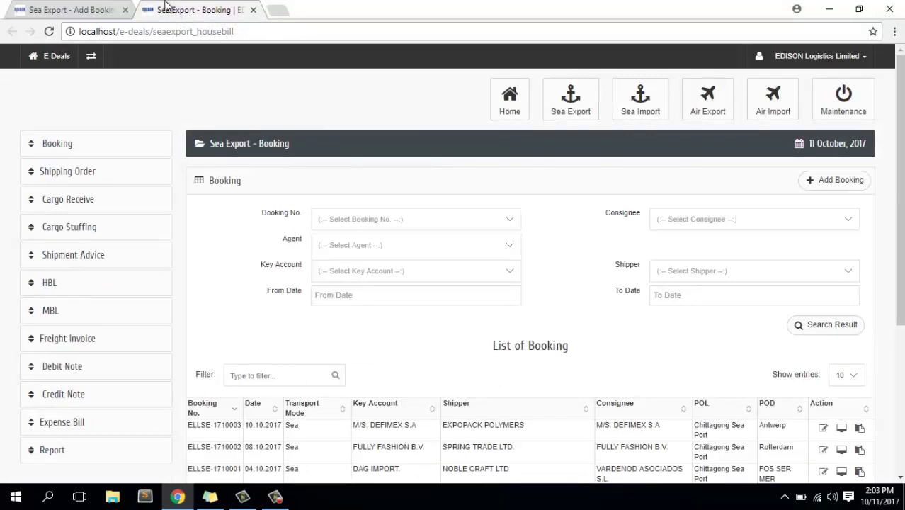
left_click(824, 429)
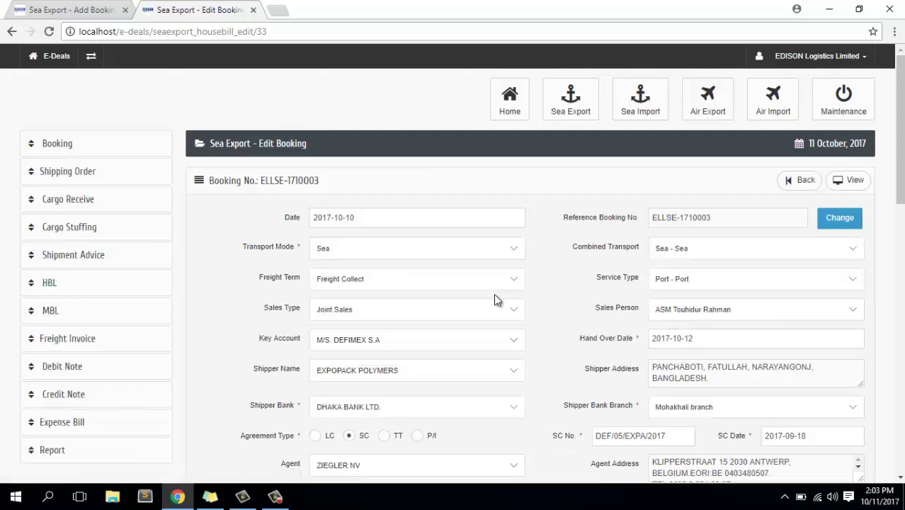
scroll(491, 288, "down", 1)
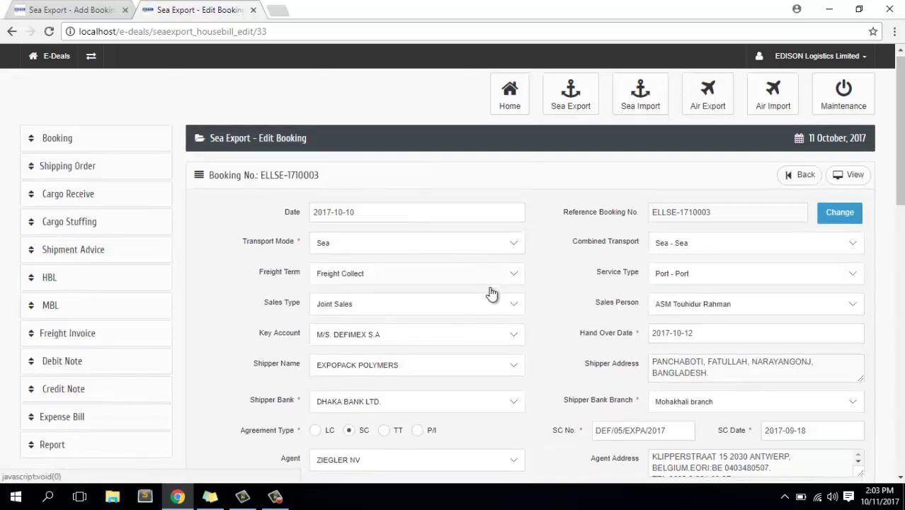
scroll(491, 292, "up", 1)
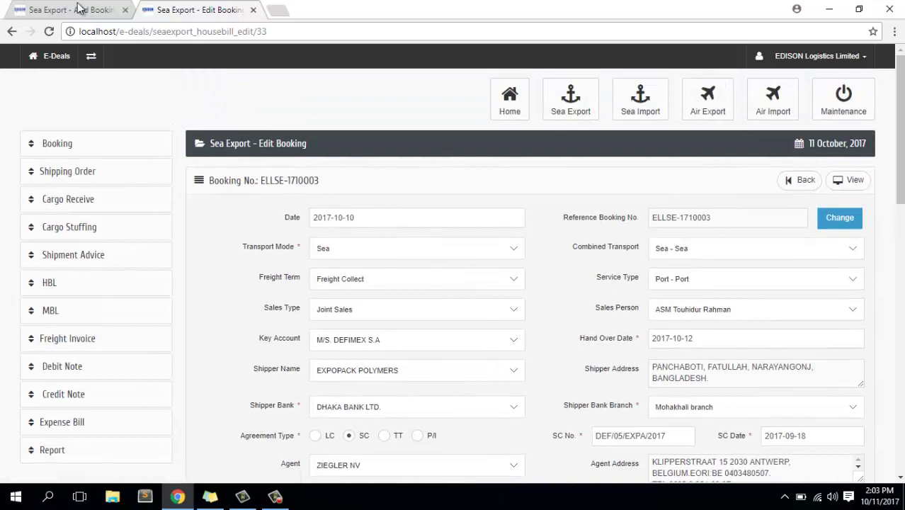
On the new booking, set Sales Type Joint Sales, a sales person, and key account TUKKUPORRAS OY.
left_click(80, 9)
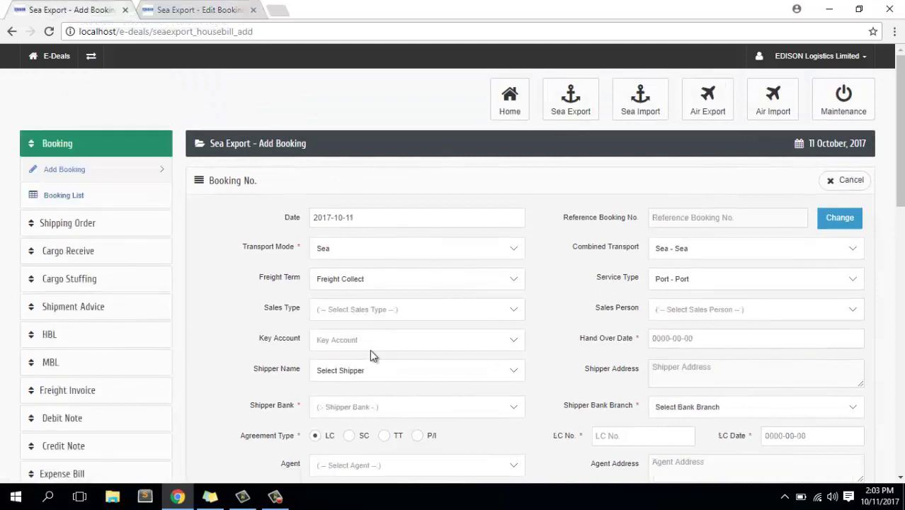
left_click(404, 309)
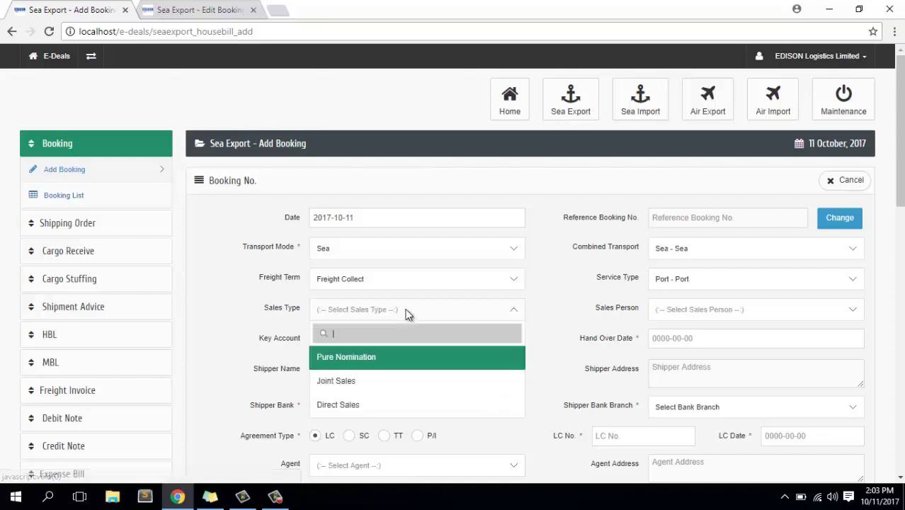
left_click(359, 383)
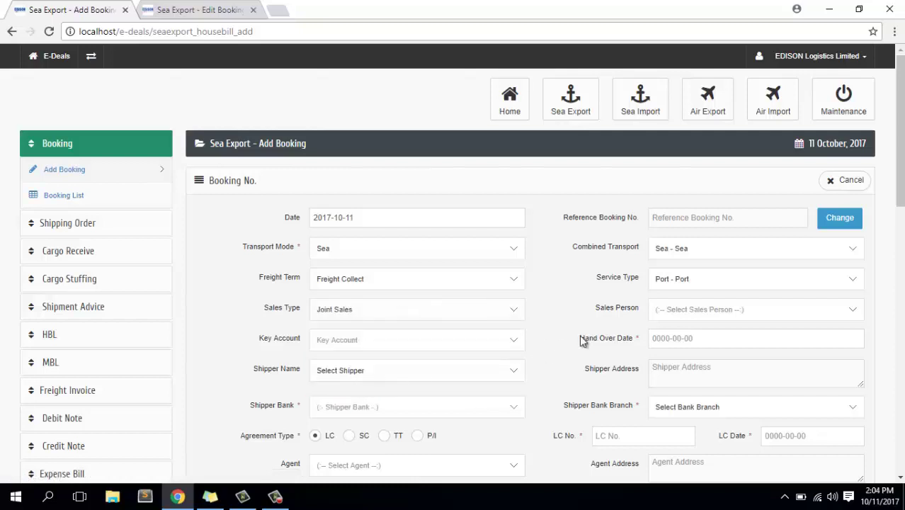
left_click(704, 311)
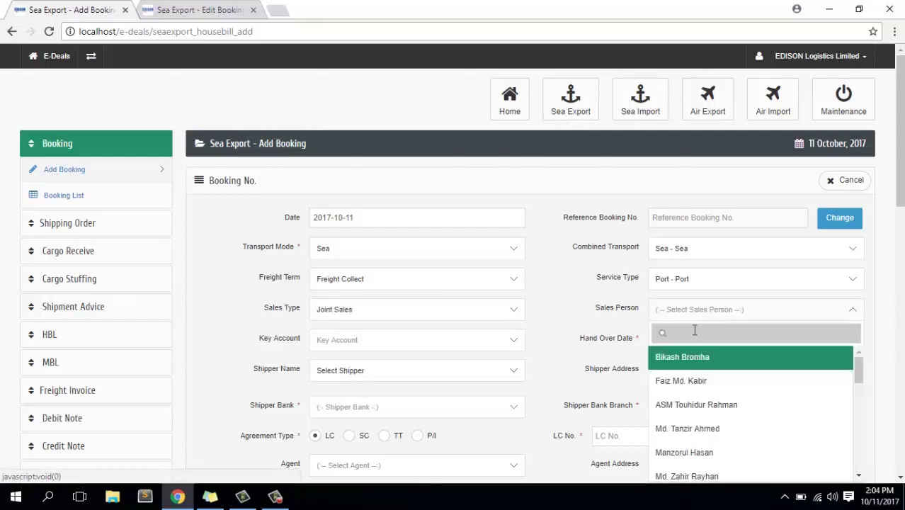
left_click(682, 389)
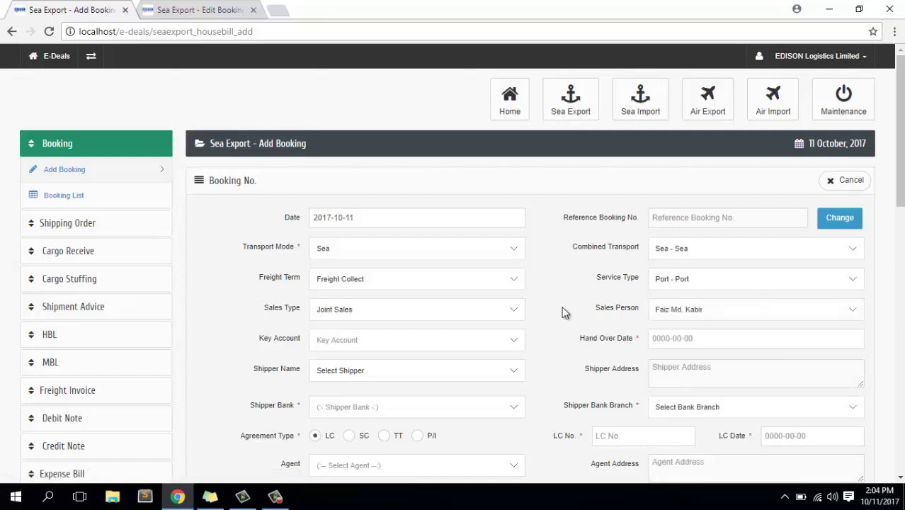
left_click(355, 347)
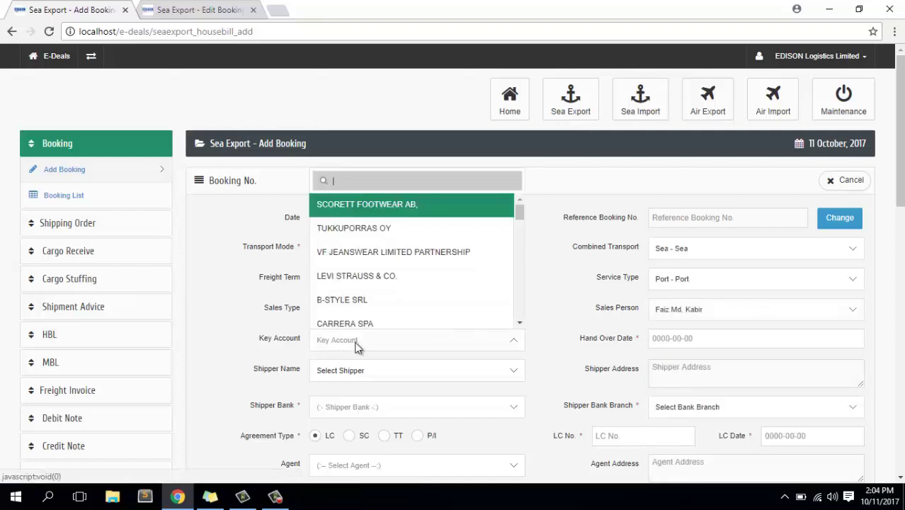
left_click(362, 224)
scroll(486, 376, "down", 1)
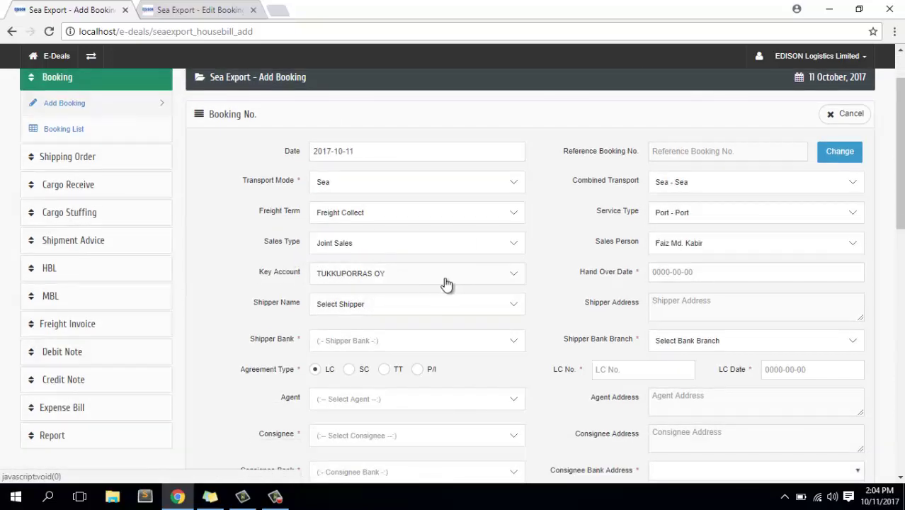
Set hand-over date 2017-10-18 and shipper JOYNAL KNIT COMPOSITE LTD.
left_click(685, 275)
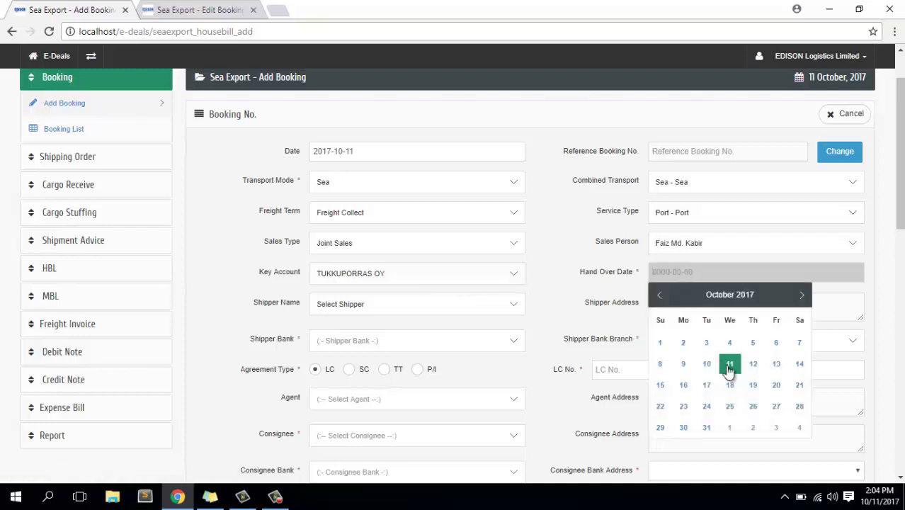
left_click(753, 386)
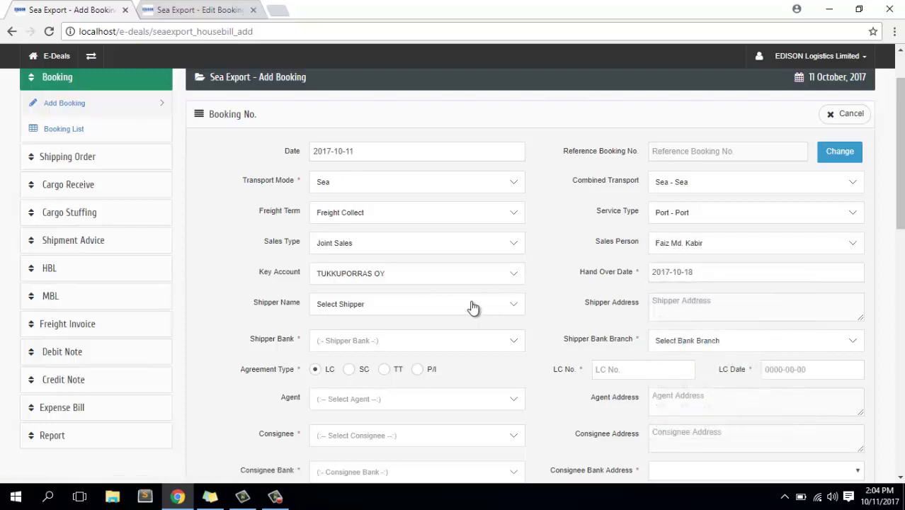
left_click(358, 309)
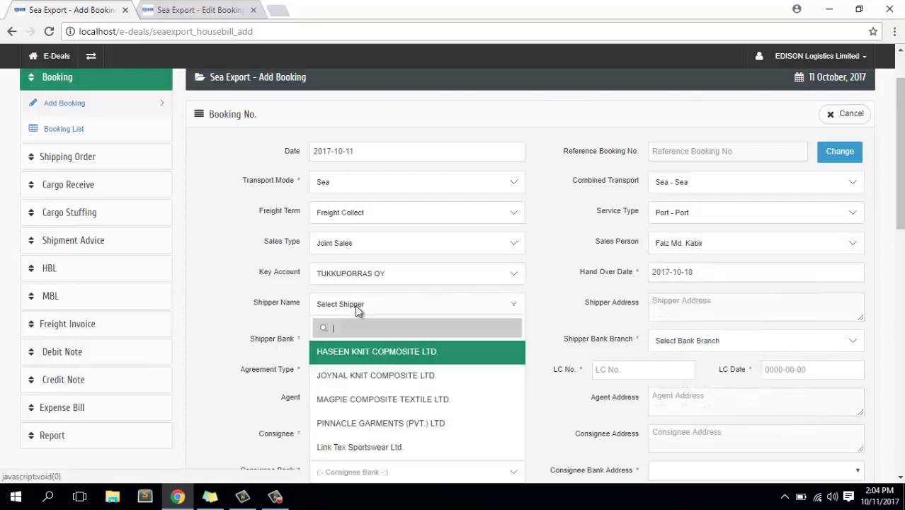
left_click(368, 381)
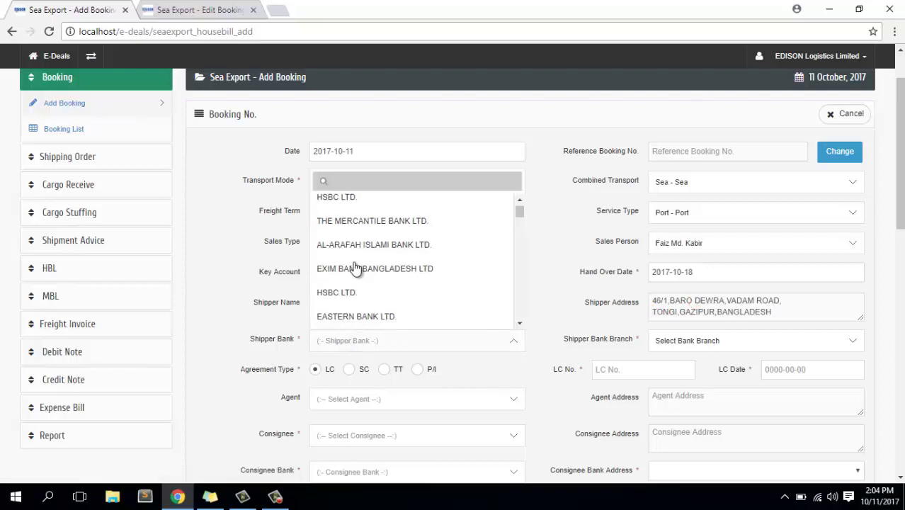
Set shipper bank AL-ARAFAH ISLAMI BANK LTD. with BANANI BRANCH.
scroll(357, 259, "down", 1)
left_click(358, 254)
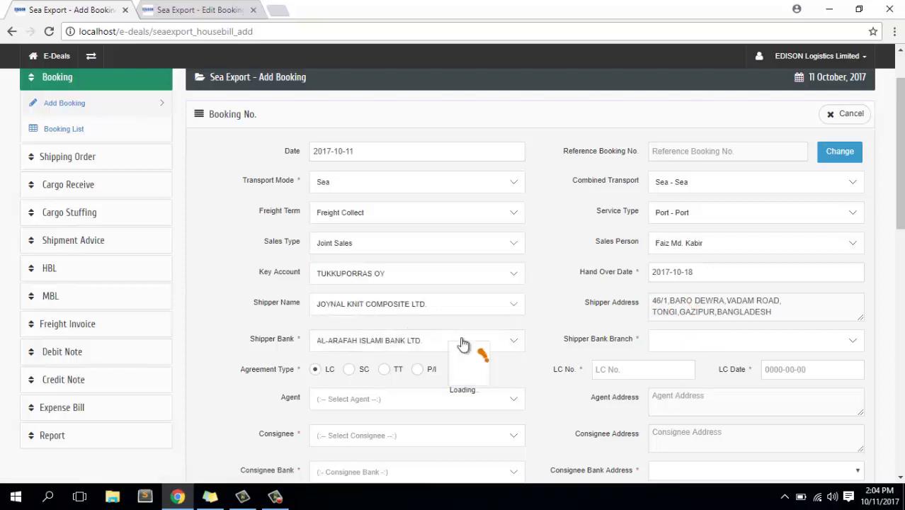
scroll(476, 348, "down", 1)
scroll(439, 297, "down", 1)
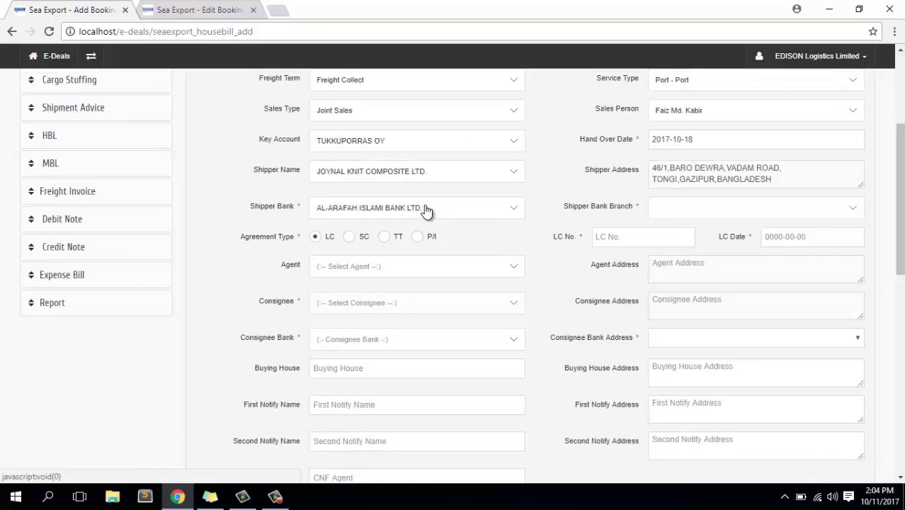
left_click(694, 210)
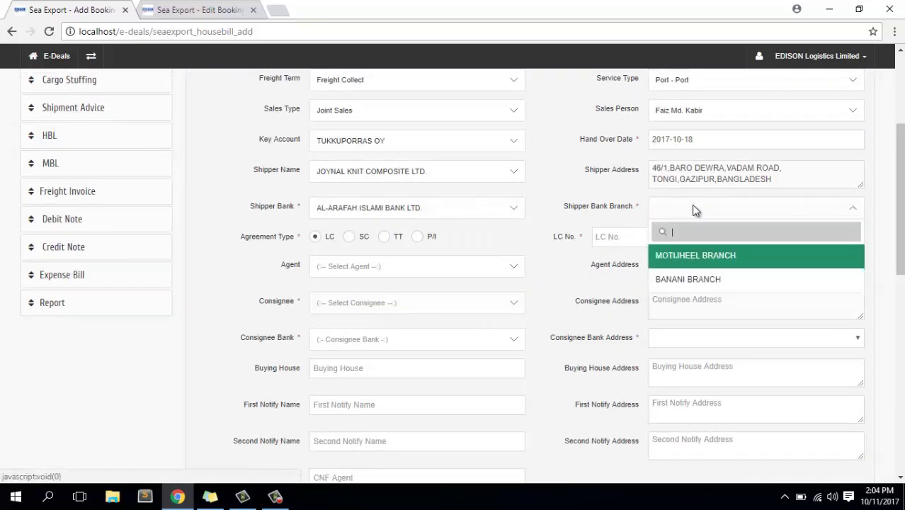
left_click(685, 281)
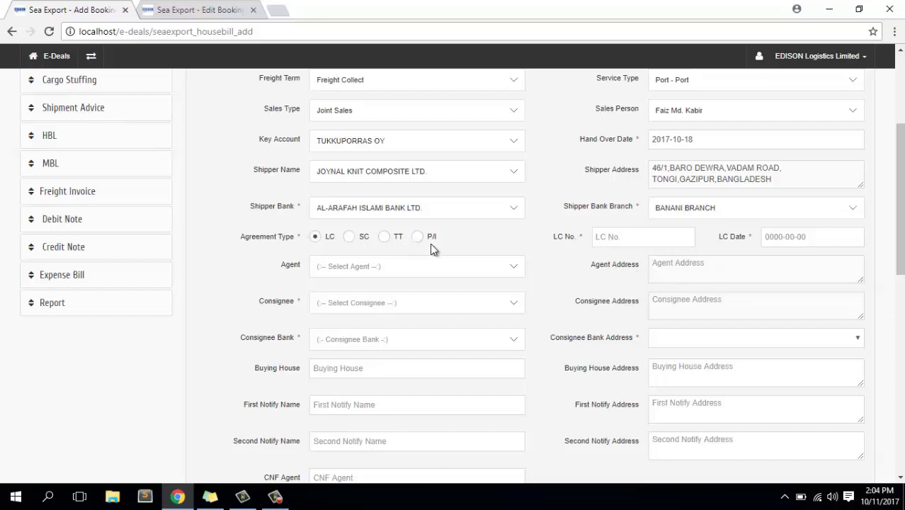
left_click(643, 237)
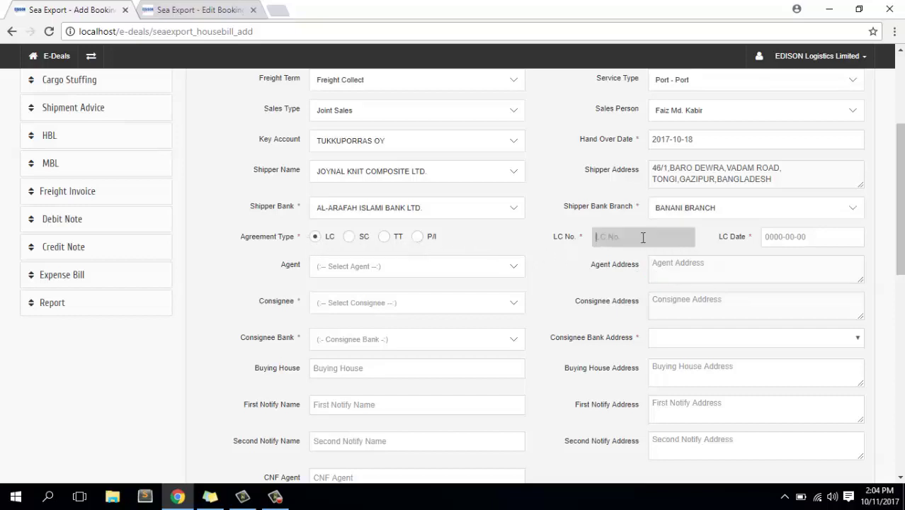
Select the SC No. DEF/05/EXPA/2017 on booking ELLSE-1710003 as the model for the LC No.
left_click(212, 11)
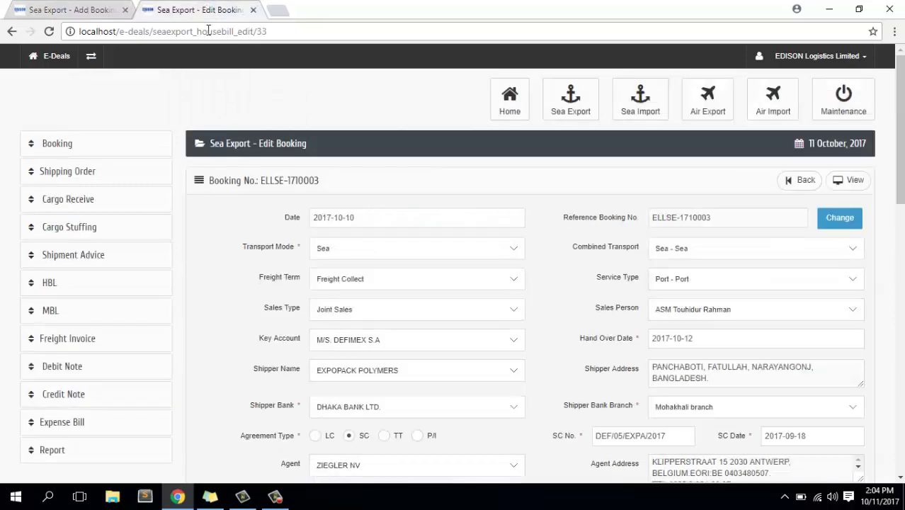
scroll(737, 423, "down", 2)
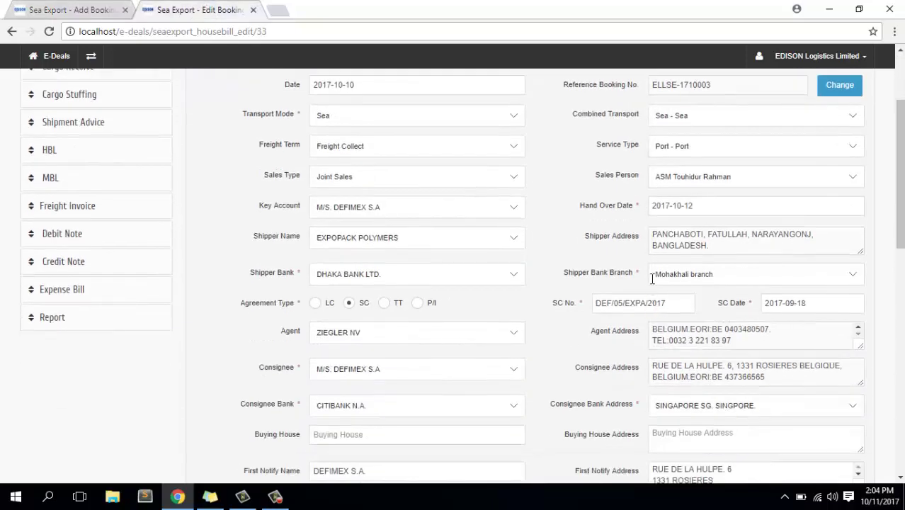
left_click_drag(673, 303, 567, 308)
key("ctrl+c")
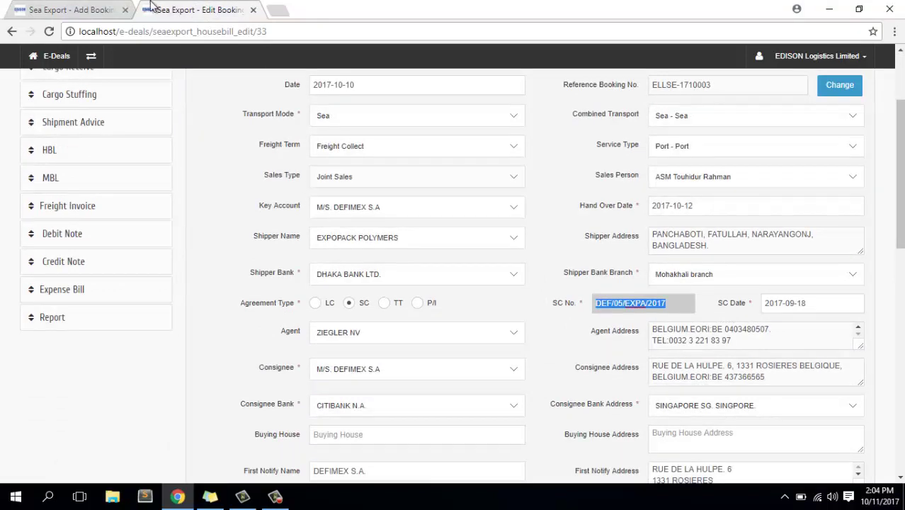
left_click(81, 10)
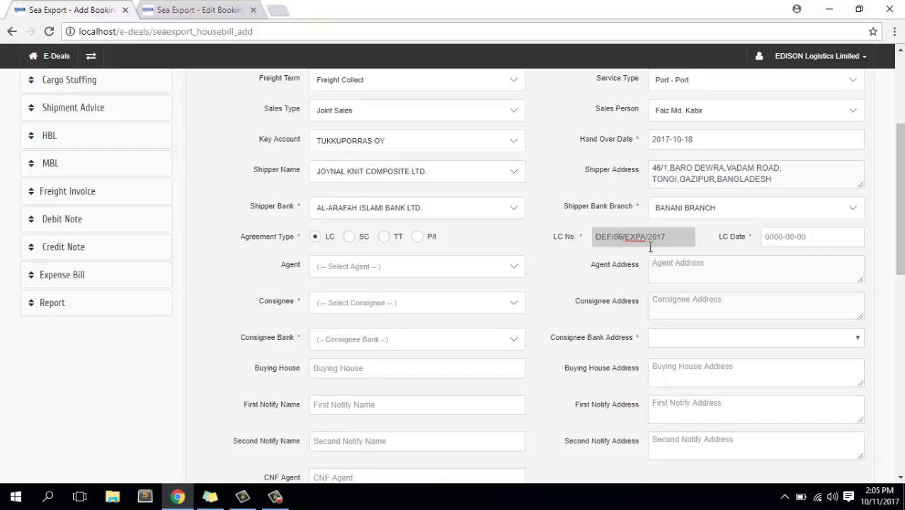
Set the LC date to 2017-10-06 and the agent to KITA LOGISTICS.
left_click(805, 238)
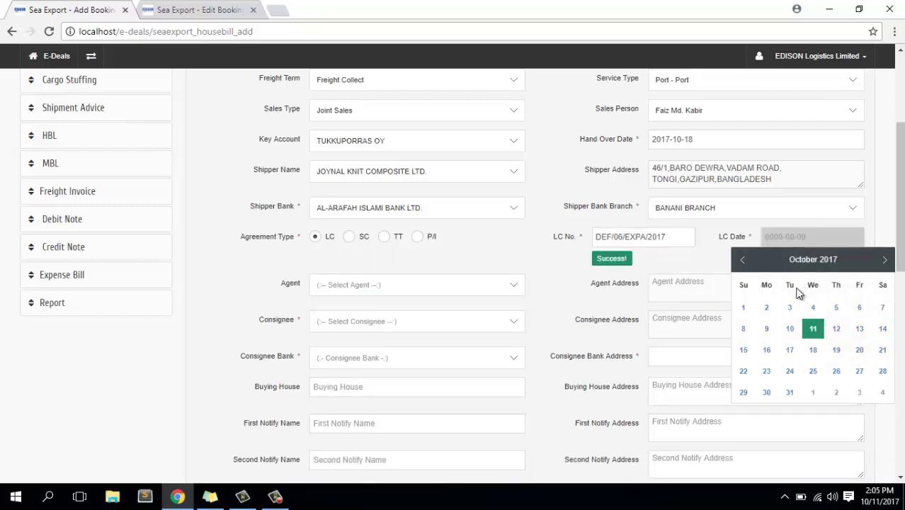
left_click(859, 306)
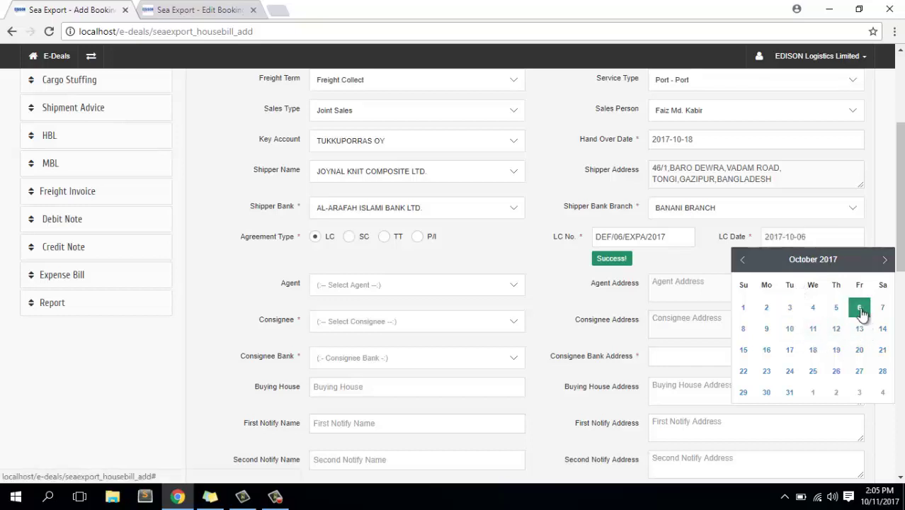
left_click(367, 290)
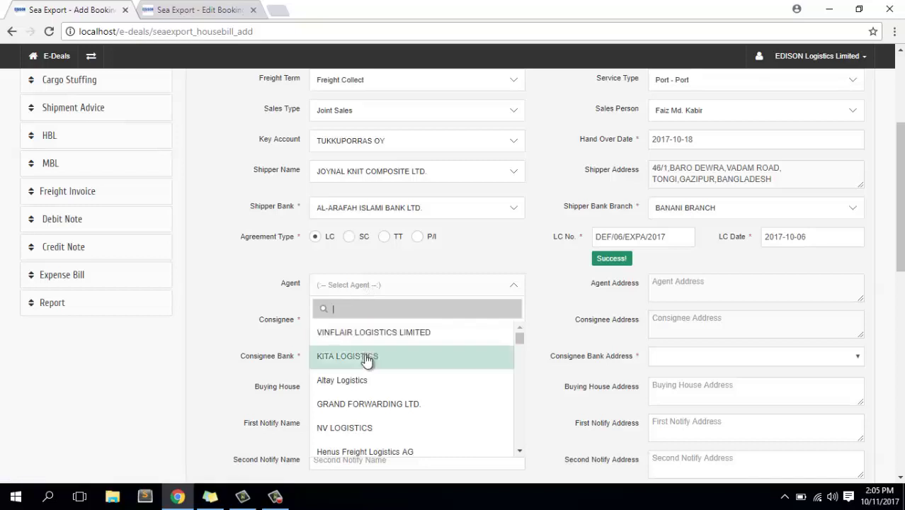
left_click(463, 356)
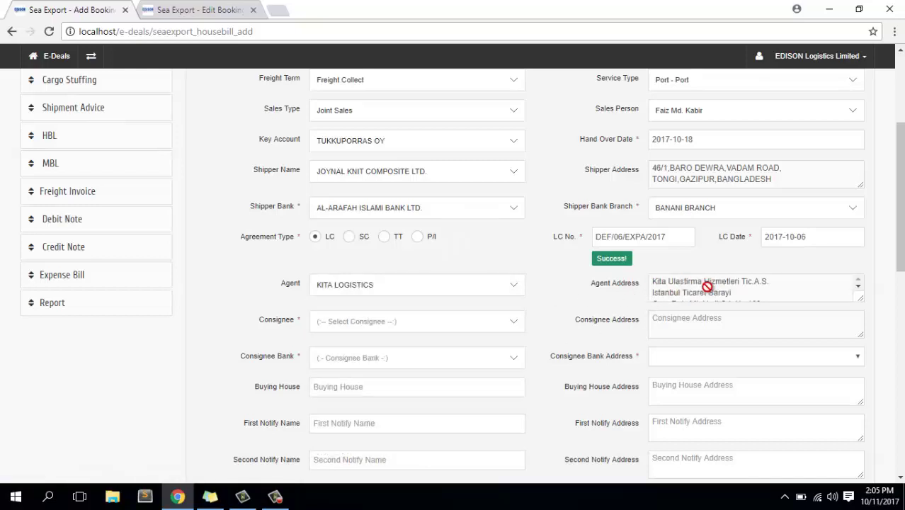
scroll(701, 287, "down", 2)
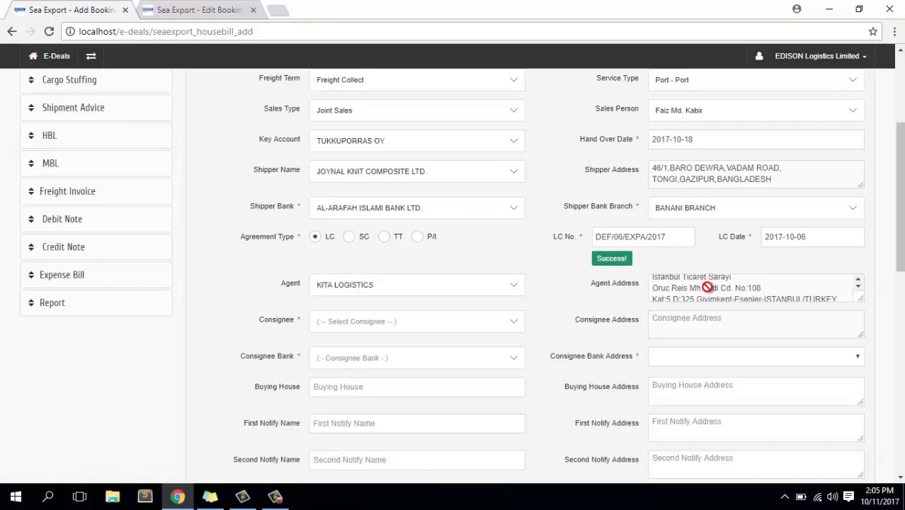
Set consignee THE WILLIAM CARTER COMPANY with consignee bank CITIBANK N.A., NEW YORK BRANCH.
left_click(400, 327)
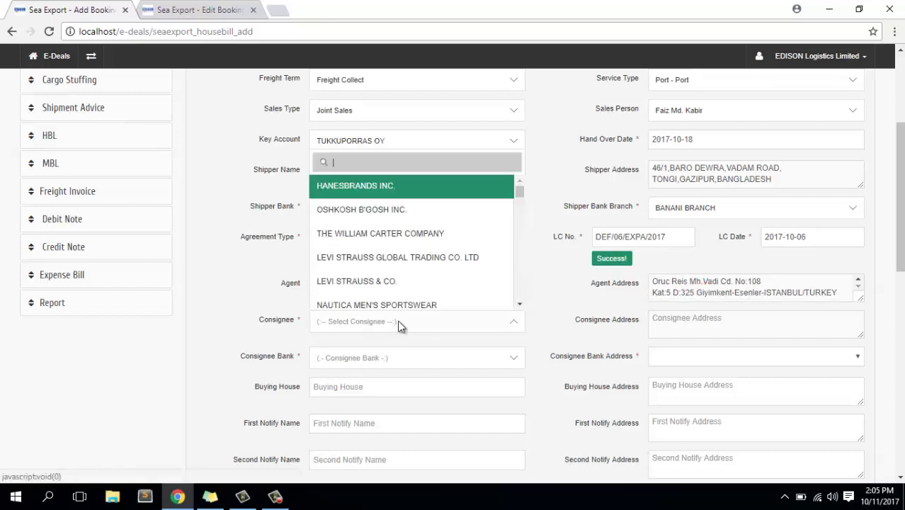
scroll(399, 244, "down", 1)
left_click(400, 235)
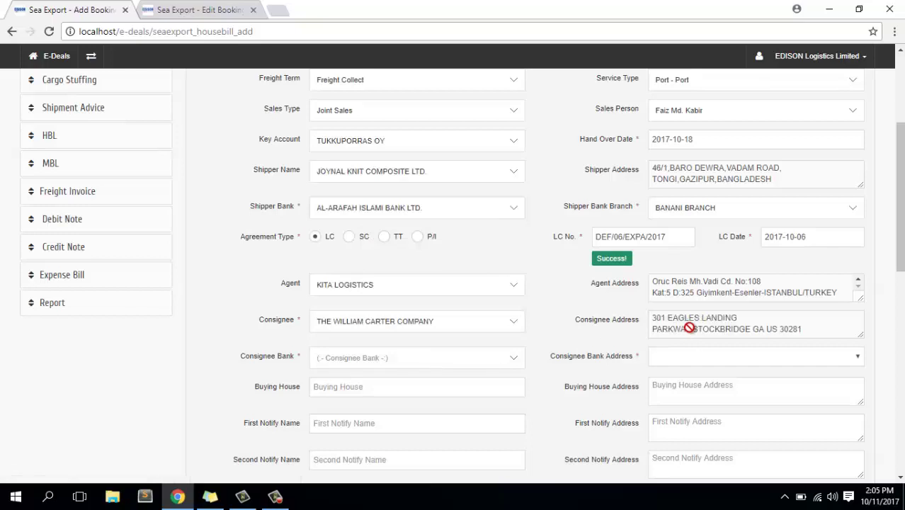
scroll(689, 328, "down", 2)
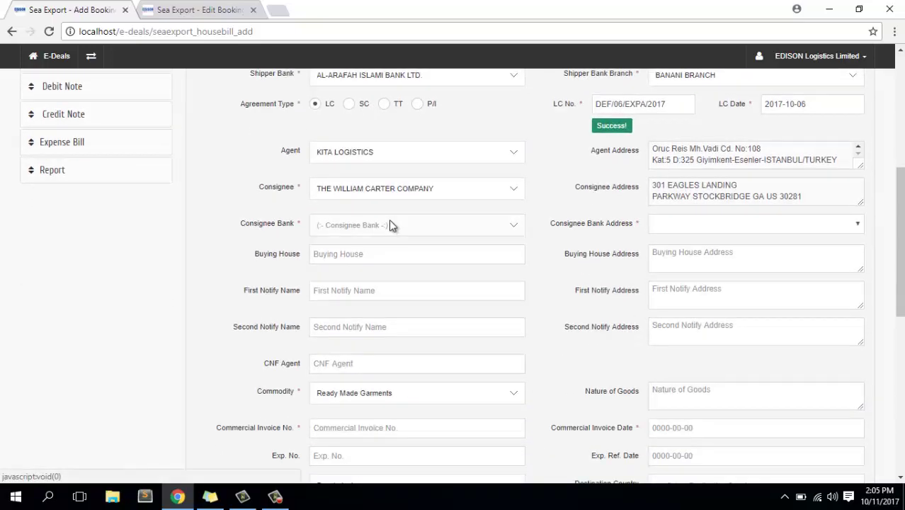
left_click(391, 226)
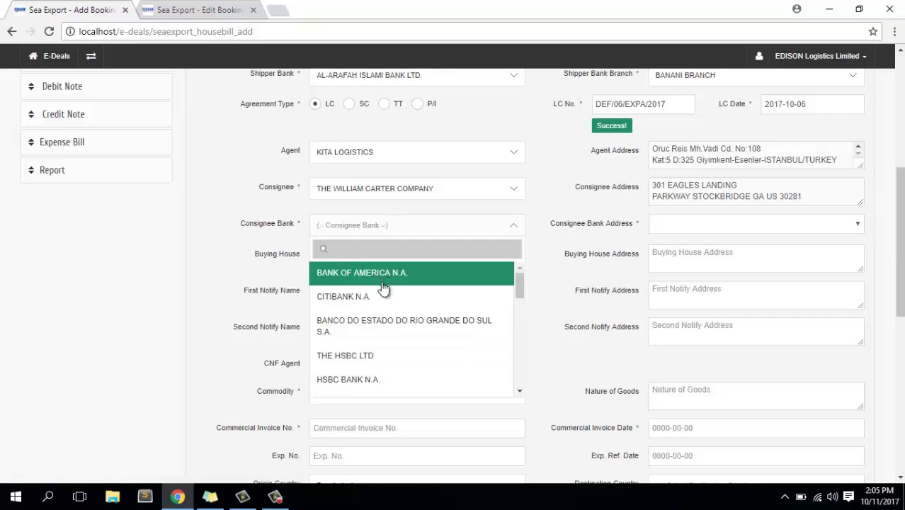
left_click(355, 298)
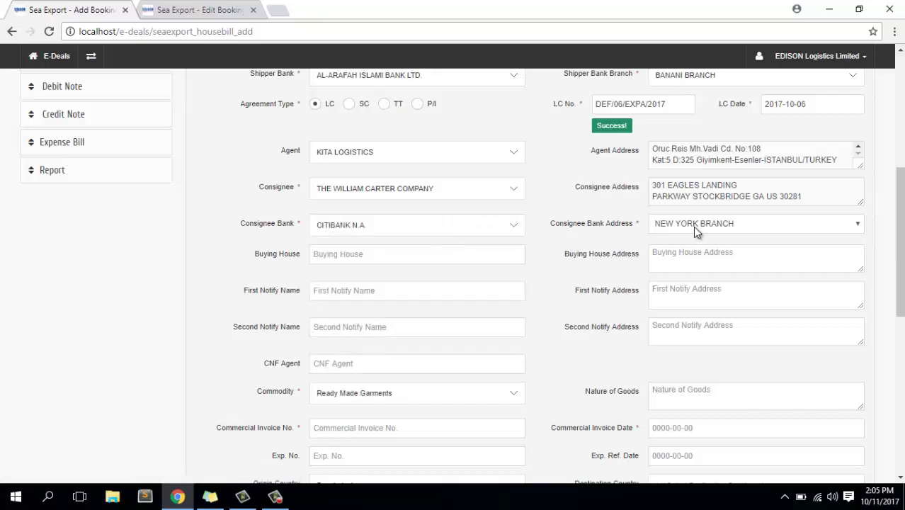
left_click(361, 254)
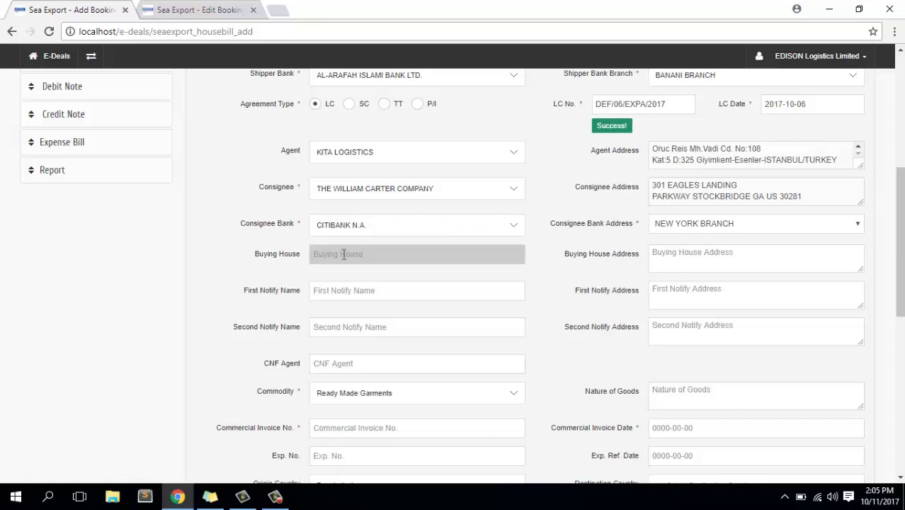
Copy First Notify Name DEFIMEX S.A. from the saved booking into the new booking.
left_click(199, 7)
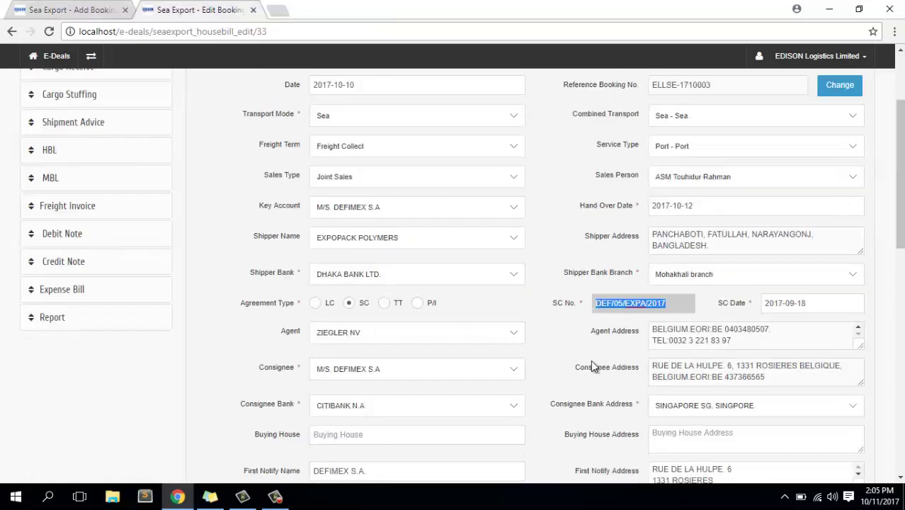
scroll(616, 364, "down", 1)
scroll(616, 364, "down", 2)
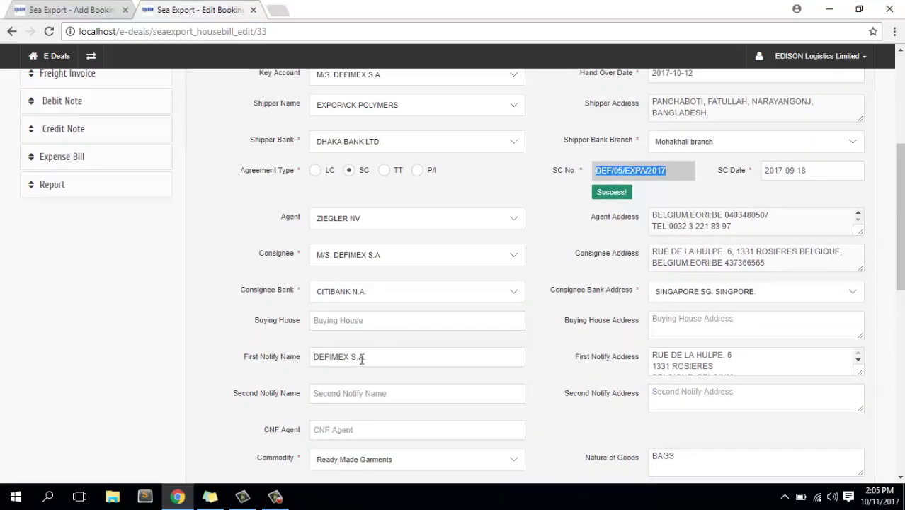
left_click(286, 360)
key("ctrl+v")
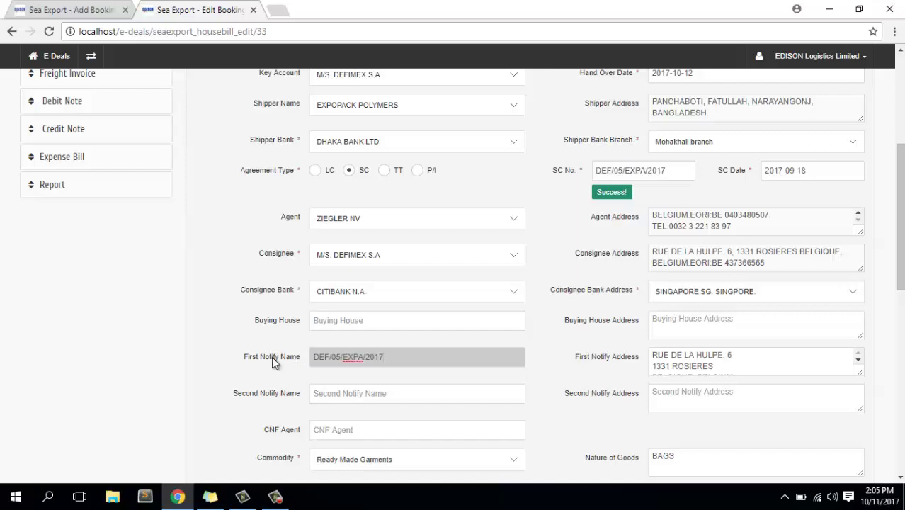
key("ctrl+z")
key("ctrl+c")
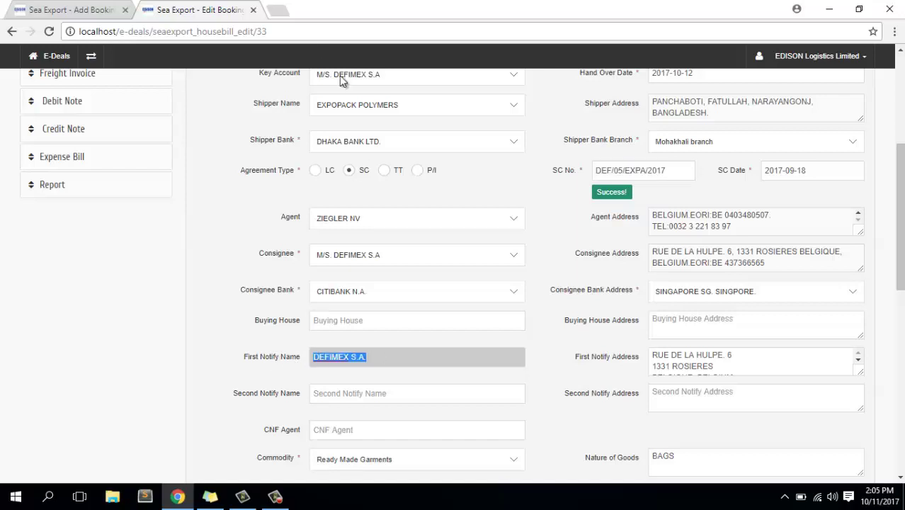
left_click(107, 9)
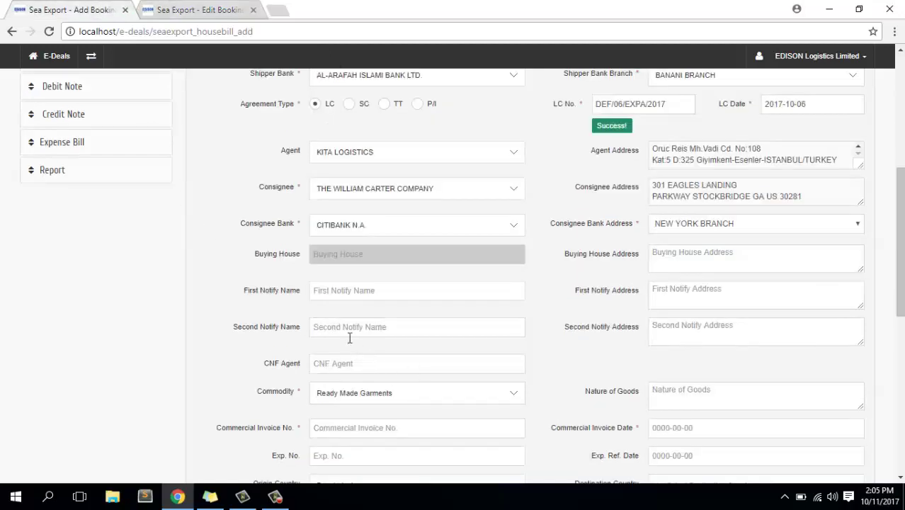
left_click(350, 291)
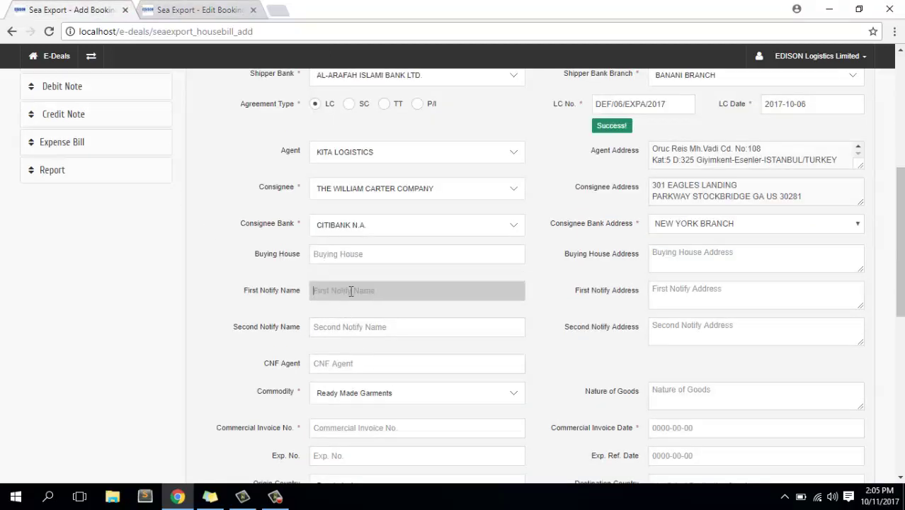
key("ctrl+v")
Select the saved booking's First Notify Address text for copying.
left_click(680, 296)
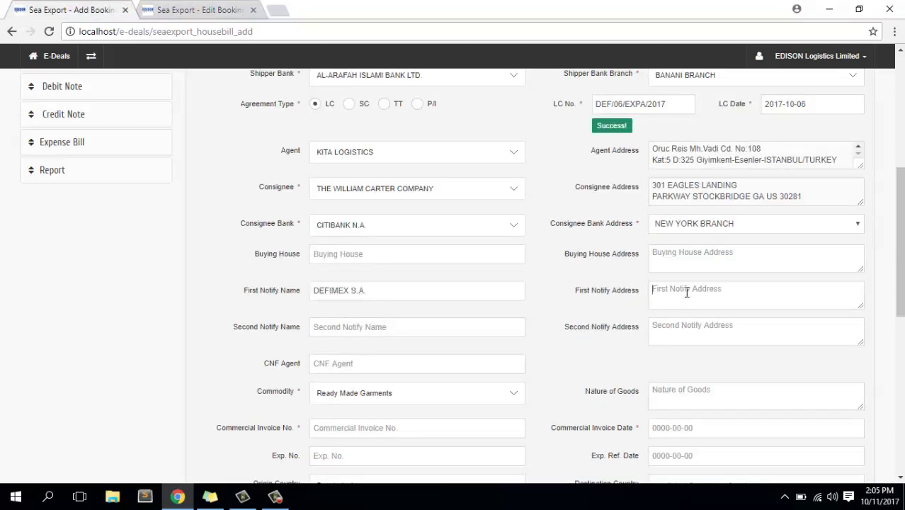
left_click(213, 9)
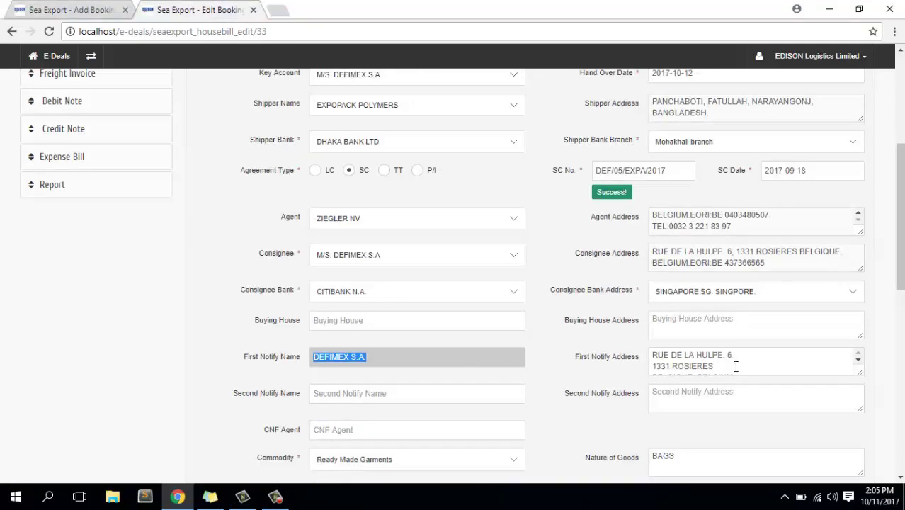
left_click(732, 366)
left_click_drag(653, 355, 805, 398)
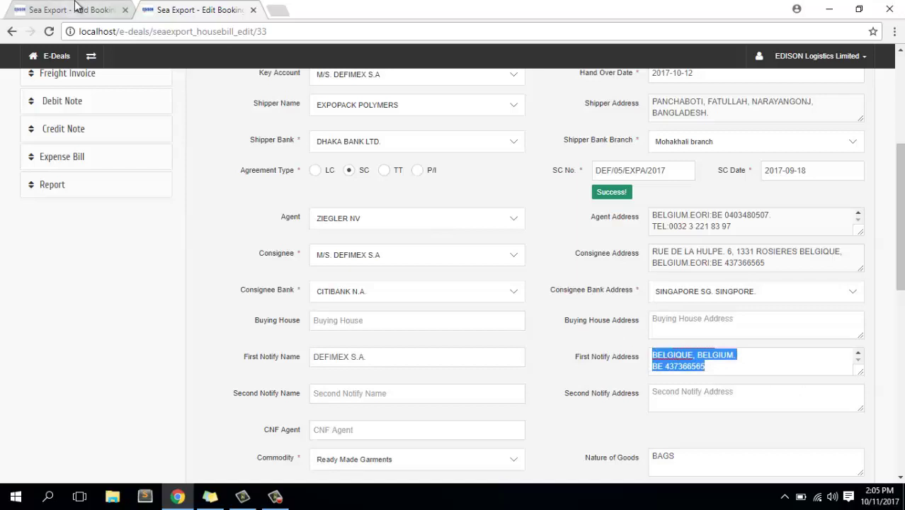
left_click(74, 9)
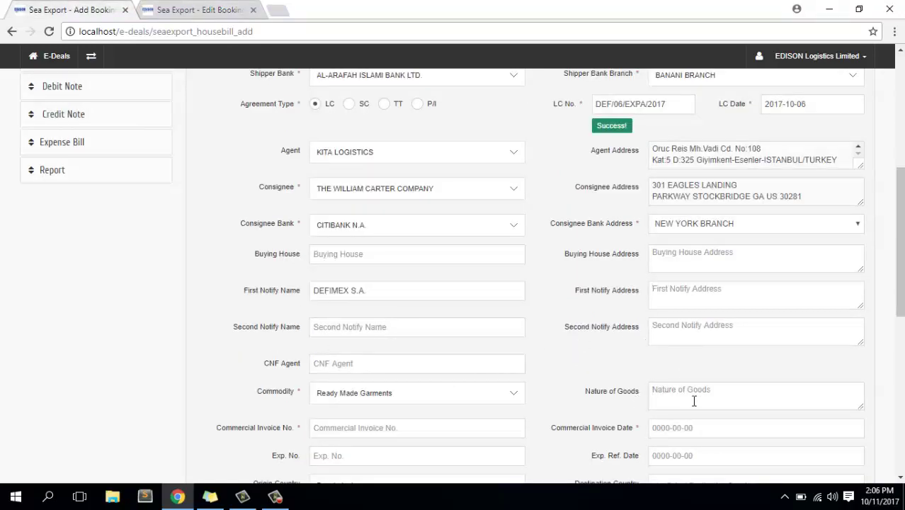
Paste the first notify address and keep Ready Made Garments as the commodity.
left_click(652, 289)
scroll(513, 323, "down", 2)
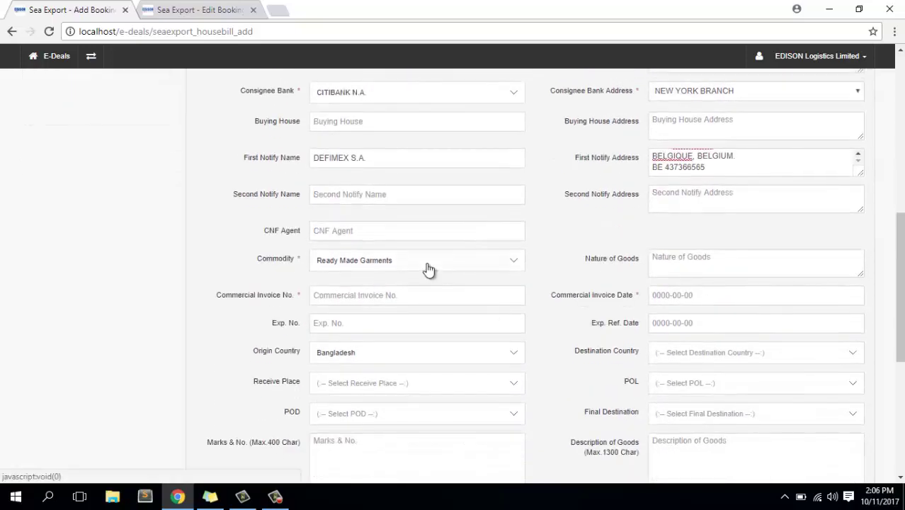
left_click(379, 262)
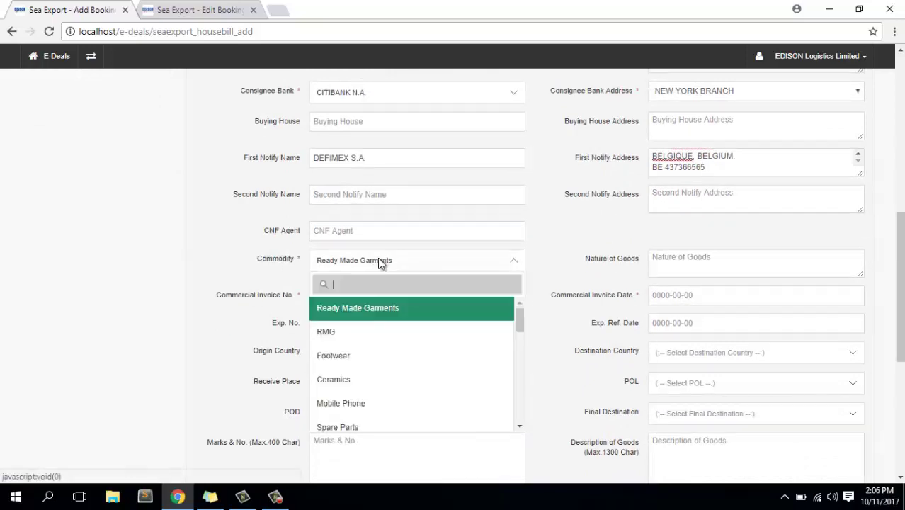
left_click(427, 264)
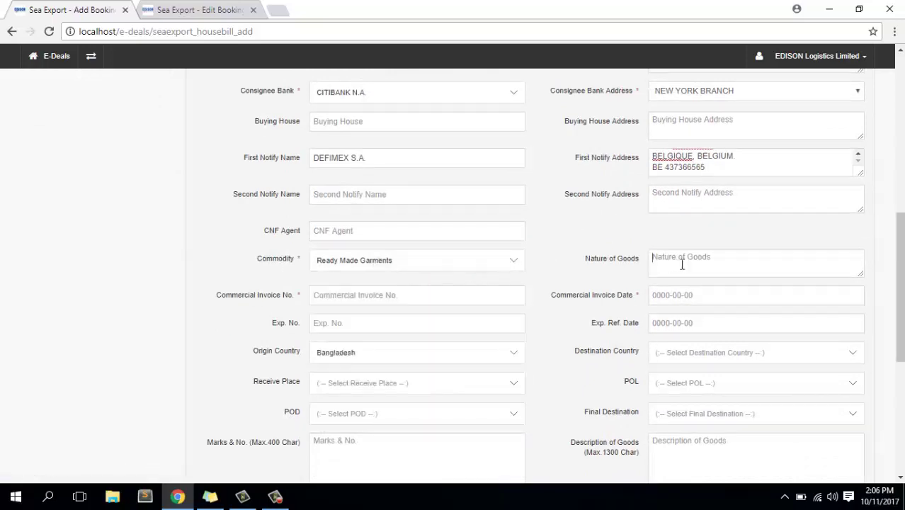
Copy commercial invoice number EXPP – DEF / 009 / 2017 from the saved booking, dated 2017-10-16.
left_click(367, 299)
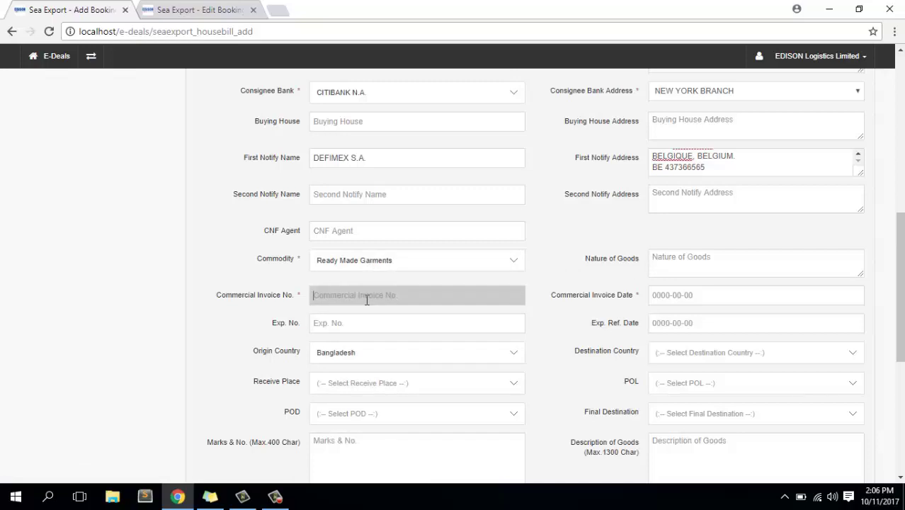
left_click(367, 300)
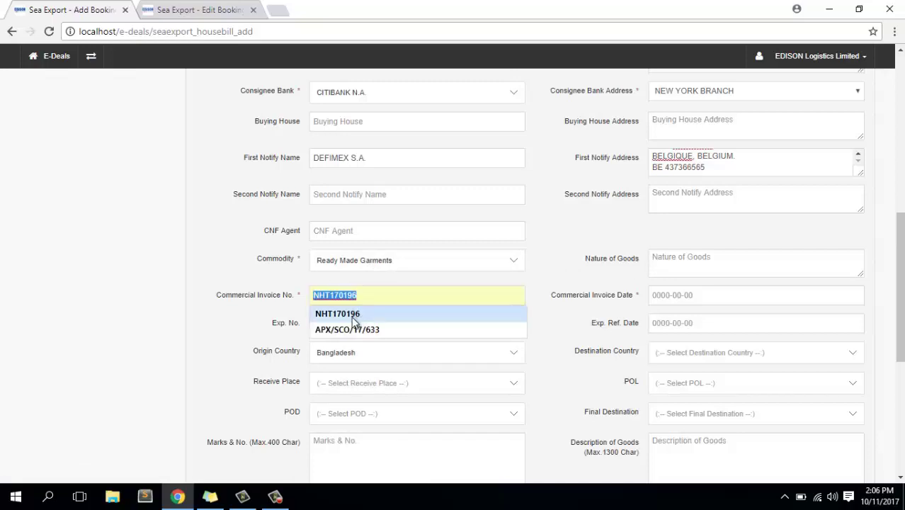
left_click(353, 319)
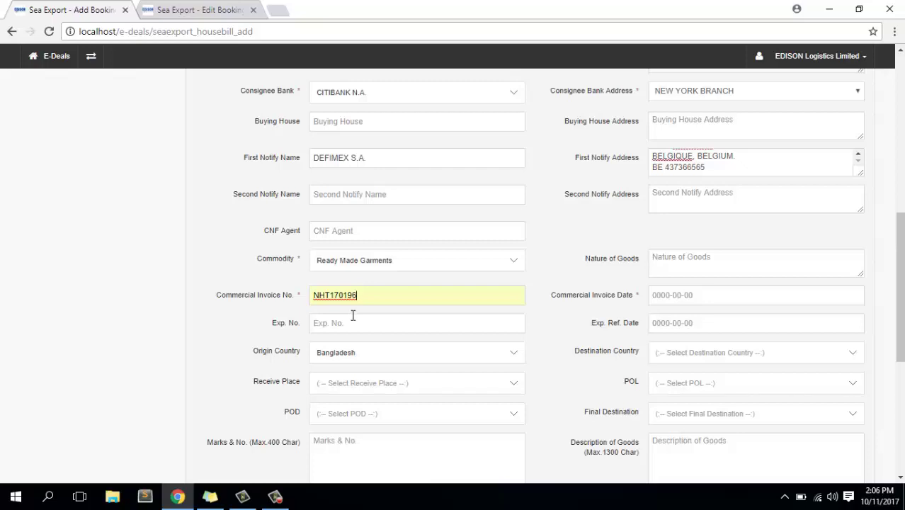
left_click(199, 10)
scroll(570, 373, "down", 3)
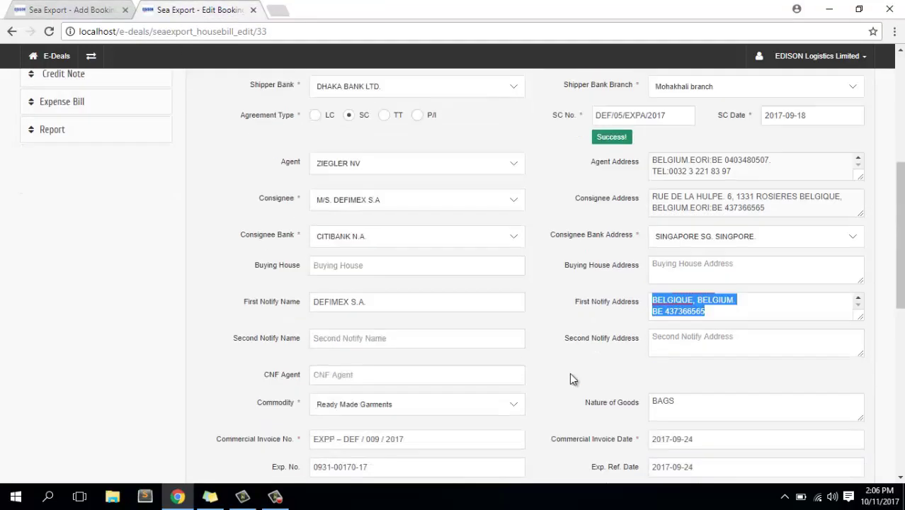
triple_click(347, 323)
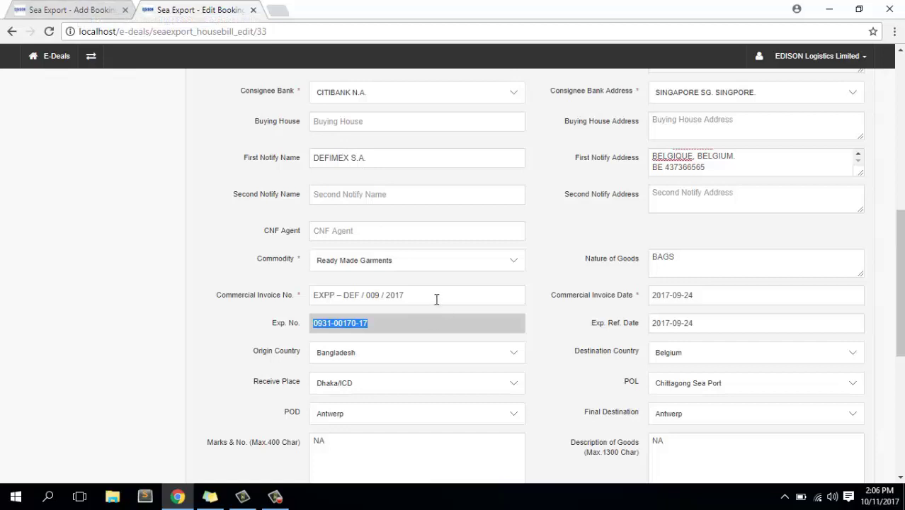
triple_click(350, 298)
key("ctrl+c")
key("ctrl+shift+Tab")
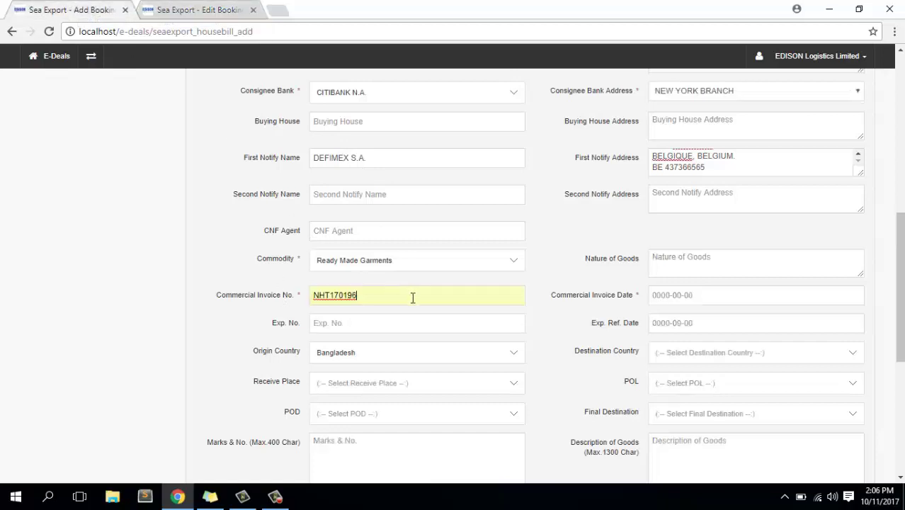
left_click(253, 296)
key("ctrl+v")
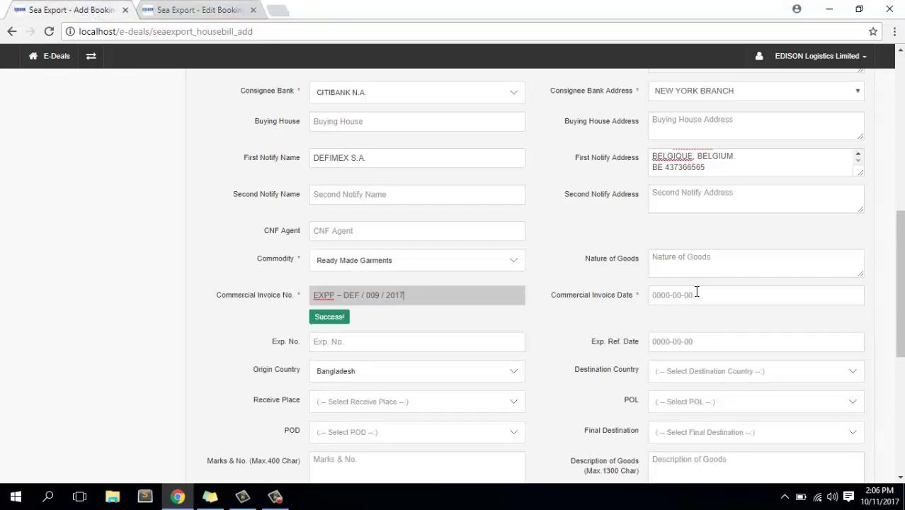
left_click(696, 292)
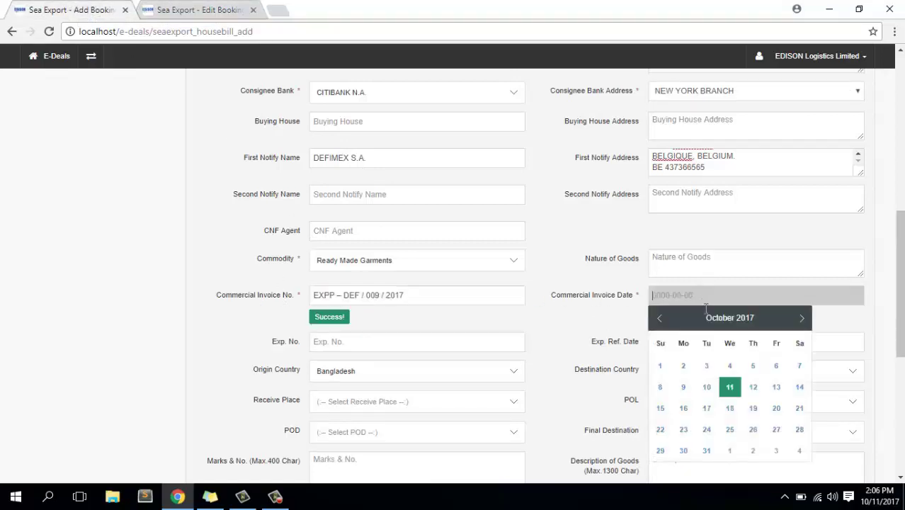
left_click(683, 409)
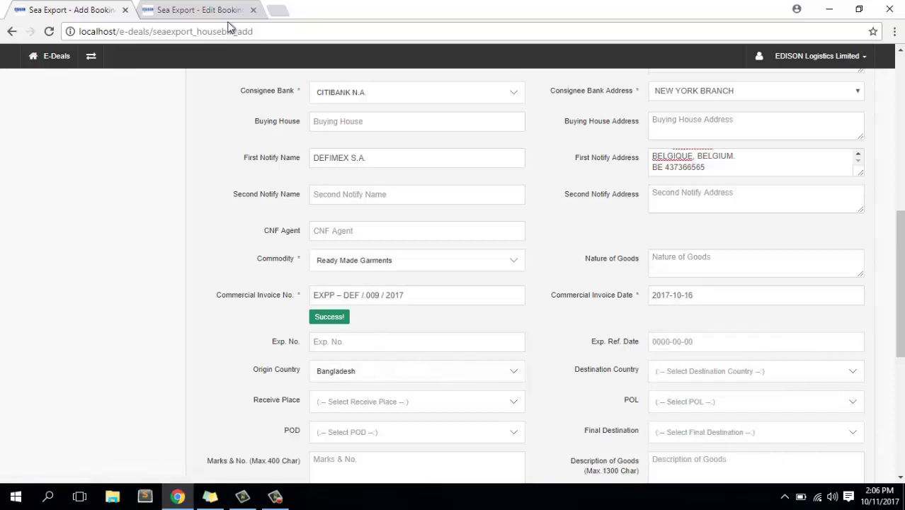
key("ctrl+Tab")
scroll(375, 354, "down", 1)
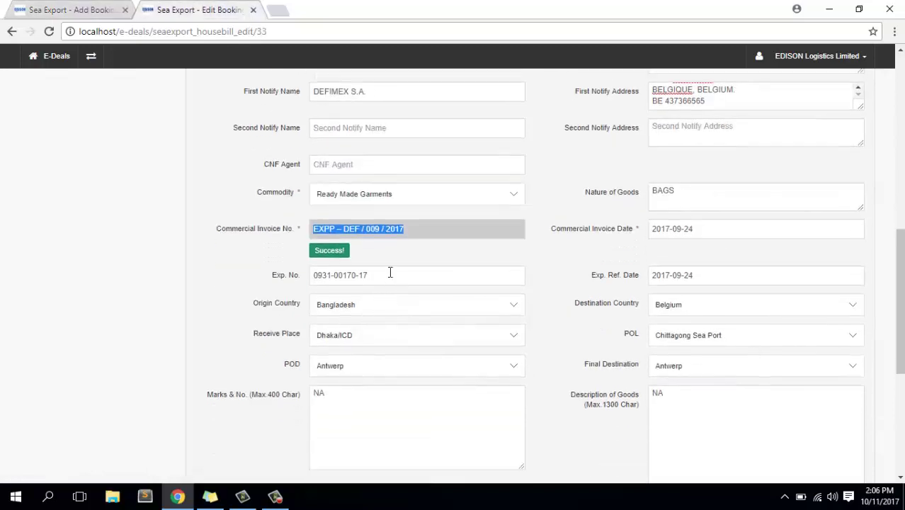
key("Tab")
key("ctrl+c")
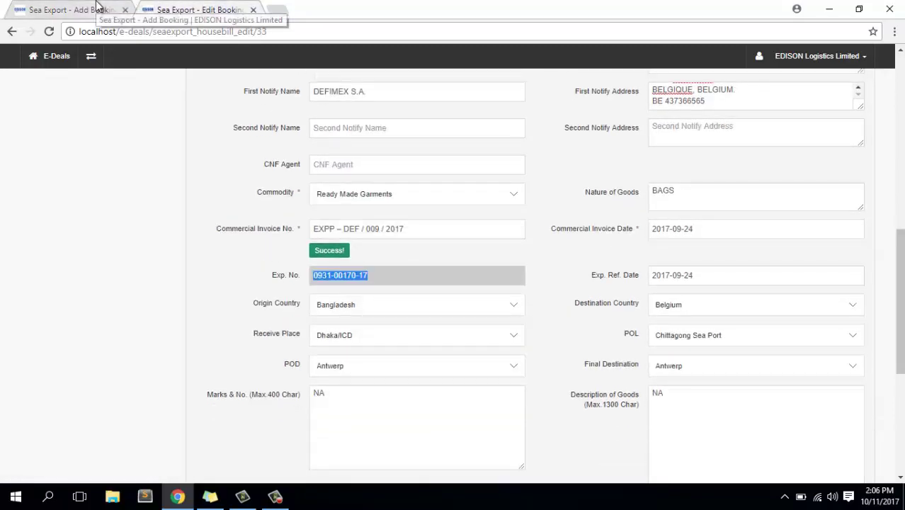
left_click(97, 7)
left_click(360, 344)
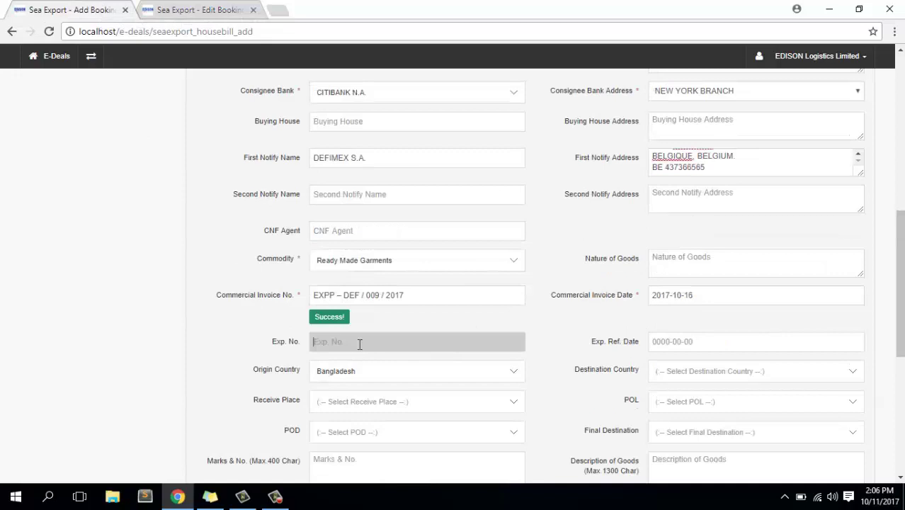
key("ctrl+v")
left_click(717, 344)
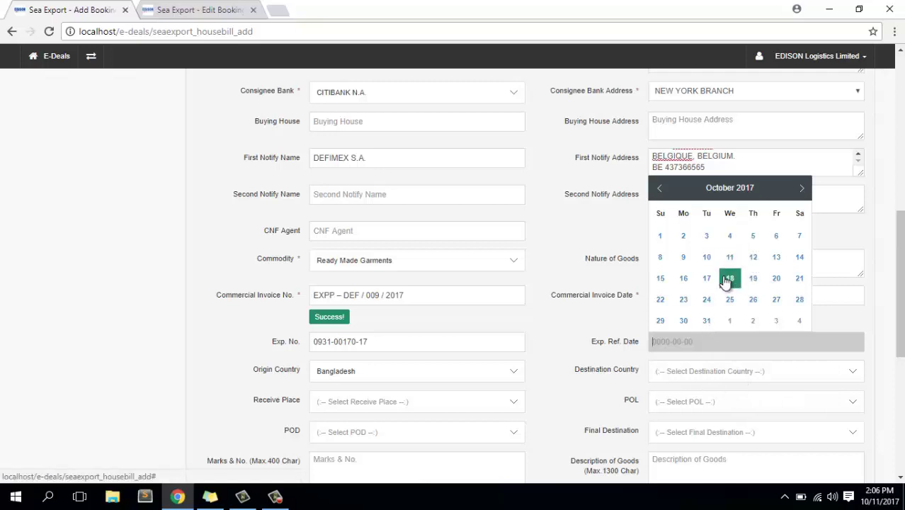
left_click(660, 279)
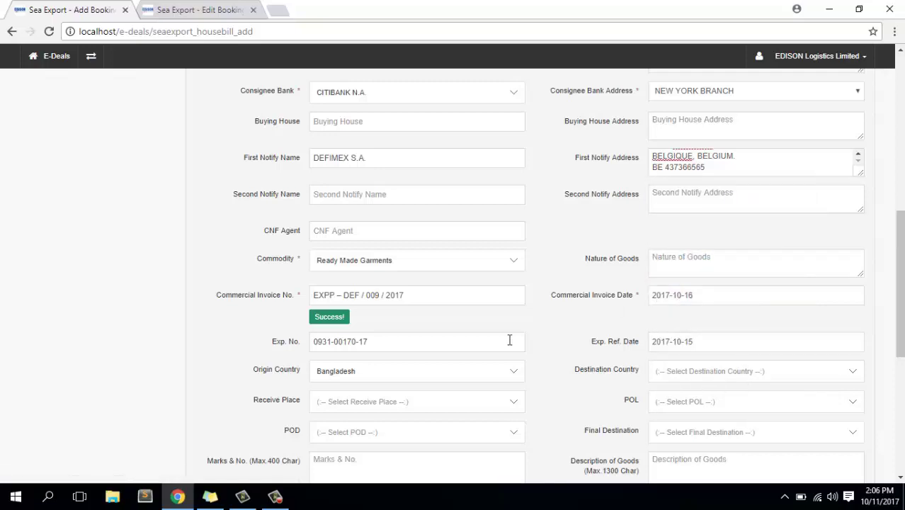
Choose Albania as the destination country.
scroll(510, 339, "down", 2)
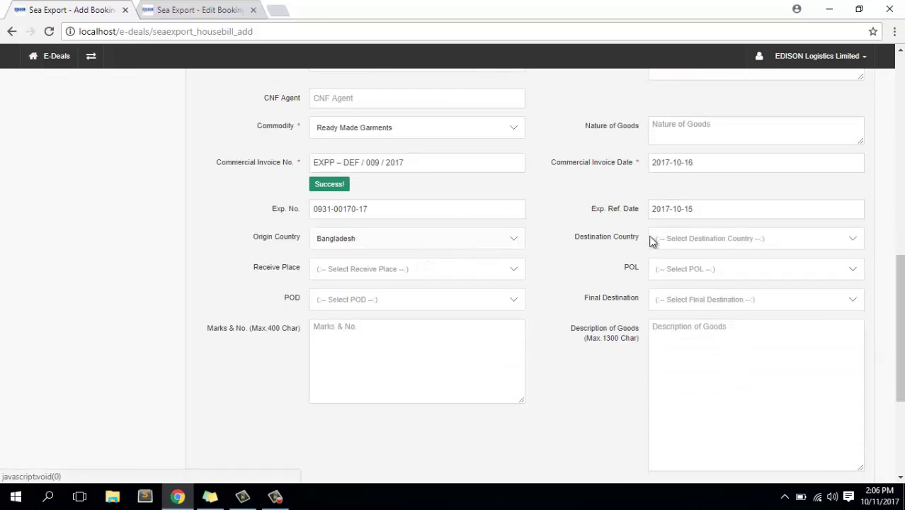
left_click(681, 238)
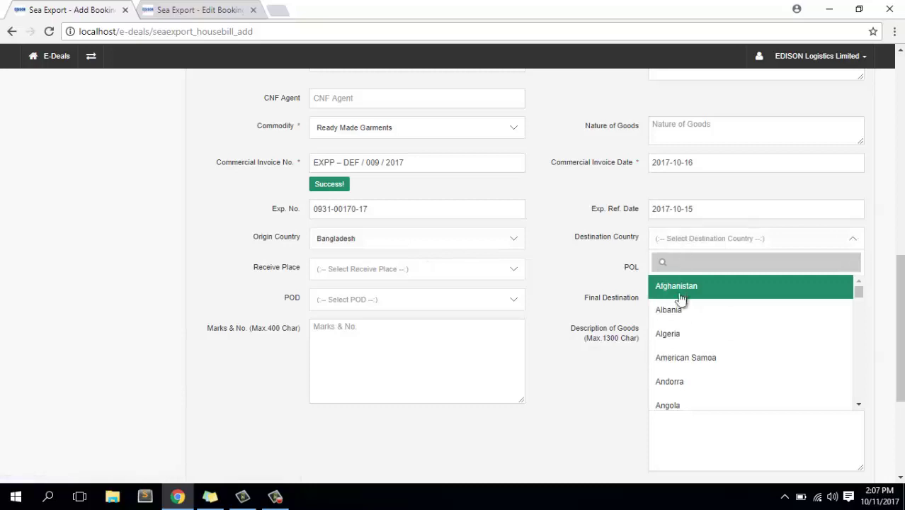
left_click(676, 320)
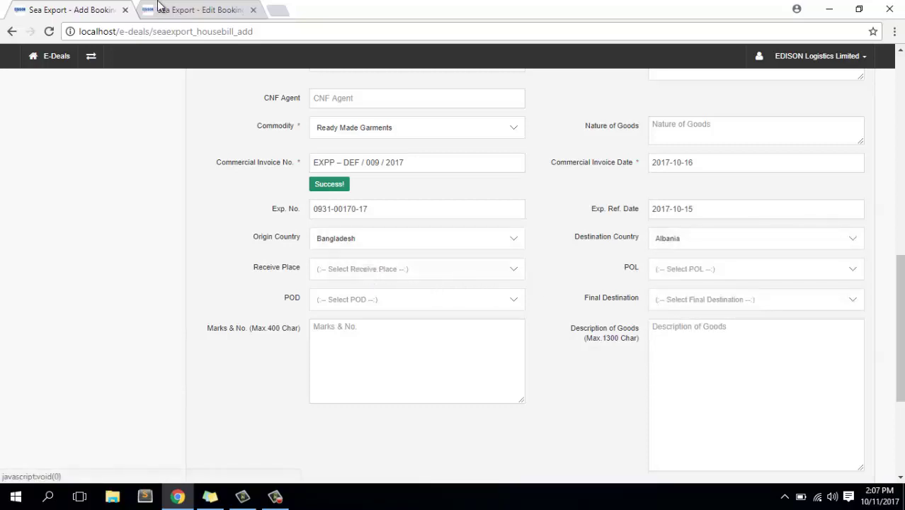
Check the saved booking, then set Receive Place to Dhaka/ICD via a 'dha' search.
key("ctrl+Tab")
scroll(375, 312, "down", 3)
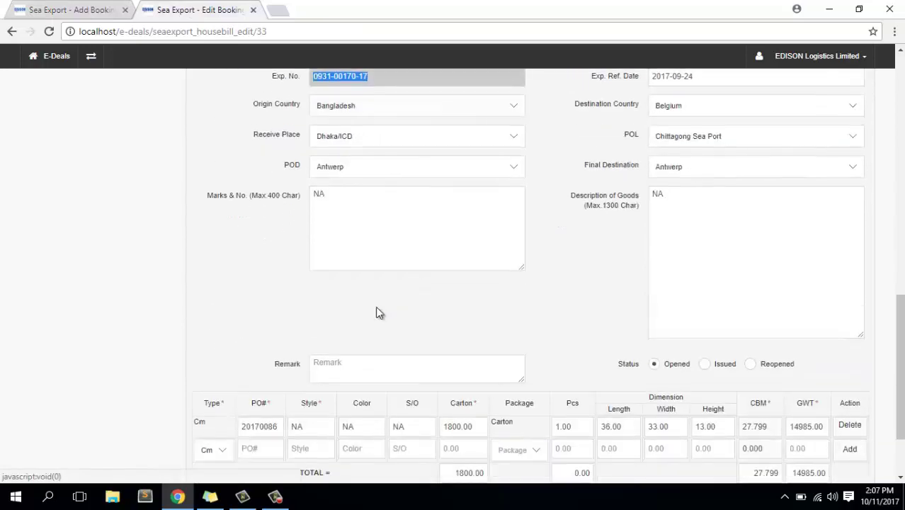
scroll(377, 307, "up", 1)
scroll(377, 308, "down", 3)
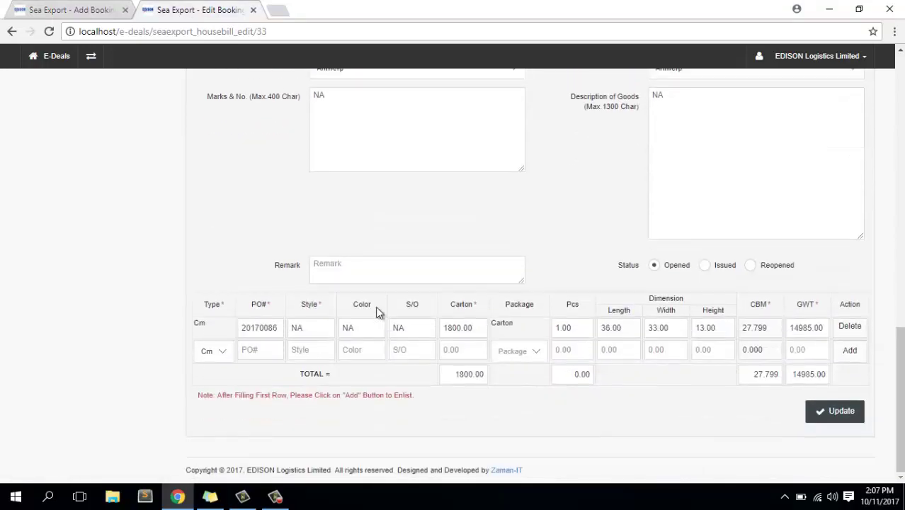
scroll(377, 311, "up", 2)
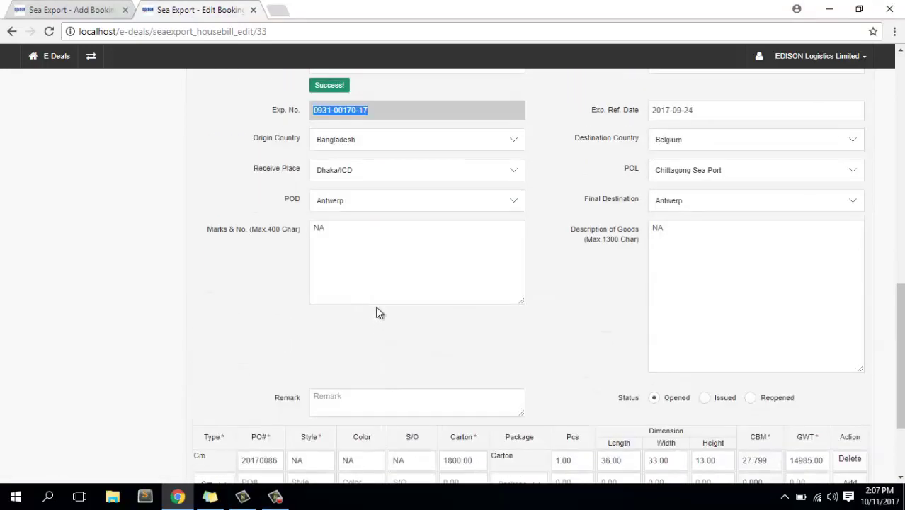
left_click(73, 12)
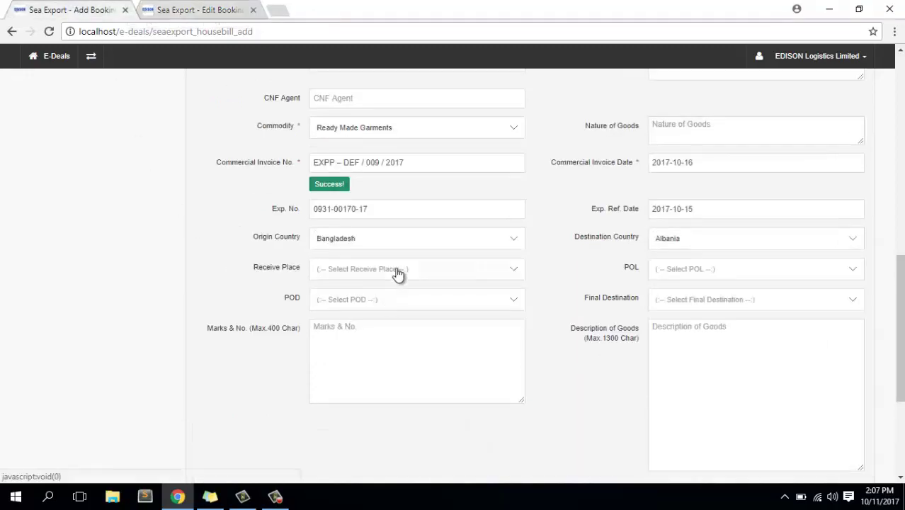
left_click(398, 273)
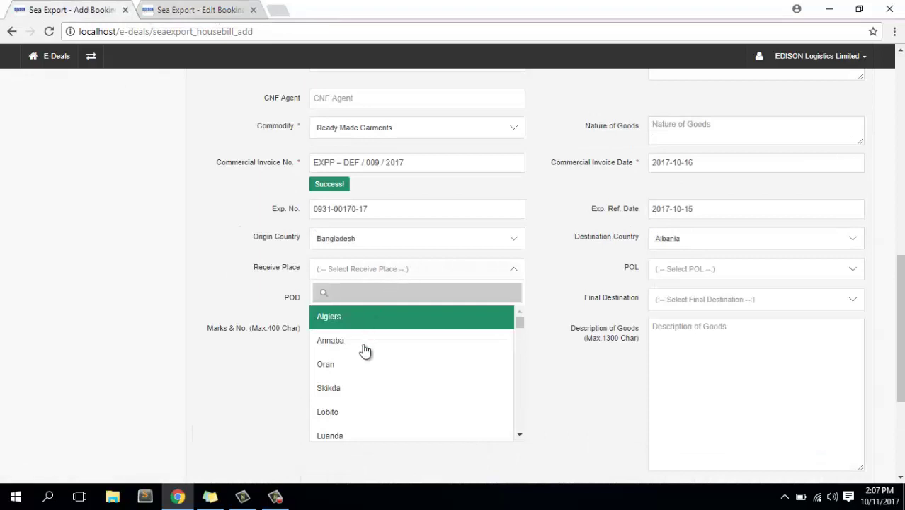
type("d")
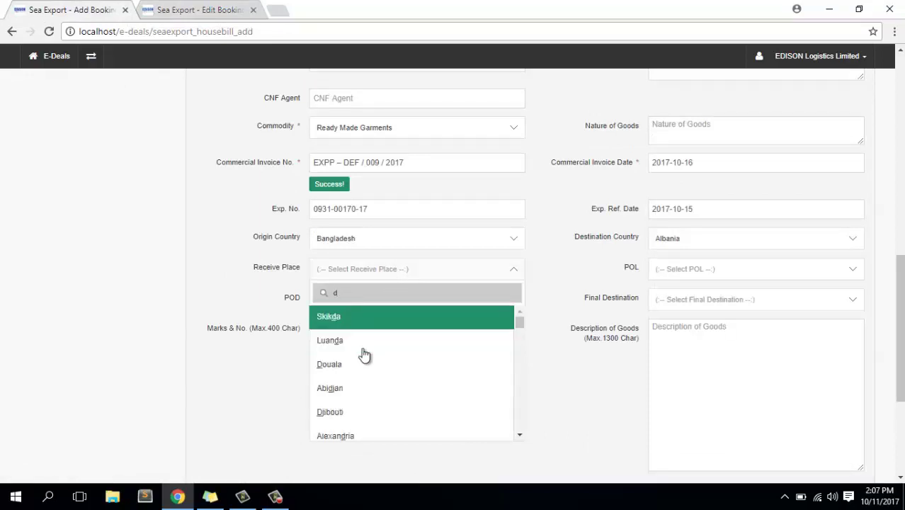
type("ha")
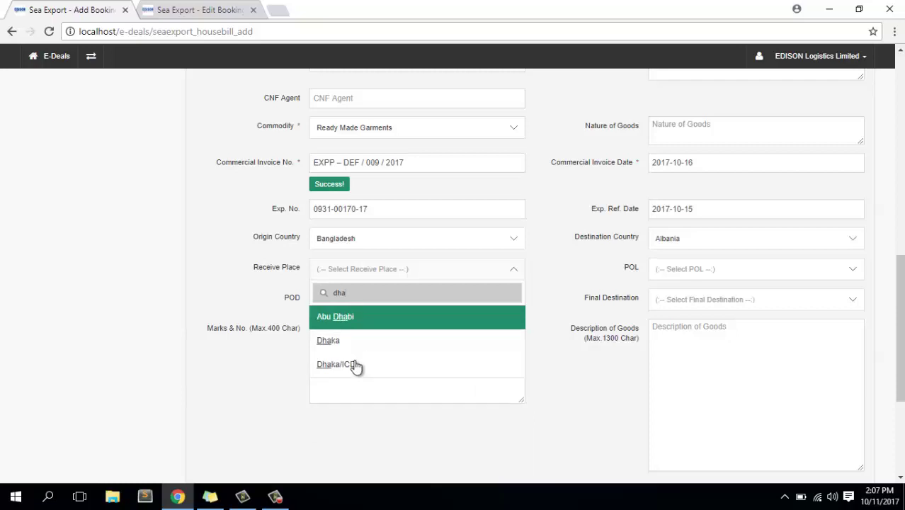
left_click(343, 364)
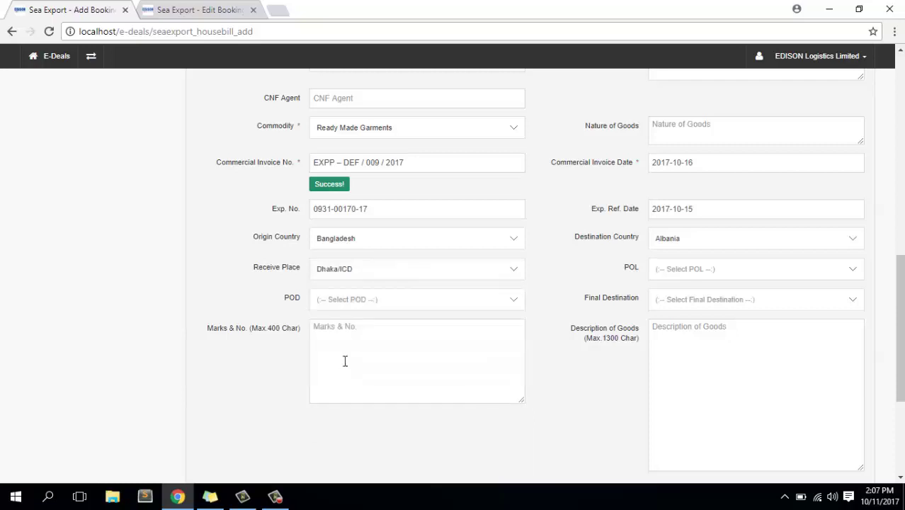
Try POL searches 'c' and 'se' without choosing, then check the saved booking's POL, Chittagong Sea Port.
left_click(699, 269)
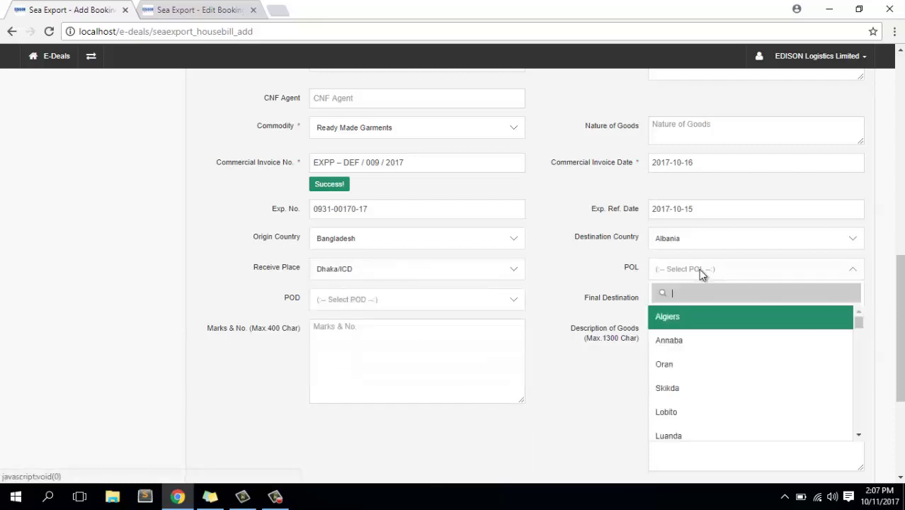
type("c")
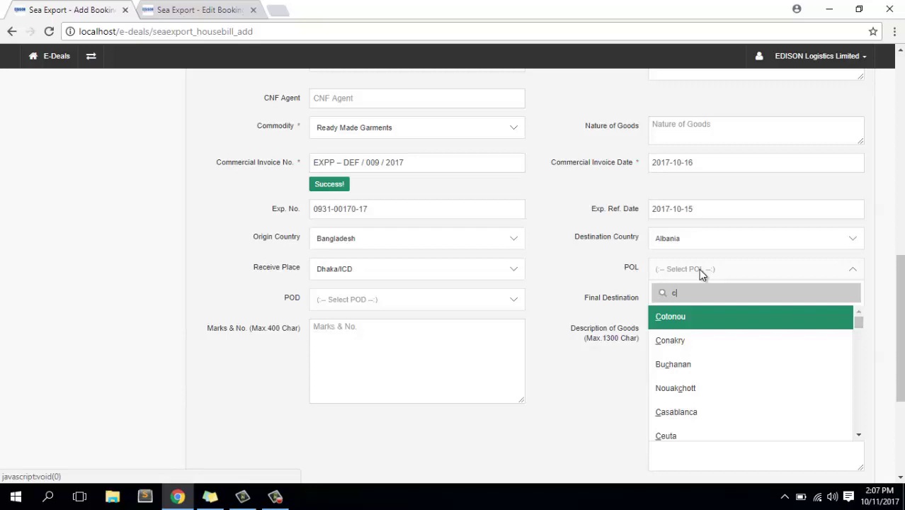
left_click(275, 496)
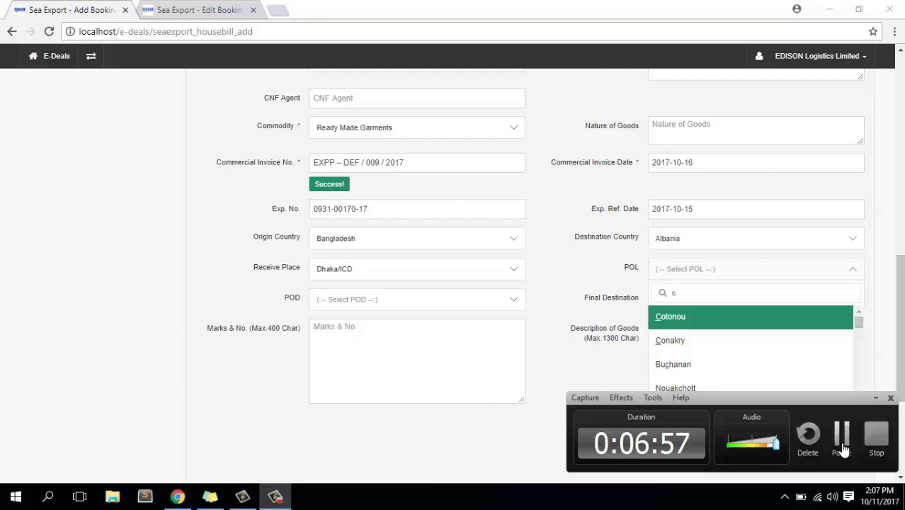
left_click(841, 435)
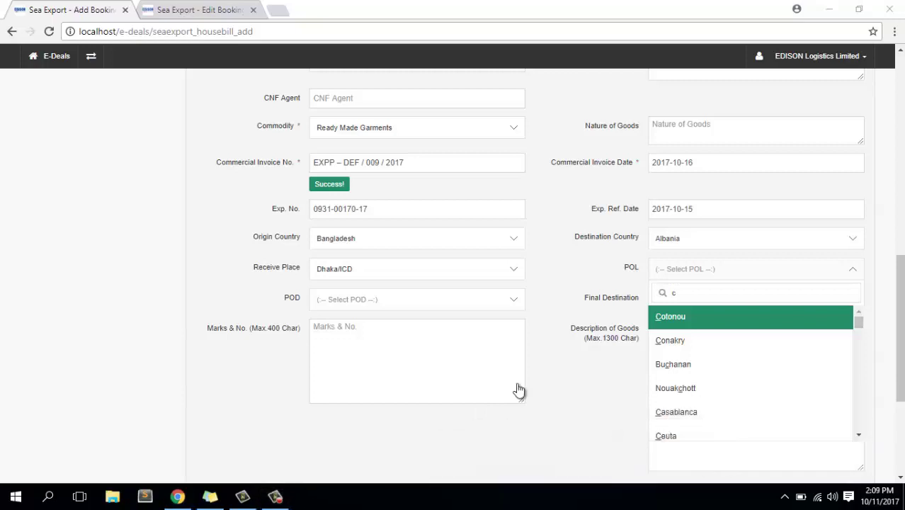
key("Down")
key("Down")
key("Down")
key("Down")
key("Down")
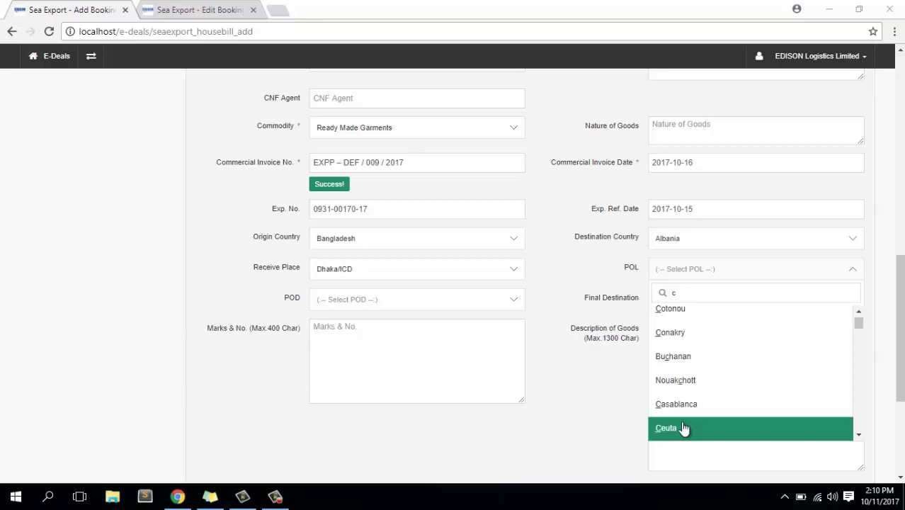
left_click(696, 293)
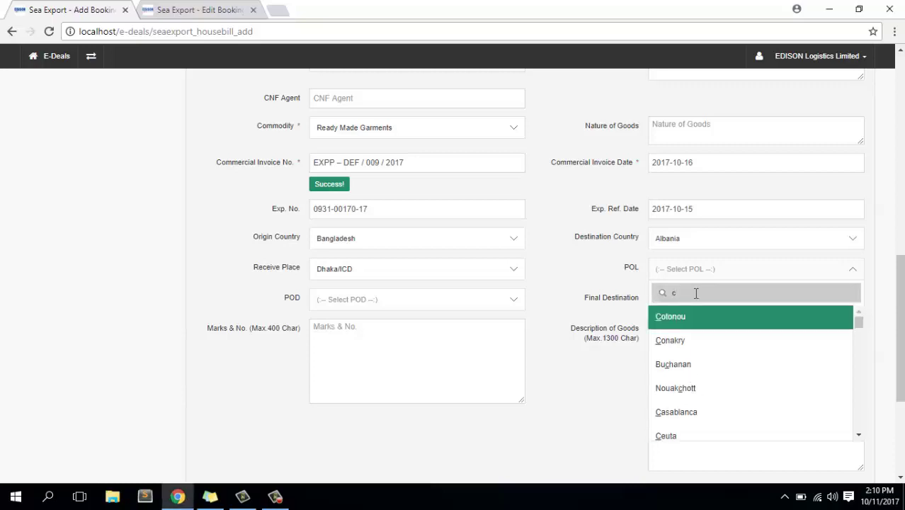
key("BackSpace")
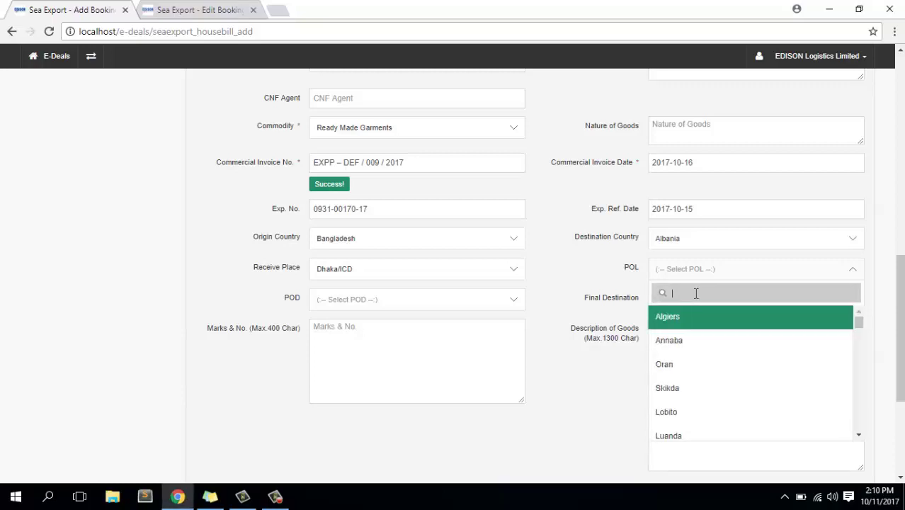
type("se")
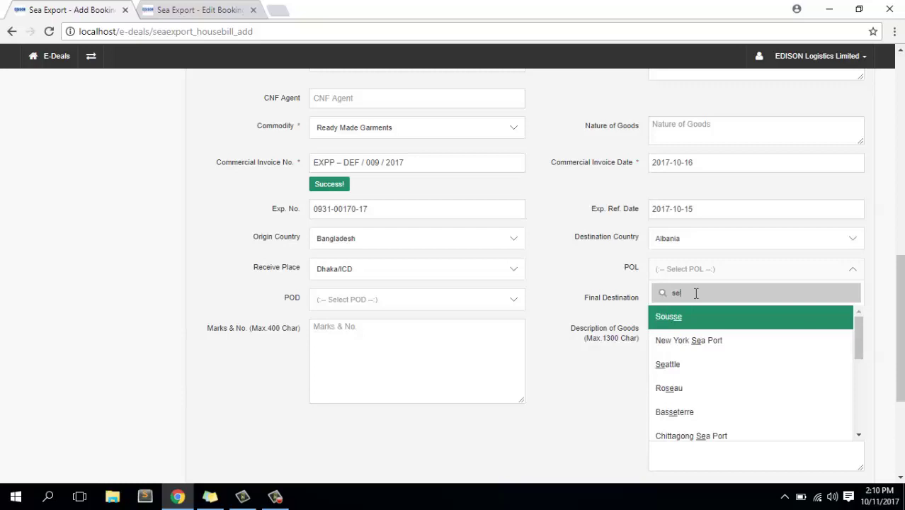
key("BackSpace")
key("BackSpace")
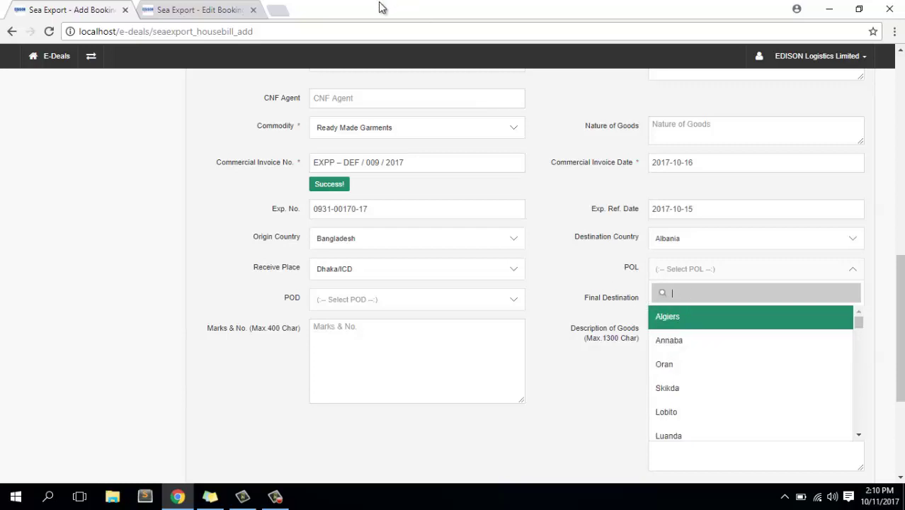
left_click(213, 6)
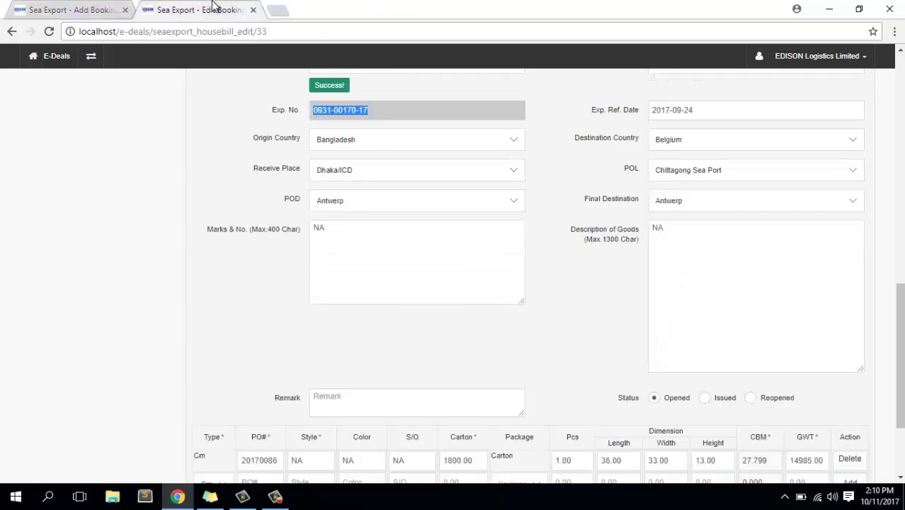
Search the new booking's POL list for 'chi' and choose Chittagong Sea Port.
left_click(97, 6)
type("ch")
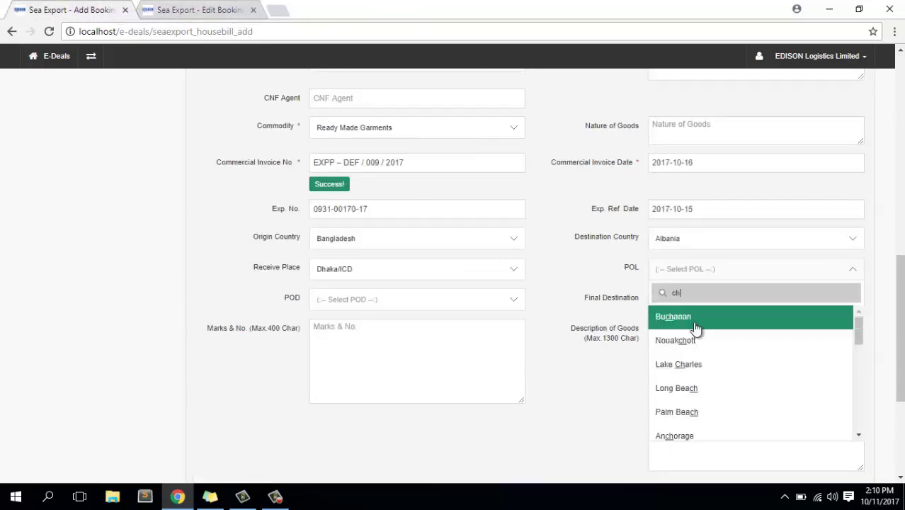
type("a")
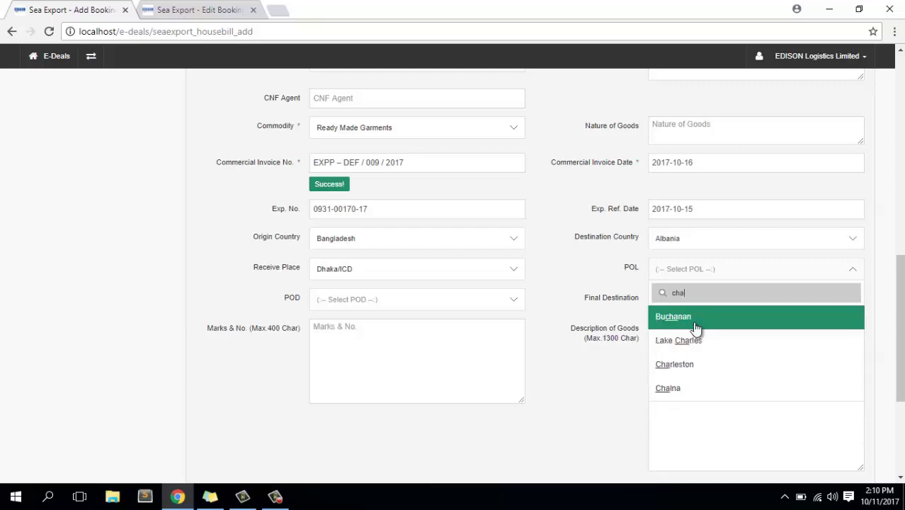
key("BackSpace")
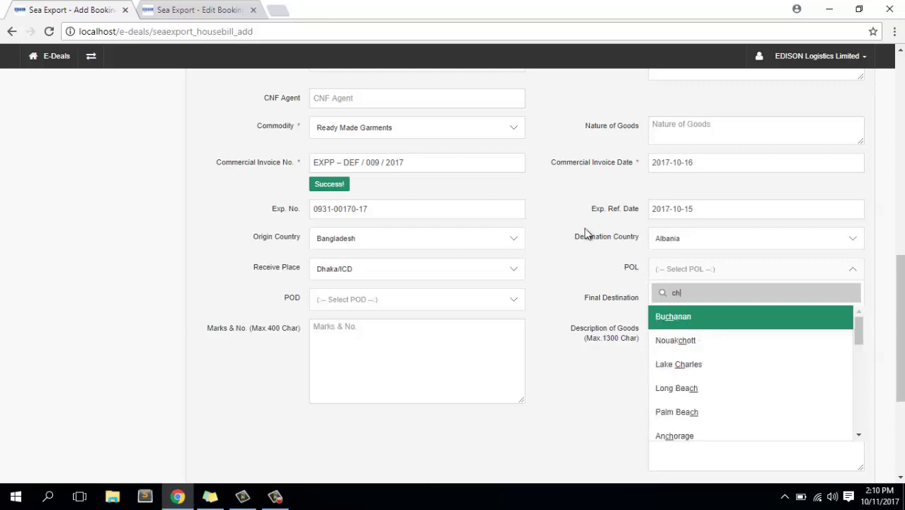
left_click(578, 282)
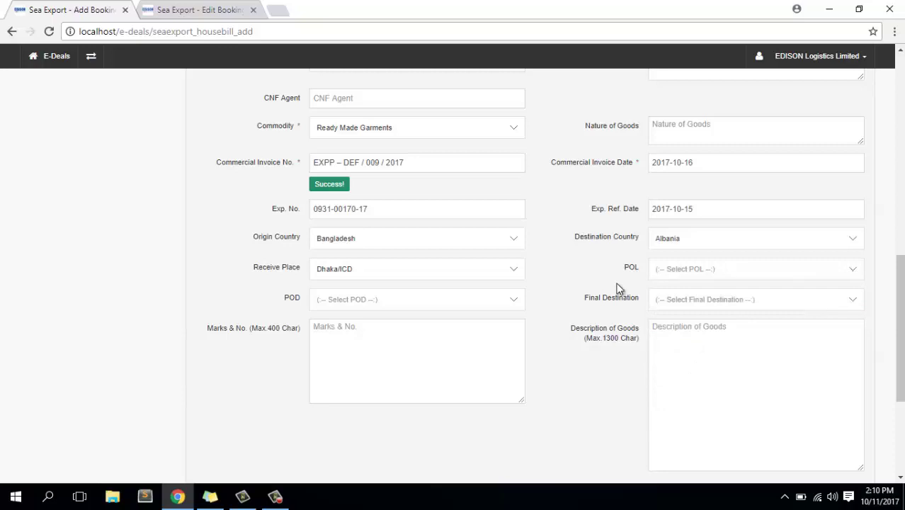
left_click(726, 278)
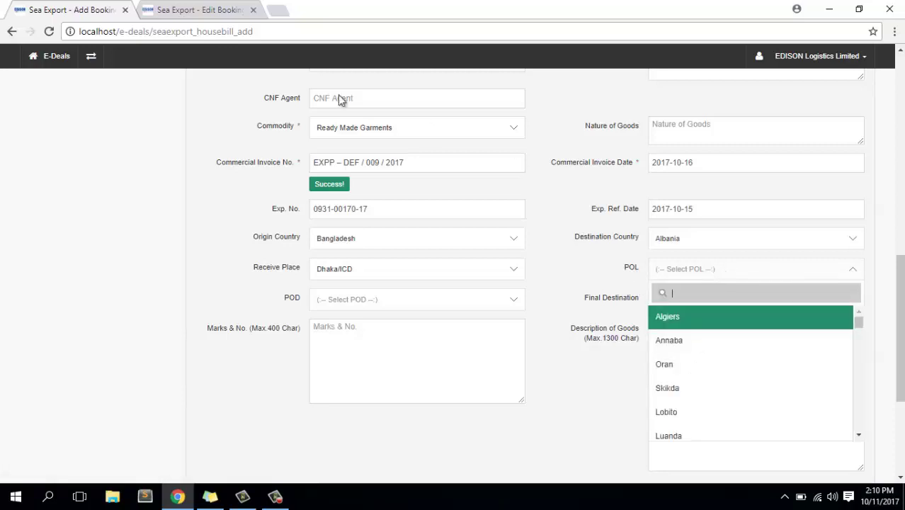
left_click(202, 9)
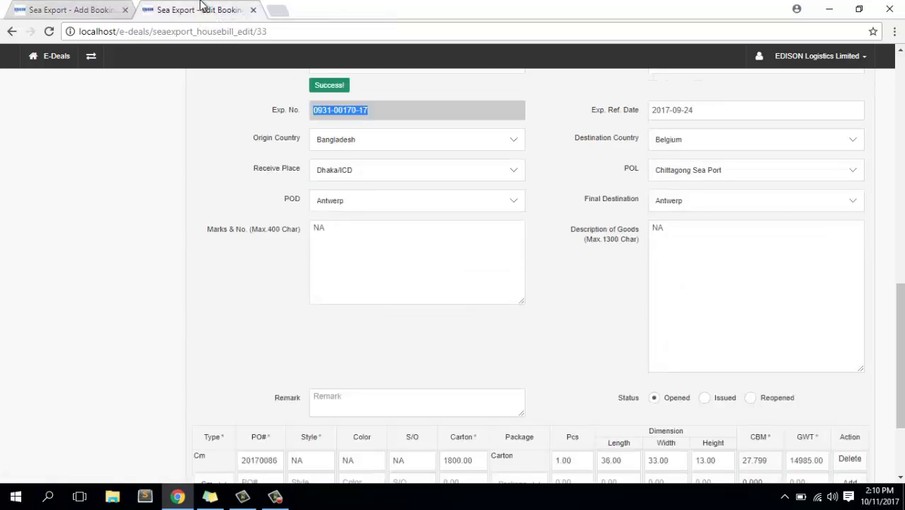
left_click(66, 10)
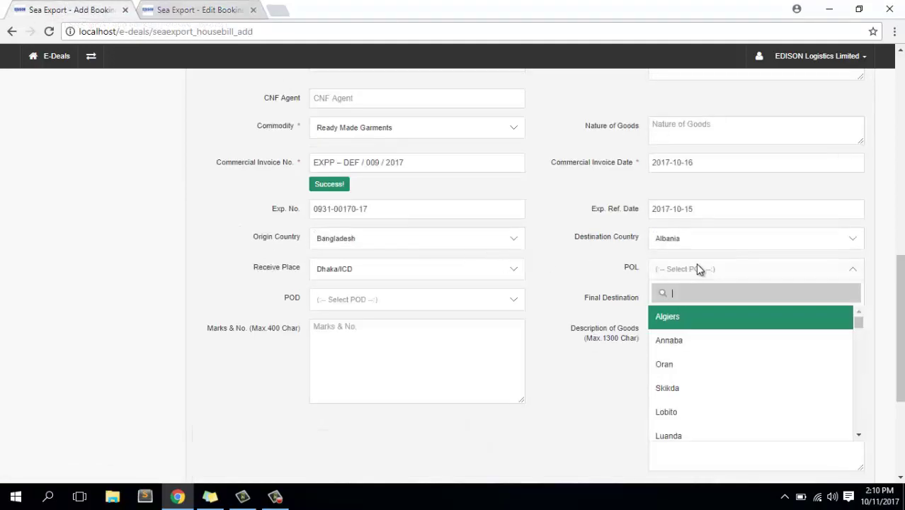
type("chi")
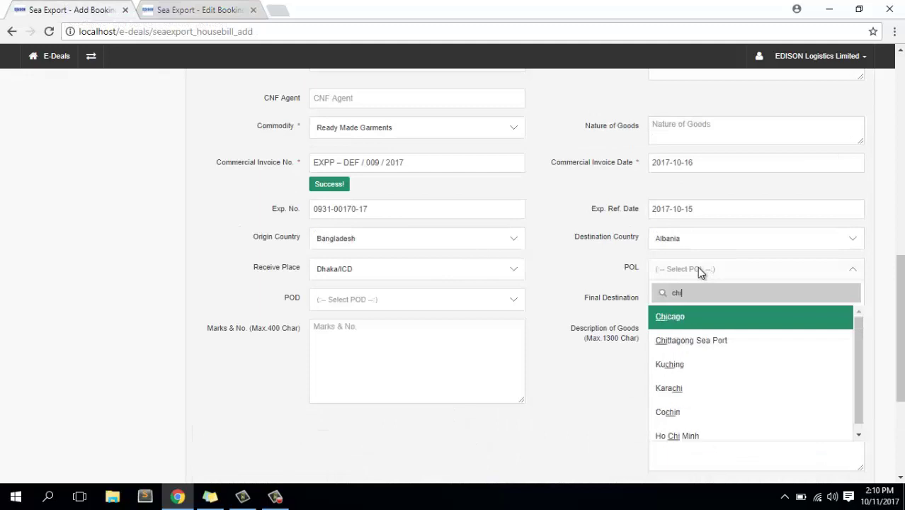
scroll(784, 317, "up", 1)
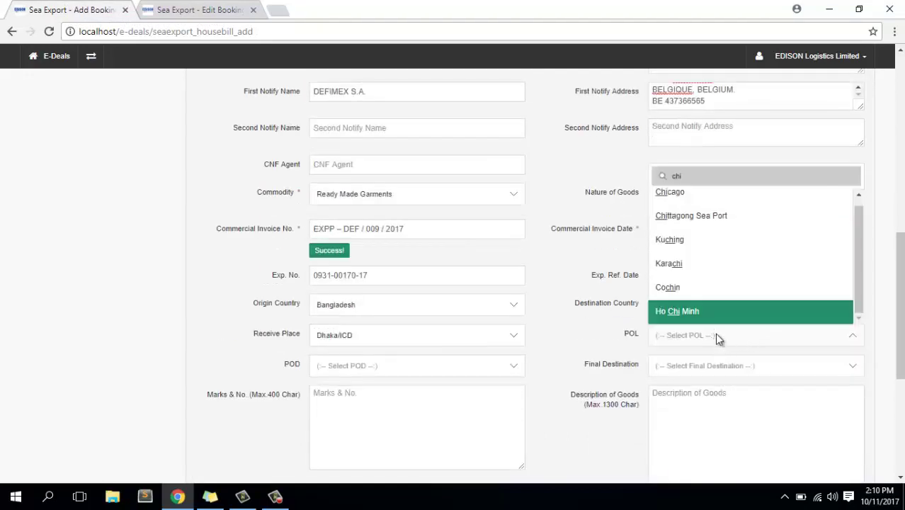
left_click(712, 216)
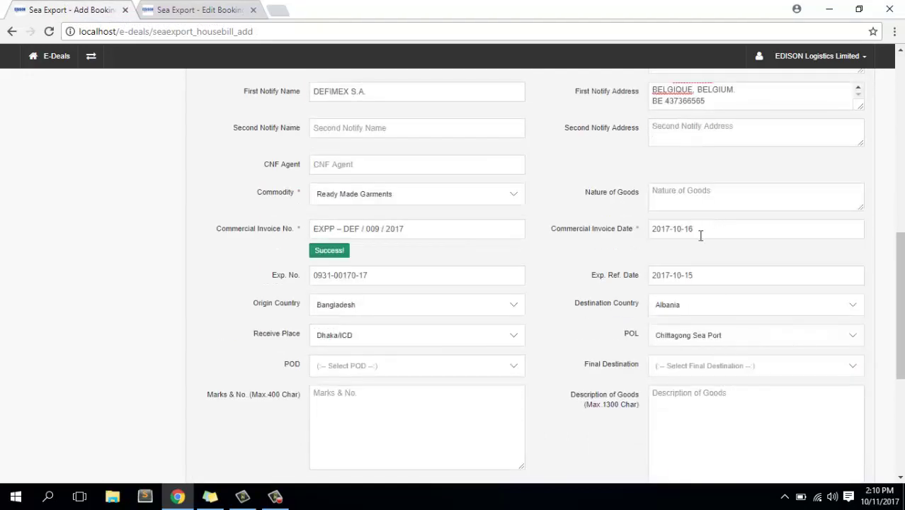
Copy NA from the saved booking into the new booking's Marks & No. and Description of Goods.
scroll(610, 294, "down", 2)
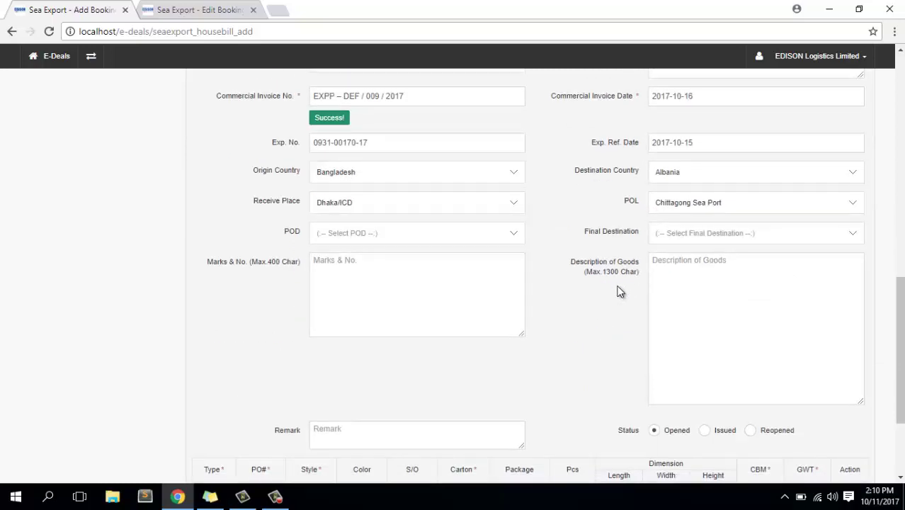
left_click(202, 10)
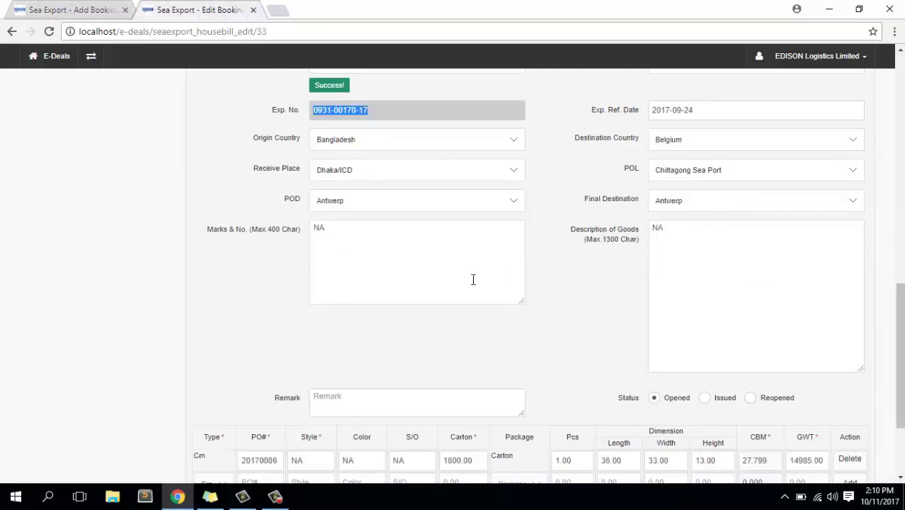
double_click(320, 229)
key("ctrl+c")
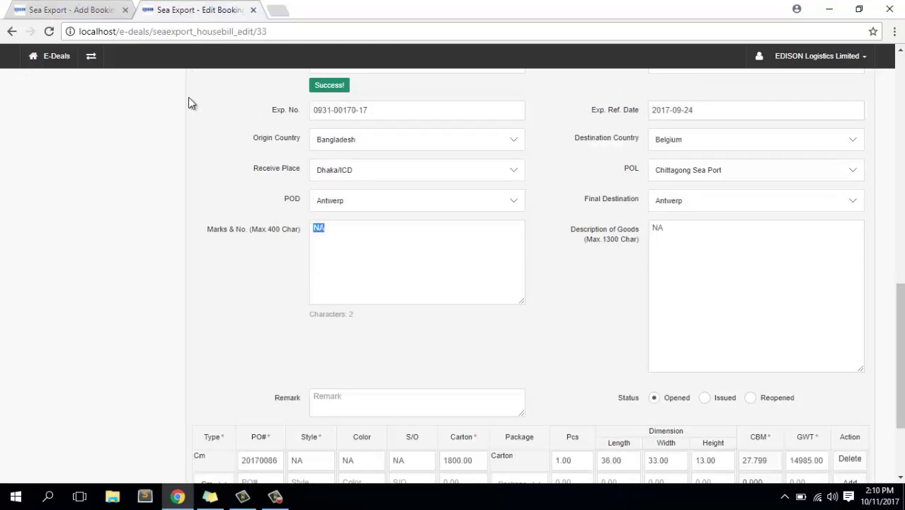
key("ctrl+Tab")
left_click(382, 298)
key("ctrl+v")
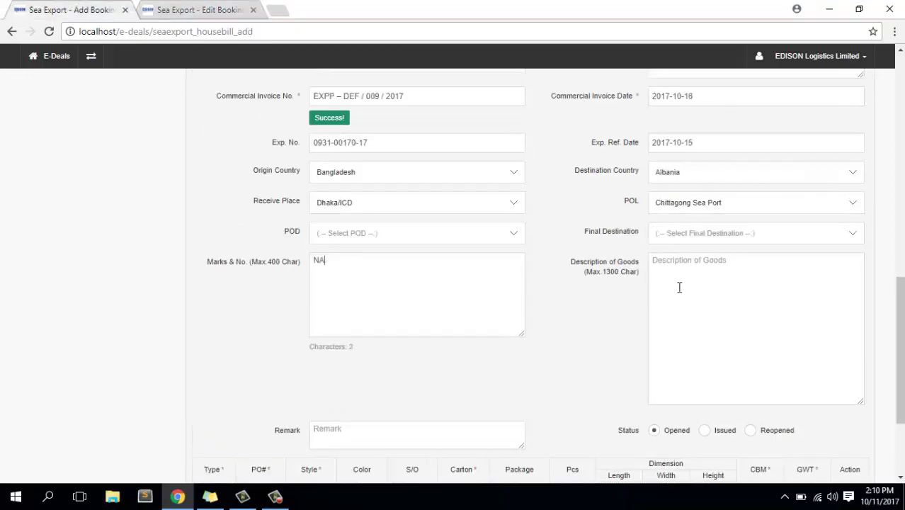
left_click(680, 287)
key("ctrl+v")
Copy PO number 20170086 from the saved booking's goods row.
scroll(679, 287, "down", 3)
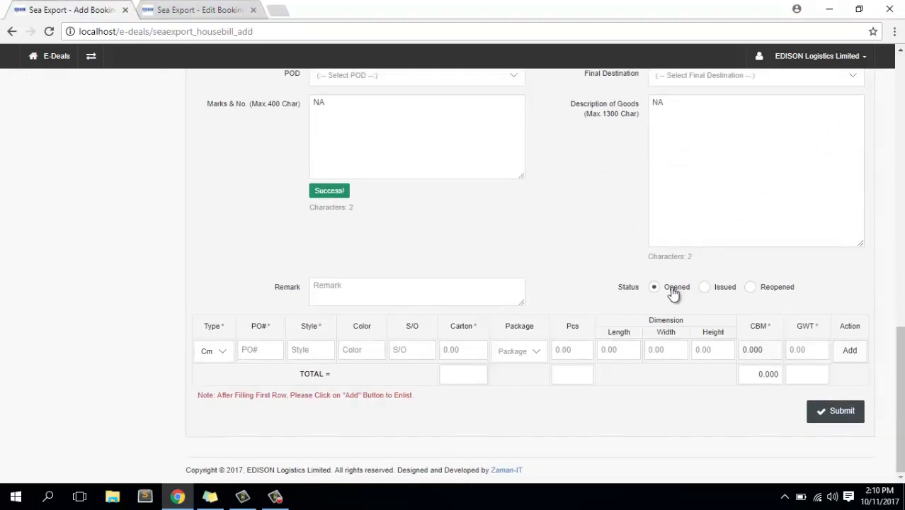
left_click(206, 10)
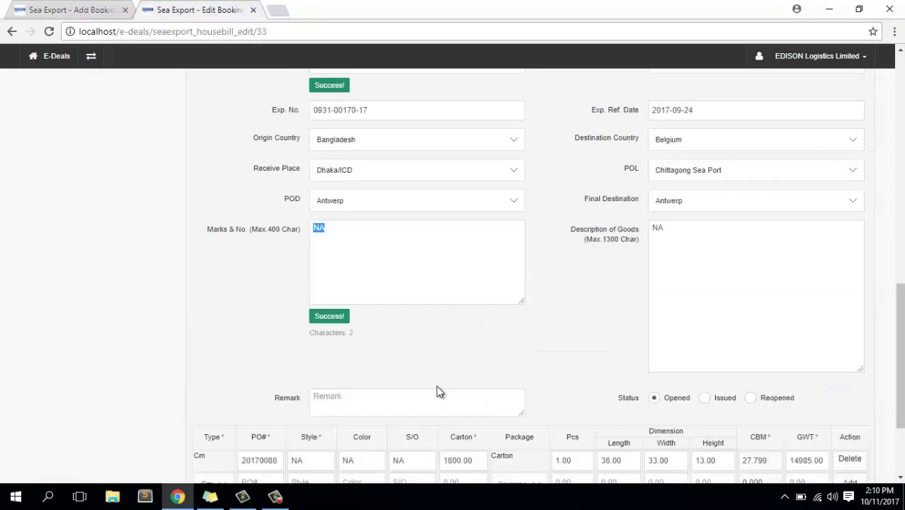
scroll(437, 387, "down", 3)
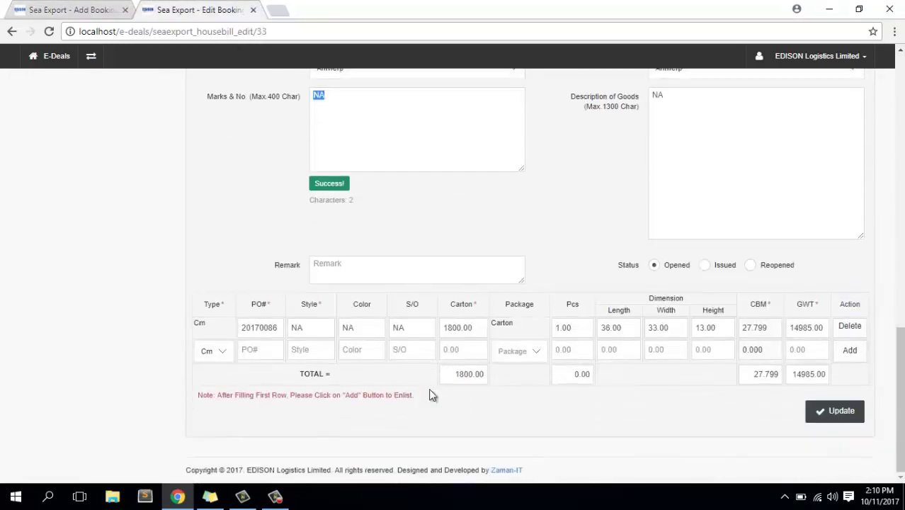
double_click(257, 327)
key("ctrl+c")
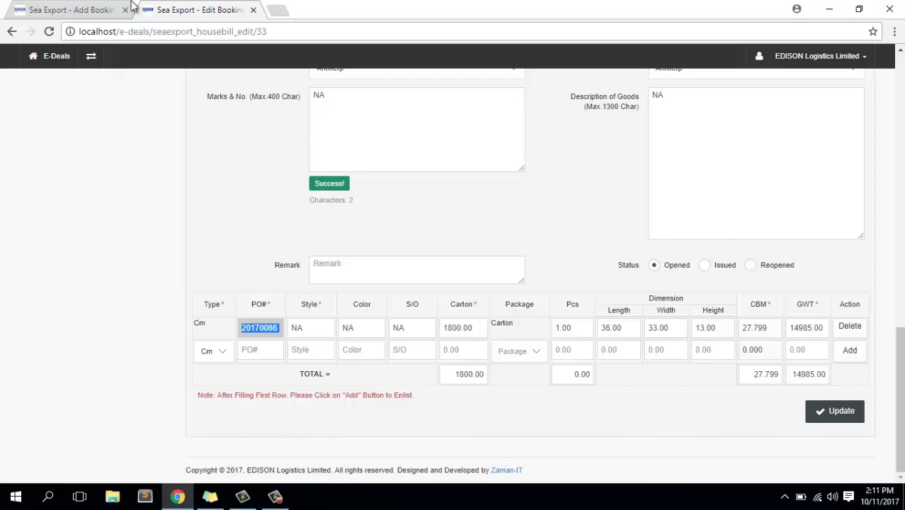
left_click(75, 9)
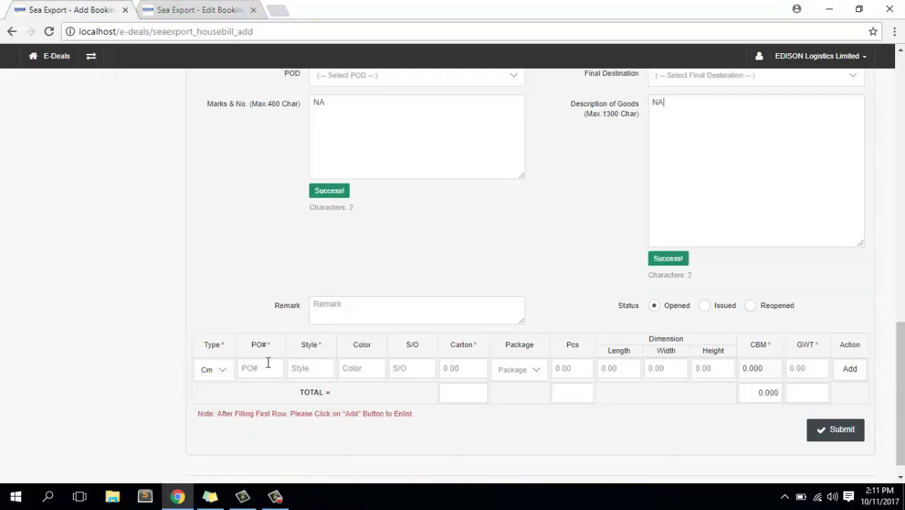
Fill the new goods row with PO# 20170086 and NA for Style, Color and S/O.
left_click(255, 367)
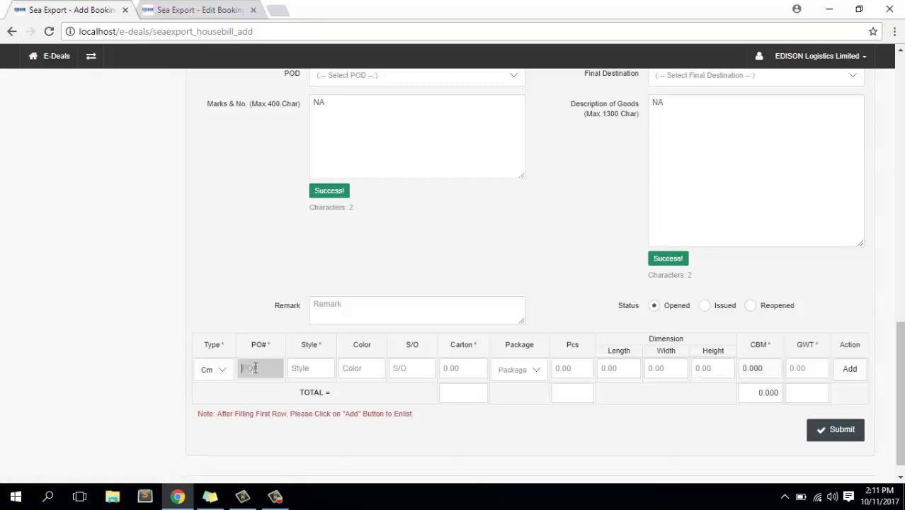
key("ctrl+v")
left_click(187, 7)
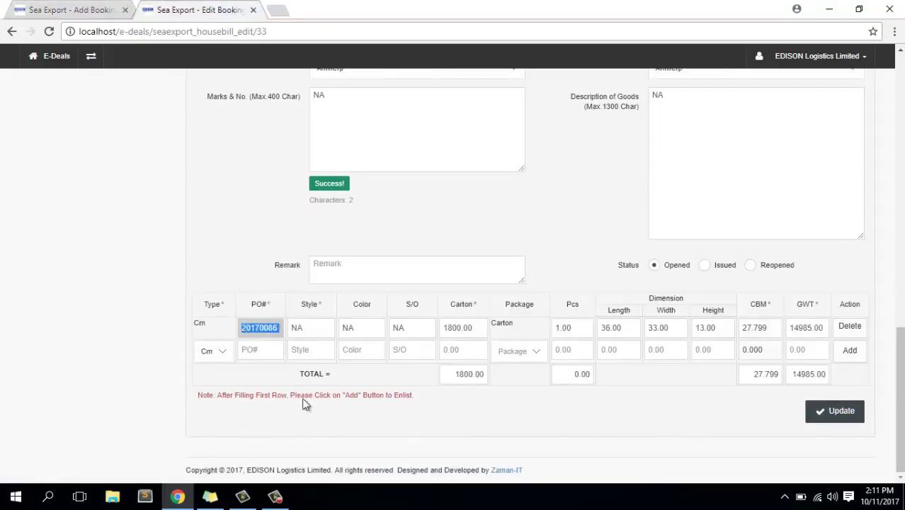
double_click(297, 329)
key("ctrl+c")
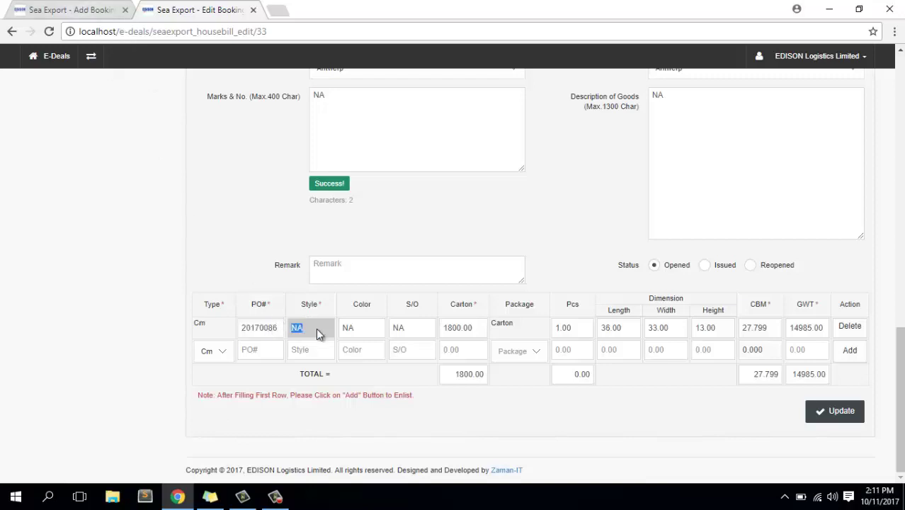
key("ctrl+shift+Tab")
left_click(319, 368)
key("ctrl+v")
left_click(363, 369)
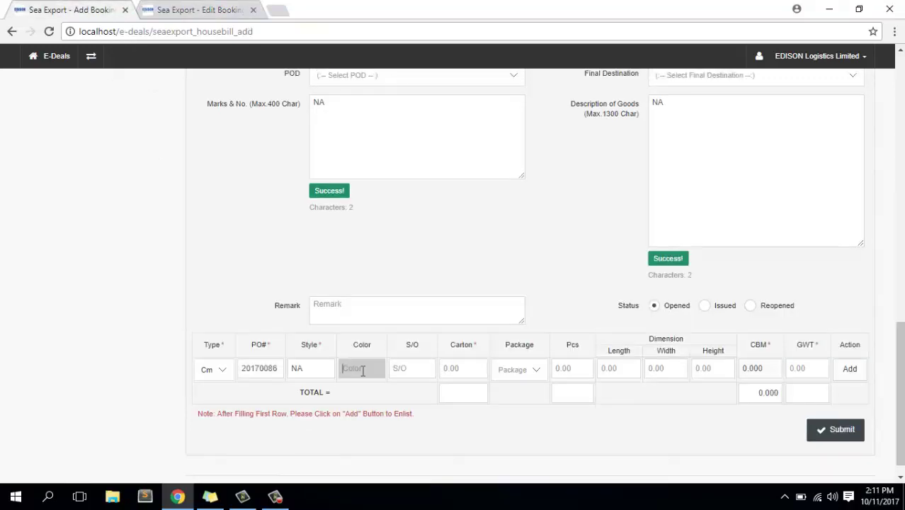
key("ctrl+v")
left_click(396, 369)
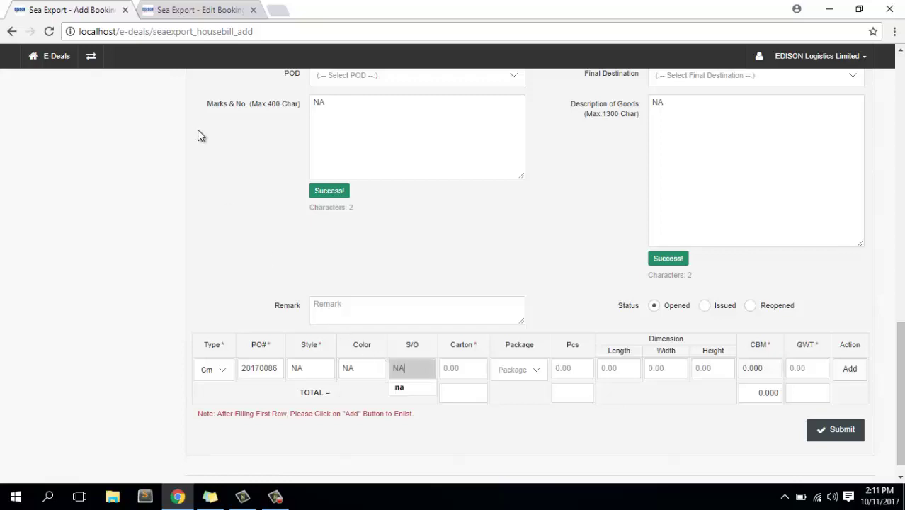
key("ctrl+v")
Enter 1800 cartons and choose Carton as the package type.
left_click(187, 9)
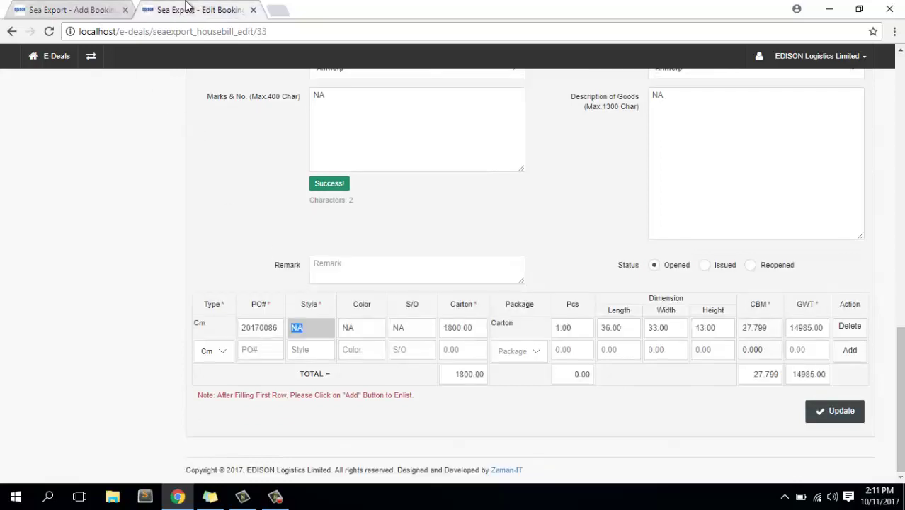
key("Tab")
key("Tab")
key("Tab")
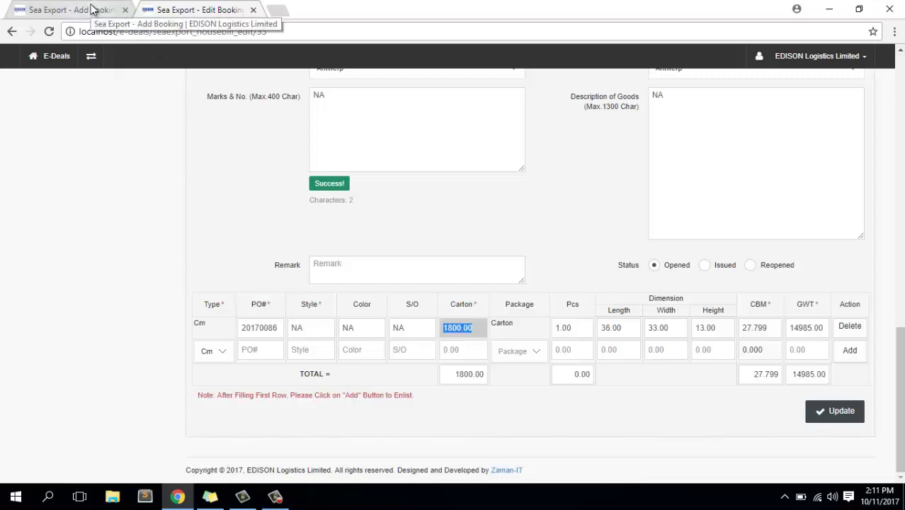
left_click(91, 10)
left_click(466, 369)
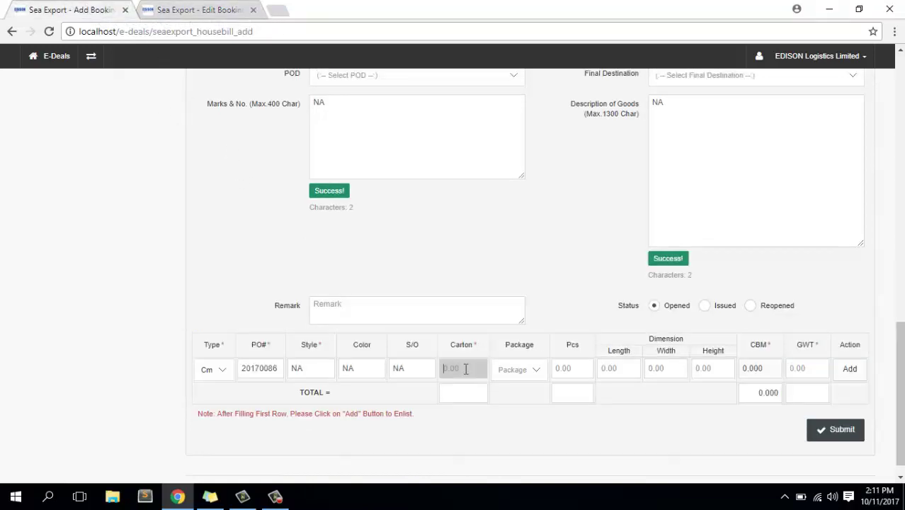
type("1800")
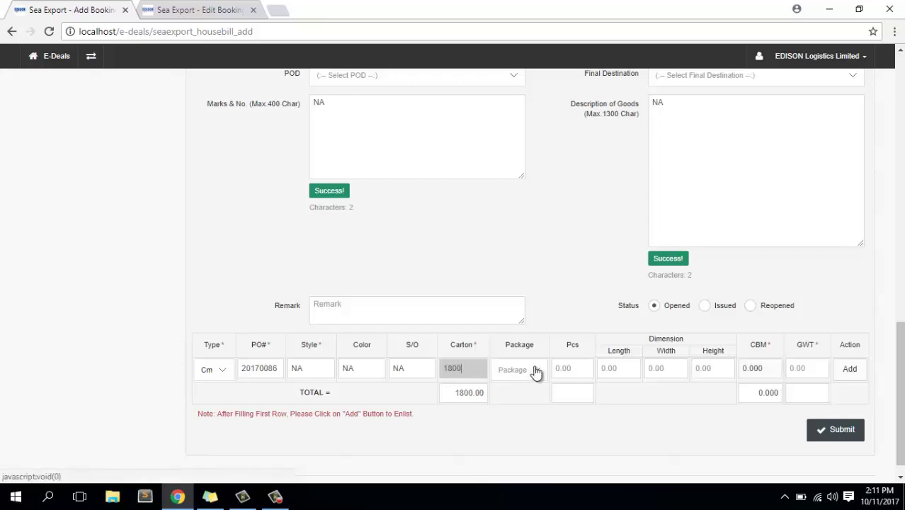
left_click(172, 7)
left_click(91, 8)
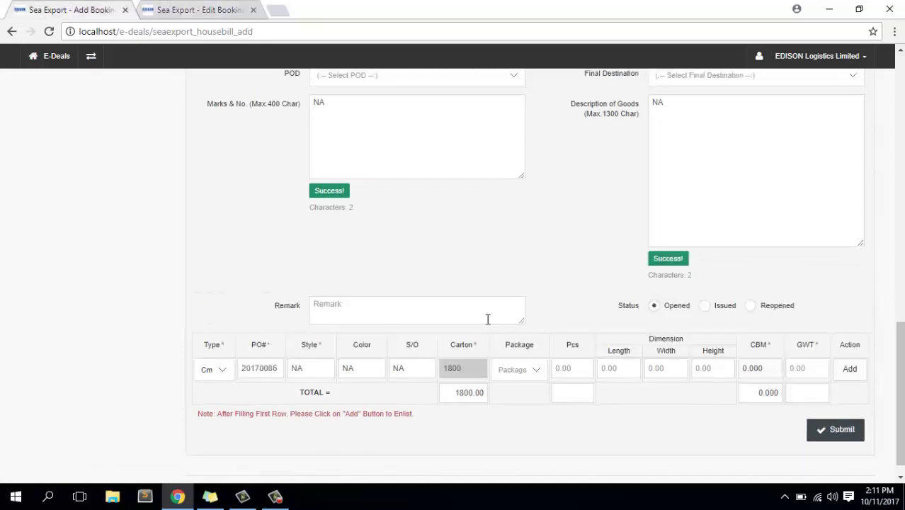
left_click(535, 371)
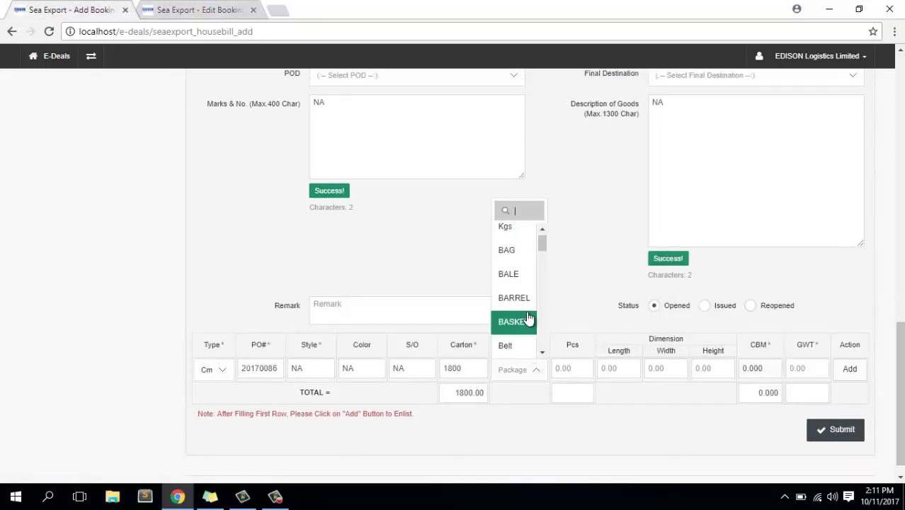
type("car")
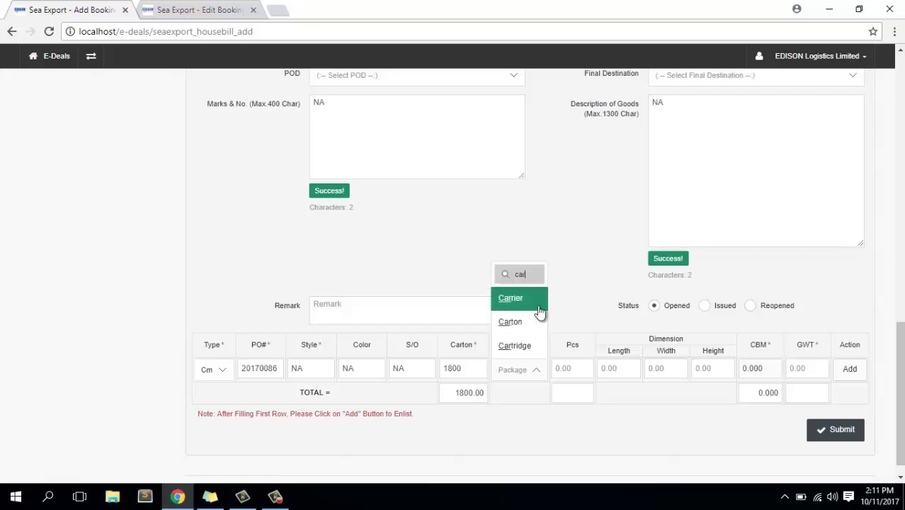
left_click(520, 325)
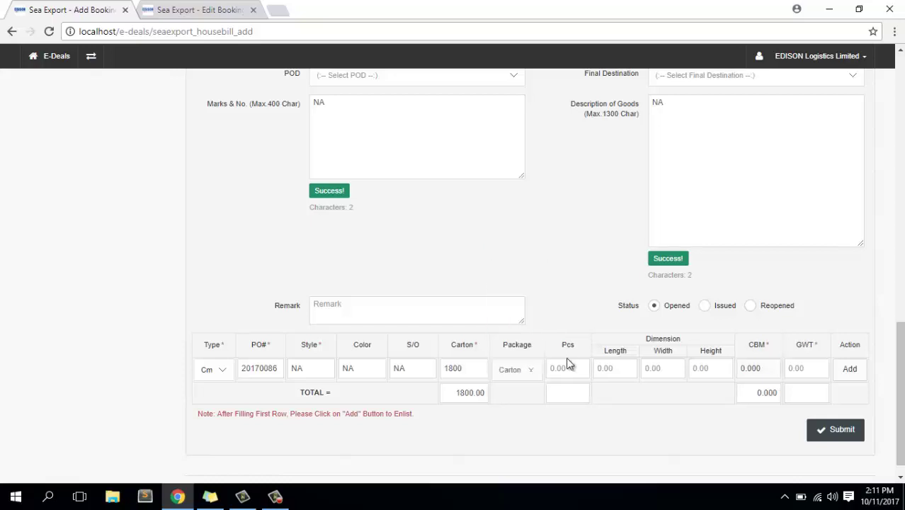
Enter Pcs 1 and dimensions 36×33×13 from the saved booking, giving CBM 27.799.
left_click(197, 9)
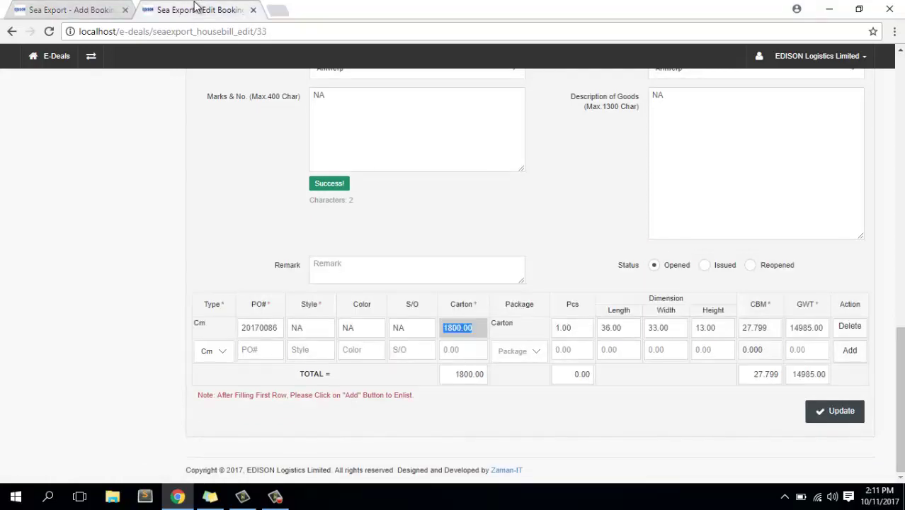
left_click(72, 10)
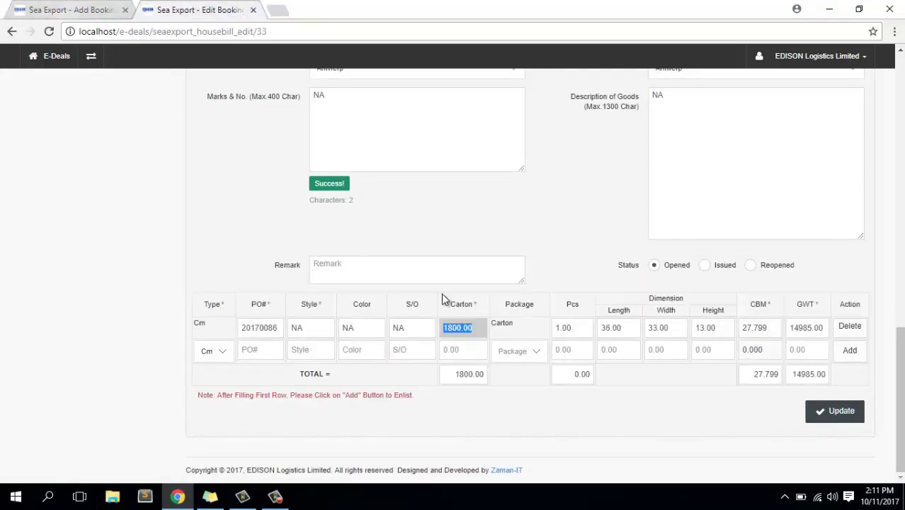
left_click(572, 365)
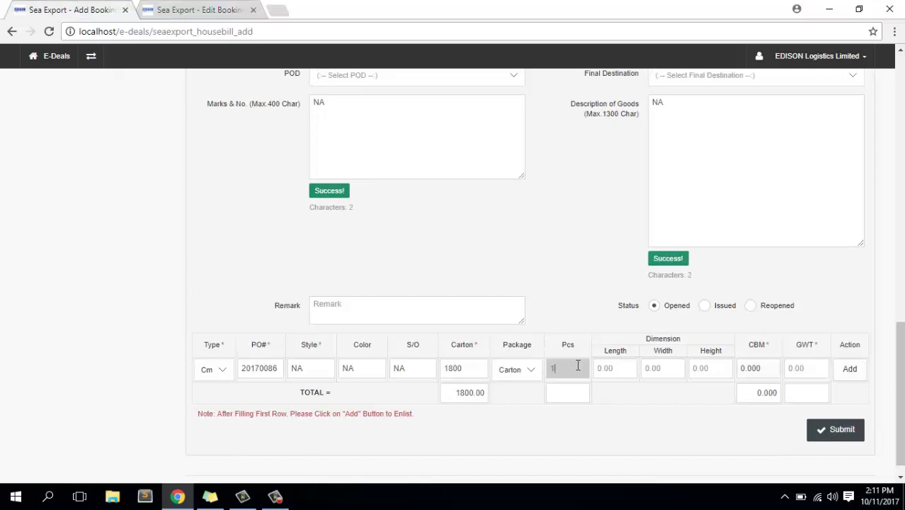
left_click(610, 366)
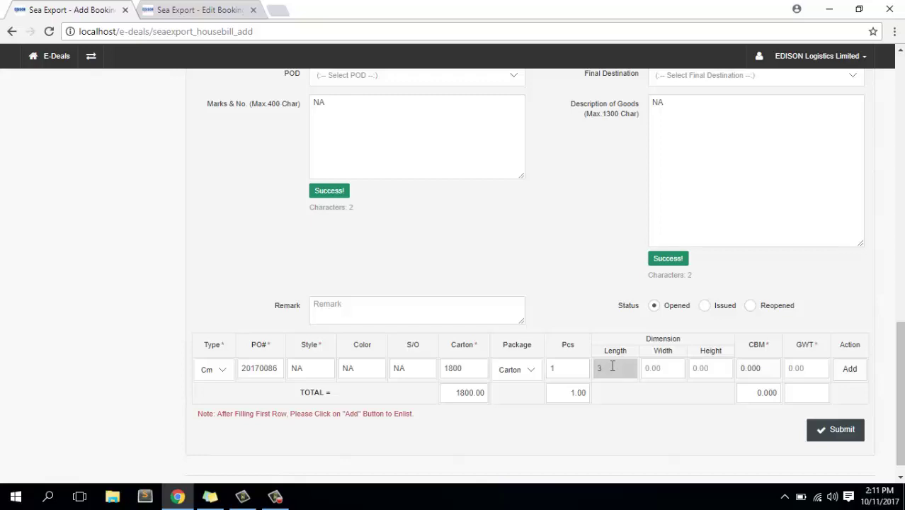
left_click(196, 9)
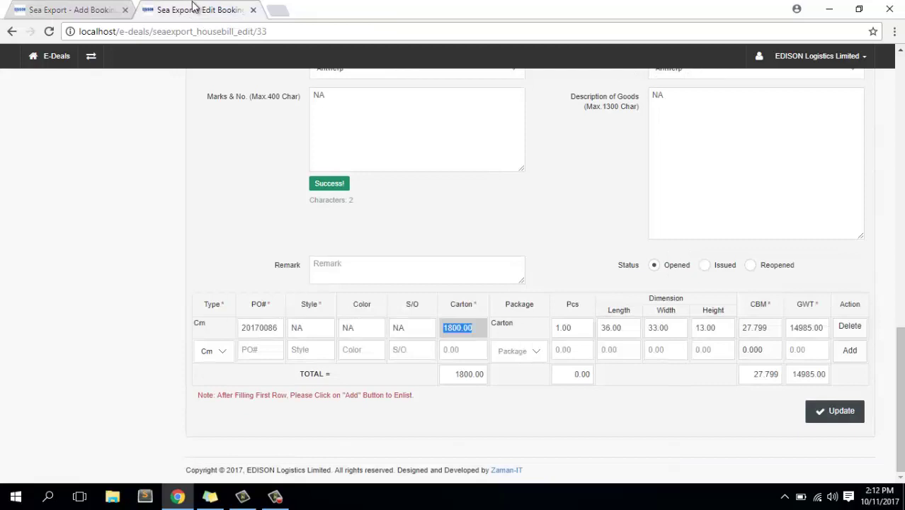
left_click(80, 8)
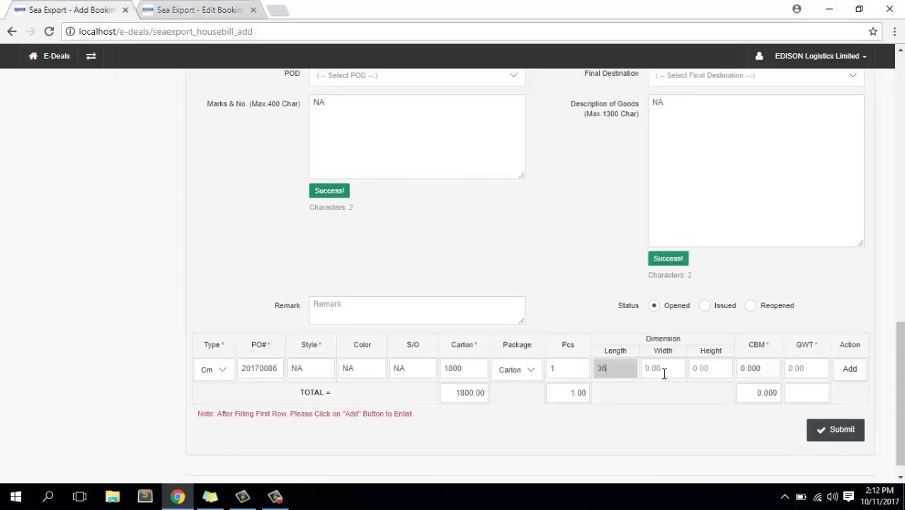
left_click(663, 373)
type("33")
left_click(704, 370)
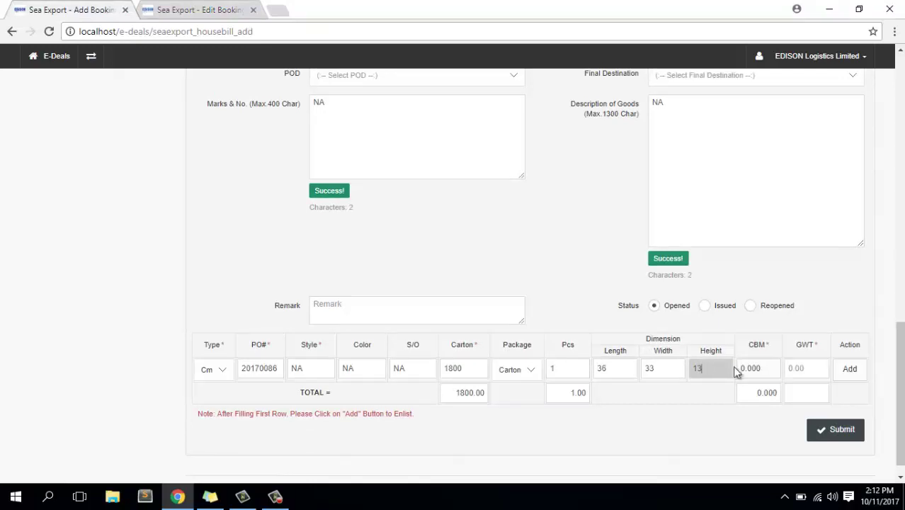
left_click(210, 9)
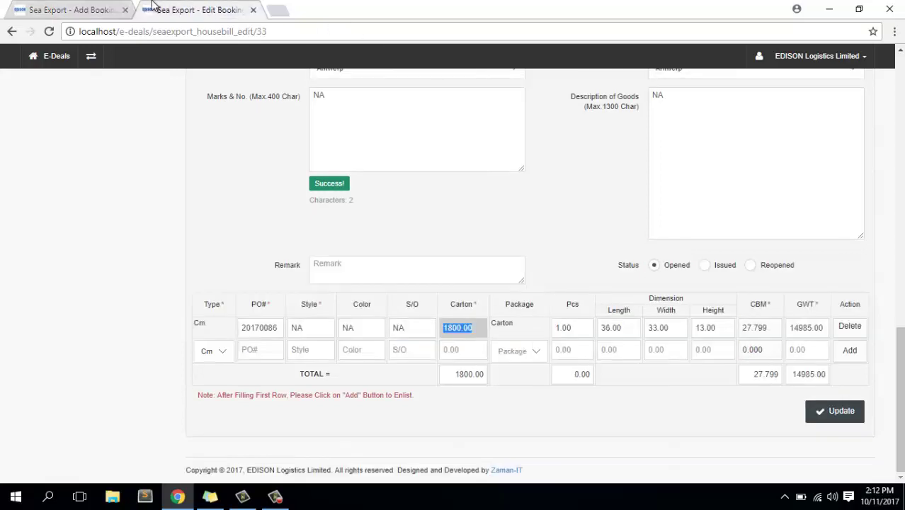
left_click(95, 9)
left_click(730, 368)
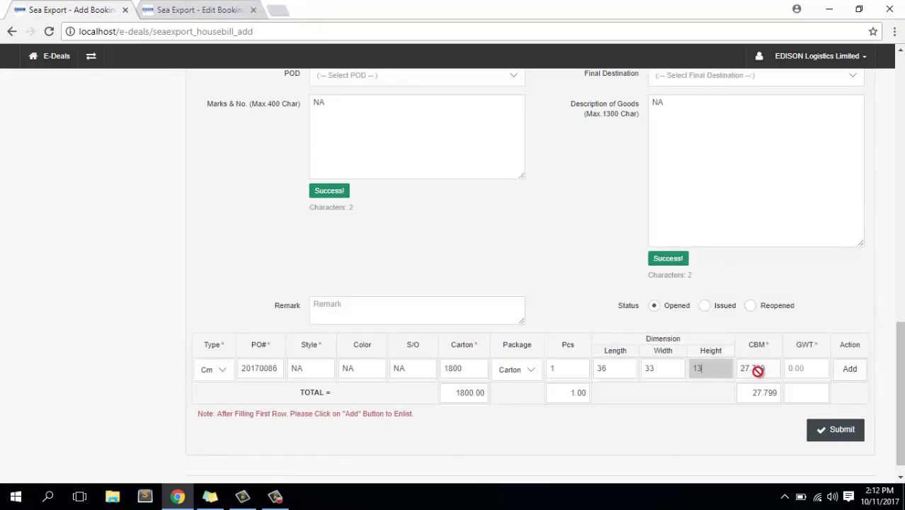
Copy gross weight 14985.00 into the row and add the row to the cargo table.
left_click(806, 369)
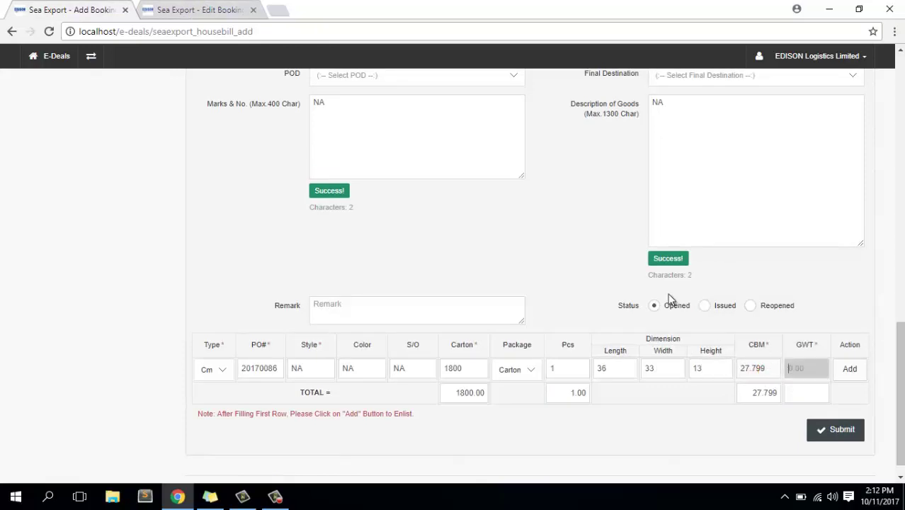
left_click(182, 7)
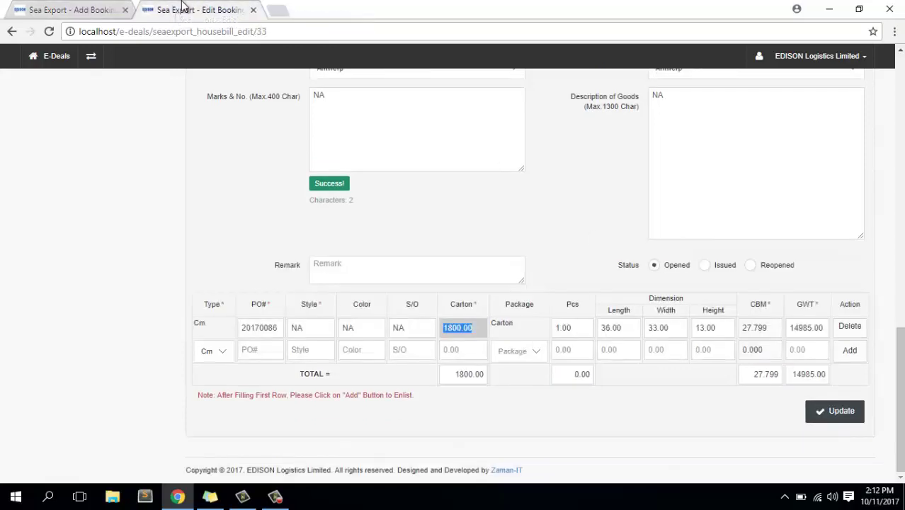
left_click(803, 328)
key("ctrl+c")
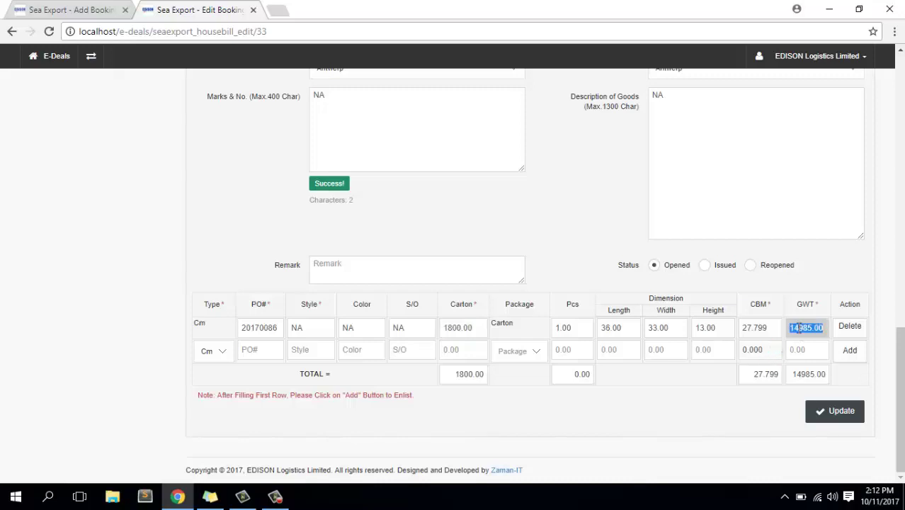
left_click(94, 9)
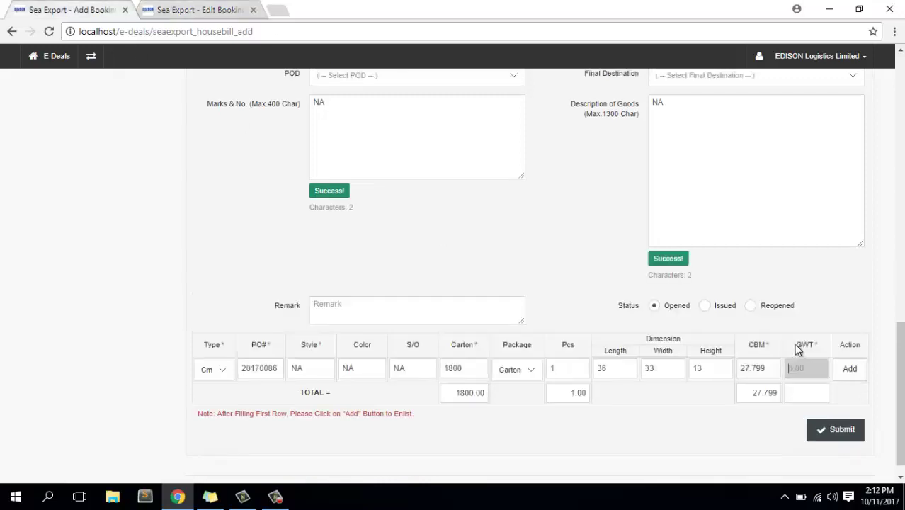
key("ctrl+v")
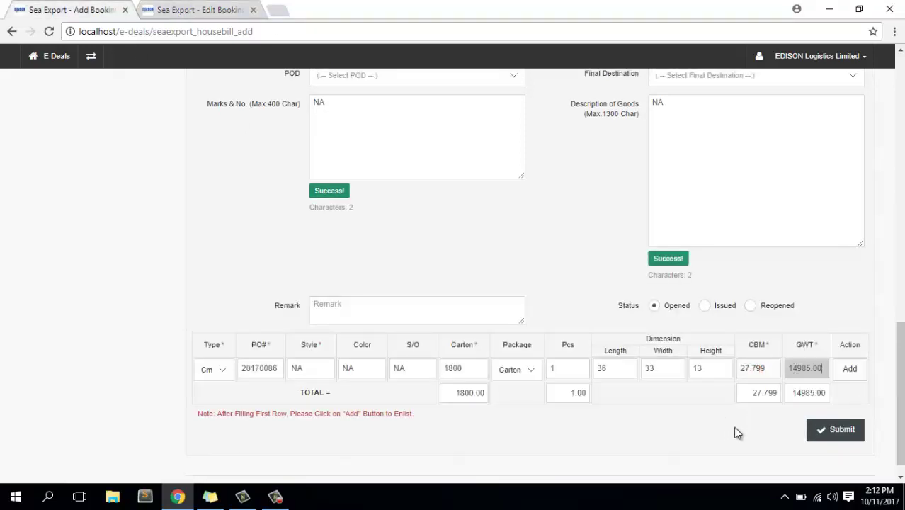
left_click(778, 421)
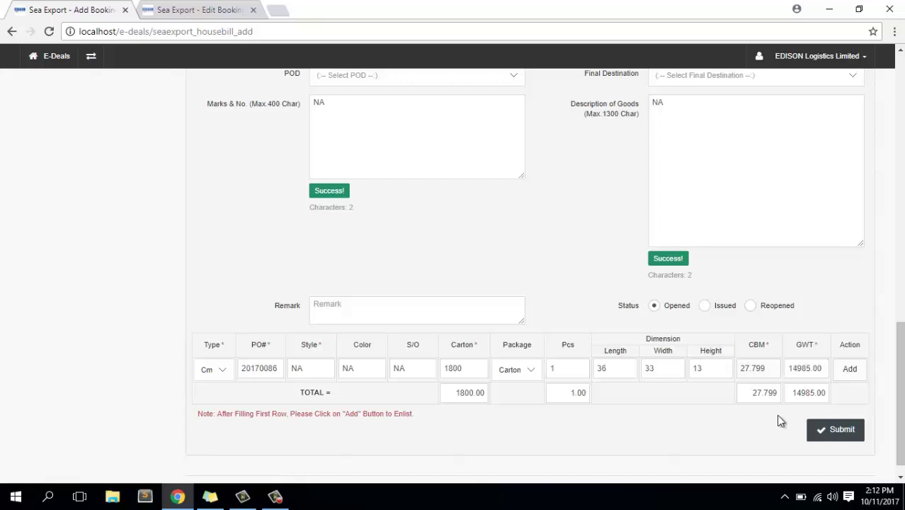
left_click(850, 374)
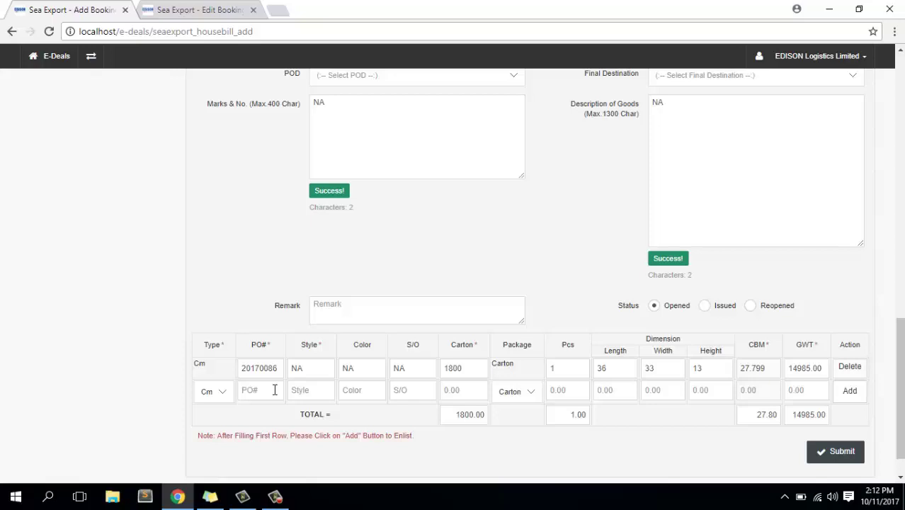
Check the carton total, review the whole booking form, and submit it.
left_click(465, 416)
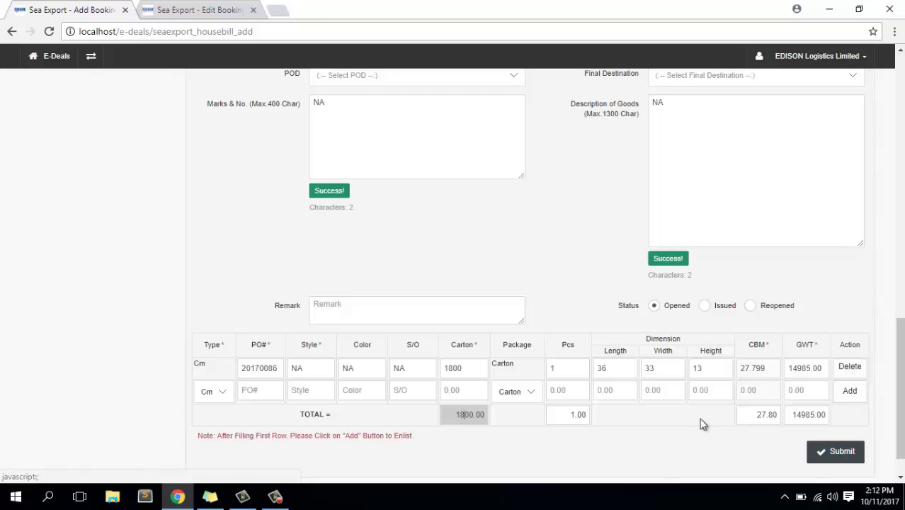
scroll(701, 423, "up", 1)
scroll(701, 423, "up", 12)
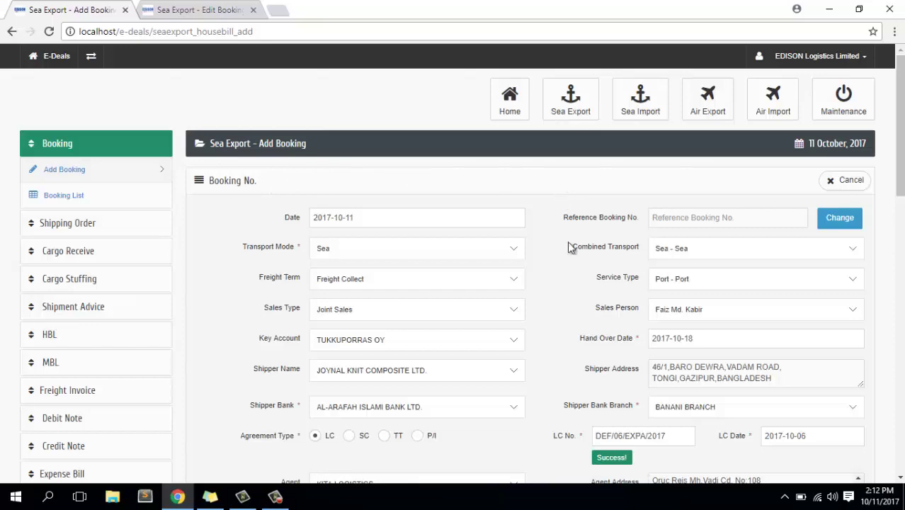
scroll(577, 258, "down", 5)
scroll(578, 259, "down", 8)
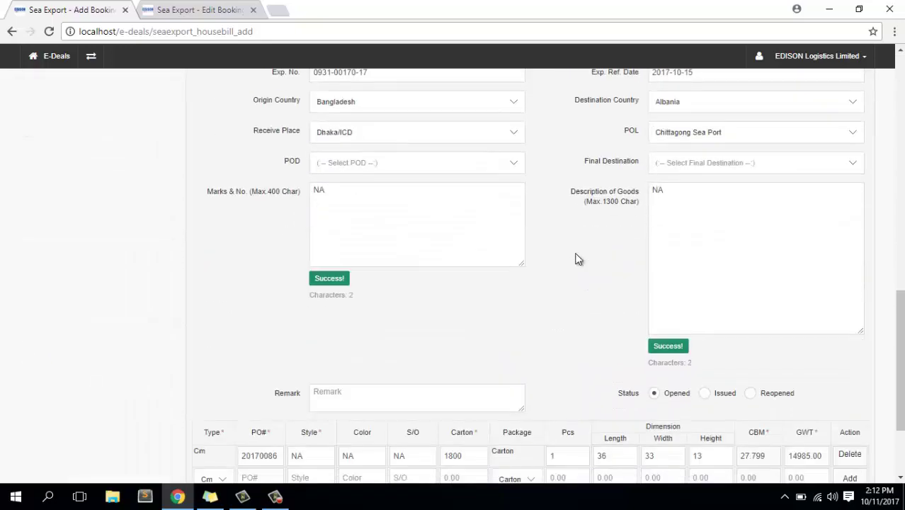
left_click(842, 413)
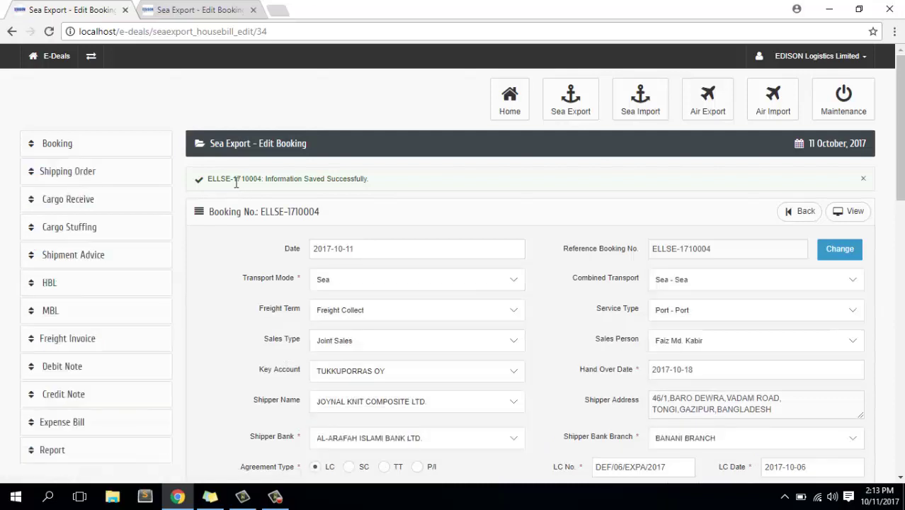
Select the saved-successfully message and scroll through saved booking ELLSE-1710004's form.
left_click_drag(303, 180, 376, 184)
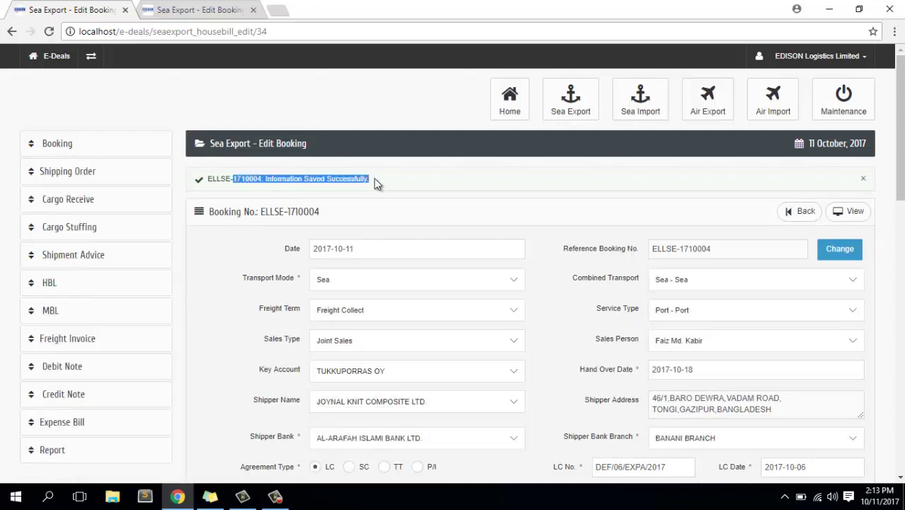
scroll(666, 293, "down", 3)
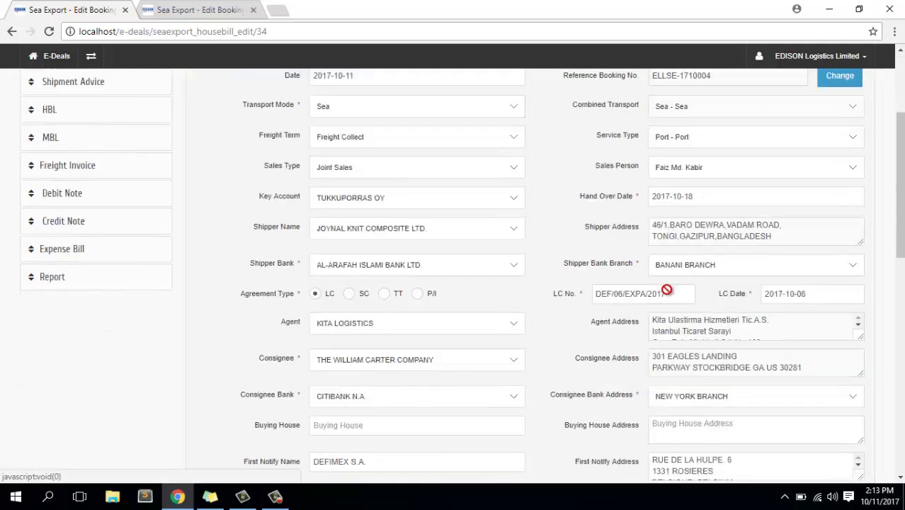
scroll(666, 290, "down", 10)
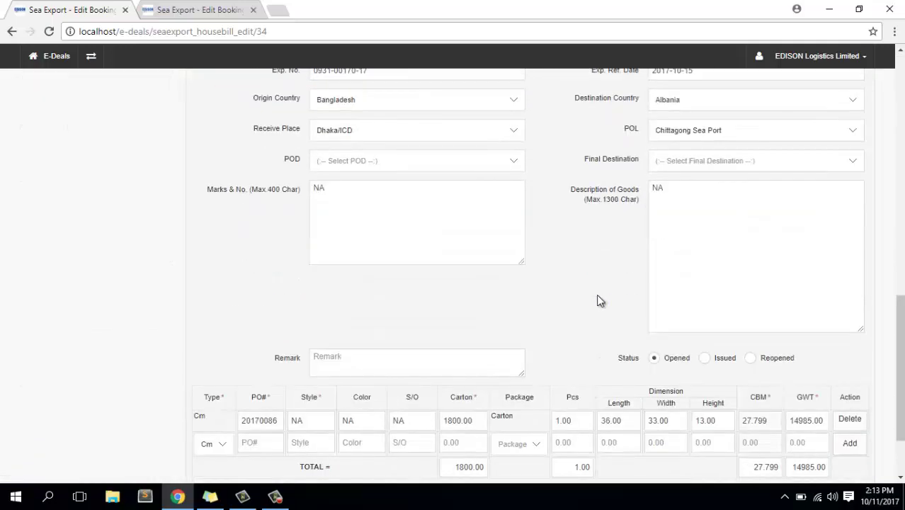
scroll(599, 301, "down", 2)
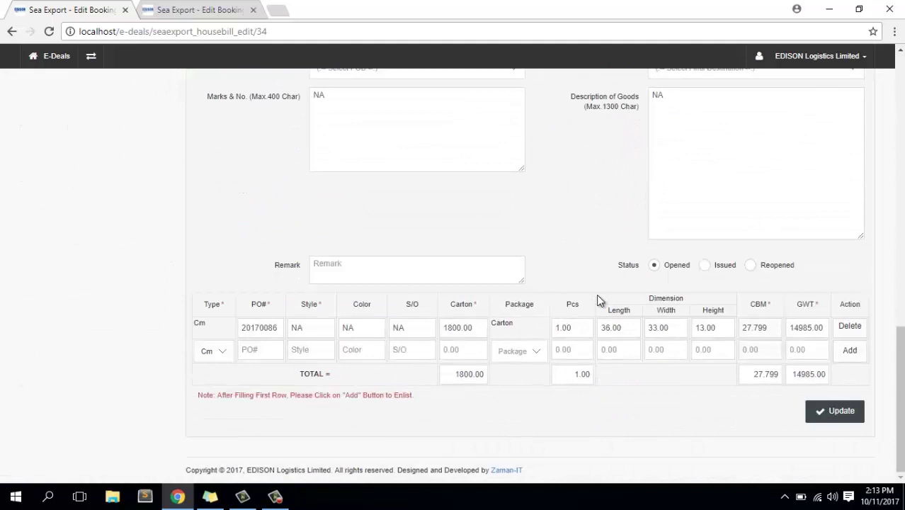
scroll(596, 294, "up", 15)
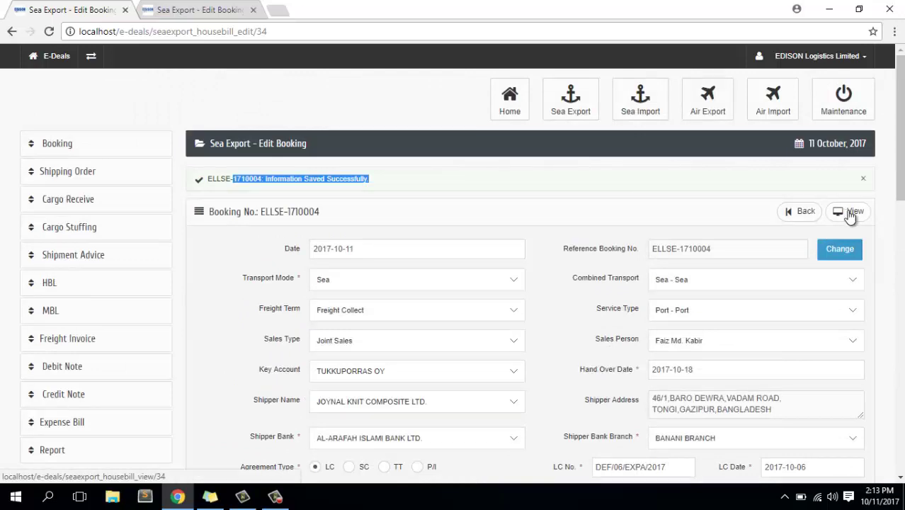
Open the View Booking document for ELLSE-1710004 and scroll through its details.
left_click(851, 216)
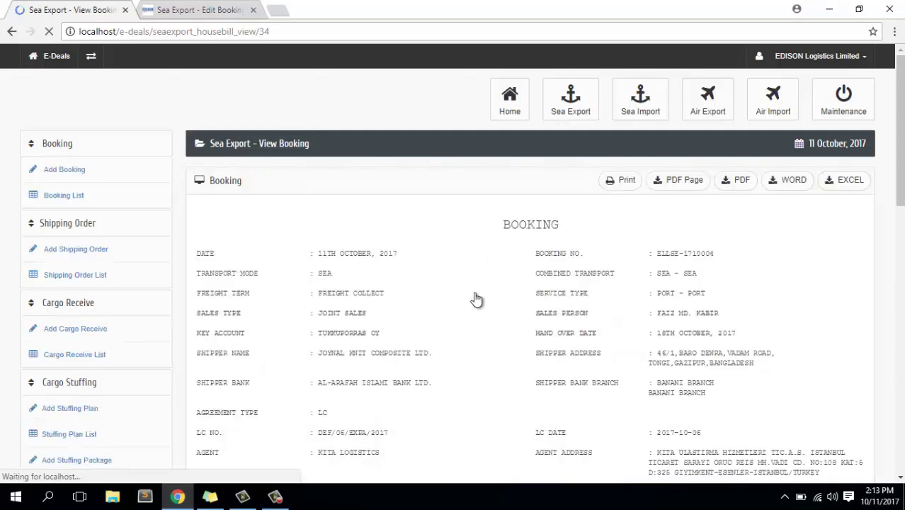
scroll(494, 298, "down", 10)
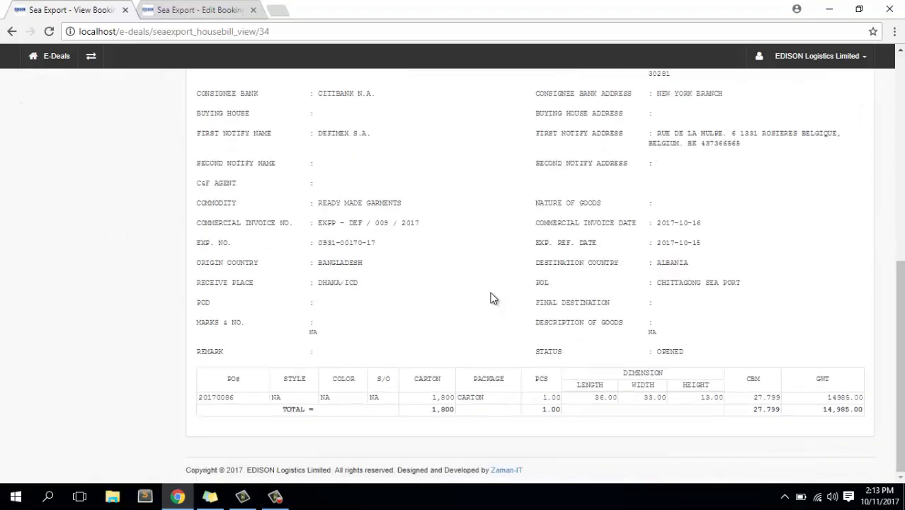
scroll(493, 298, "up", 10)
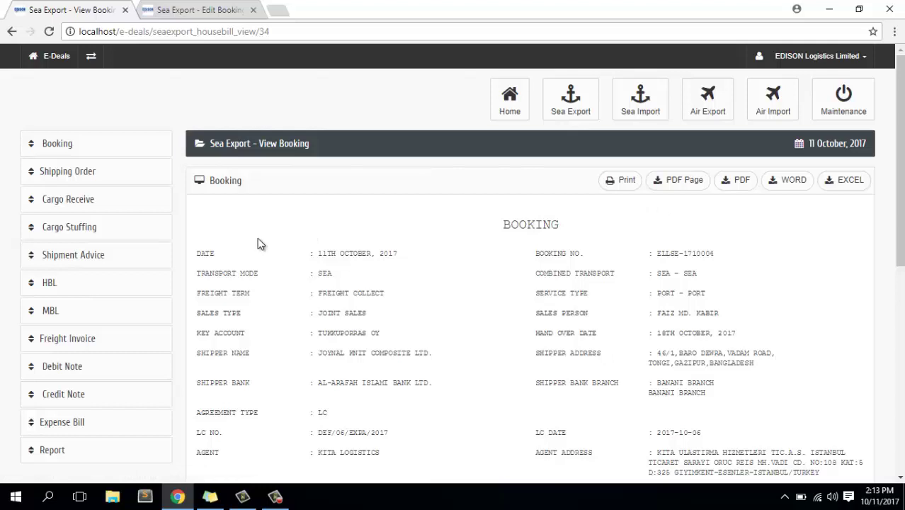
Open Booking List from the sidebar and find ELLSE-1710004 dated 11.10.2017 at the top.
left_click(58, 148)
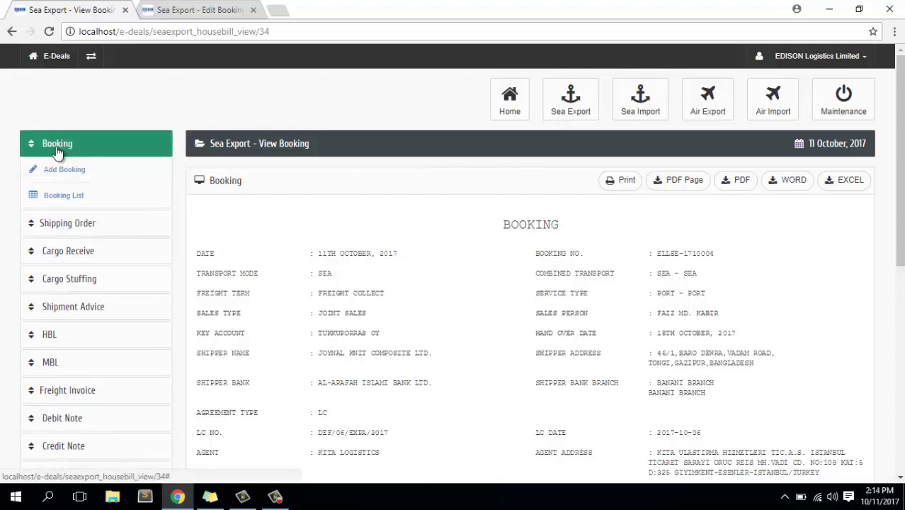
left_click(67, 198)
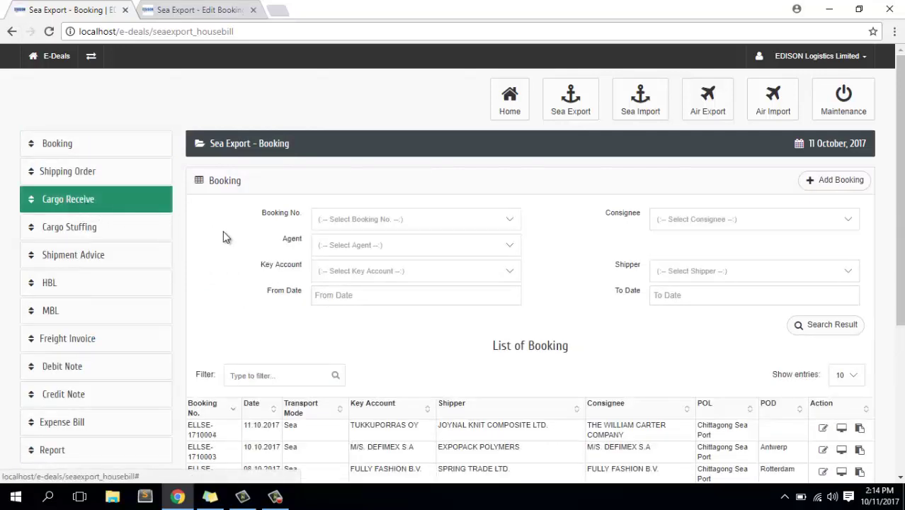
left_click(413, 220)
left_click(413, 220)
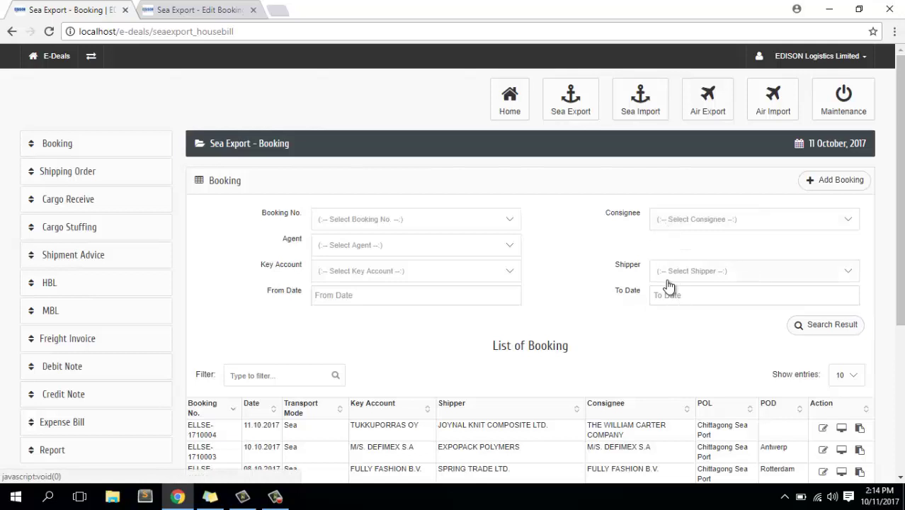
scroll(669, 285, "down", 1)
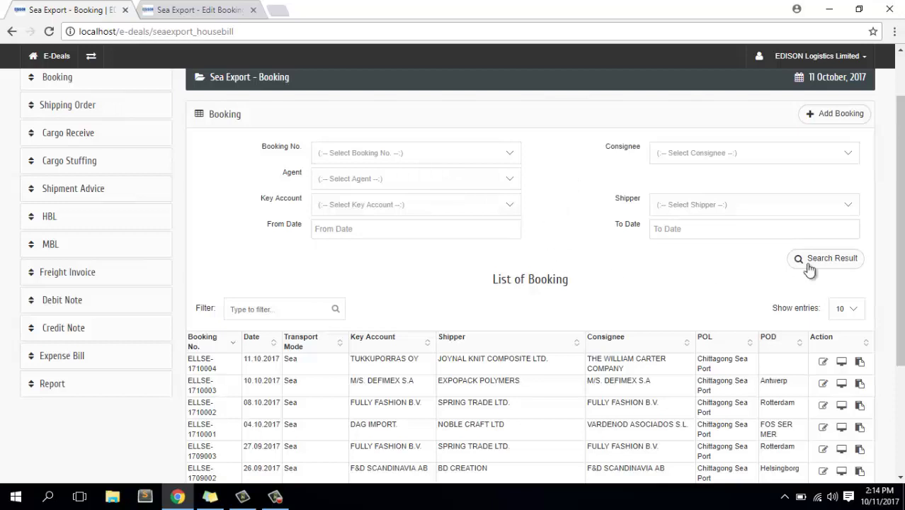
scroll(587, 247, "down", 3)
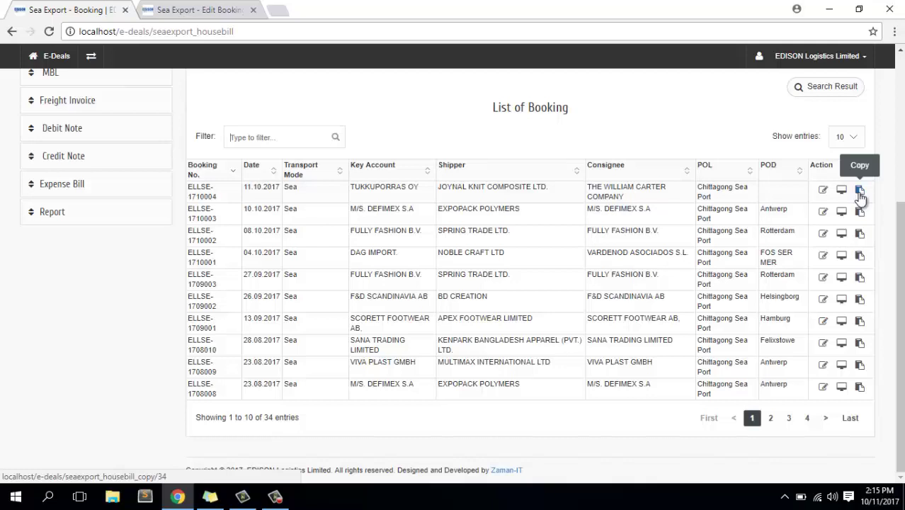
Copy booking ELLSE-1710004 into a new booking and inspect its number, 1710005.
left_click(860, 191)
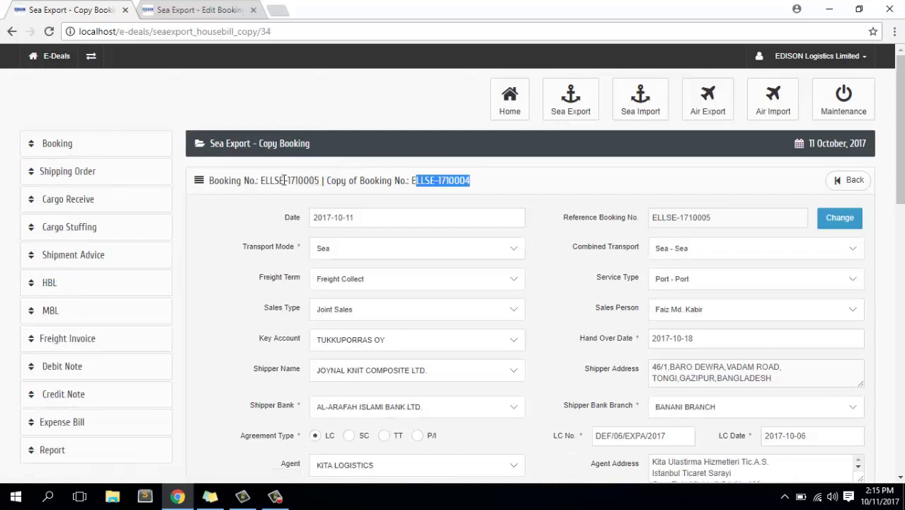
left_click_drag(290, 181, 287, 181)
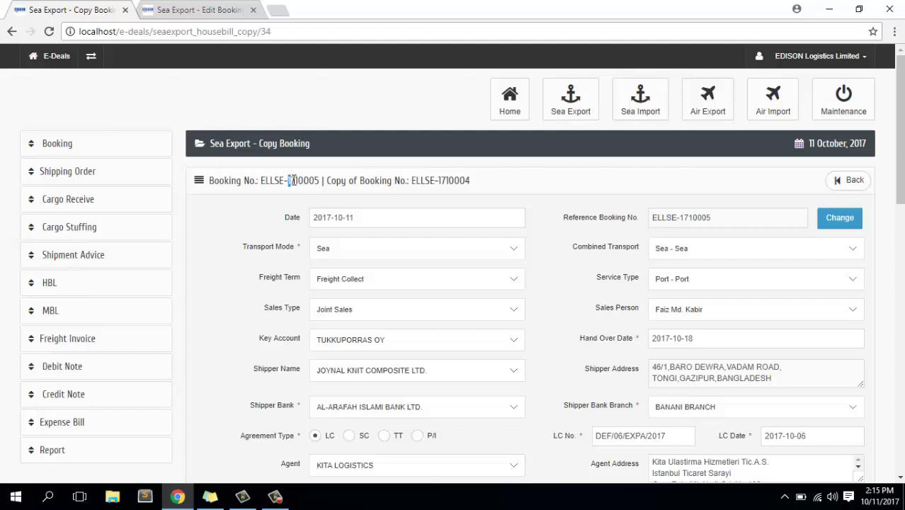
left_click_drag(295, 181, 321, 180)
left_click(305, 180)
left_click_drag(294, 180, 305, 179)
Scroll through the prefilled Copy Booking form and select booking number 1710005.
scroll(323, 180, "down", 2)
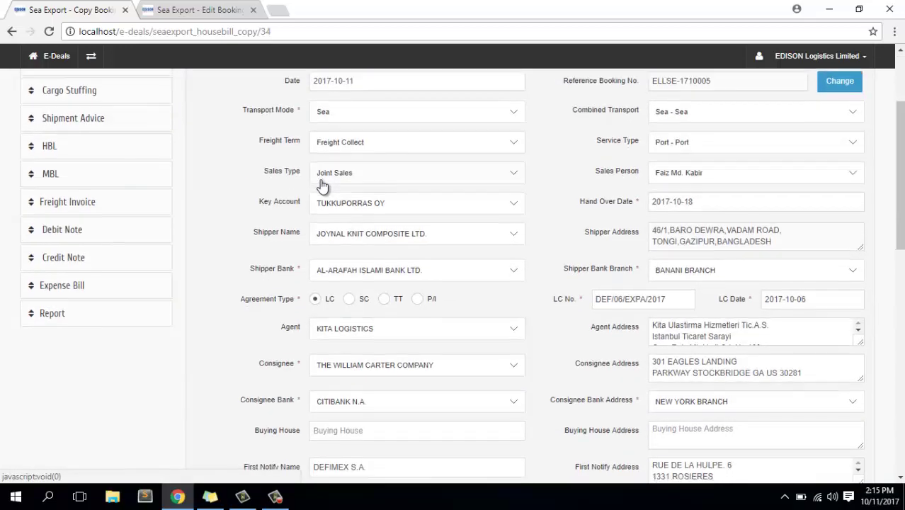
scroll(322, 185, "down", 10)
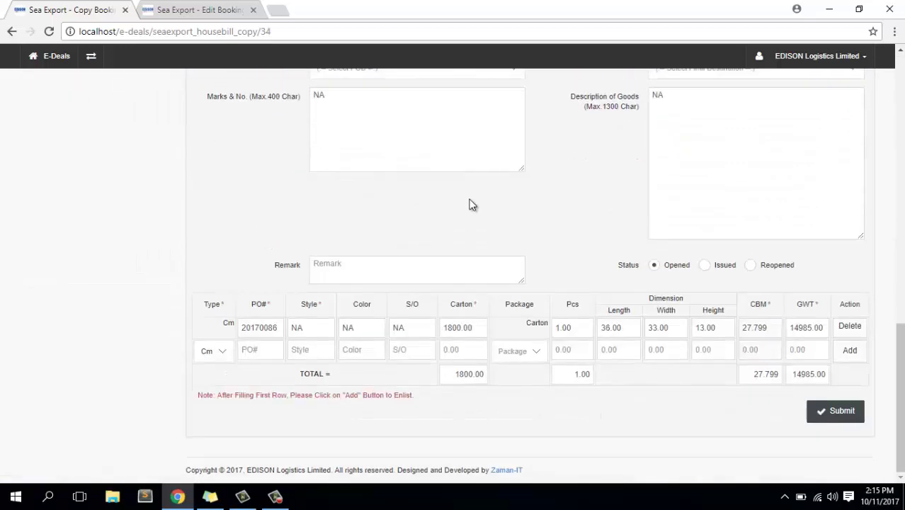
scroll(561, 205, "up", 8)
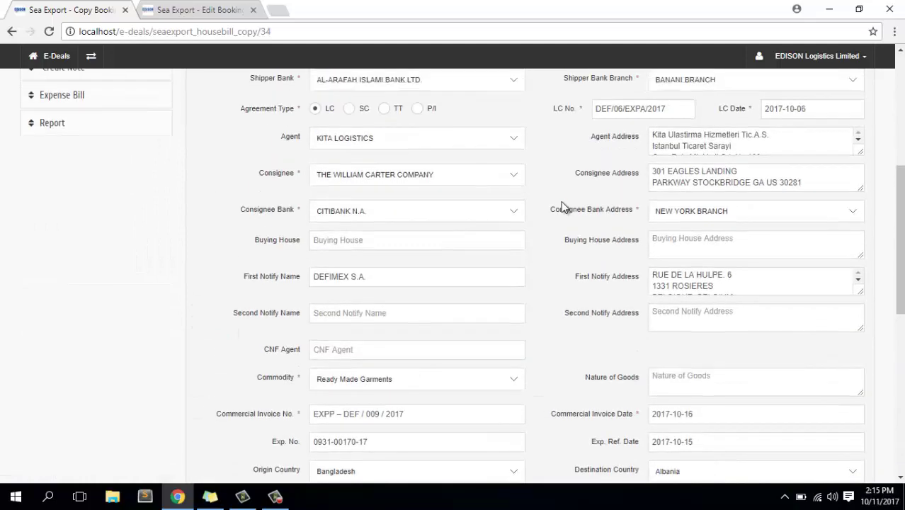
scroll(563, 205, "up", 4)
scroll(687, 257, "down", 1)
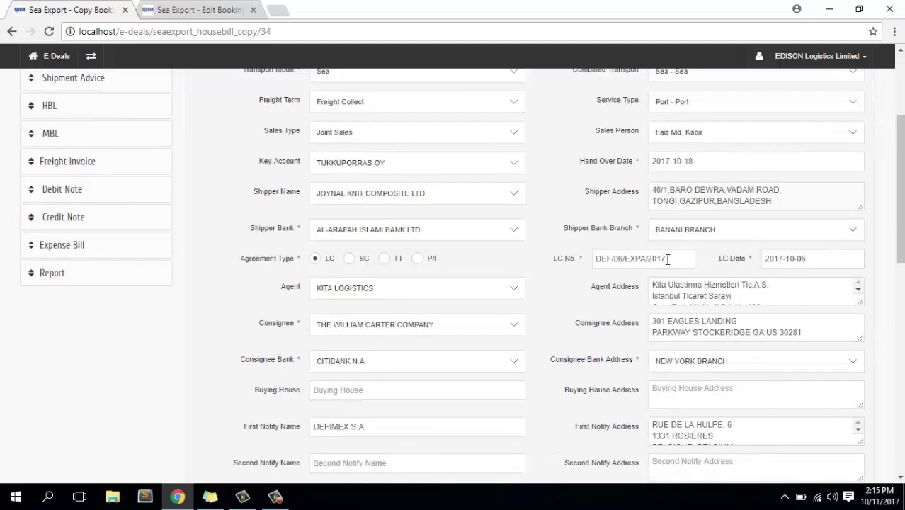
scroll(667, 259, "down", 10)
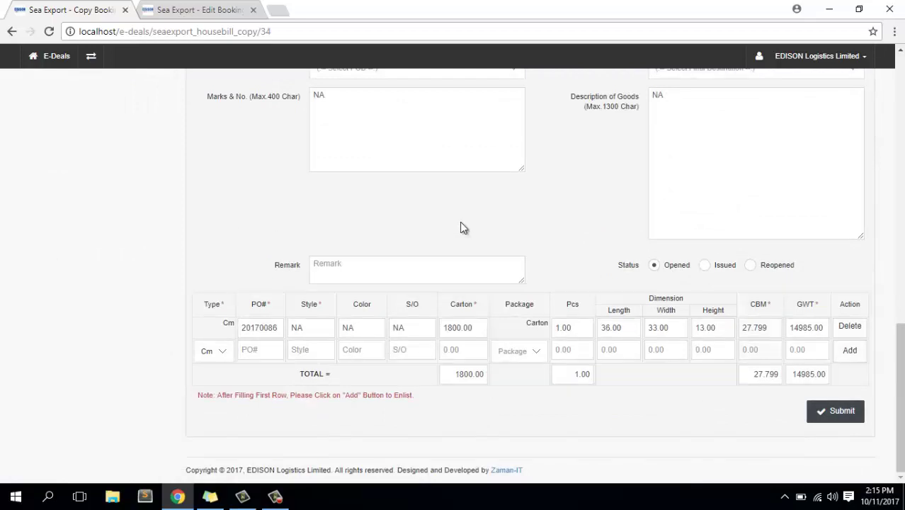
scroll(461, 227, "up", 10)
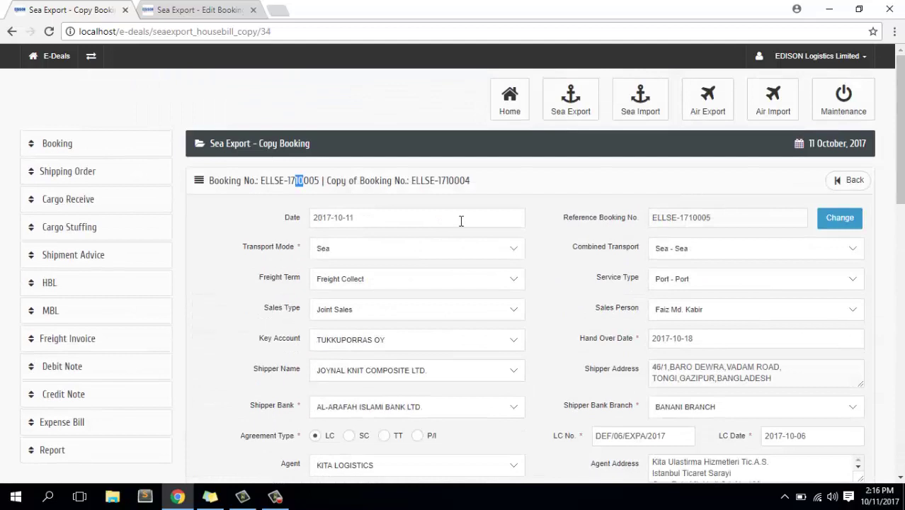
double_click(304, 182)
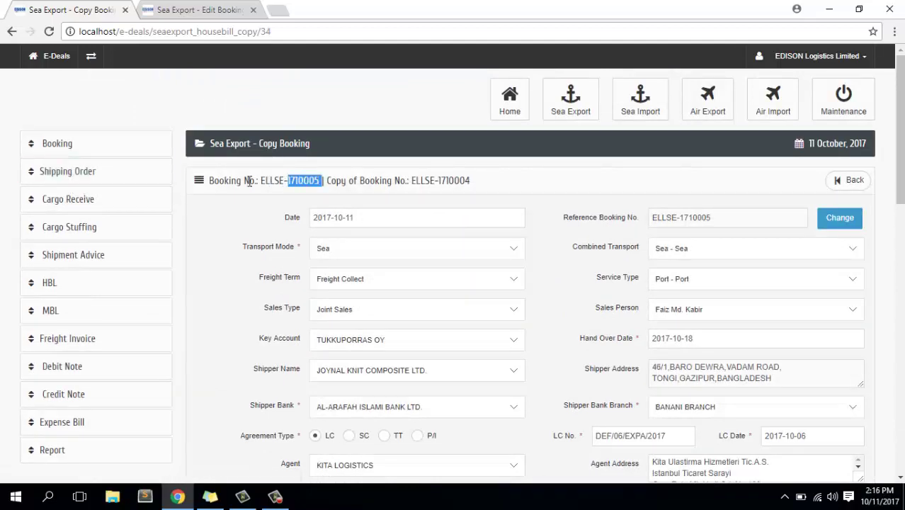
Start a new shipping order and filter its Booking No. list by 100.
left_click(99, 183)
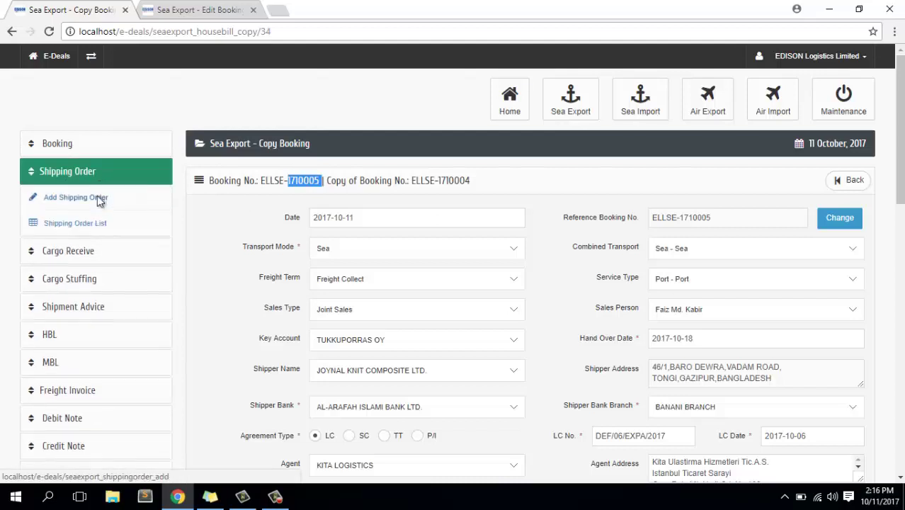
left_click(100, 201)
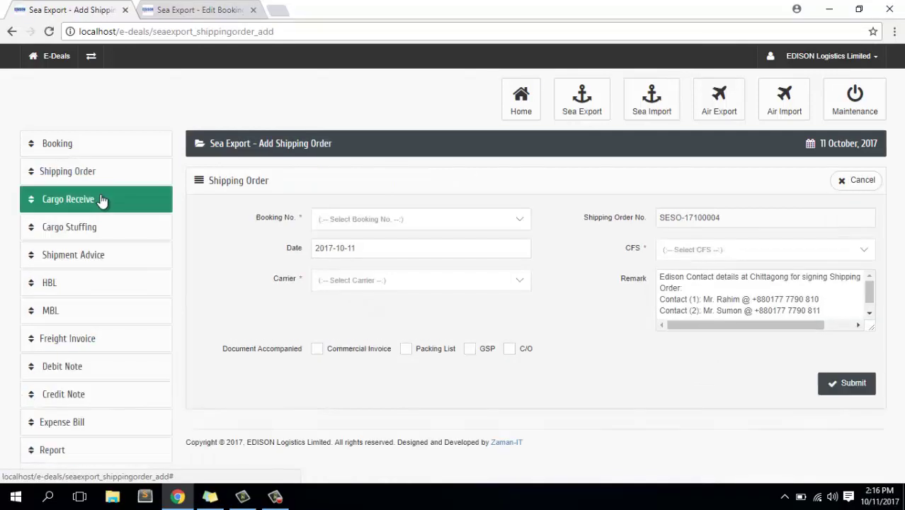
left_click(416, 225)
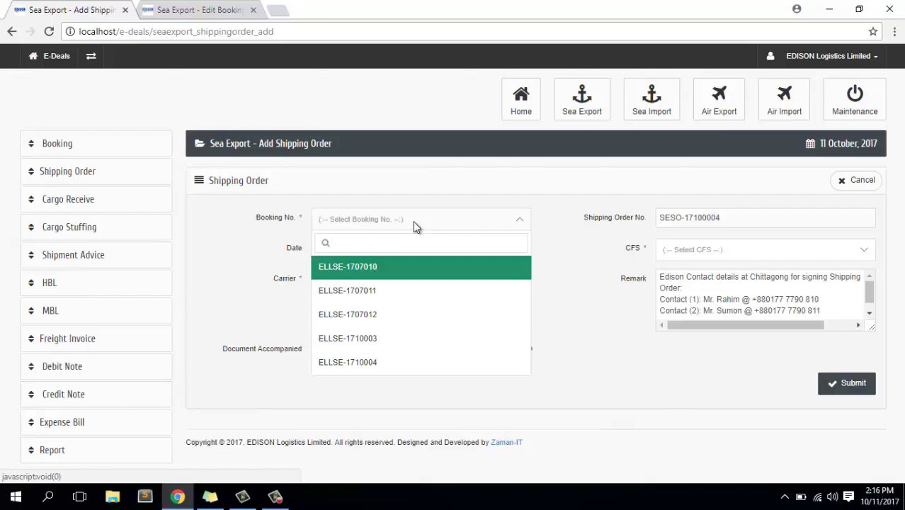
type("10")
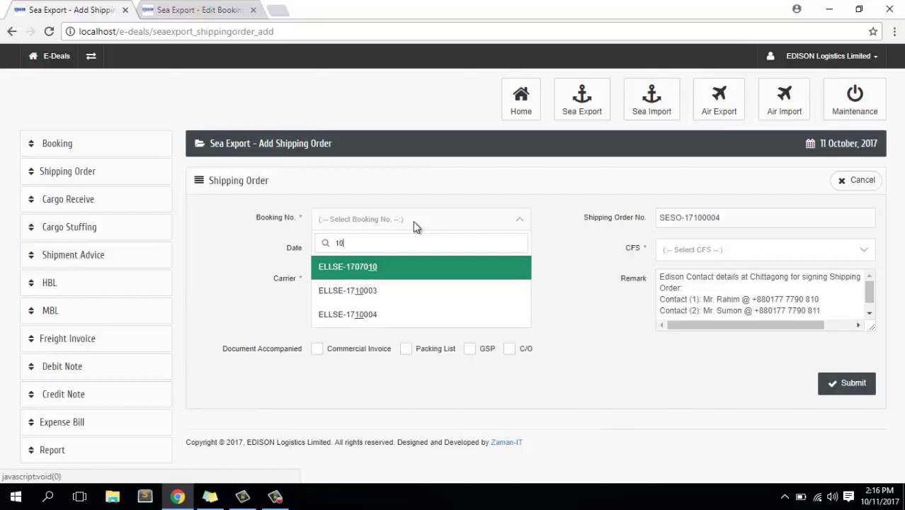
type("0")
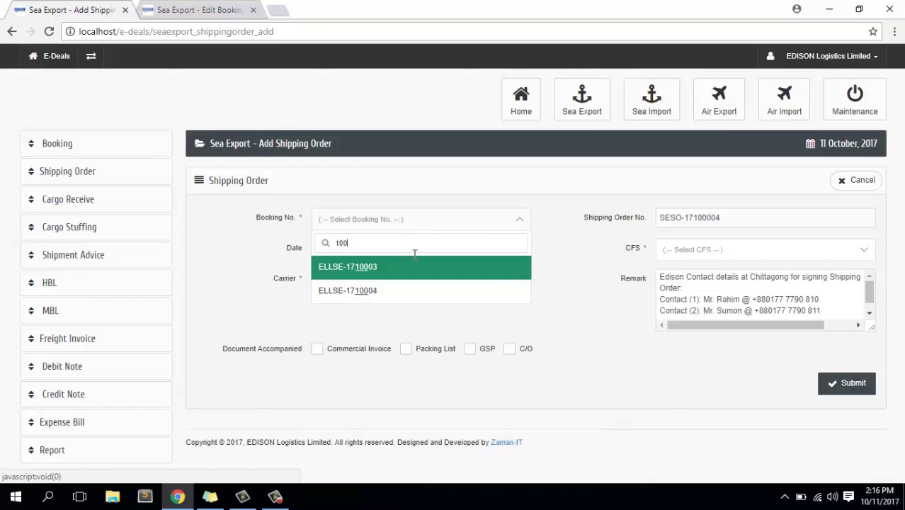
Choose booking ELLSE-1710004 and review its loaded booking details.
left_click(388, 299)
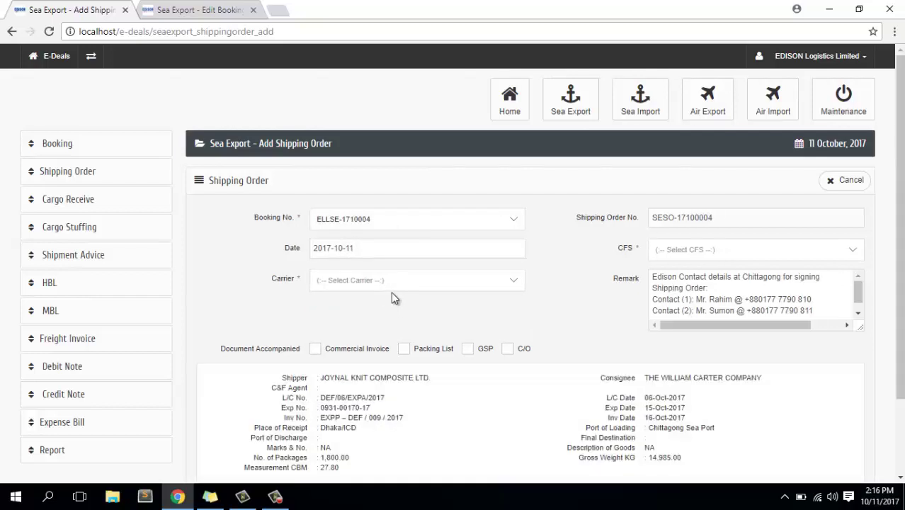
scroll(391, 292, "down", 2)
left_click_drag(278, 290, 716, 371)
left_click(674, 366)
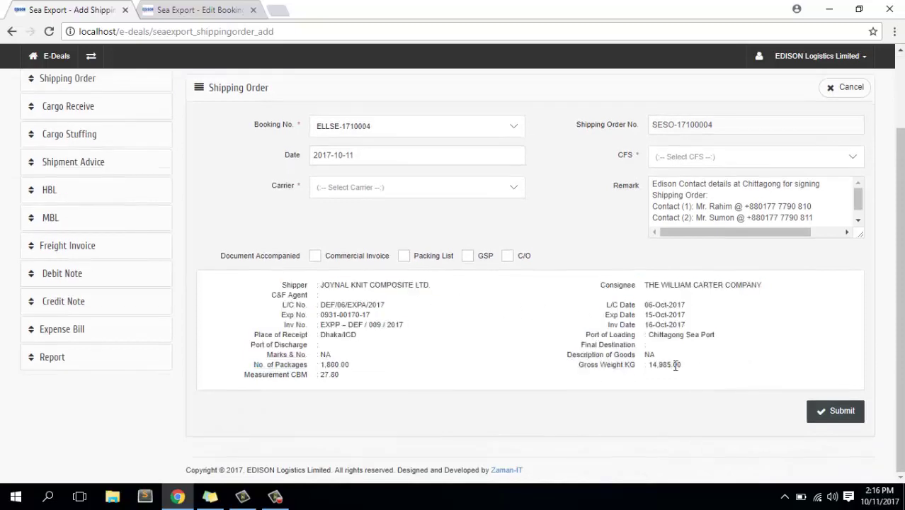
scroll(695, 359, "up", 1)
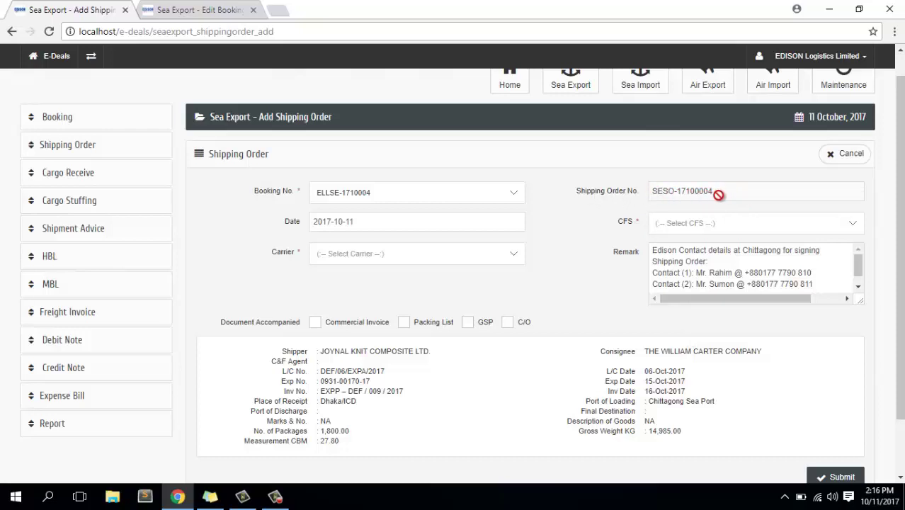
Set the CFS to KDS Depot and the carrier to APL.
left_click(376, 229)
left_click(705, 228)
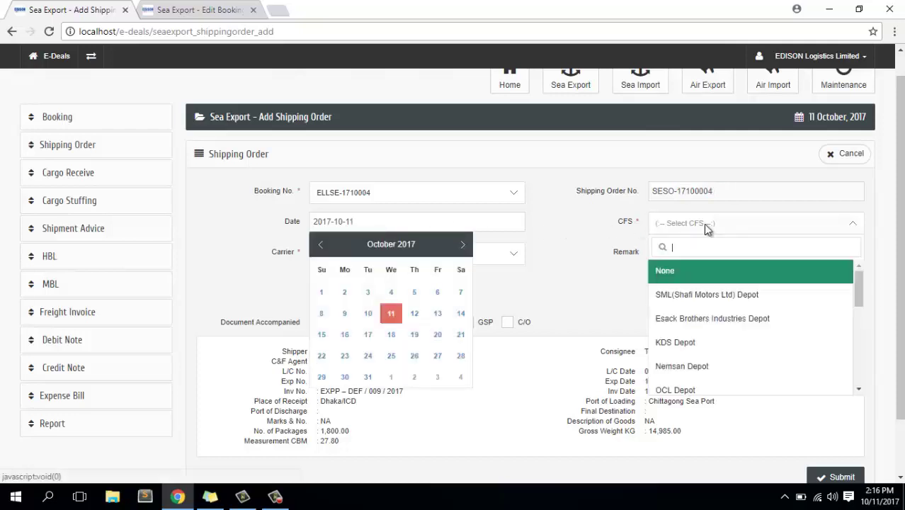
left_click(691, 345)
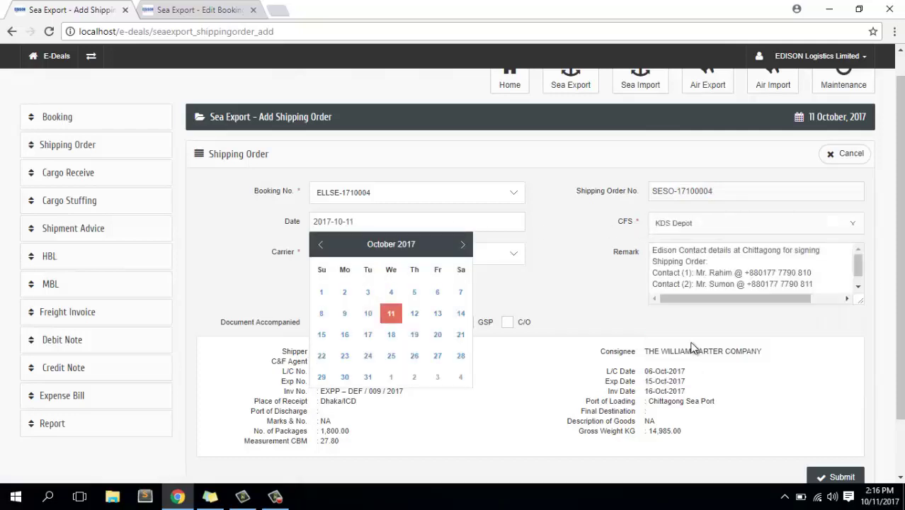
left_click(570, 243)
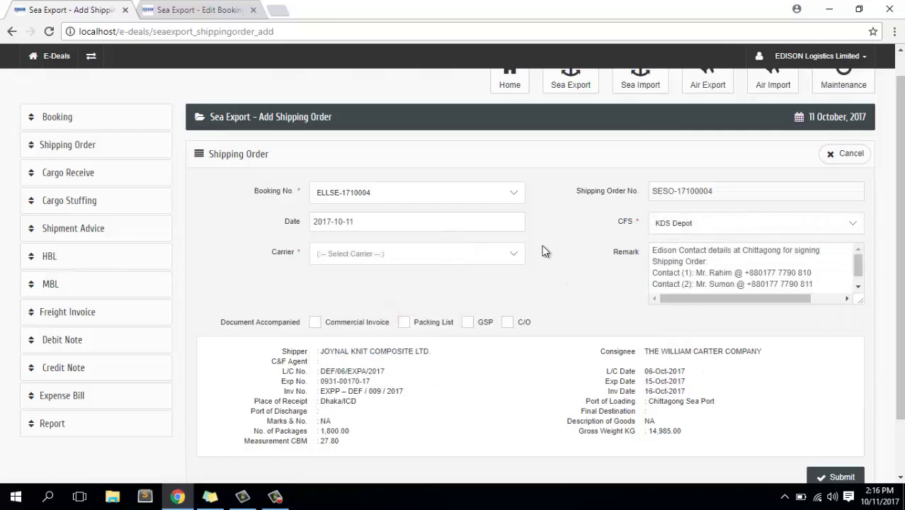
left_click(360, 257)
left_click(343, 348)
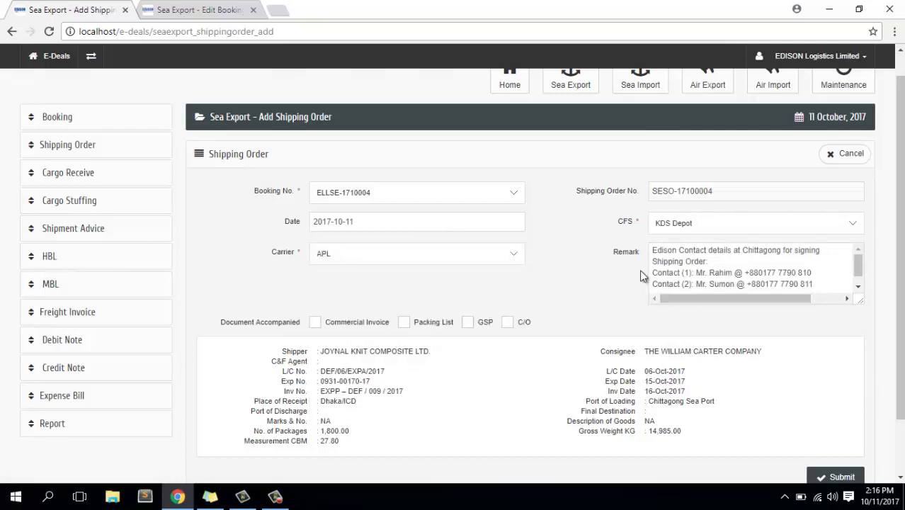
Tick Commercial Invoice and Packing List as documents and submit the shipping order.
left_click(729, 263)
scroll(728, 265, "down", 1)
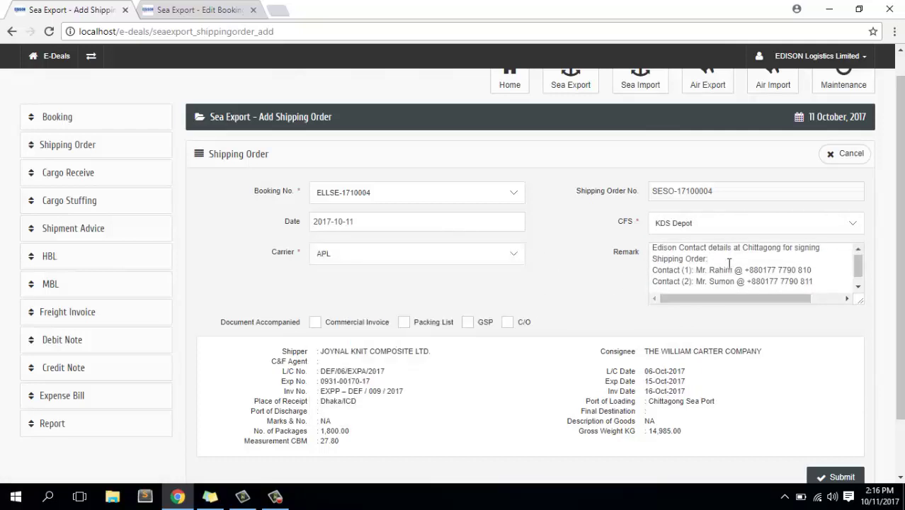
scroll(727, 279, "up", 1)
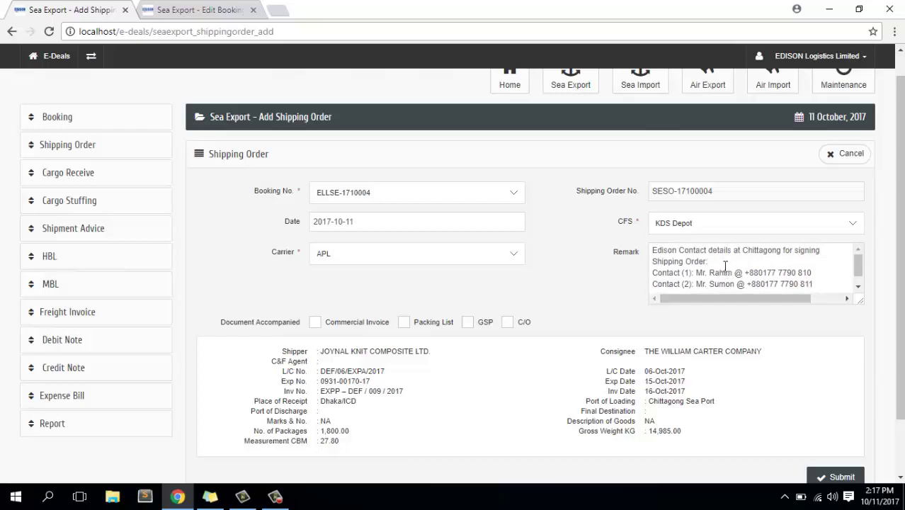
scroll(725, 266, "down", 1)
scroll(423, 280, "down", 1)
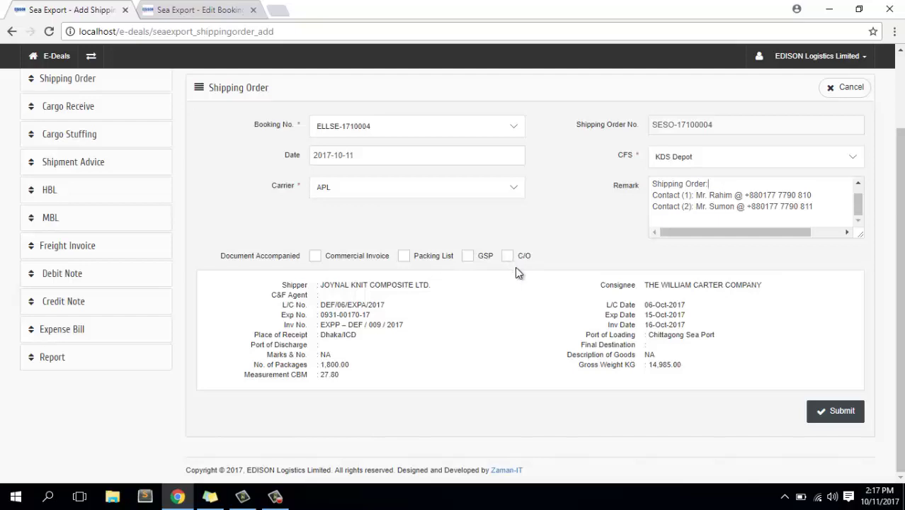
left_click(275, 496)
left_click(841, 434)
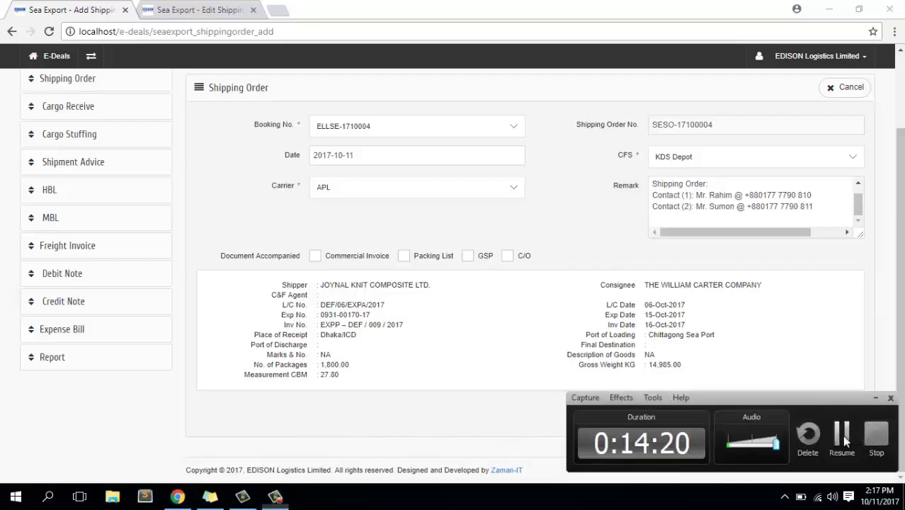
left_click(316, 257)
left_click(403, 258)
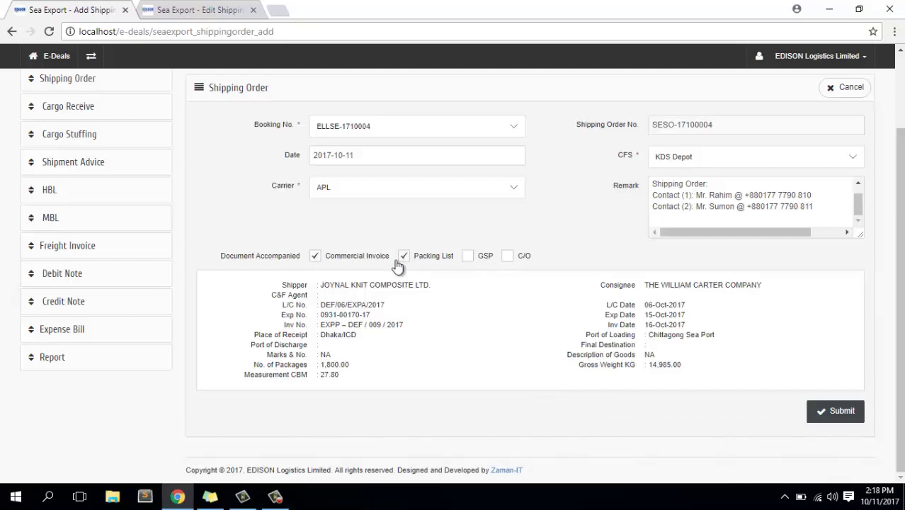
left_click(841, 412)
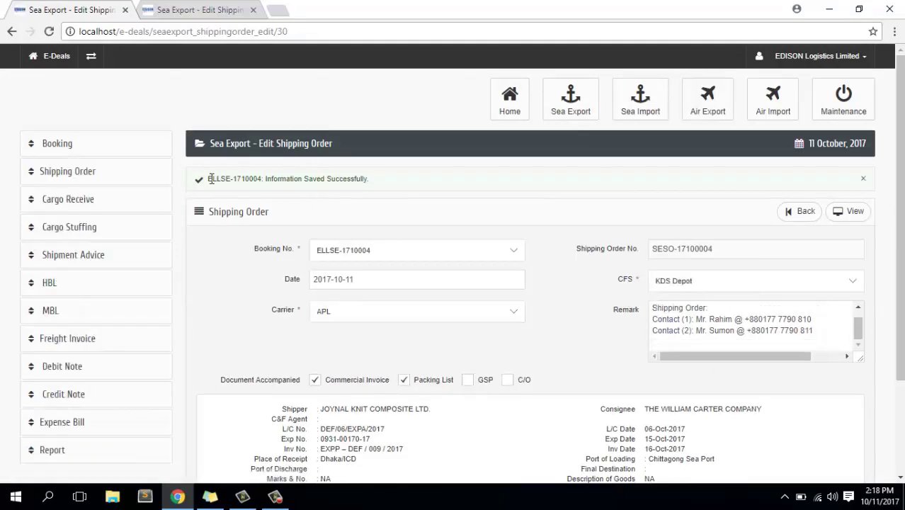
Open the printable view of shipping order SESO-17100004 and scroll through it.
left_click_drag(210, 179, 260, 178)
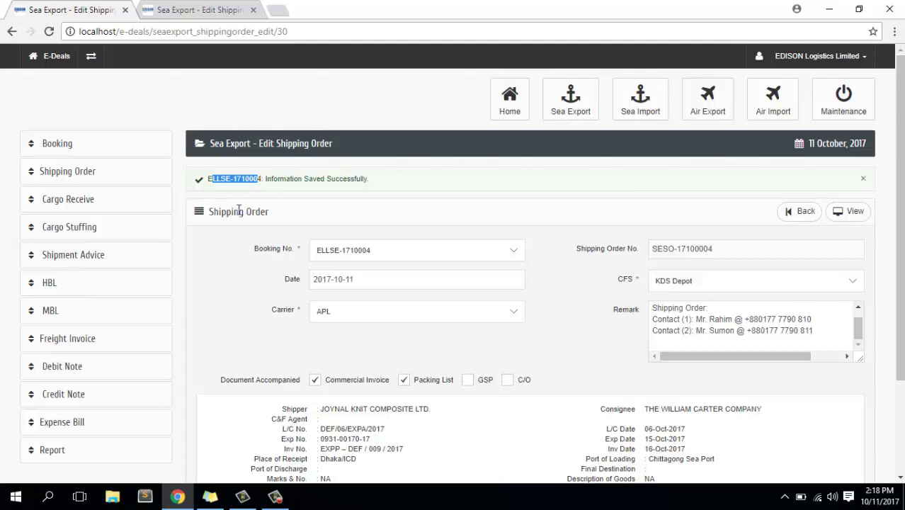
double_click(252, 178)
left_click(853, 212)
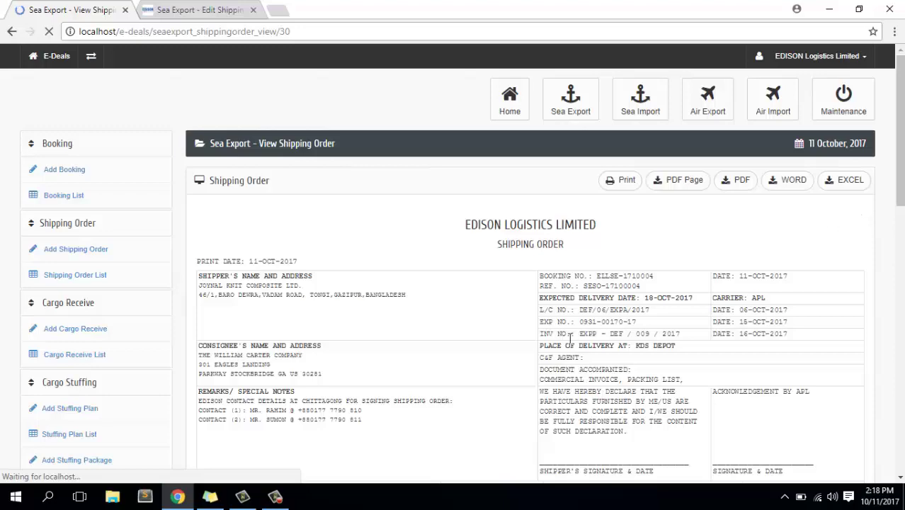
scroll(568, 338, "down", 5)
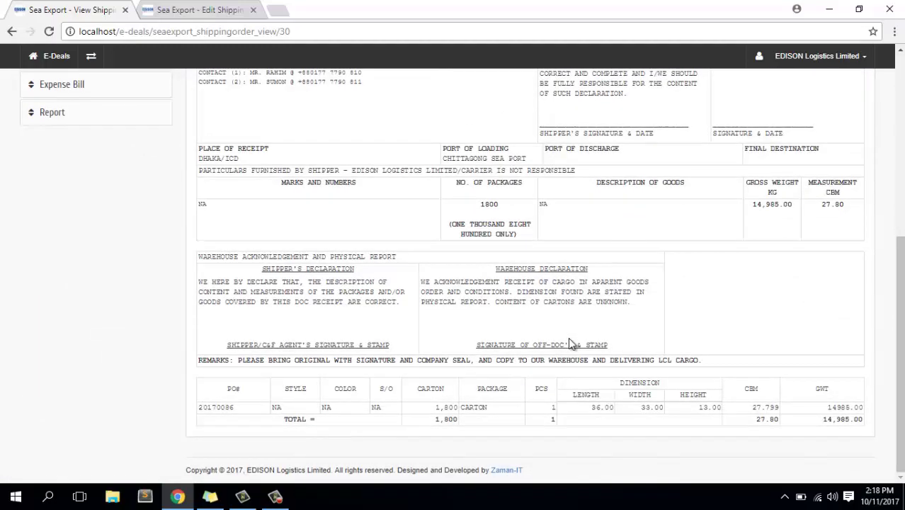
scroll(568, 337, "up", 3)
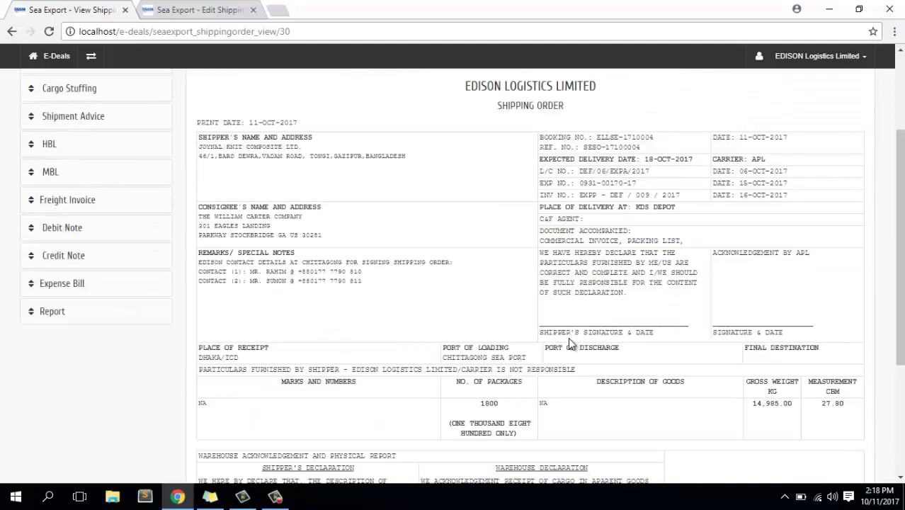
scroll(568, 337, "up", 2)
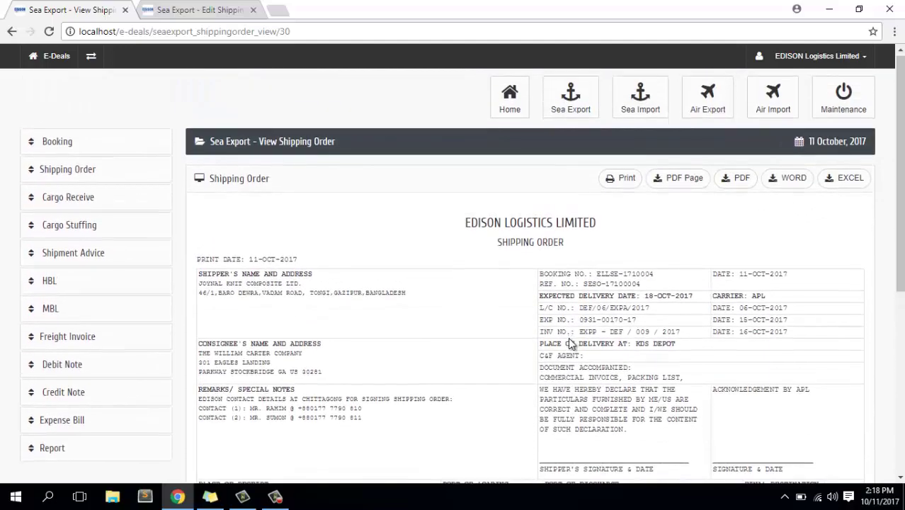
scroll(569, 339, "down", 1)
scroll(615, 202, "up", 2)
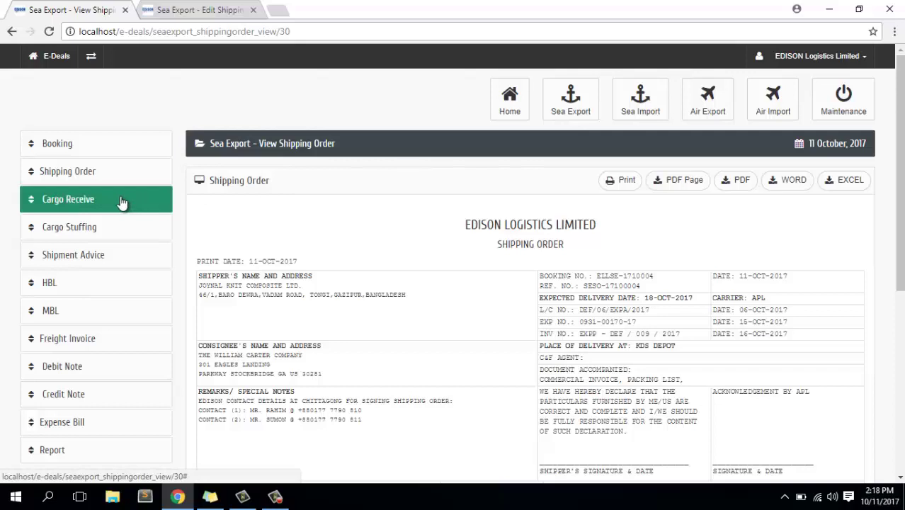
Check the Shipping Order List, then start a new Cargo Receive entry.
left_click(77, 199)
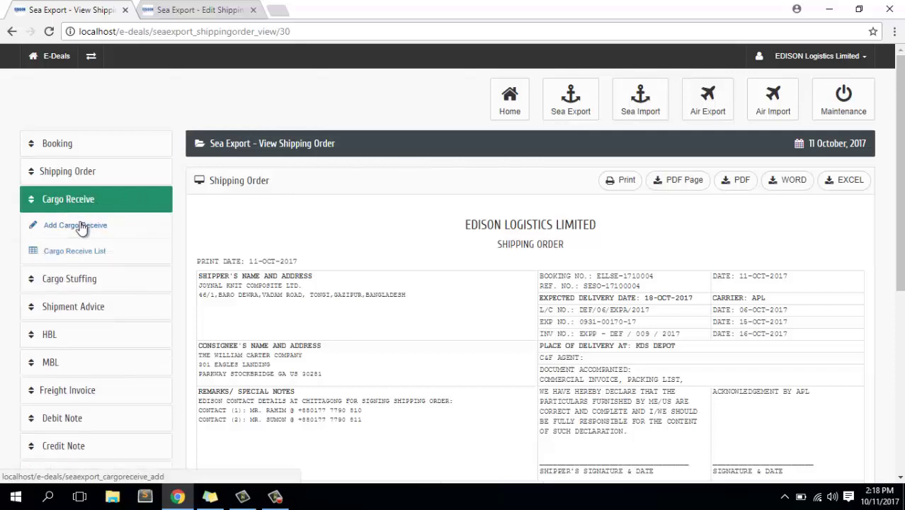
left_click(78, 174)
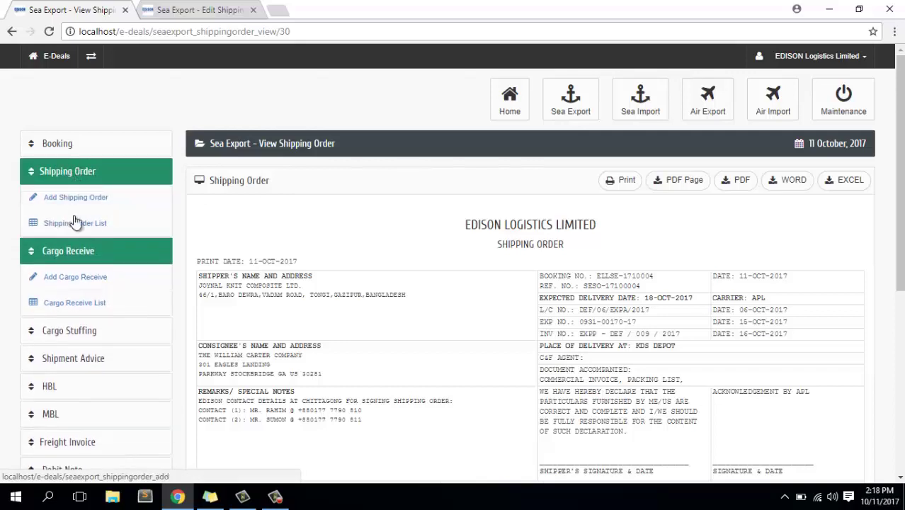
left_click(79, 225)
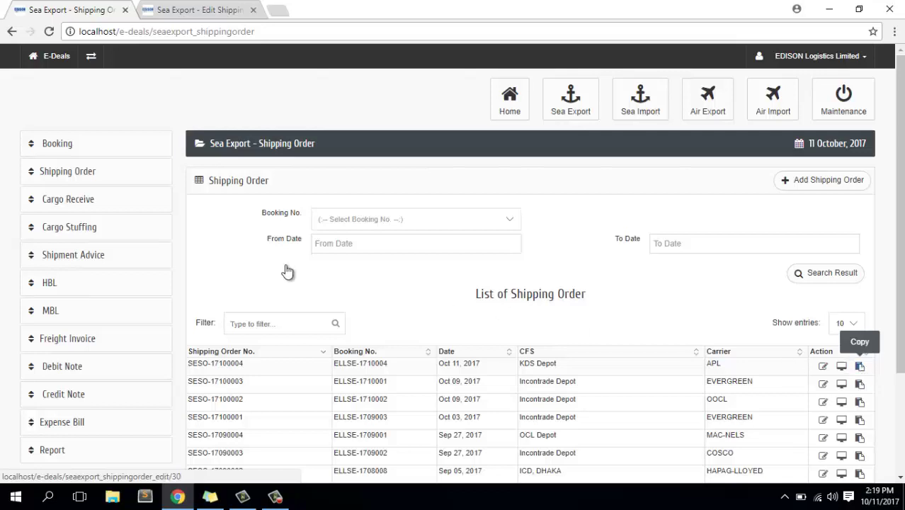
left_click(101, 202)
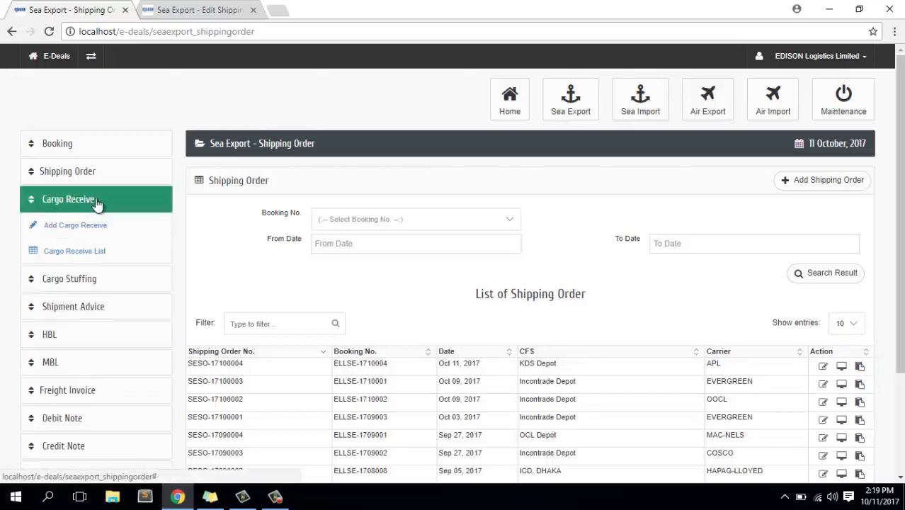
left_click(98, 231)
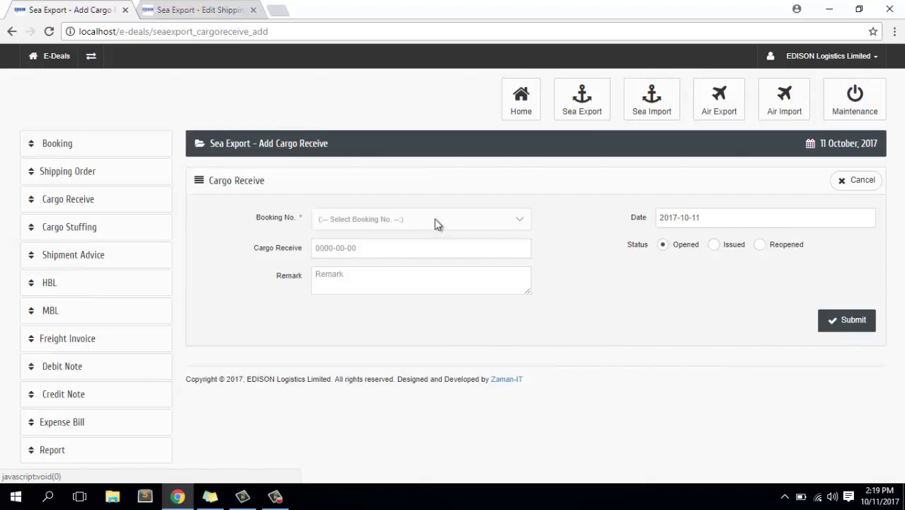
Select booking ELLSE-1710004 for the cargo receive, searching by 10004.
left_click(434, 223)
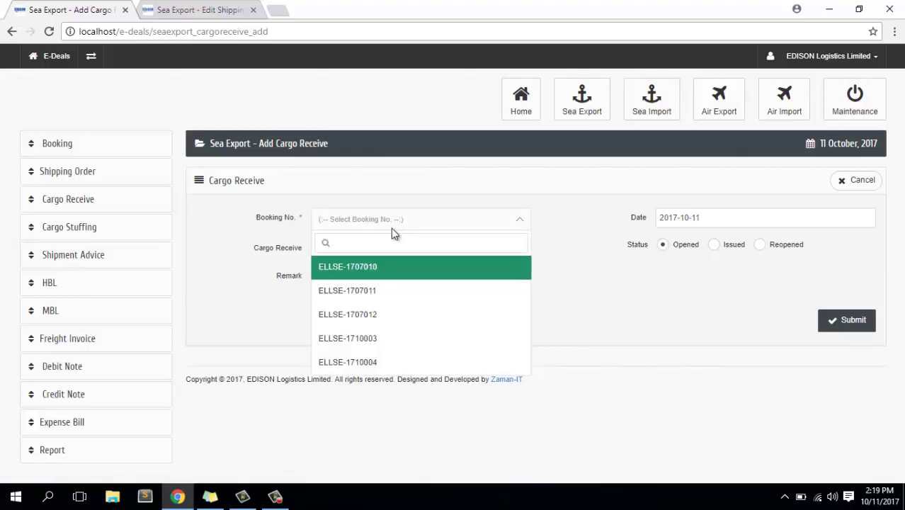
type("100")
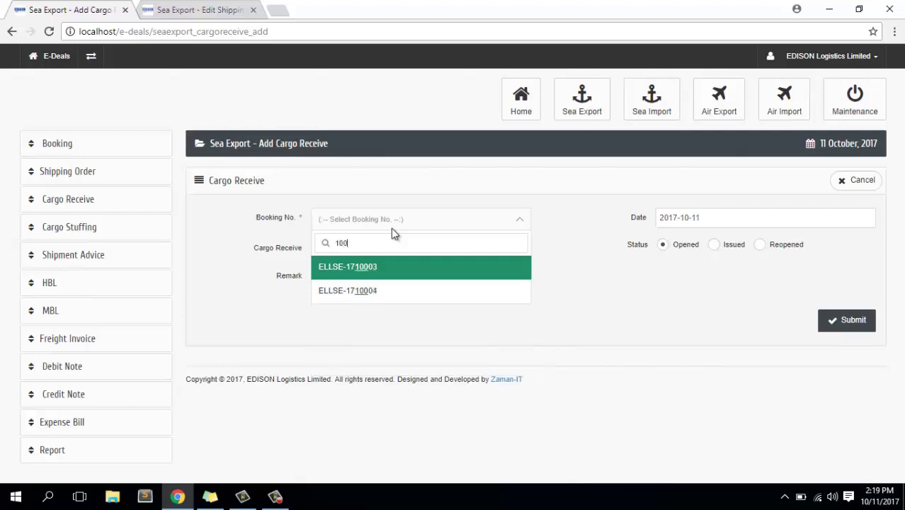
type("04")
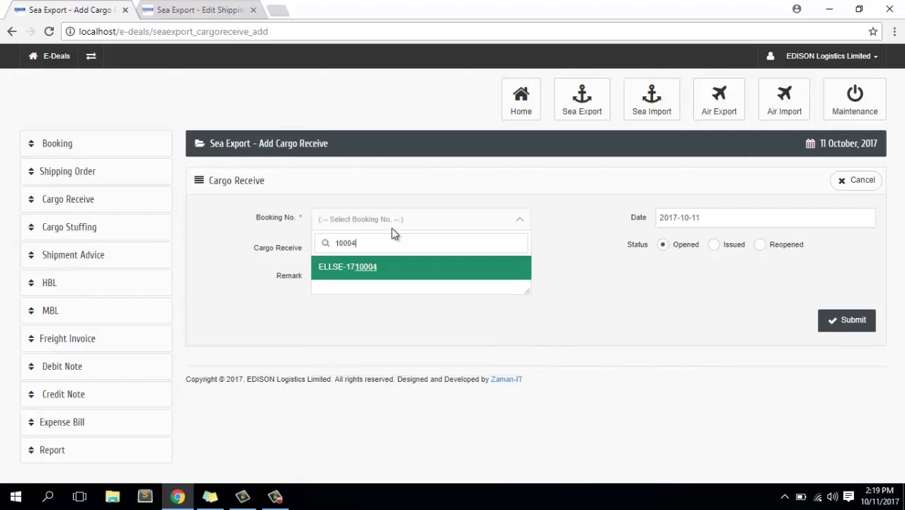
left_click(378, 266)
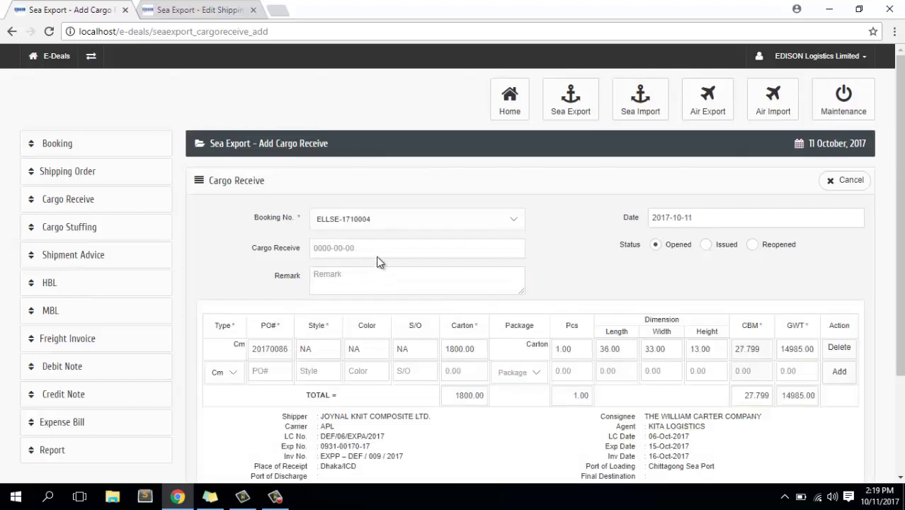
scroll(476, 283, "down", 3)
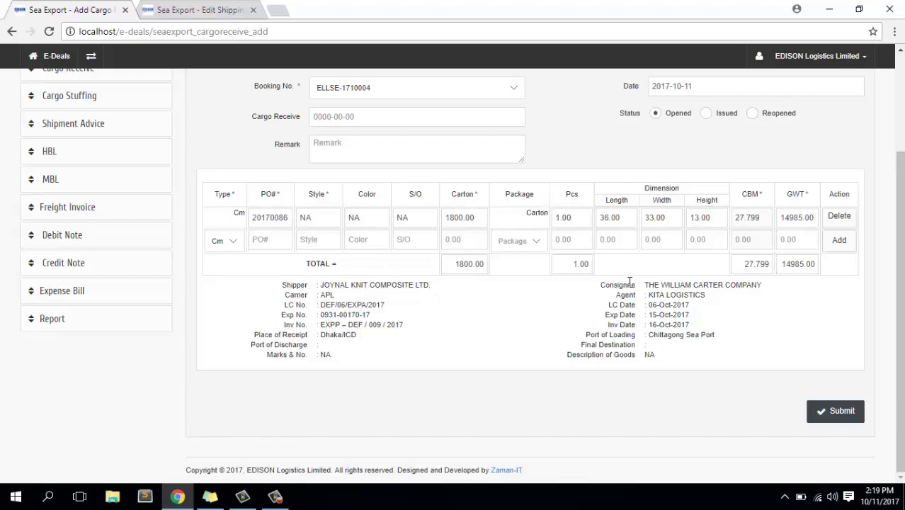
scroll(630, 281, "up", 3)
Set the cargo receive date to 2017-10-17 and submit the record.
left_click(377, 247)
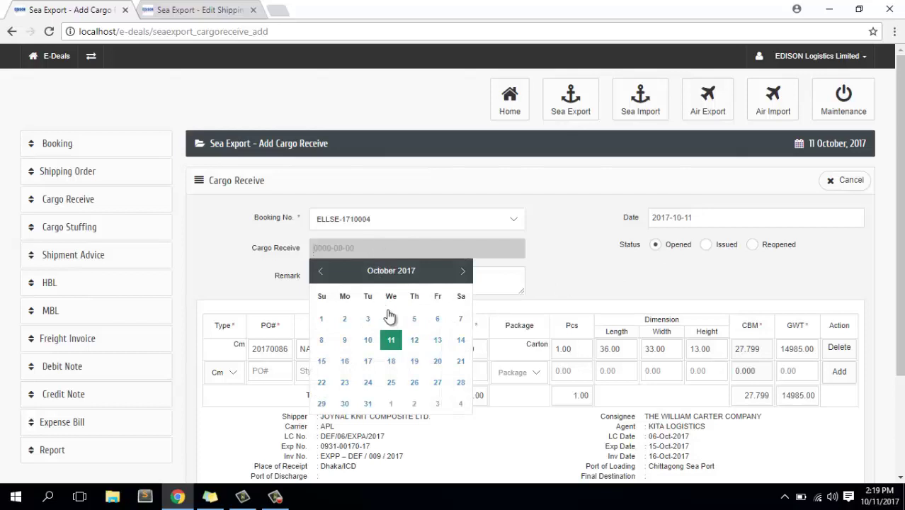
left_click(367, 363)
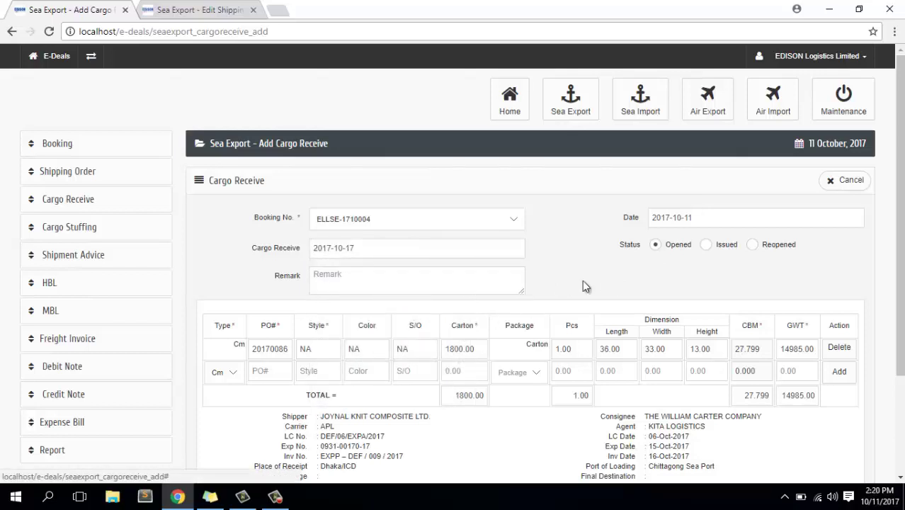
left_click(388, 272)
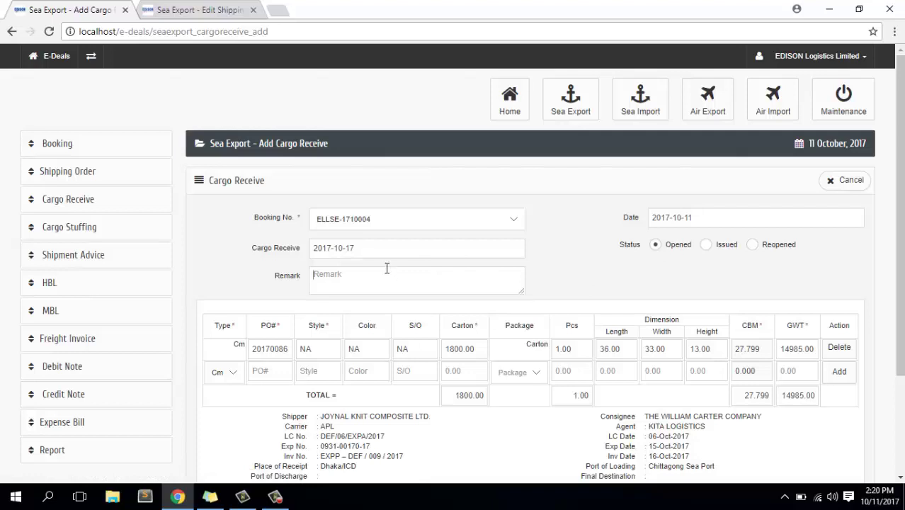
scroll(554, 264, "down", 3)
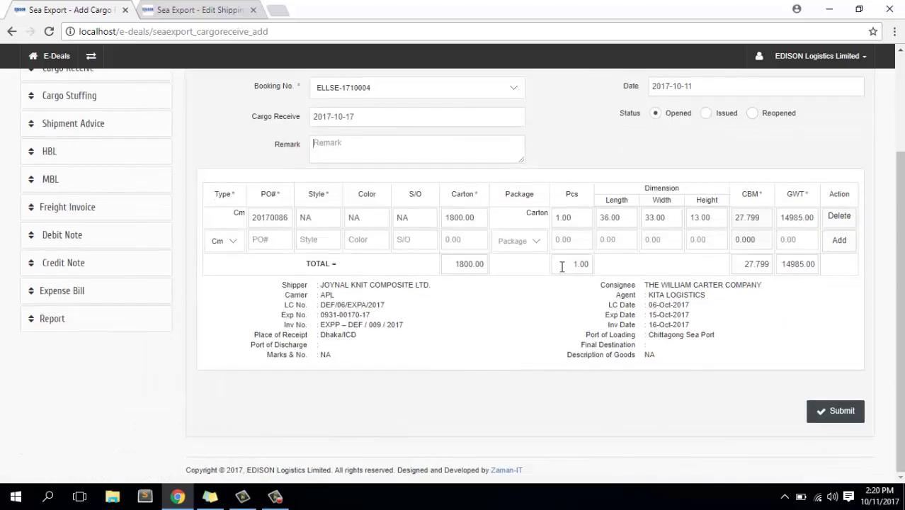
left_click(841, 416)
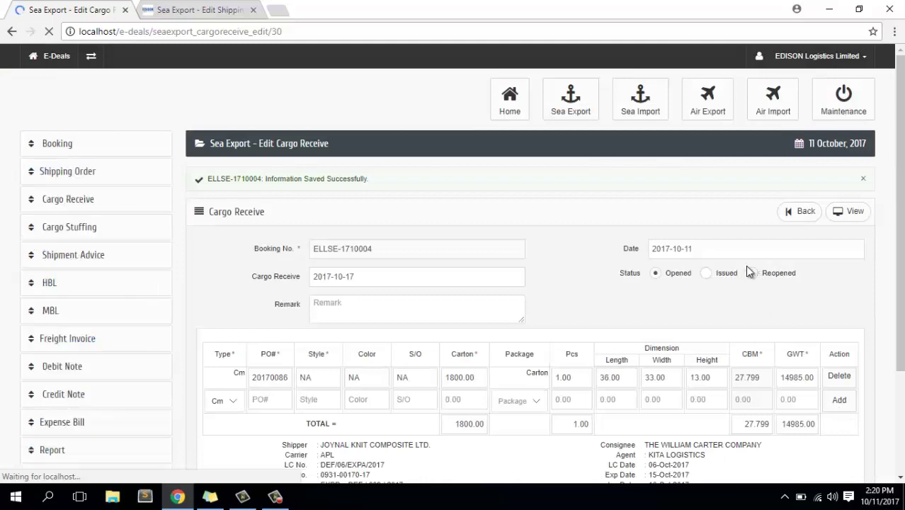
View the printable cargo receive for ELLSE-1710004, then open the Cargo Receive List.
scroll(745, 265, "down", 2)
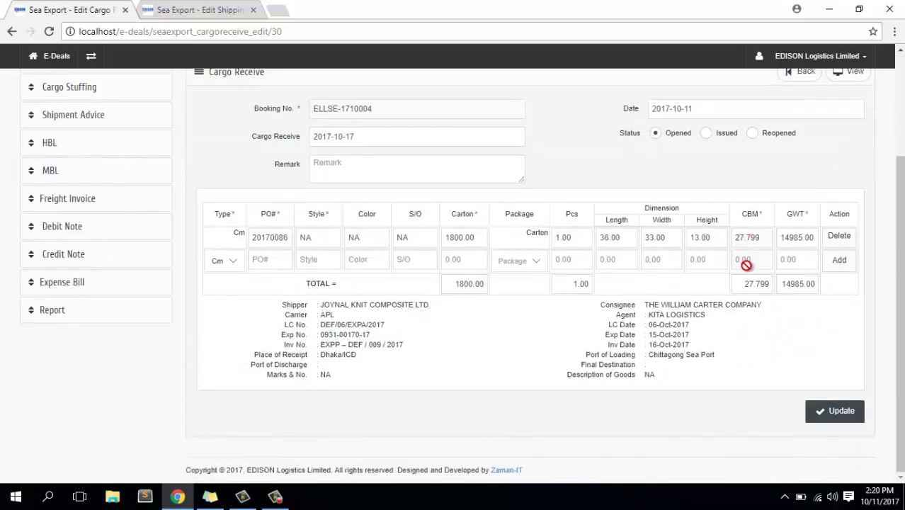
scroll(747, 265, "up", 3)
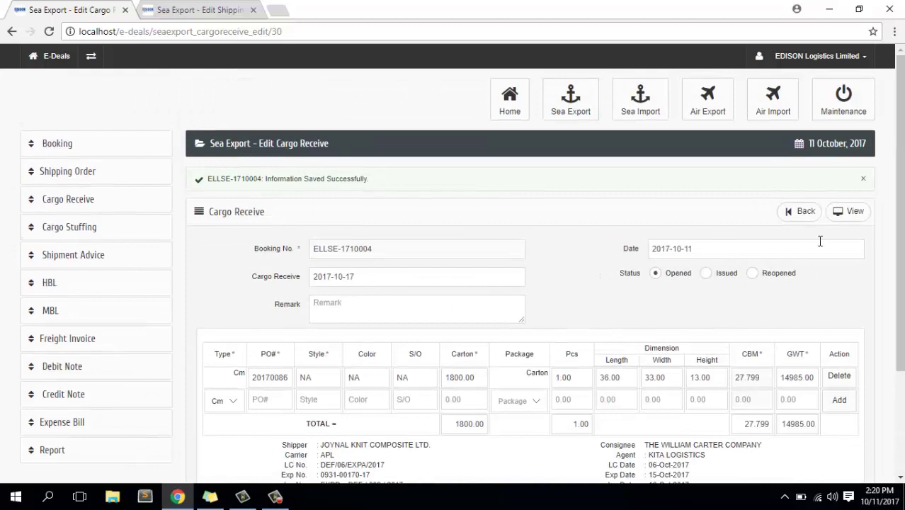
left_click(855, 219)
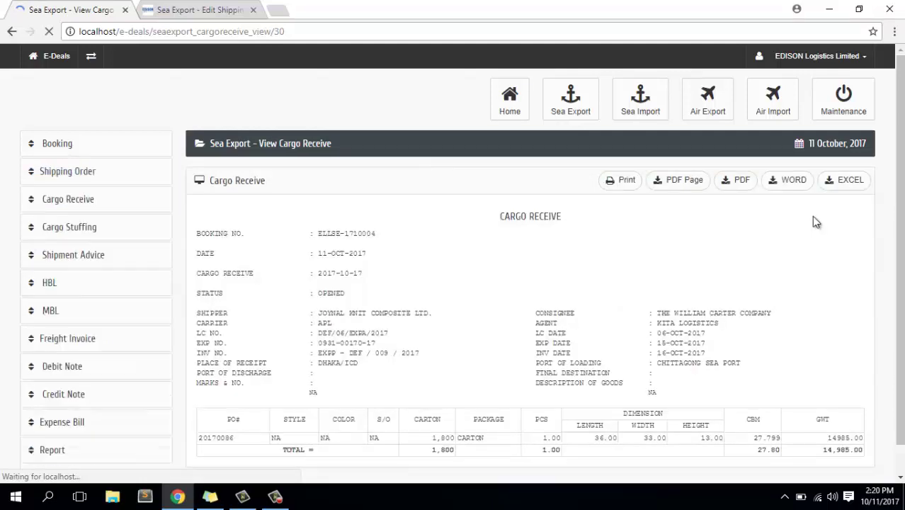
scroll(664, 258, "down", 1)
scroll(664, 260, "up", 1)
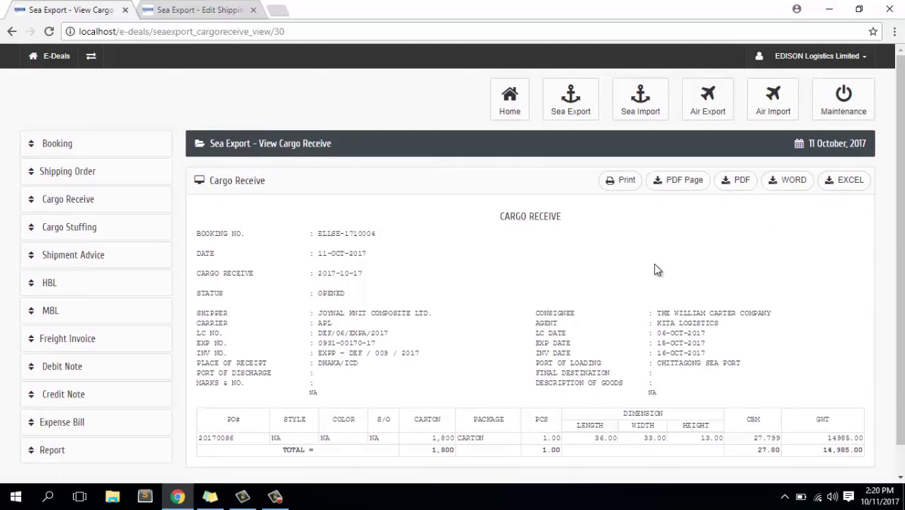
left_click(78, 207)
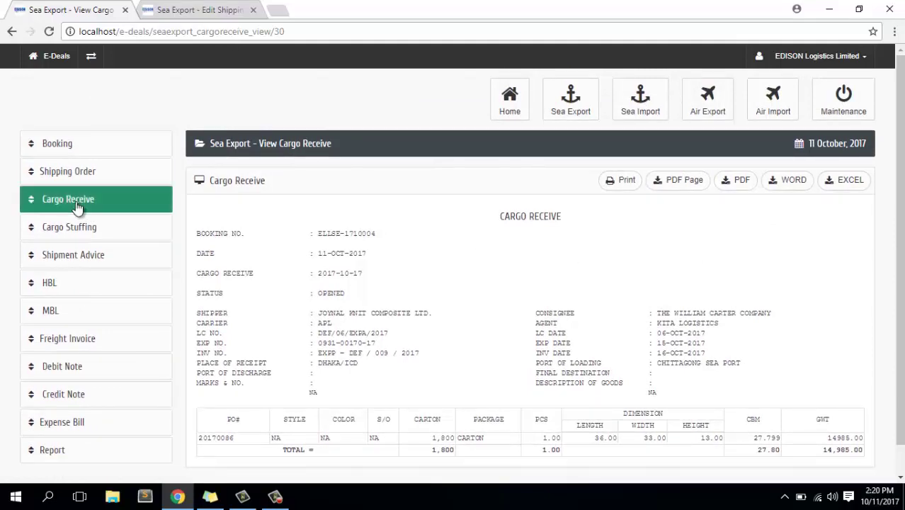
left_click(78, 253)
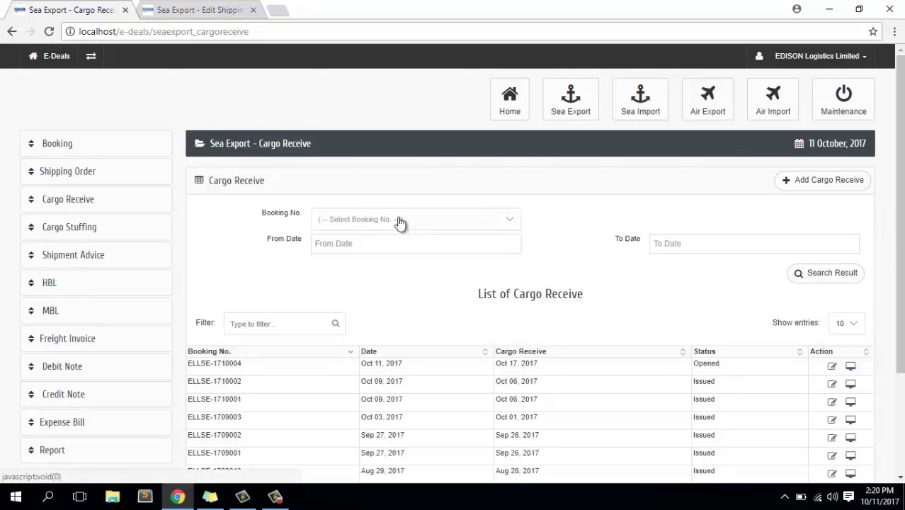
Open Add Stuffing Plan under Cargo Stuffing to create plan SESP-17100004.
left_click(76, 229)
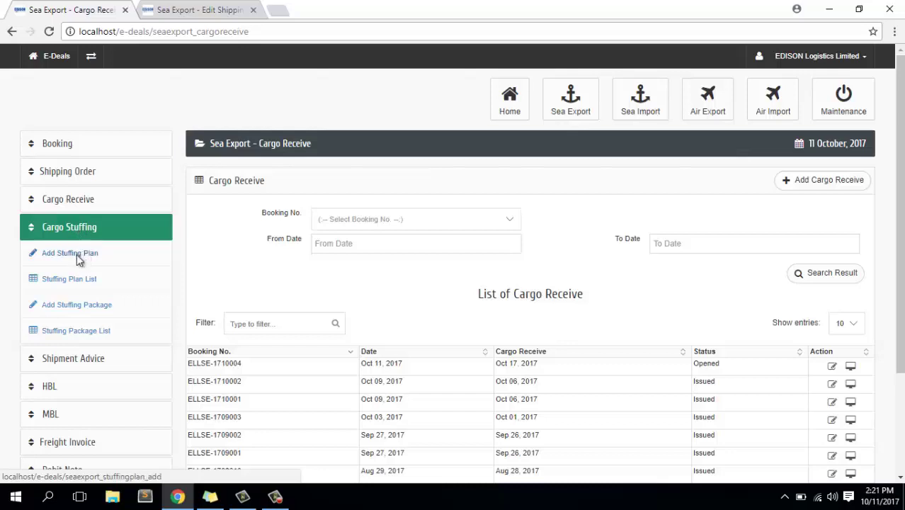
left_click(76, 253)
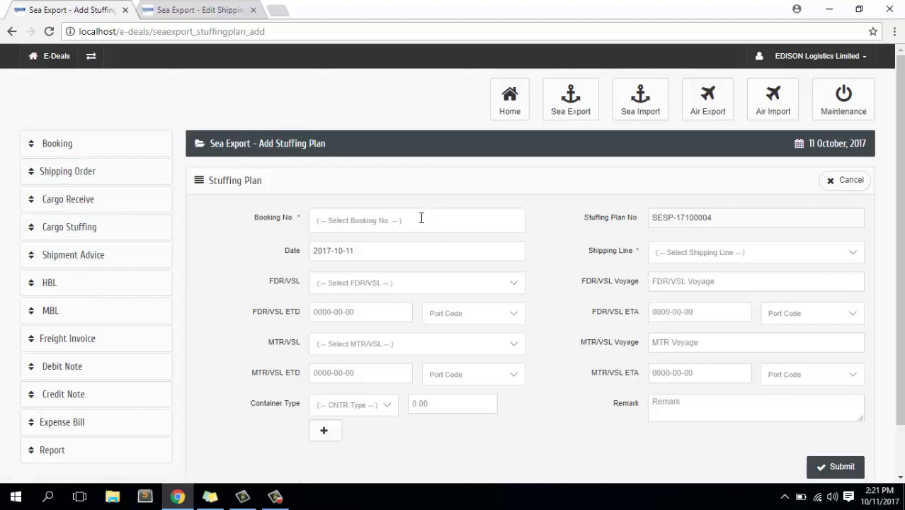
Fill in booking ELLSE-1710004, shipping line BS SHIPPING and feeder vessel KOMATI on SESP-17100004.
left_click(371, 220)
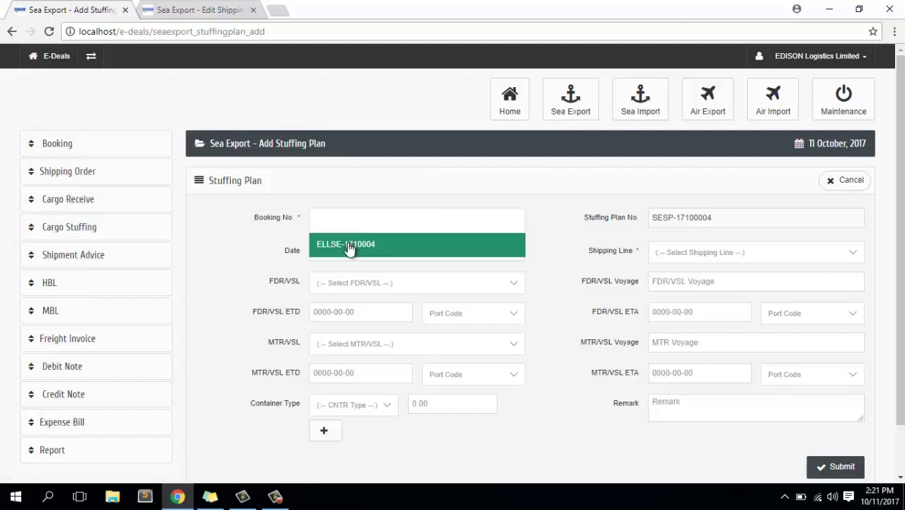
left_click(348, 243)
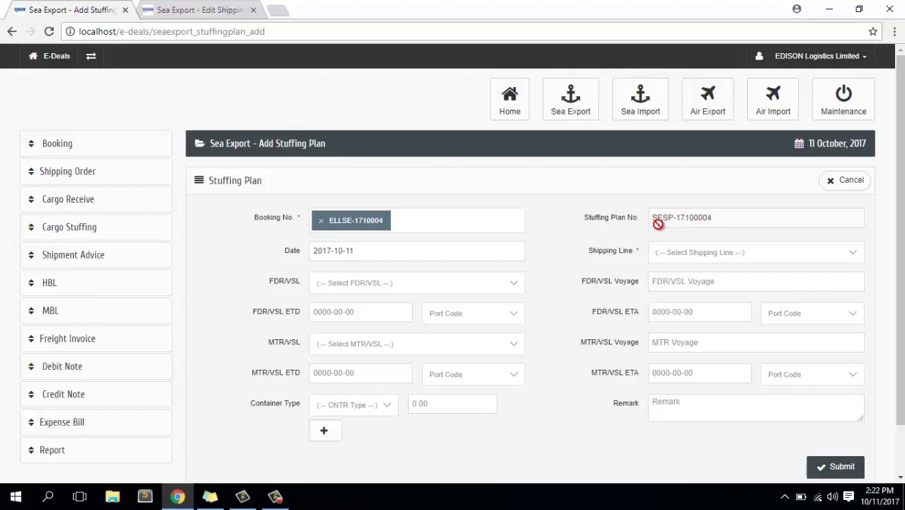
left_click(372, 255)
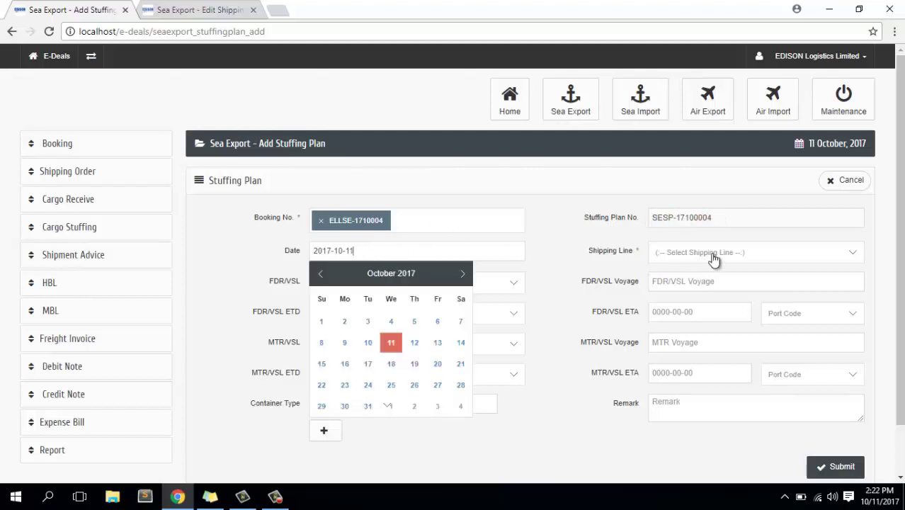
left_click(712, 258)
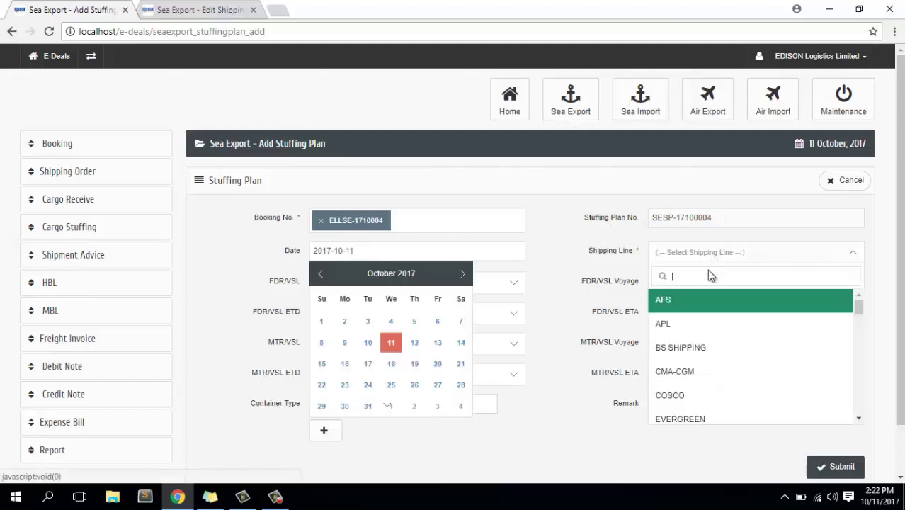
left_click(683, 347)
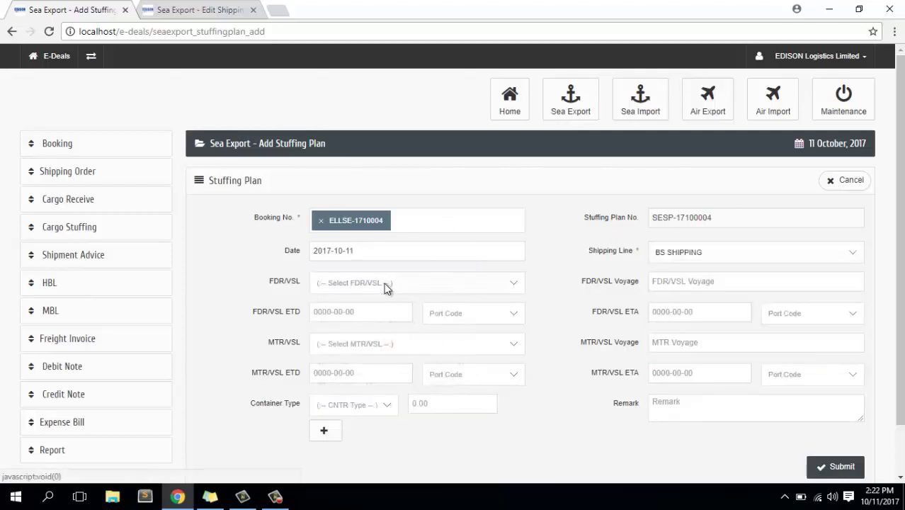
left_click(386, 288)
left_click(348, 358)
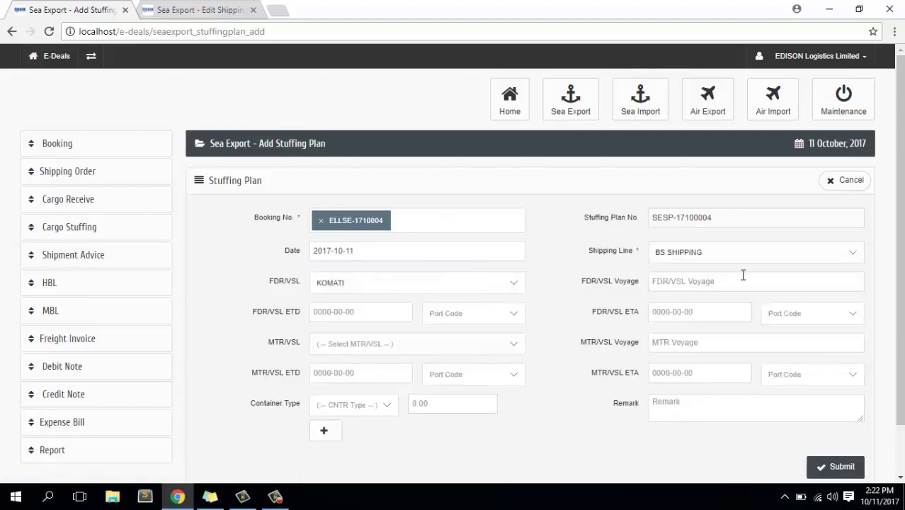
left_click(707, 282)
left_click(283, 500)
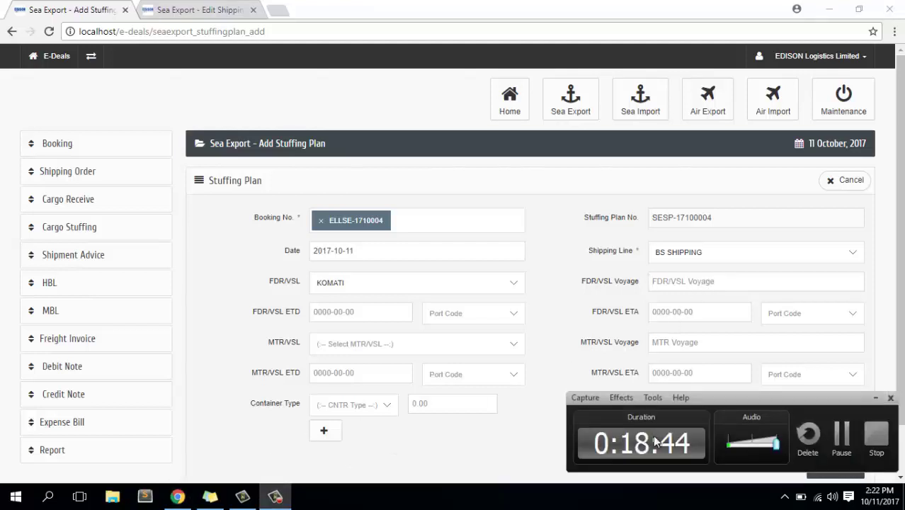
Switch to the existing stuffing plan SESP-17100003 for booking ELLSE-1710001.
left_click(839, 435)
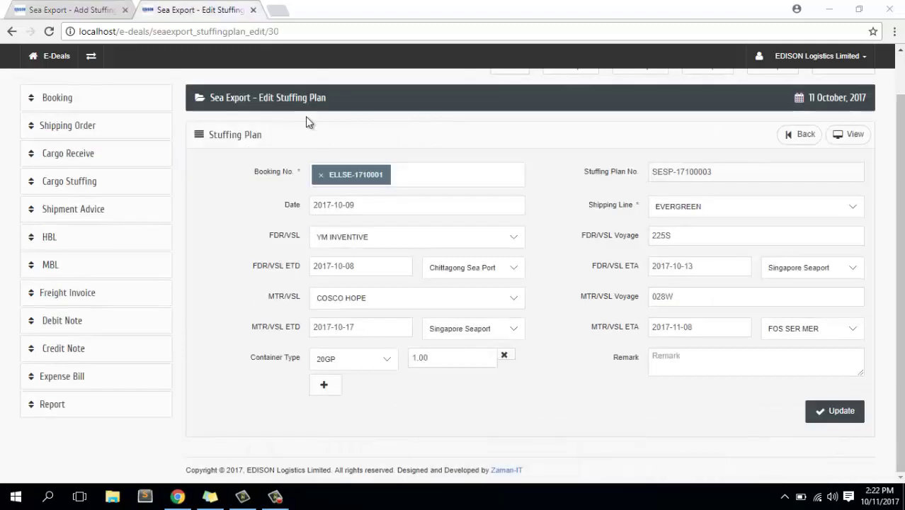
left_click(78, 11)
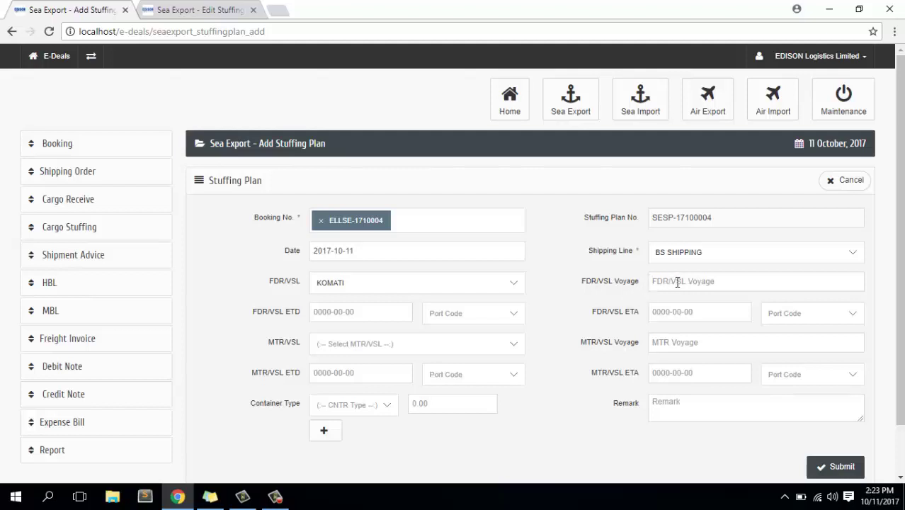
left_click(186, 9)
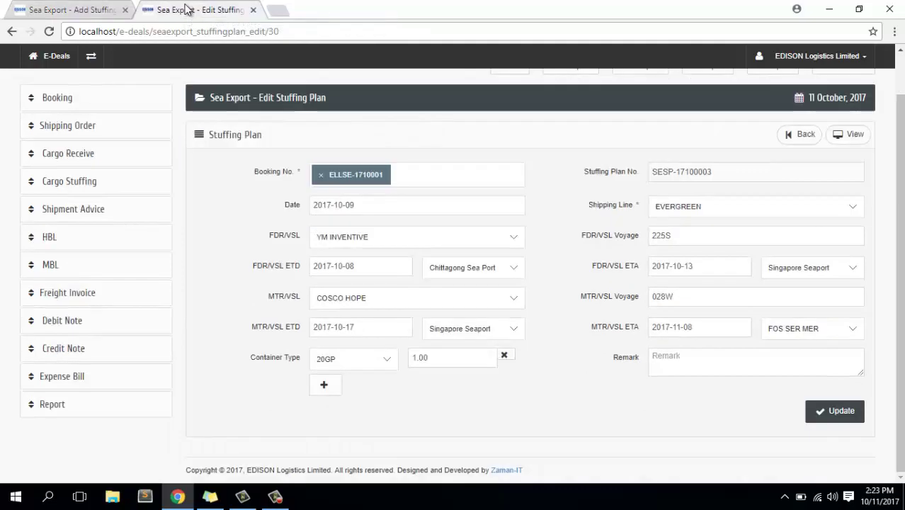
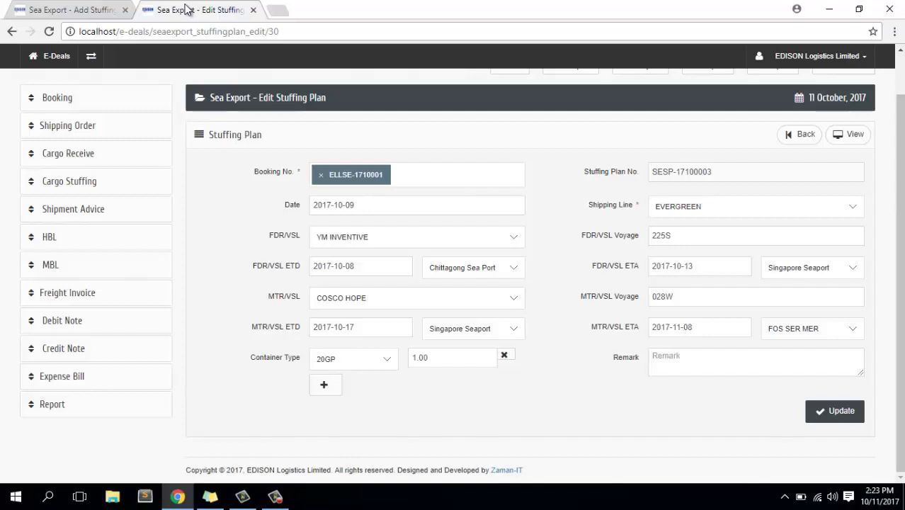
Enter 225s as the feeder vessel voyage on the new stuffing plan.
left_click(275, 496)
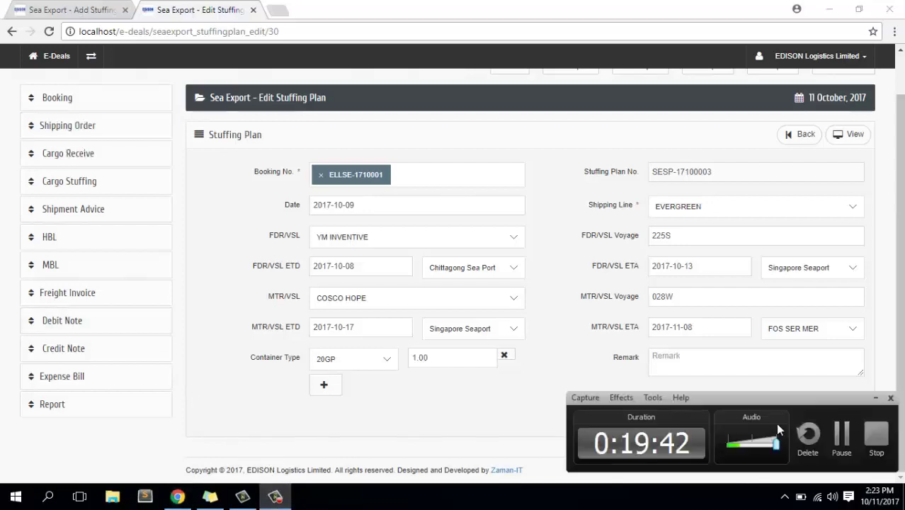
left_click(842, 436)
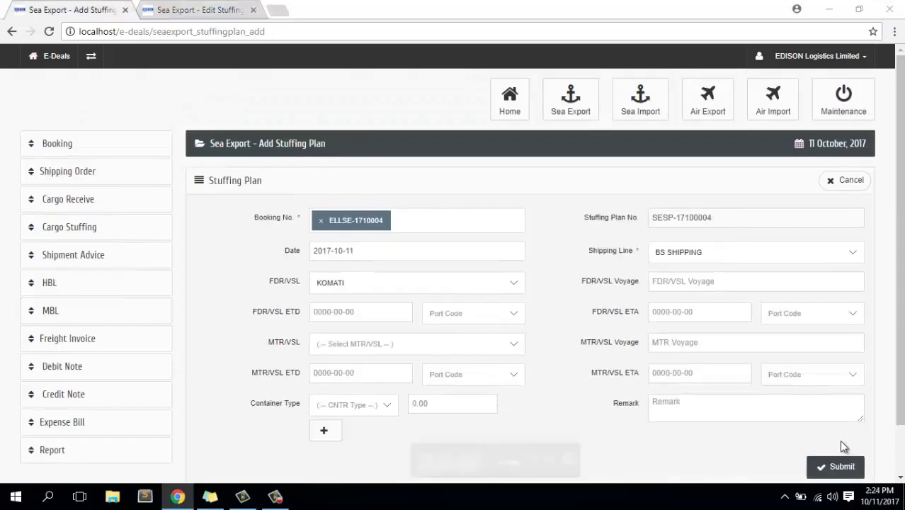
left_click(703, 283)
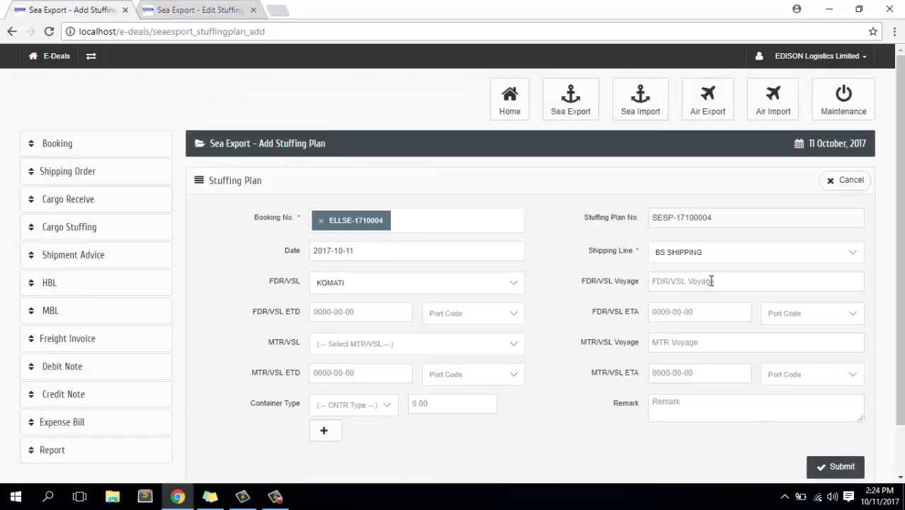
type("225s")
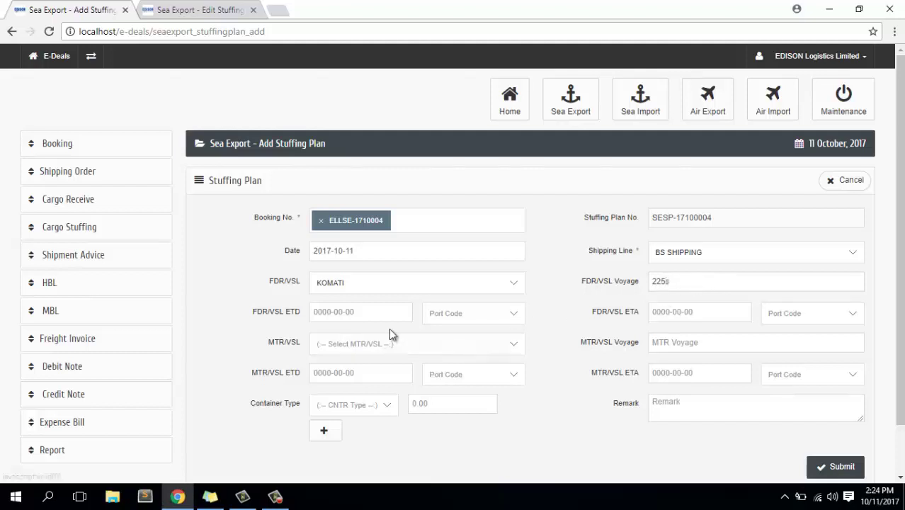
Set the feeder ETD to 12 October 2017 with departure port Skikda.
left_click(368, 312)
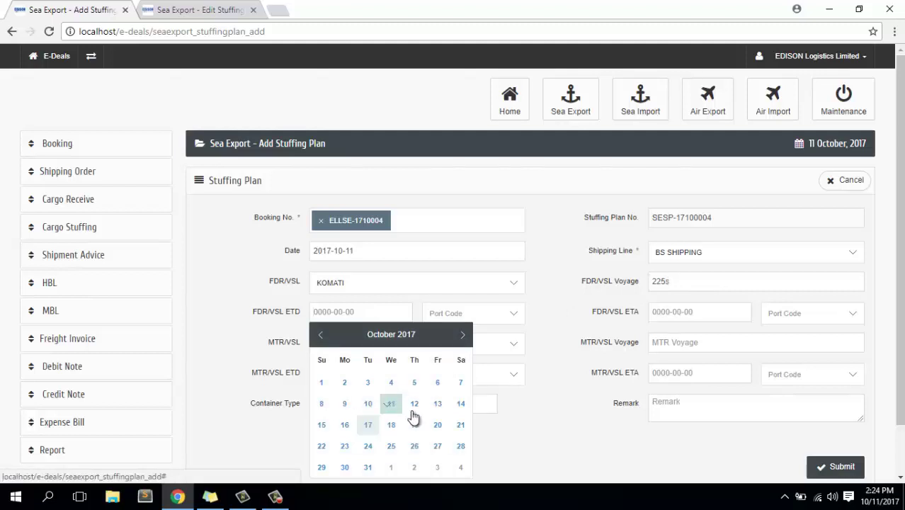
left_click(414, 403)
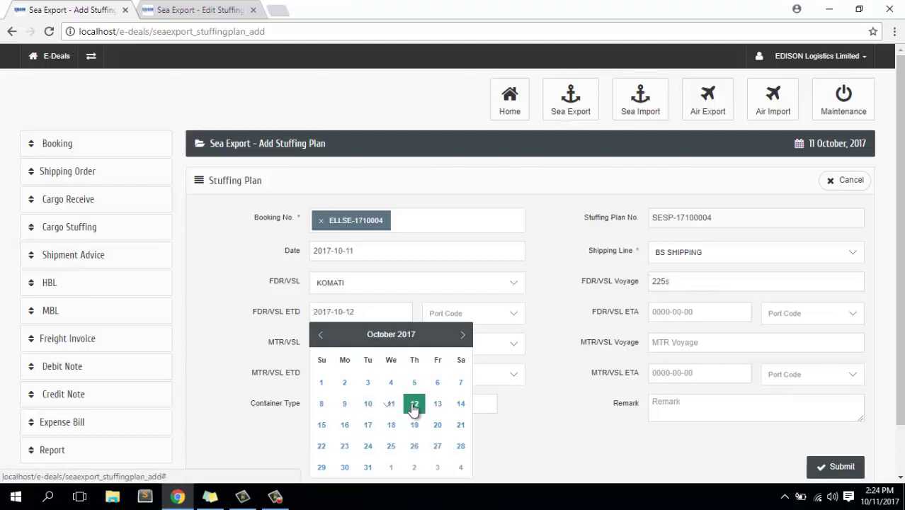
left_click(469, 316)
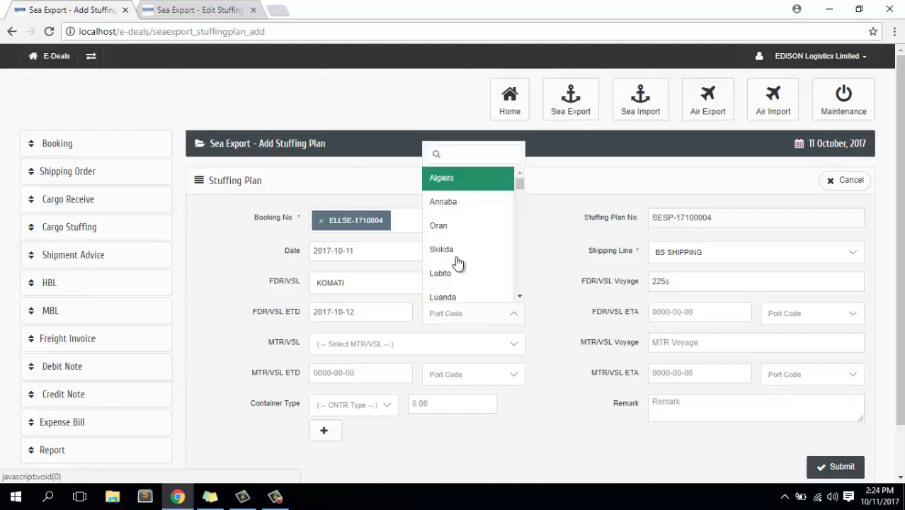
scroll(456, 255, "down", 1)
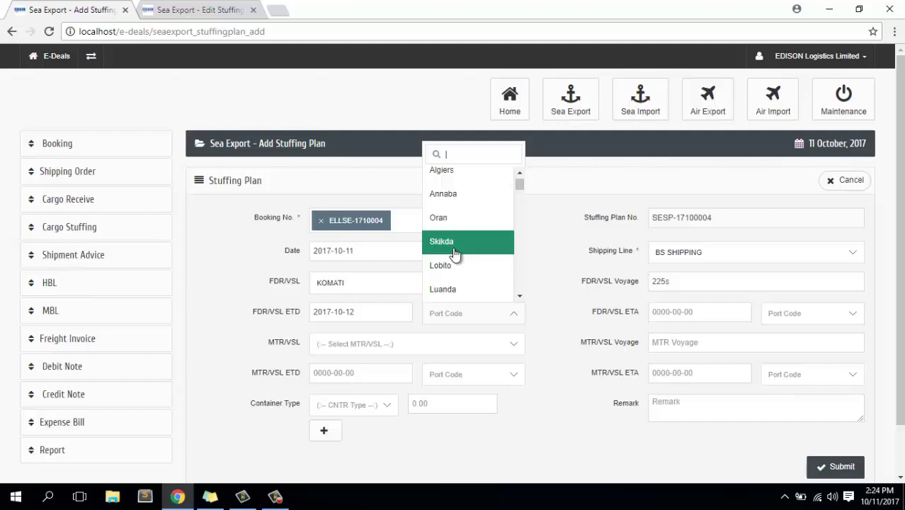
left_click(454, 253)
Set the feeder ETA to 16 October at Oran and the mother vessel to MSC LUCIANA.
left_click(729, 311)
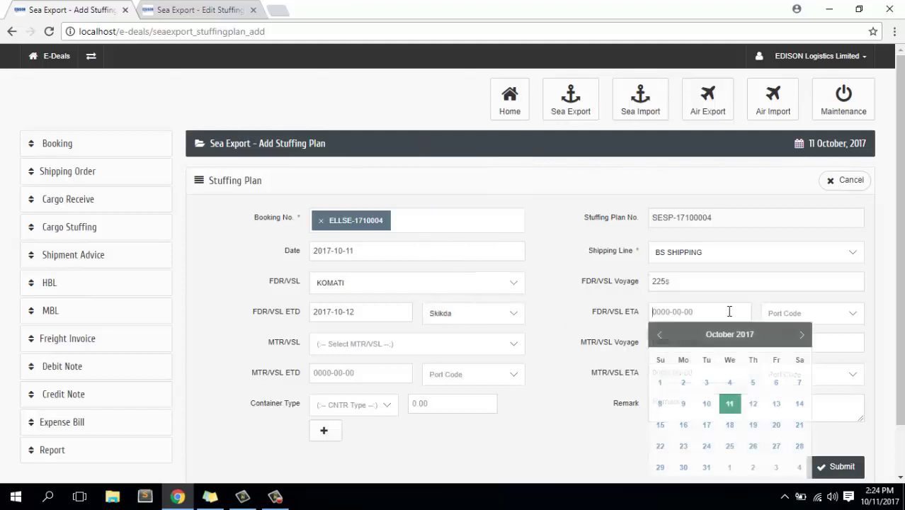
left_click(684, 425)
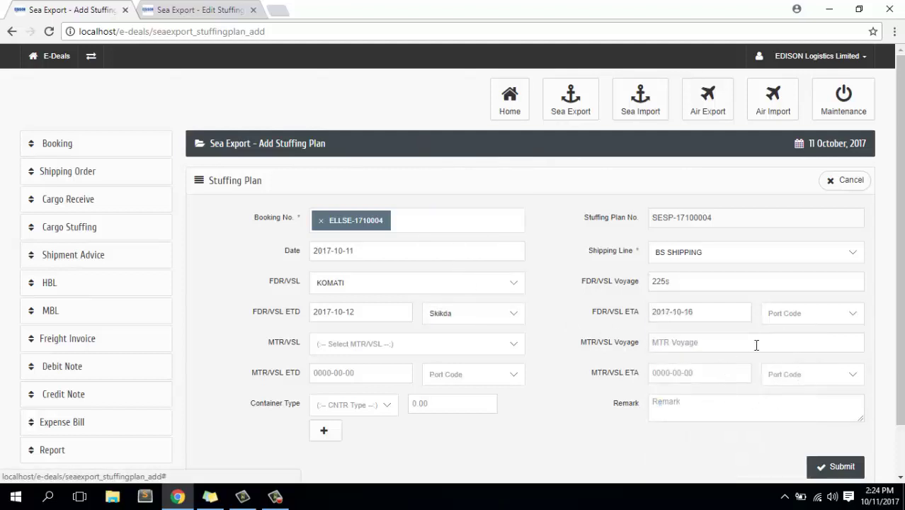
left_click(805, 320)
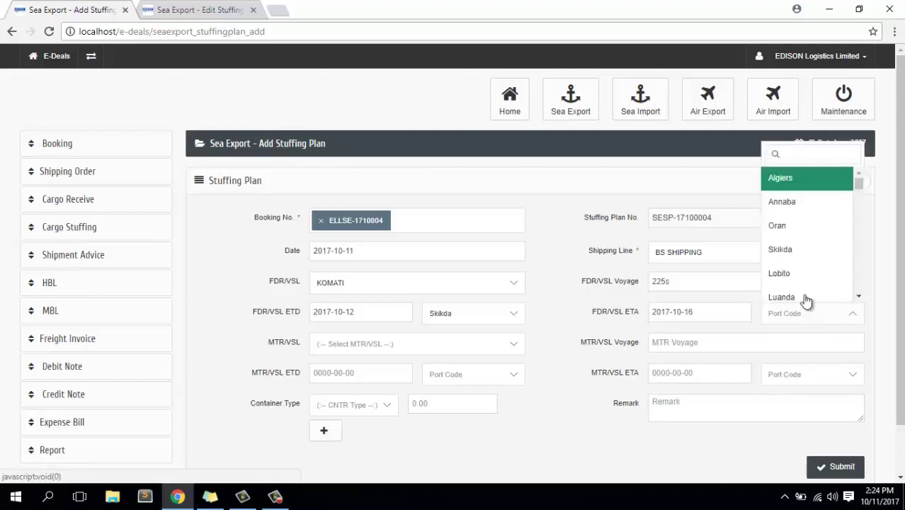
scroll(779, 226, "down", 1)
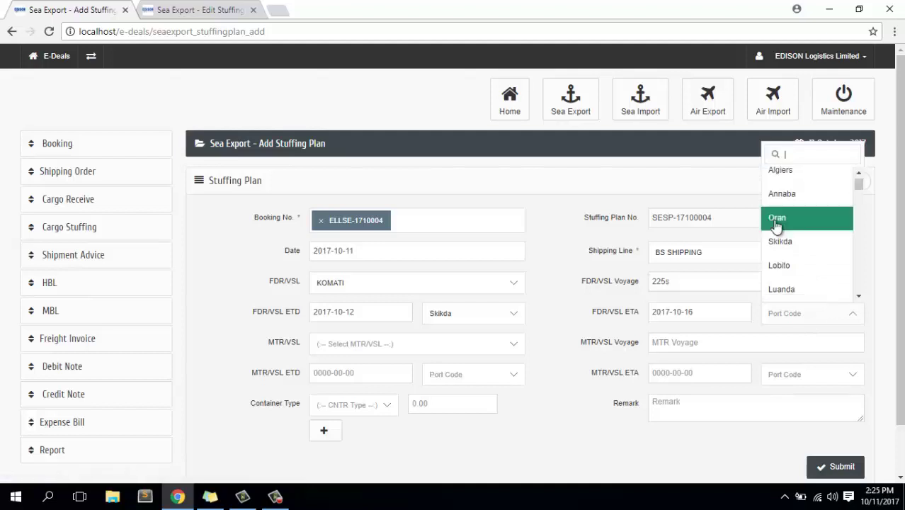
left_click(777, 219)
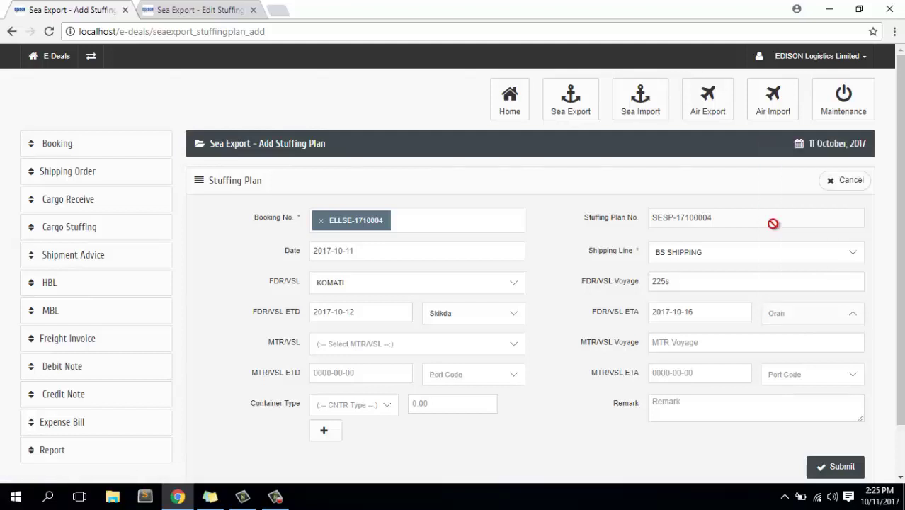
left_click(363, 342)
left_click(372, 256)
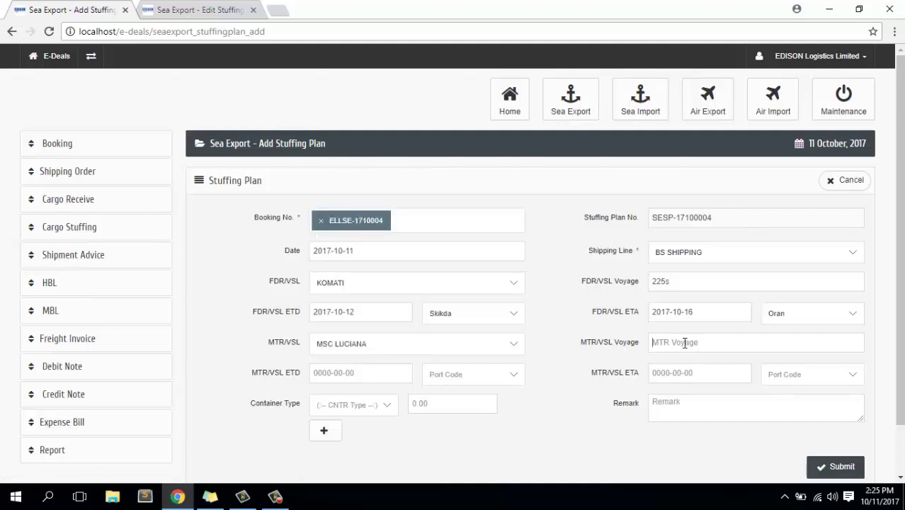
Copy voyage 028W from the Edit Stuffing Plan tab into MTR/VSL Voyage.
left_click(202, 10)
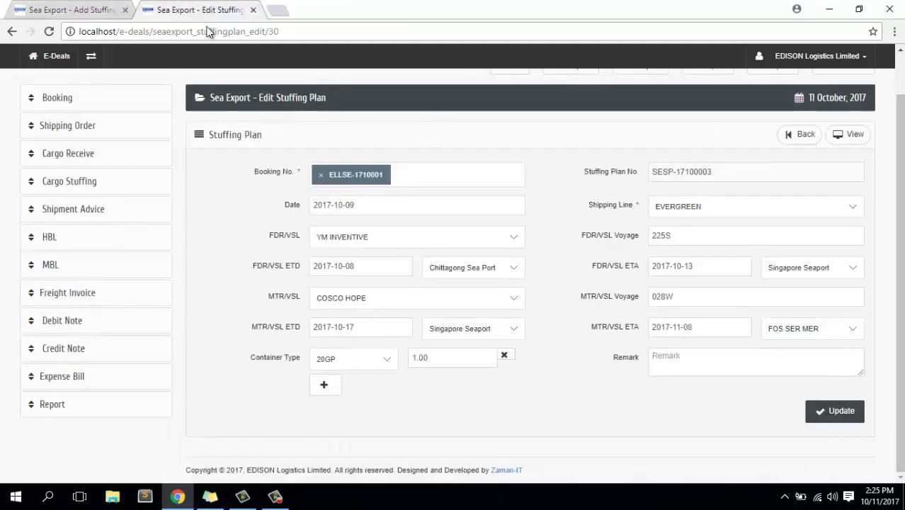
left_click(625, 296)
key("ctrl+c")
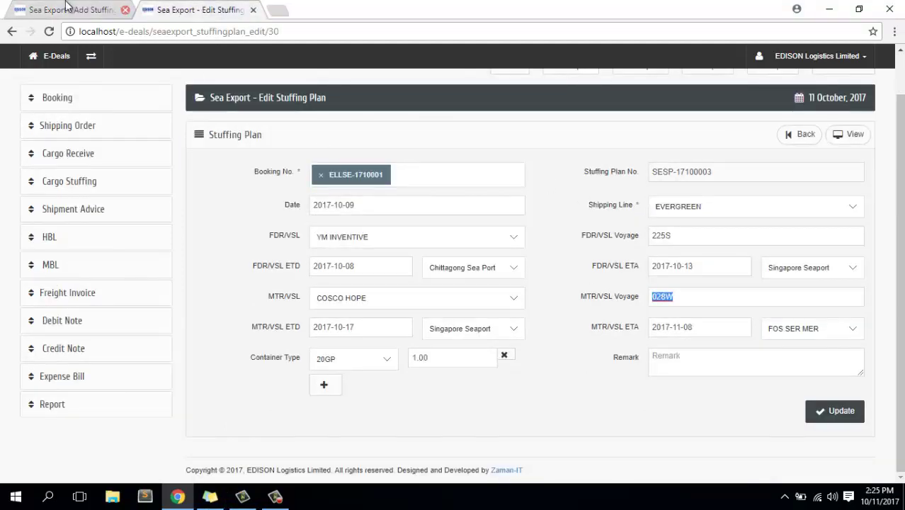
left_click(66, 4)
left_click(716, 346)
key("ctrl+v")
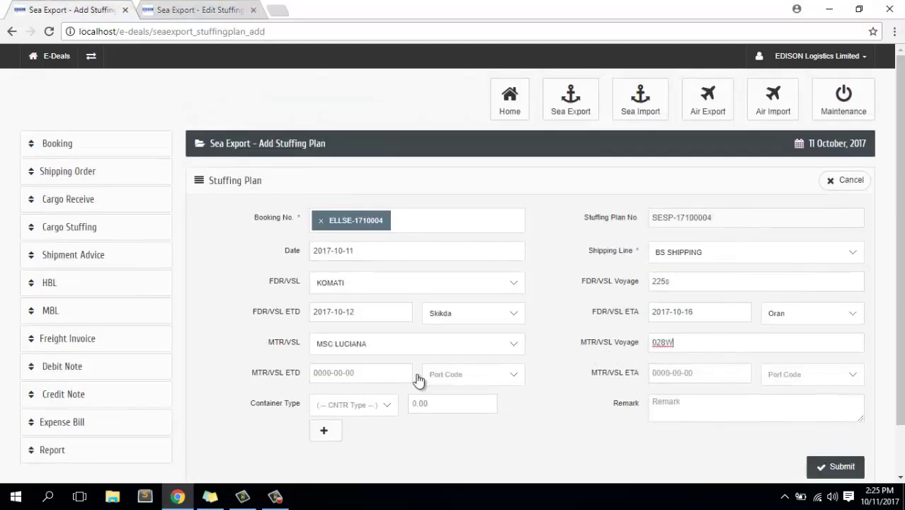
Set the mother vessel ETD to 17 October 2017 from Skikda.
left_click(385, 373)
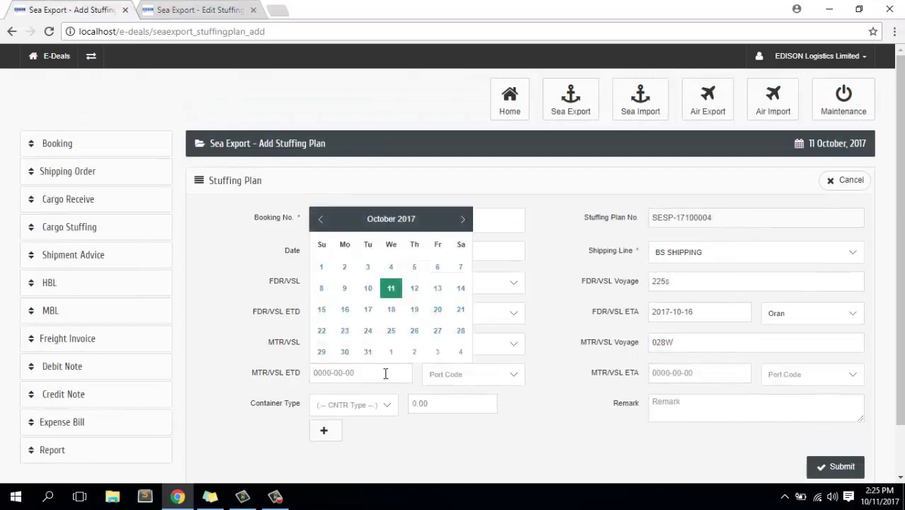
left_click(368, 309)
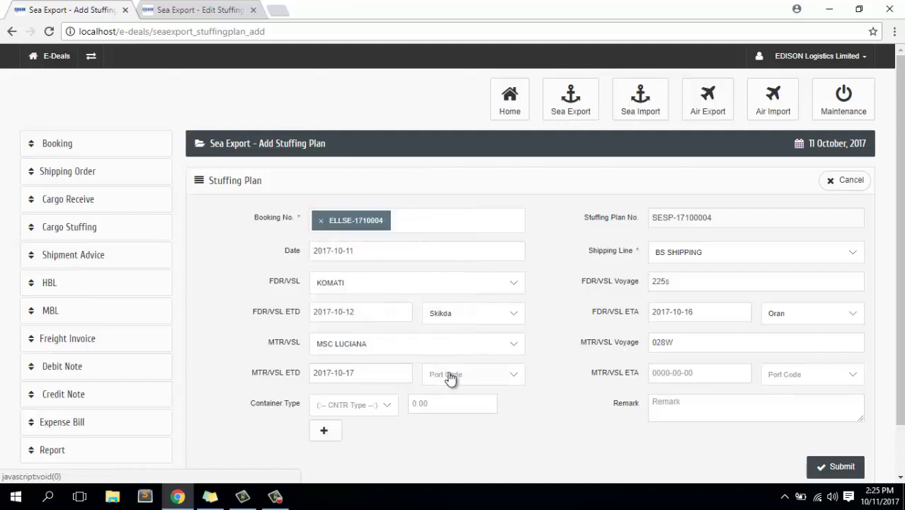
left_click(449, 376)
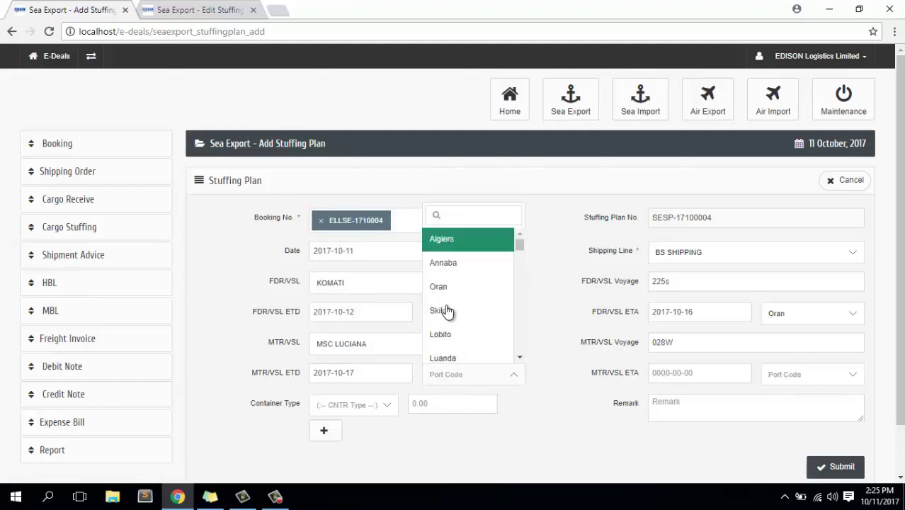
scroll(449, 310, "down", 1)
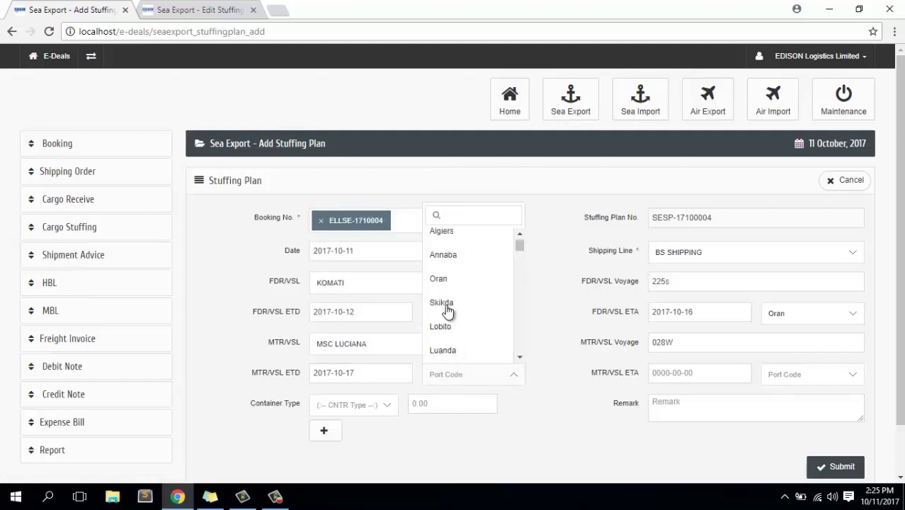
left_click(444, 257)
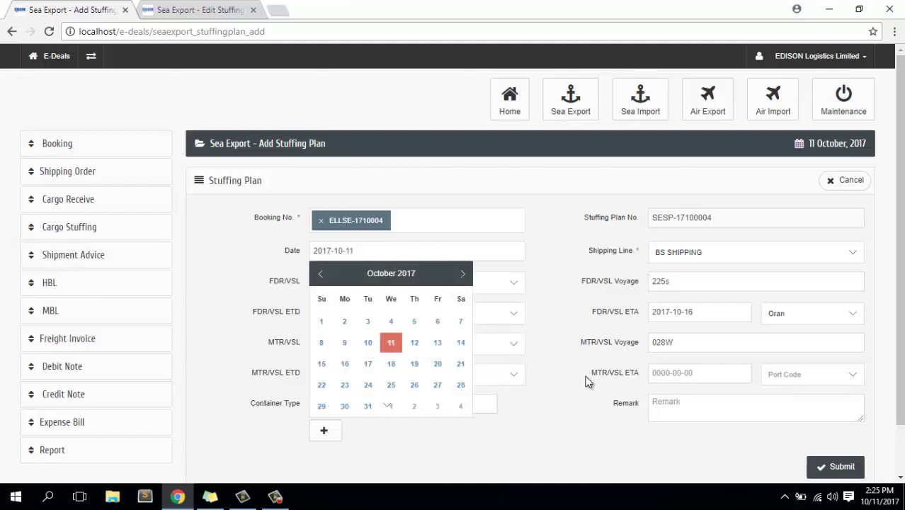
left_click(559, 367)
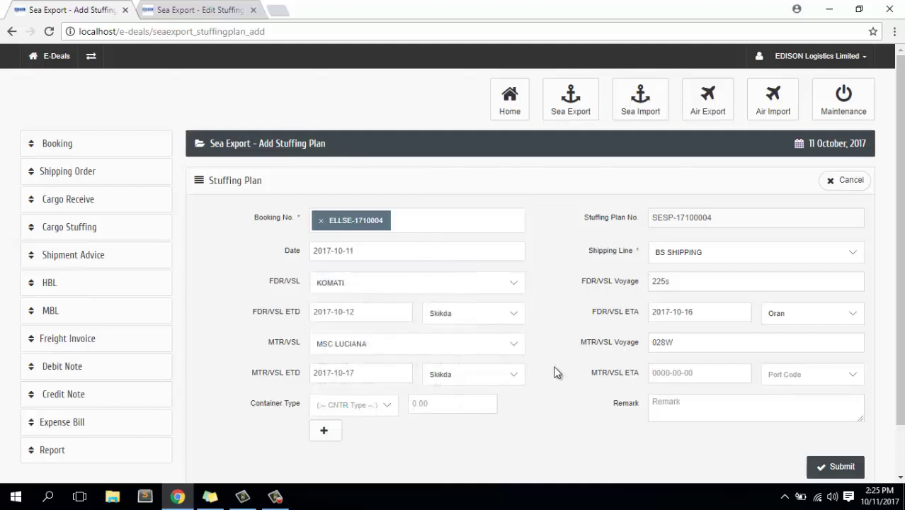
Set the mother vessel ETA to 16 October 2017 at Skikda.
left_click(693, 370)
left_click(683, 310)
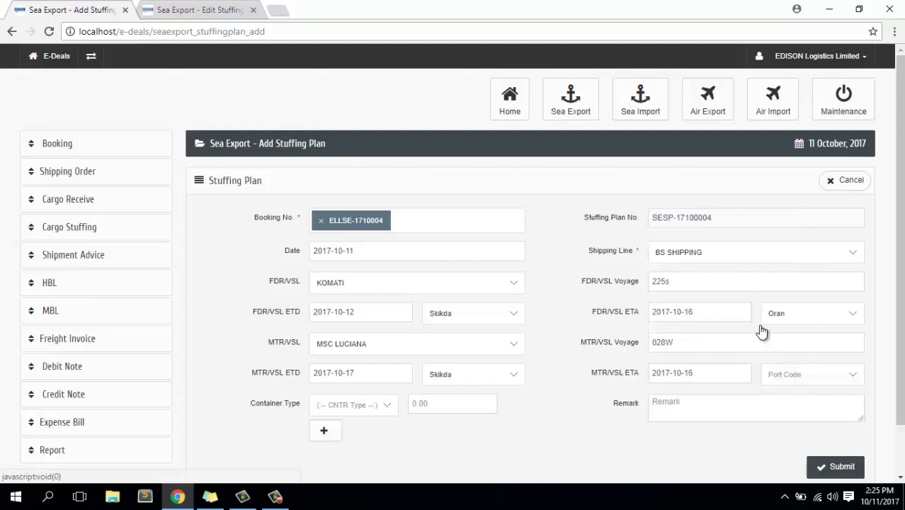
key("Down")
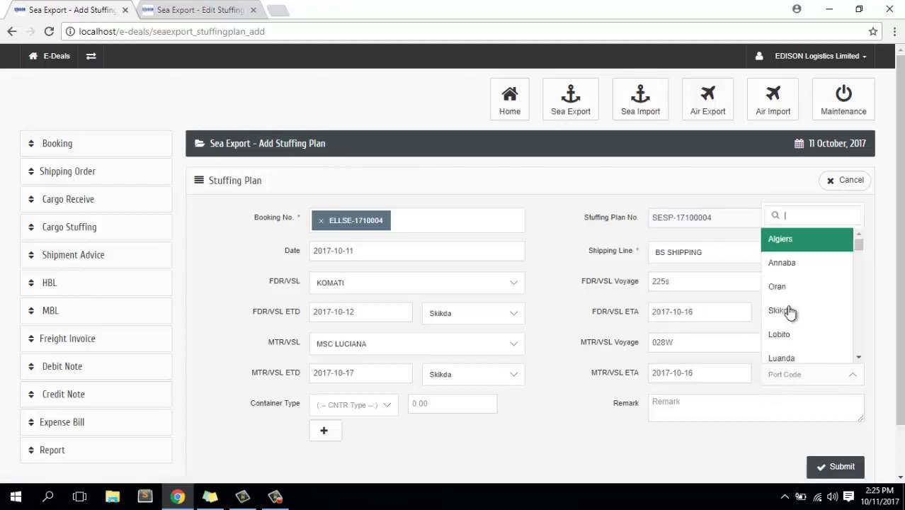
left_click(786, 310)
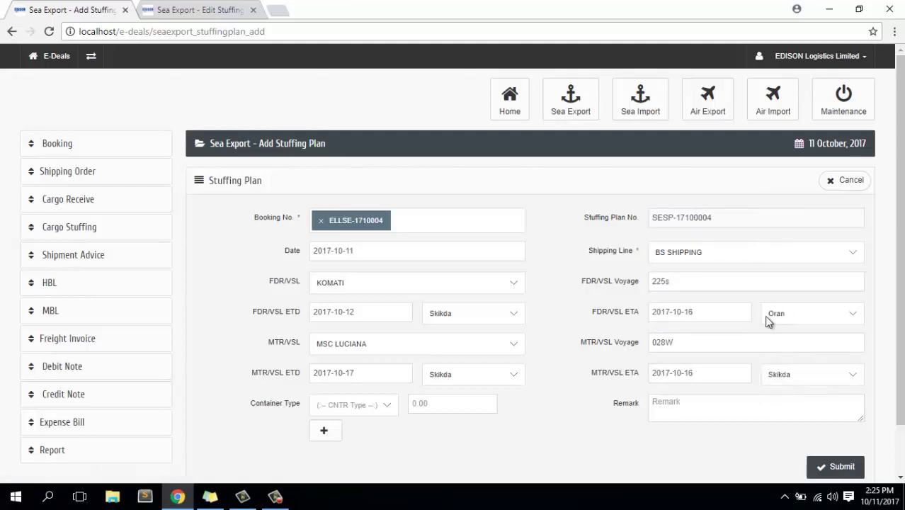
Add container rows for one 40HQ and two 40GP, then submit the stuffing plan.
scroll(343, 419, "down", 1)
scroll(347, 421, "down", 1)
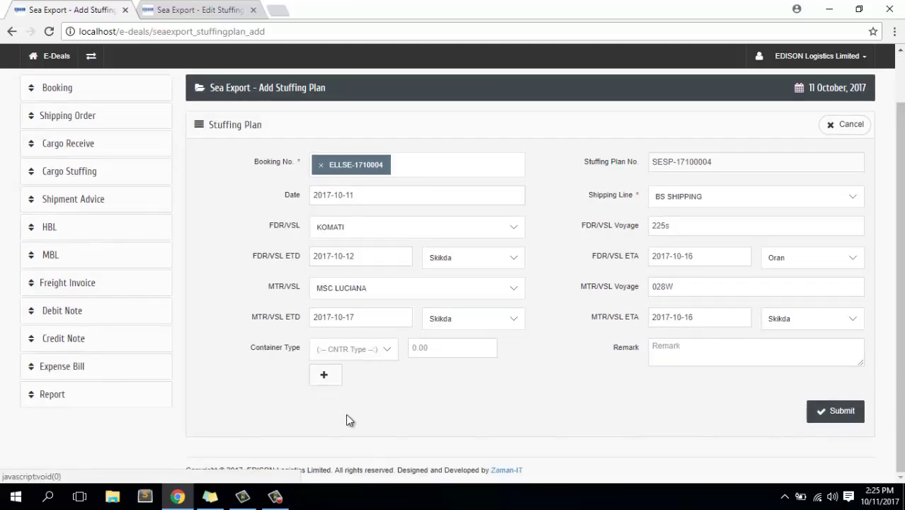
left_click(375, 352)
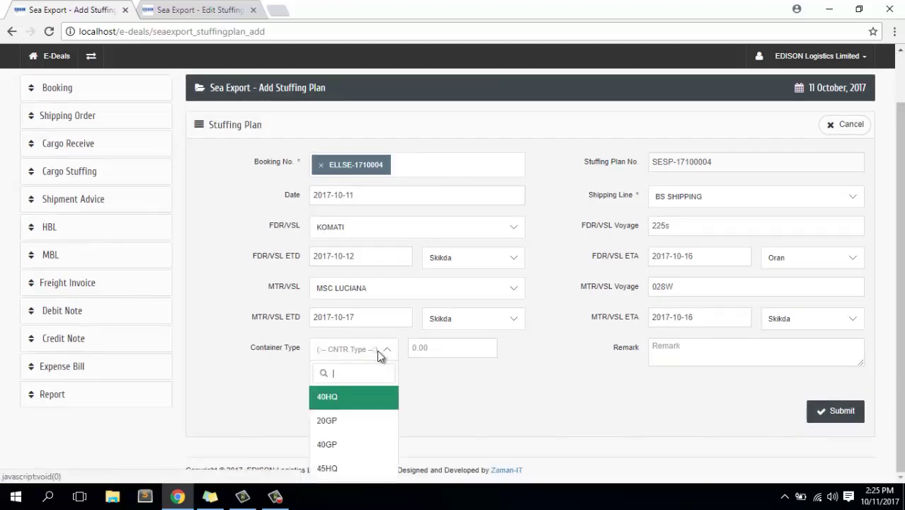
left_click(339, 399)
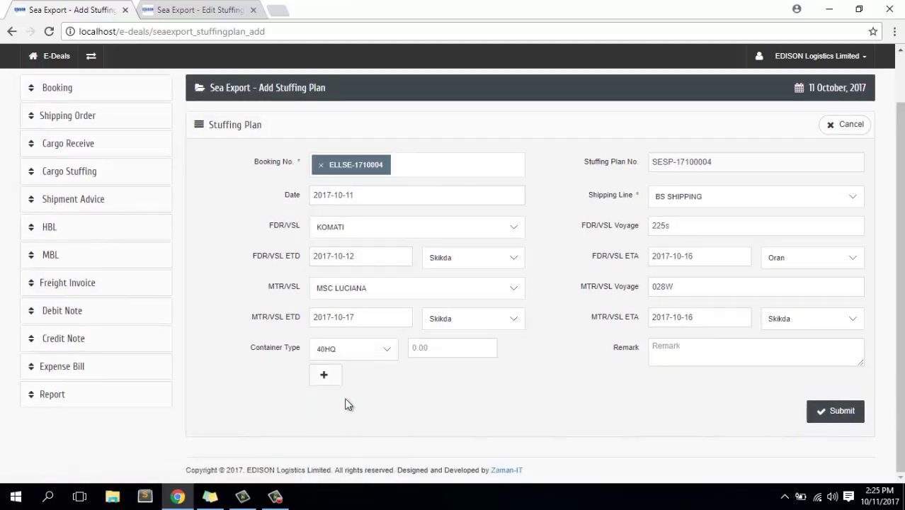
type("1")
left_click(326, 380)
left_click(340, 379)
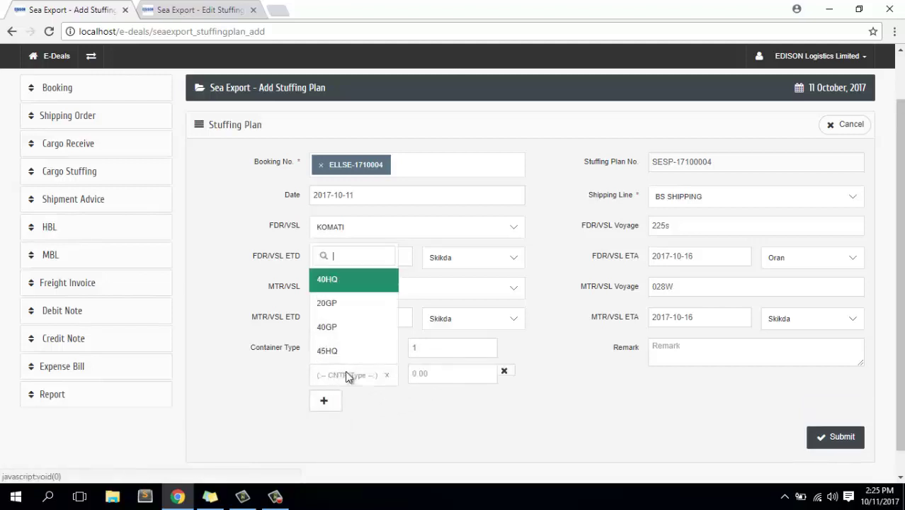
left_click(326, 333)
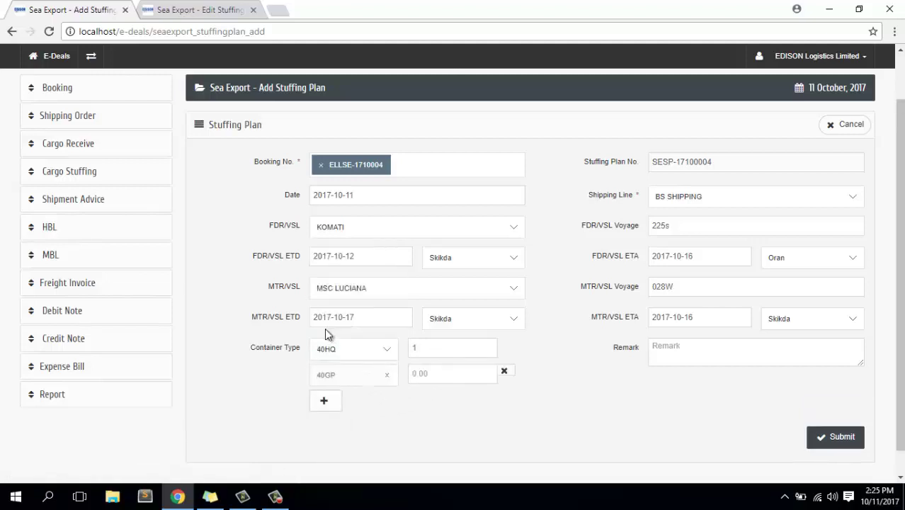
left_click(453, 369)
type("2")
left_click(841, 437)
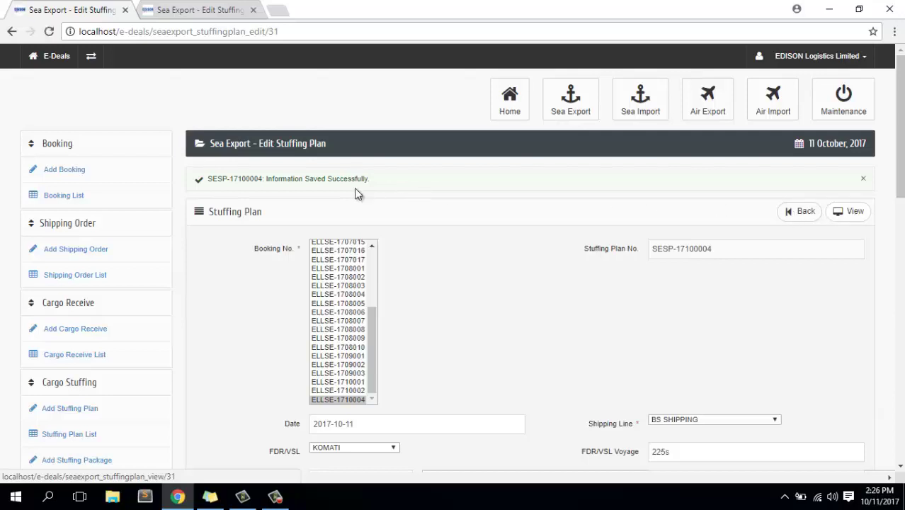
Open the View Stuffing Plan report for SESP-17100004 and expand Shipment Advice and Cargo Stuffing.
left_click_drag(266, 178, 392, 183)
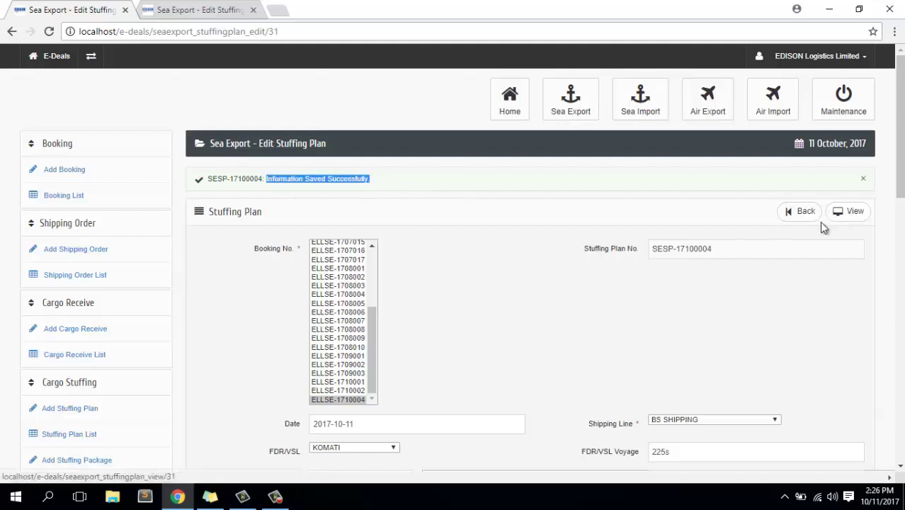
scroll(719, 265, "down", 5)
scroll(719, 265, "down", 5)
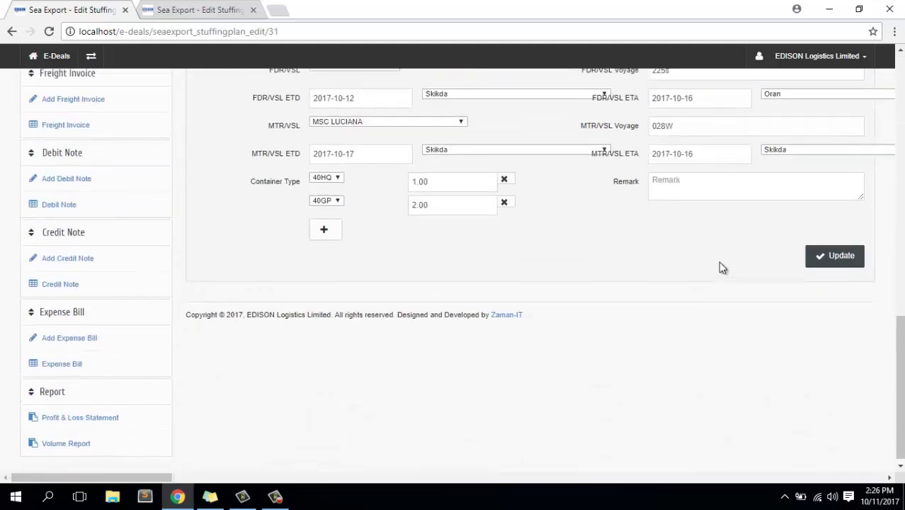
scroll(719, 265, "up", 15)
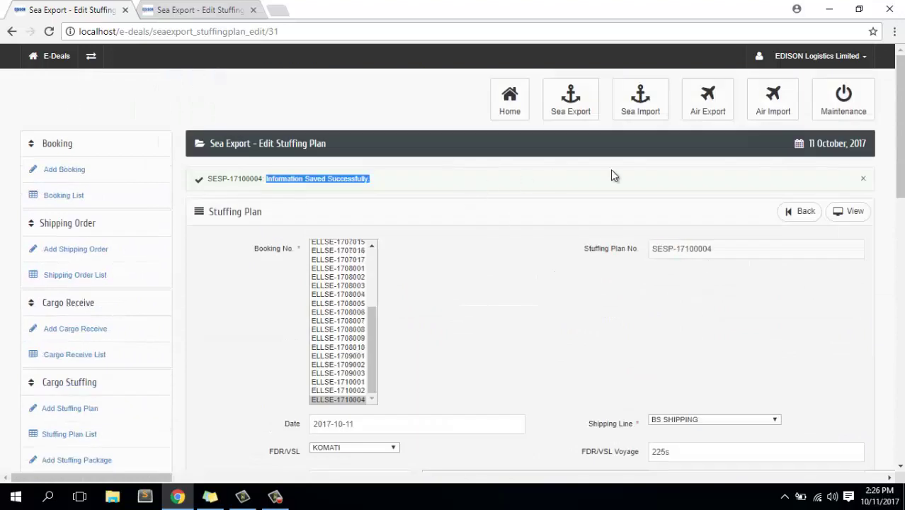
left_click(848, 213)
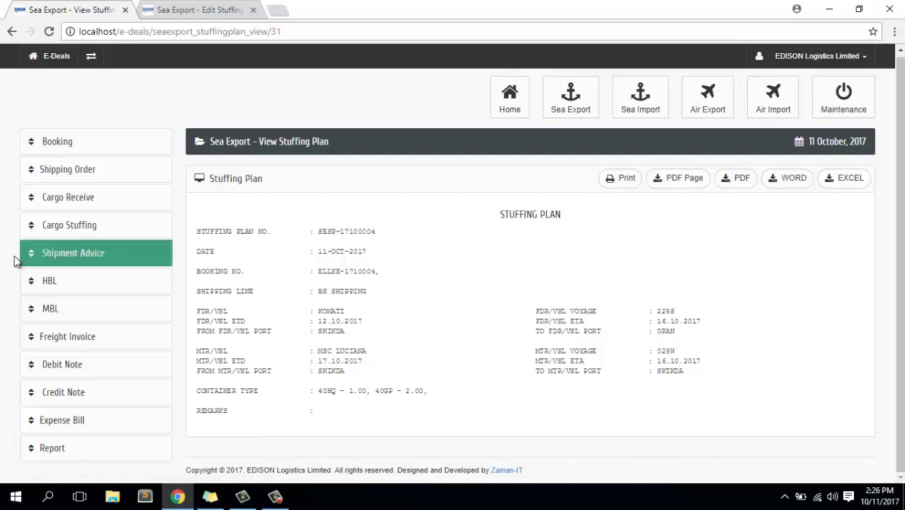
left_click(56, 248)
left_click(65, 237)
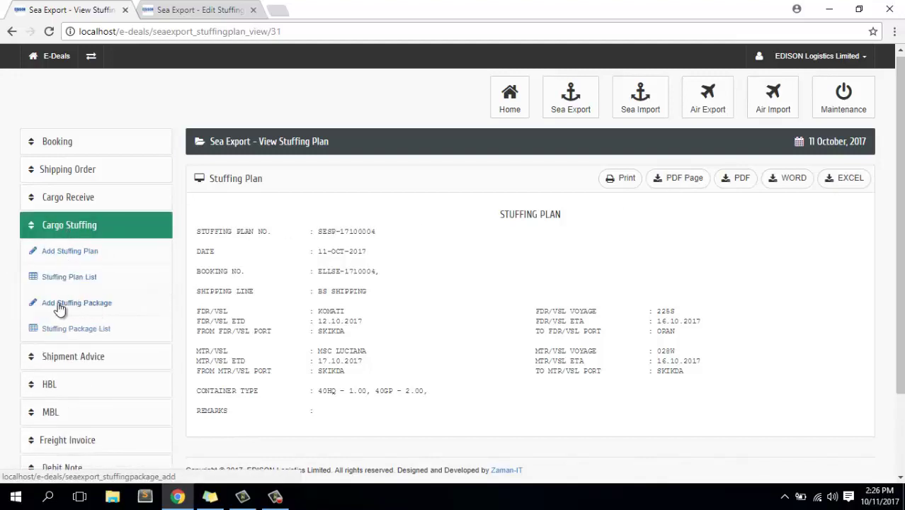
Start a stuffing package for SESP-17100004 and open package SESP-17100003 for reference.
left_click(78, 306)
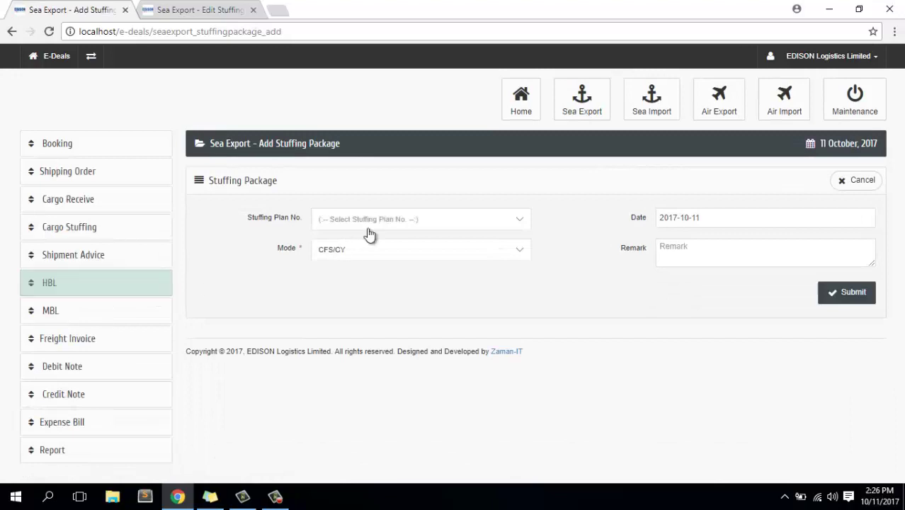
left_click(383, 220)
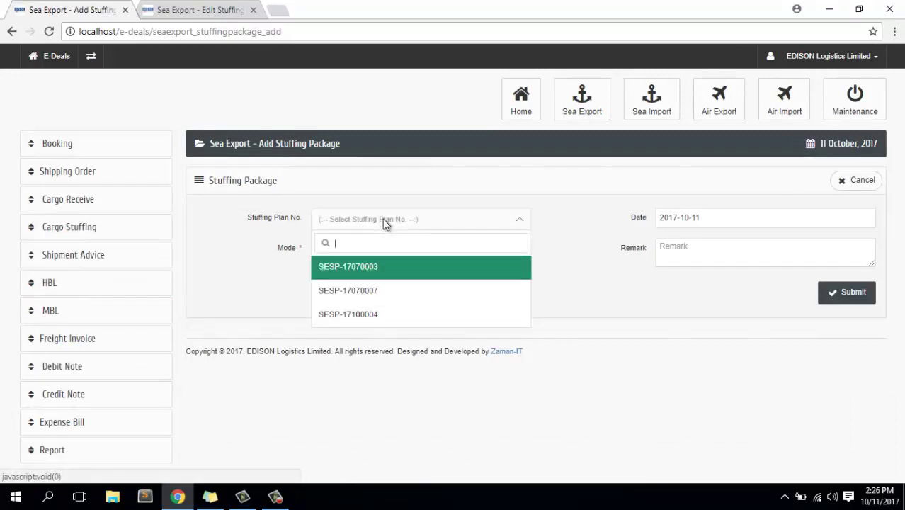
left_click(376, 320)
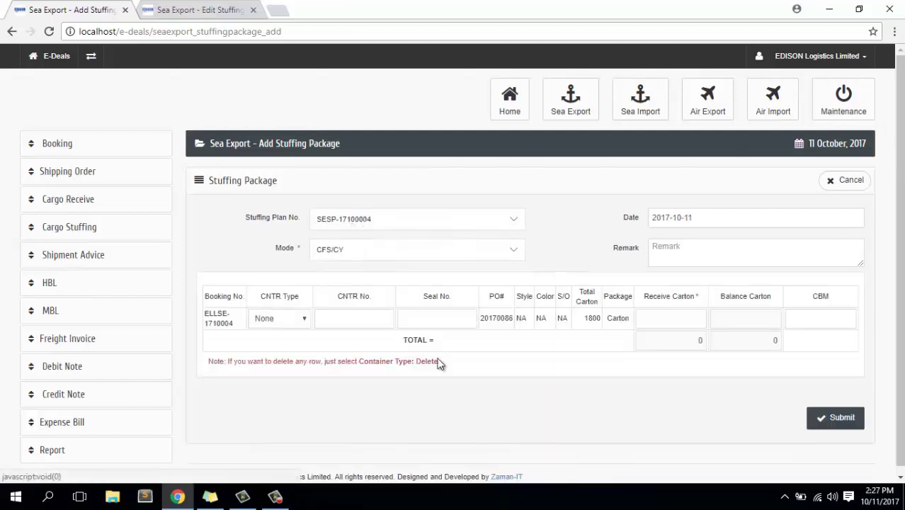
left_click(199, 9)
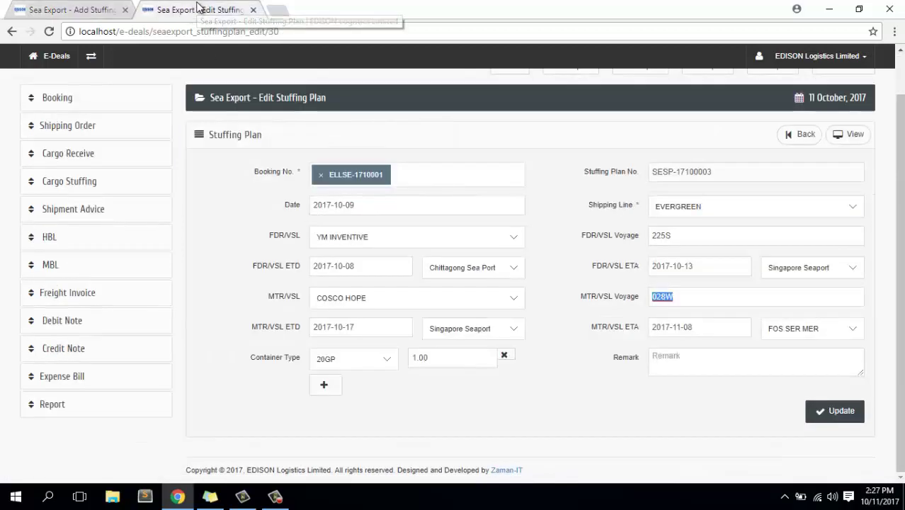
scroll(74, 186, "down", 1)
left_click(74, 184)
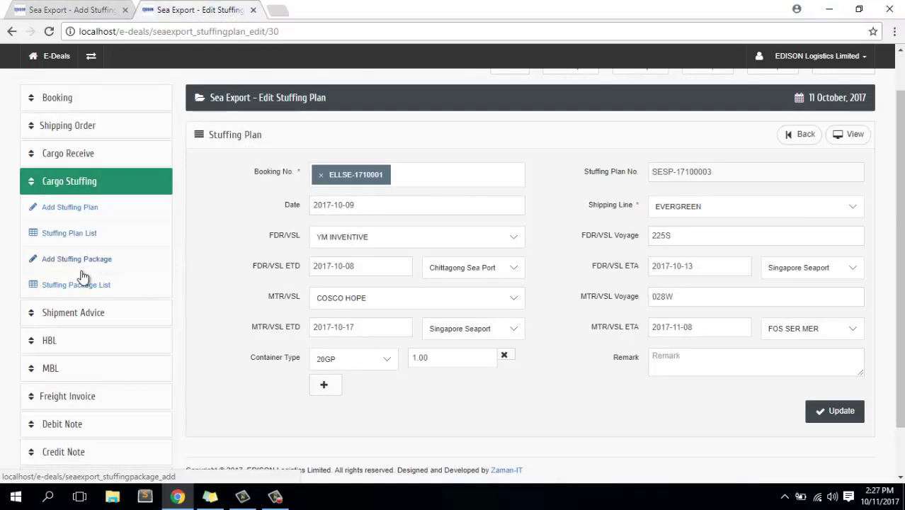
left_click(89, 292)
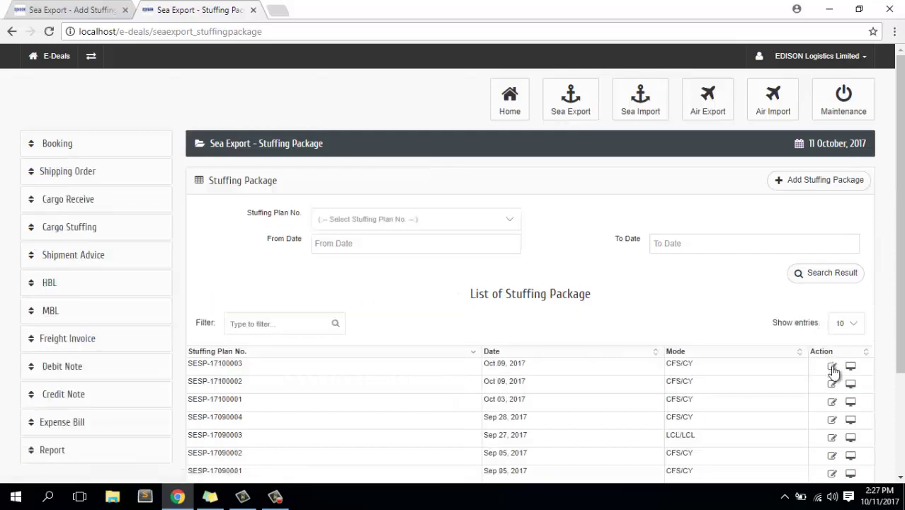
left_click(832, 366)
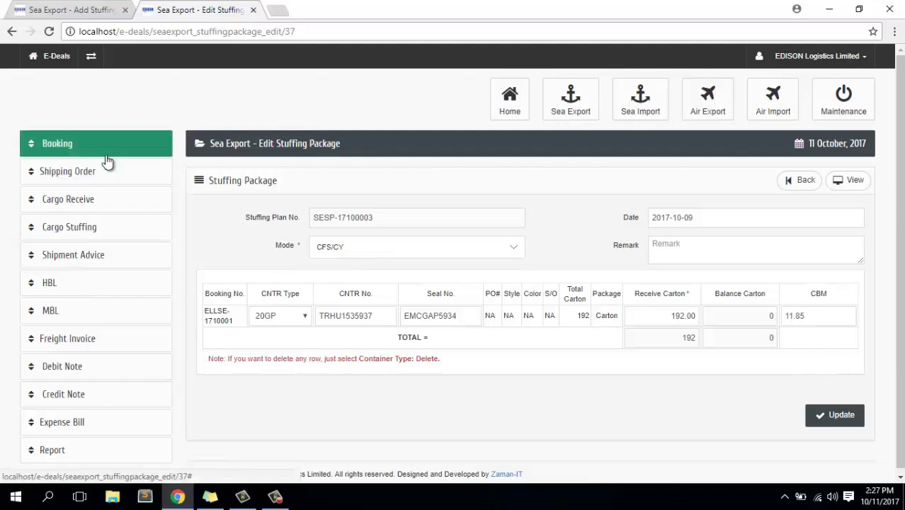
Enter Receive Carton 1800 and CBM 11.85, then submit the package.
left_click(64, 10)
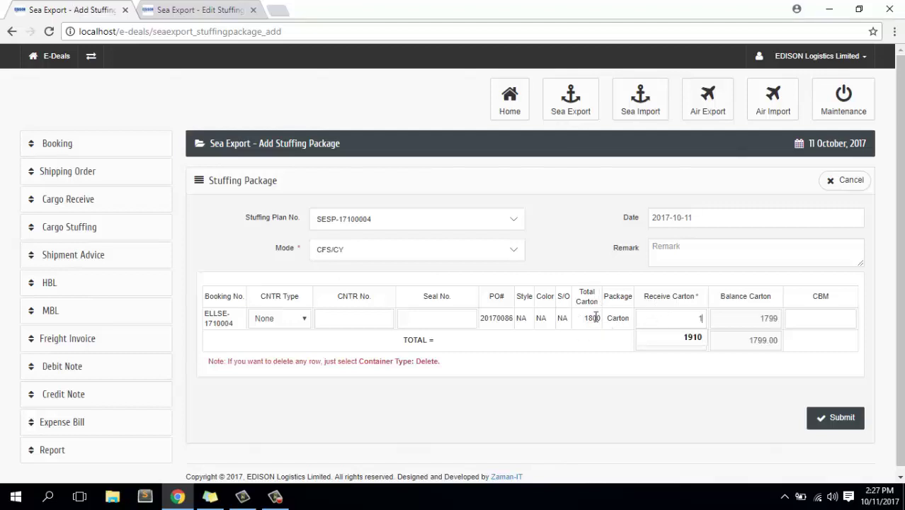
type("800")
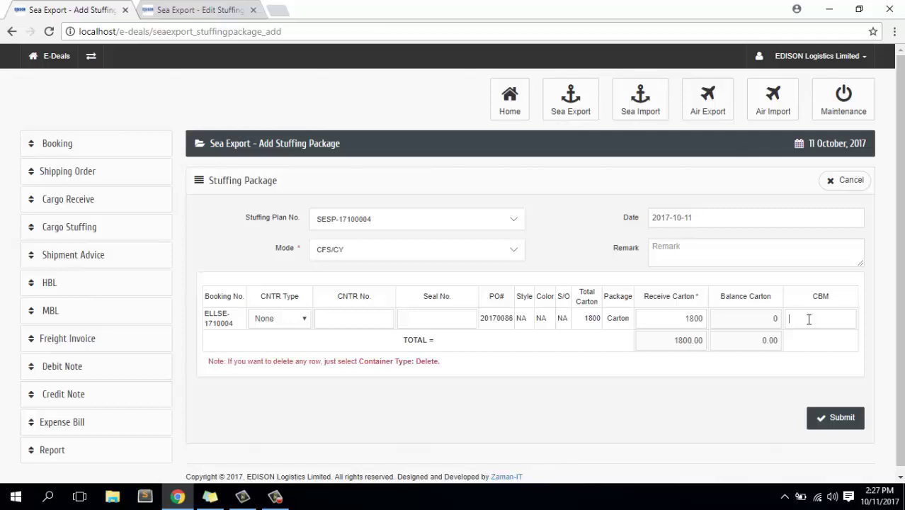
left_click(193, 9)
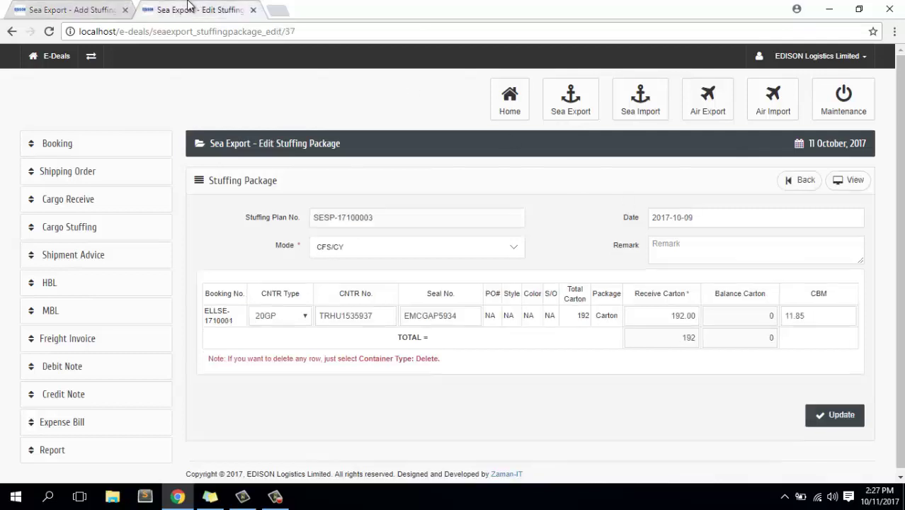
left_click(100, 10)
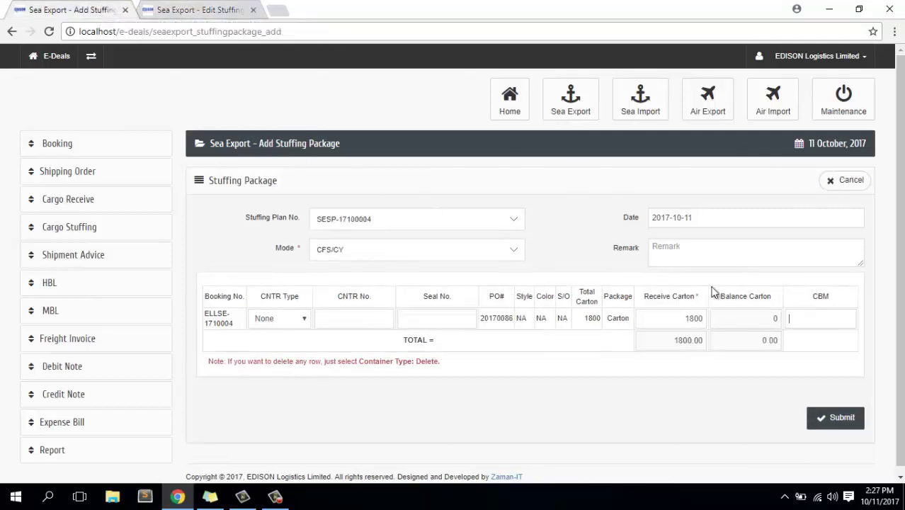
type("11.85")
left_click(836, 417)
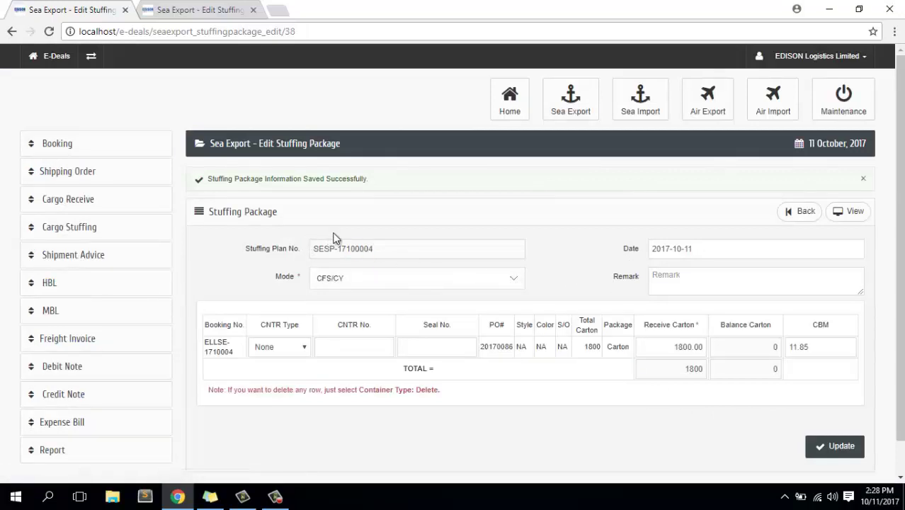
View the saved SESP-17100004 package, then open the Stuffing Package List.
left_click(855, 211)
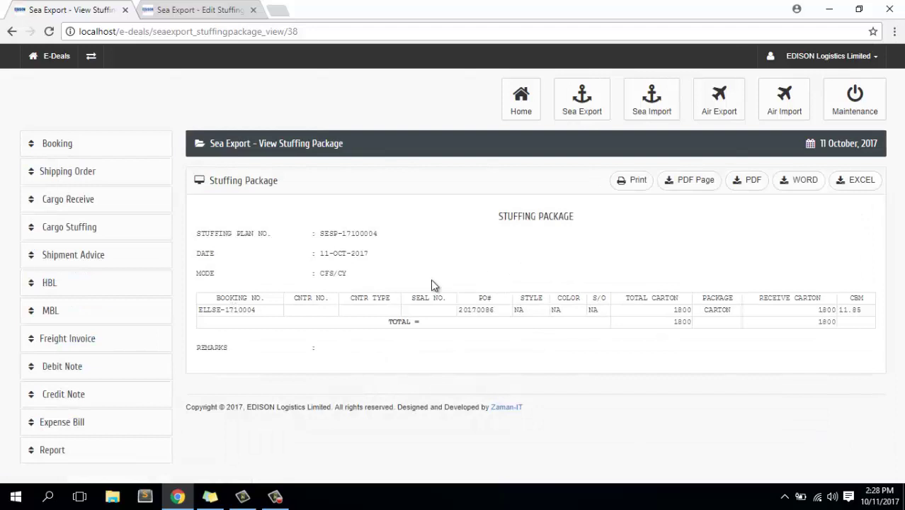
left_click(75, 228)
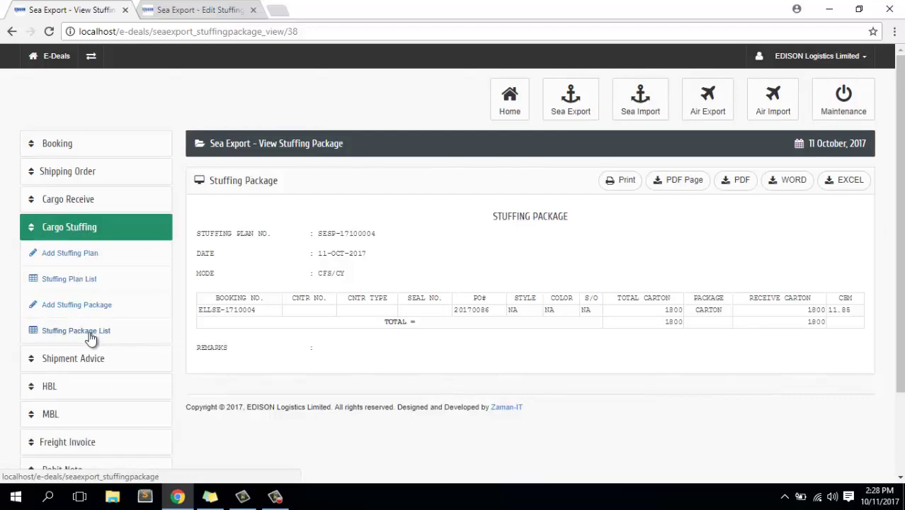
left_click(90, 337)
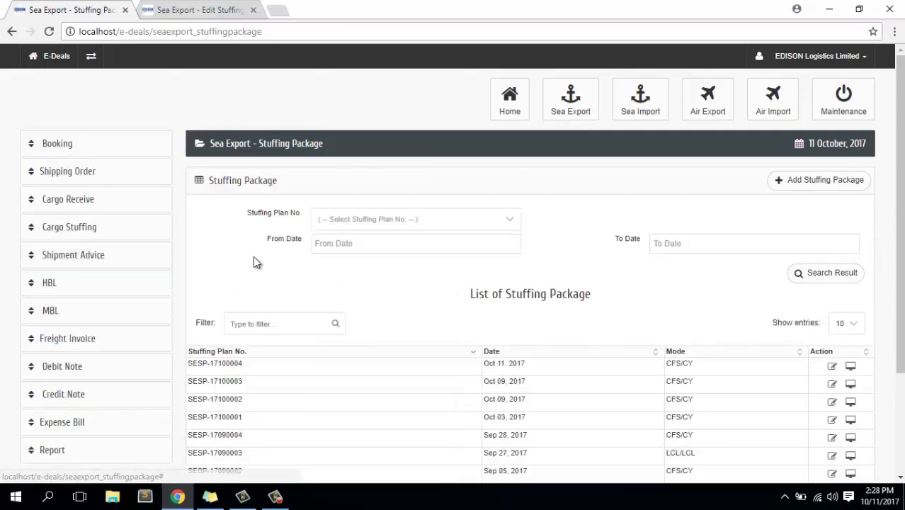
Create a shipment advice by stuffing plan number SESP-17100004 and submit it.
left_click(112, 260)
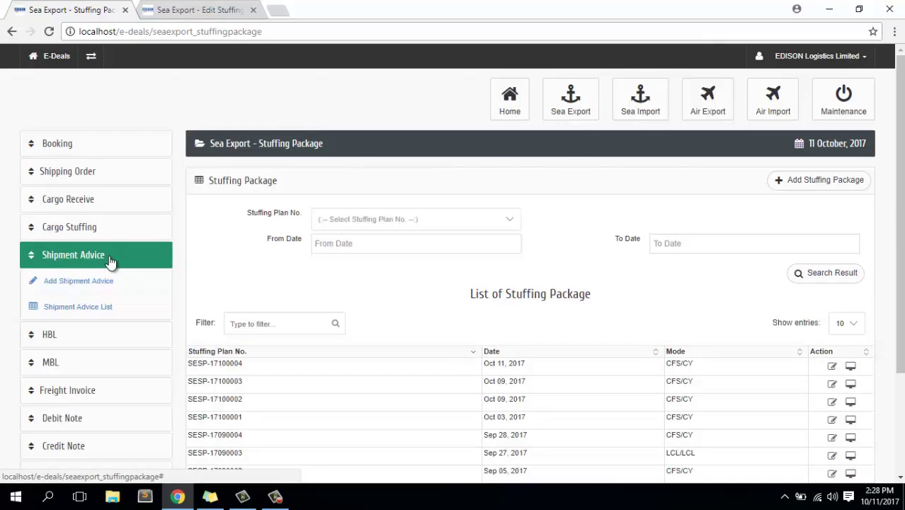
left_click(103, 283)
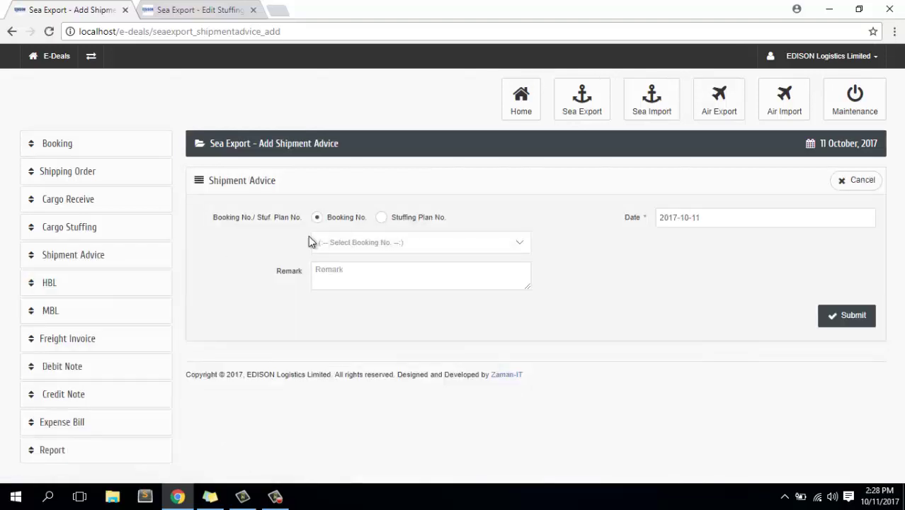
left_click(438, 221)
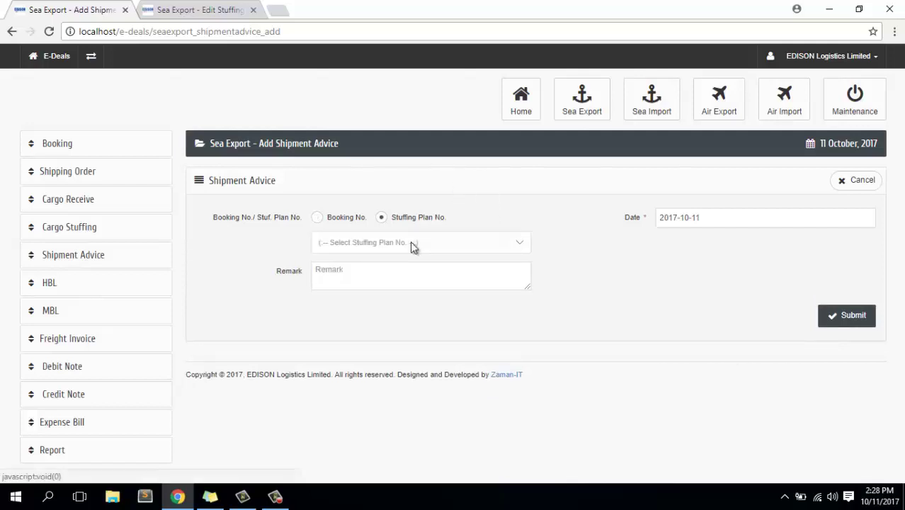
left_click(411, 242)
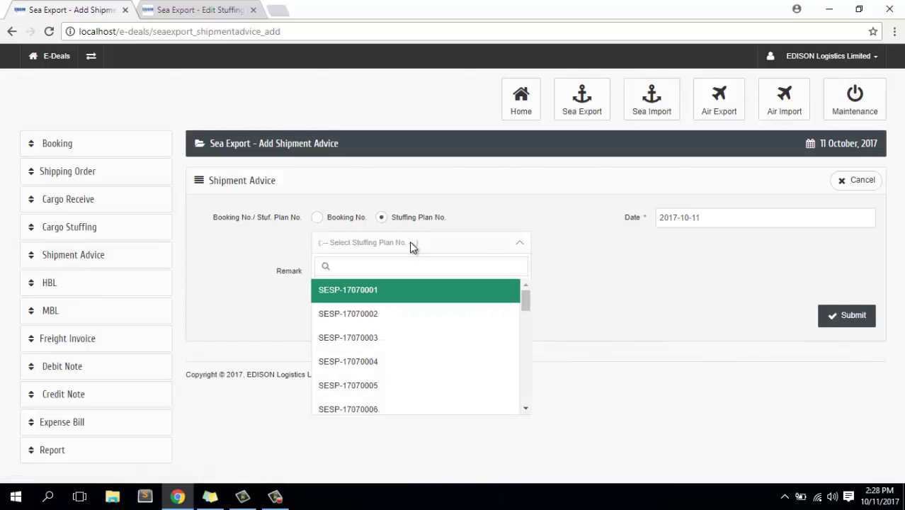
type("100")
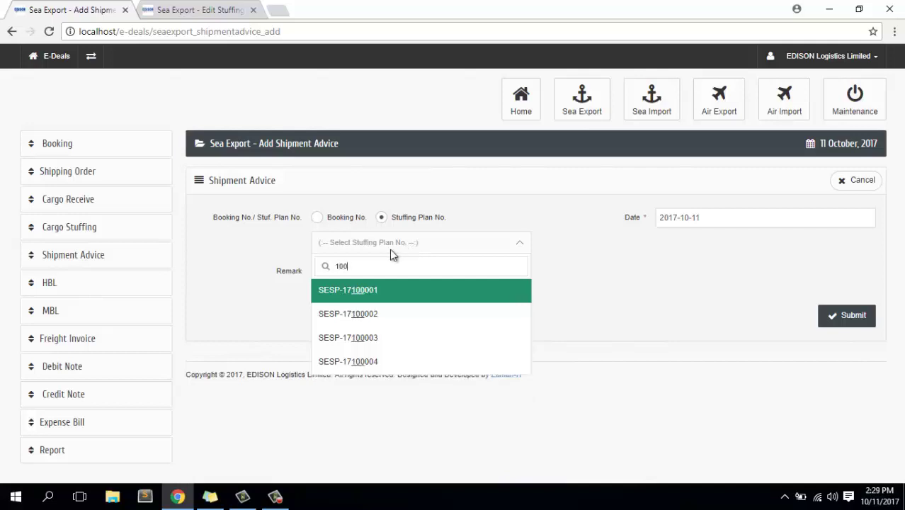
left_click(374, 362)
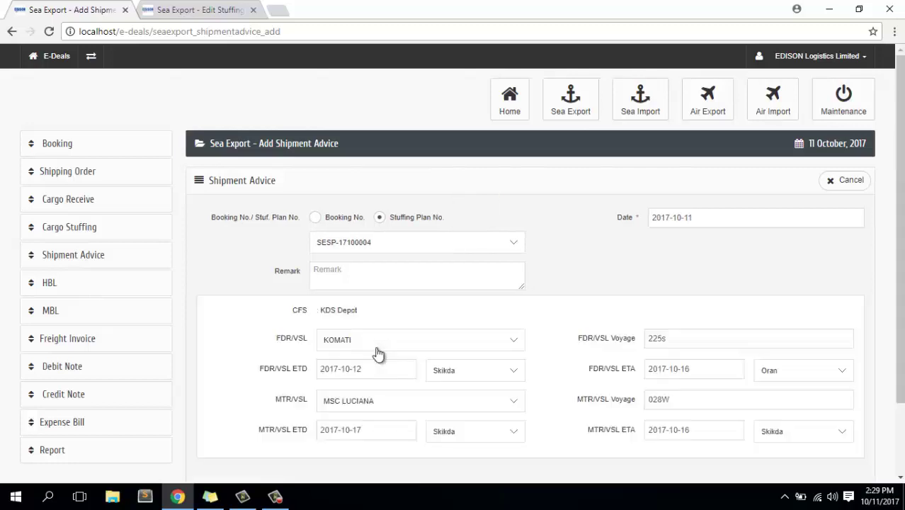
scroll(552, 323, "down", 1)
scroll(553, 323, "down", 2)
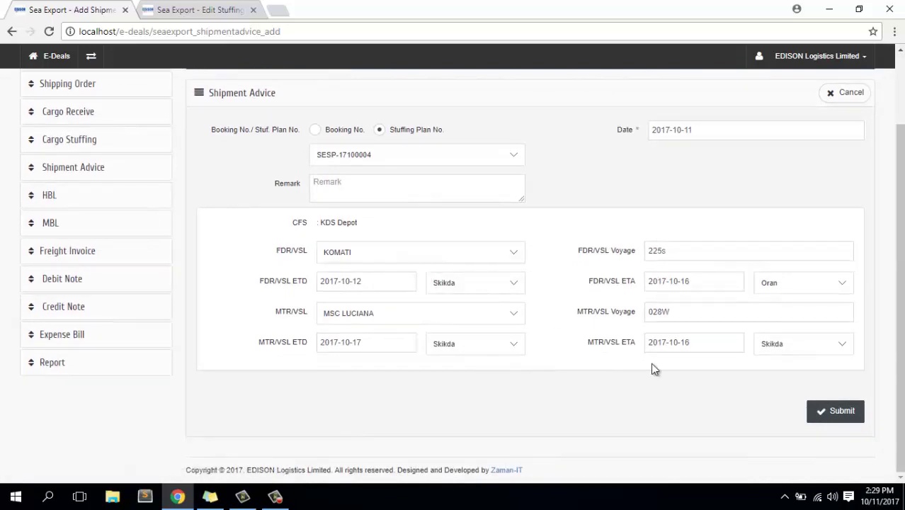
left_click(846, 416)
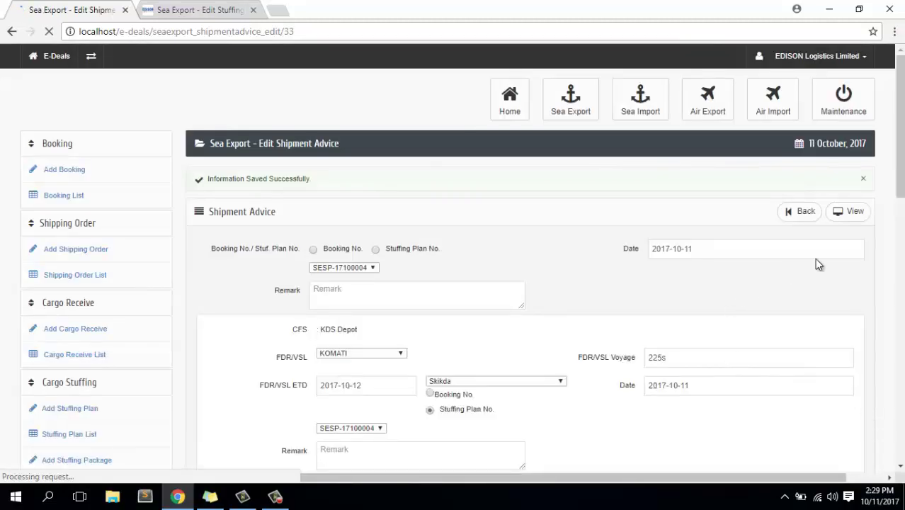
Review the printable Shipment Advice for SESP-17100004 and expand its sidebar sub-pages.
left_click(852, 212)
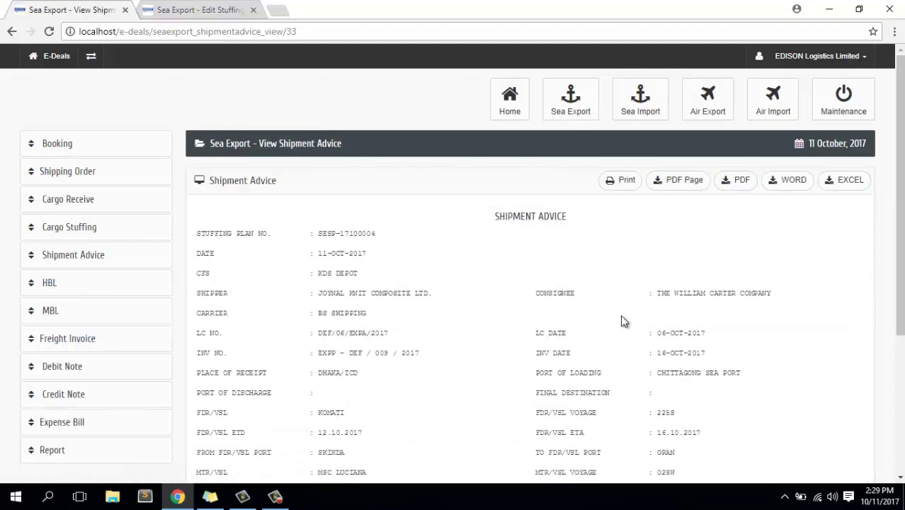
scroll(622, 321, "down", 3)
scroll(622, 322, "up", 2)
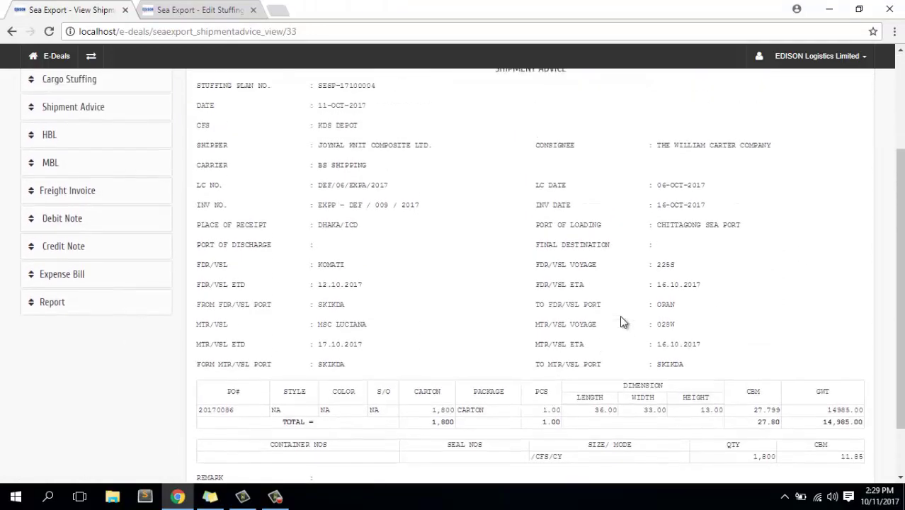
scroll(621, 321, "down", 1)
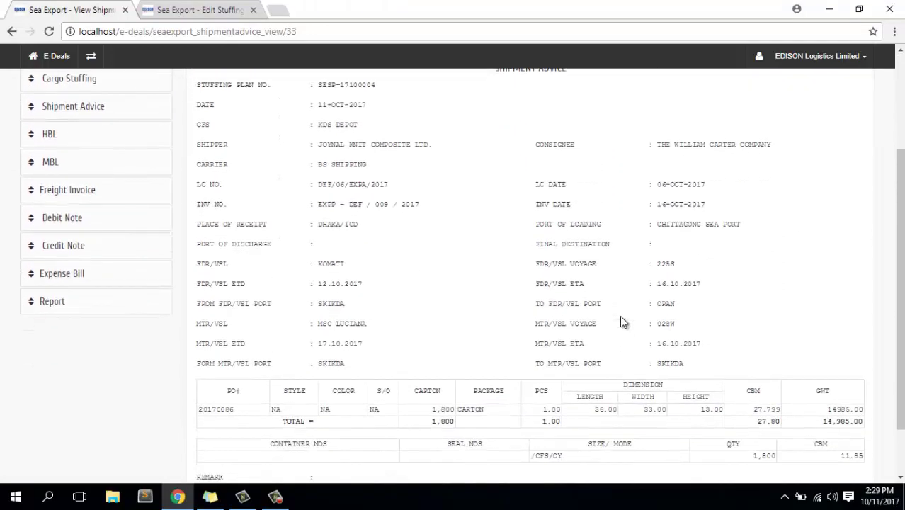
scroll(621, 321, "up", 1)
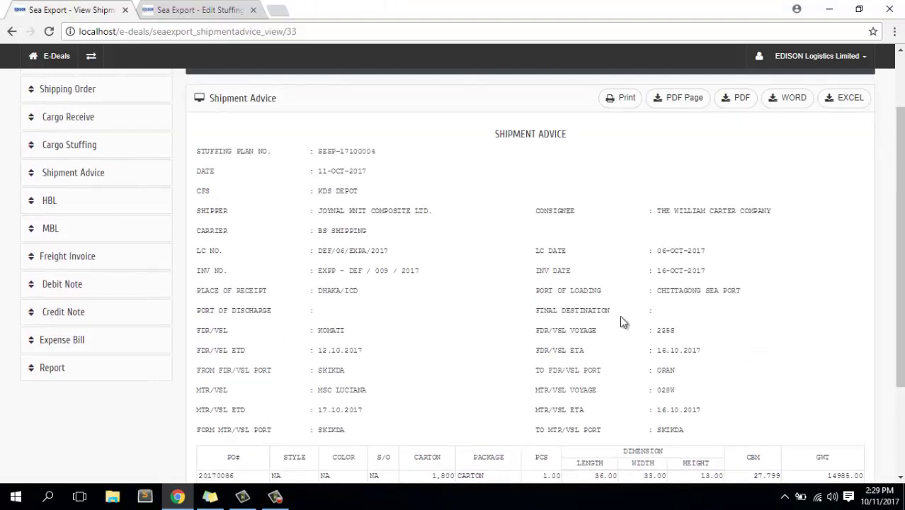
left_click(71, 180)
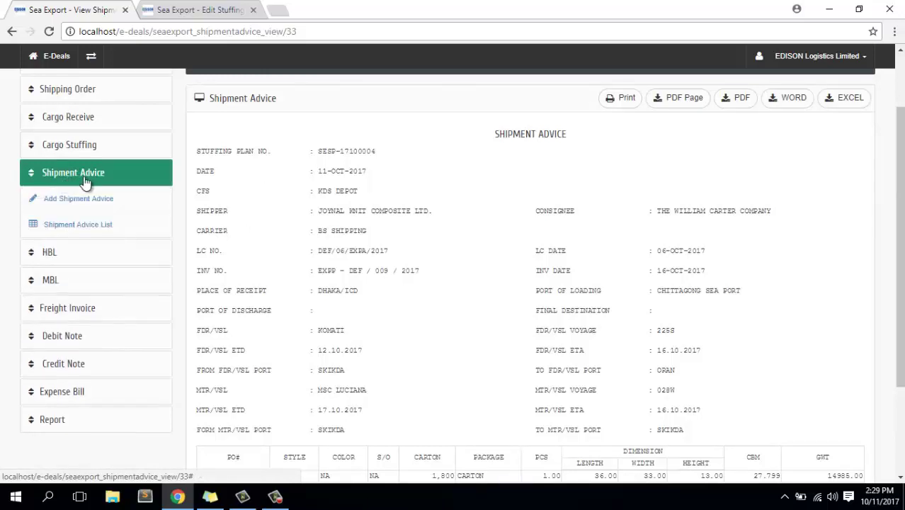
Start a new HBL, choose ELLSE-1710004, and review the auto-filled party and vessel details.
left_click(92, 261)
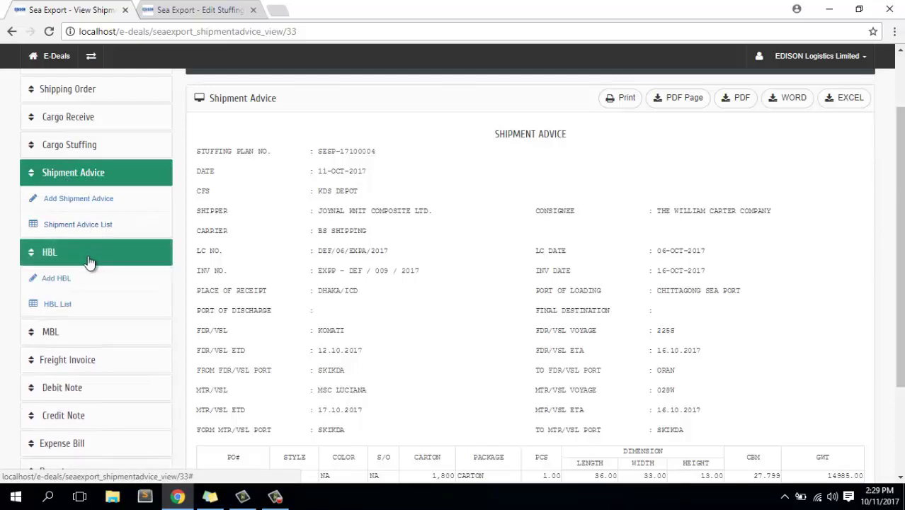
left_click(60, 281)
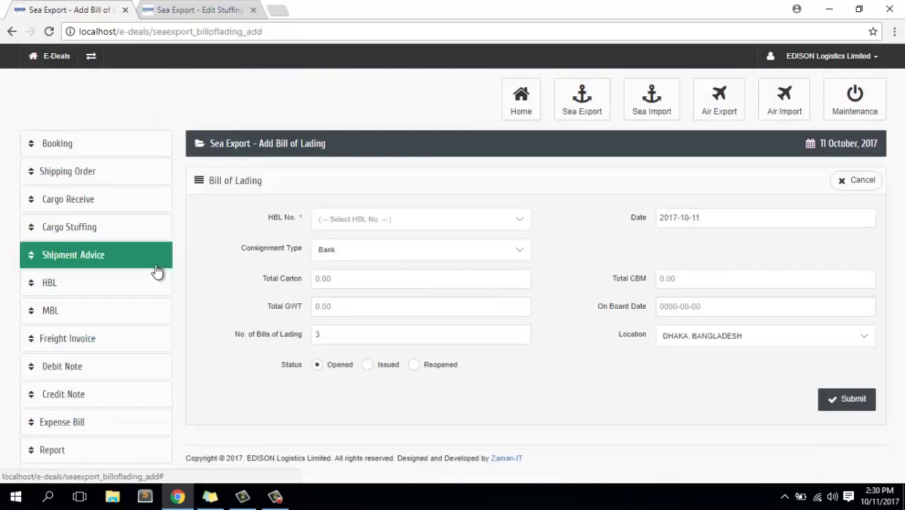
left_click(416, 220)
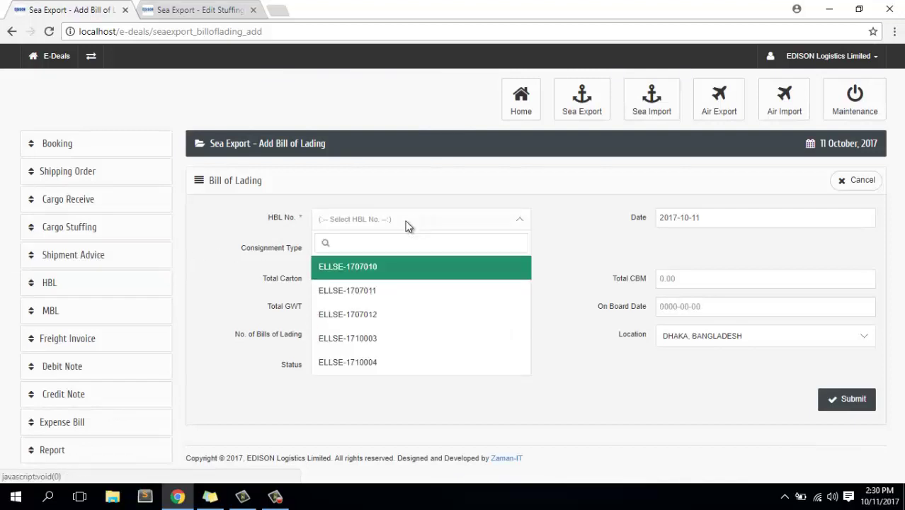
left_click(379, 364)
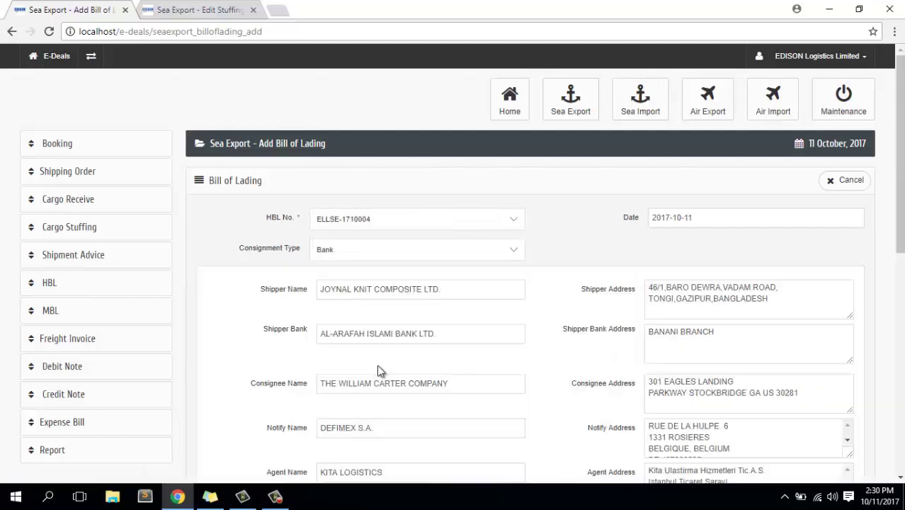
scroll(501, 296, "down", 1)
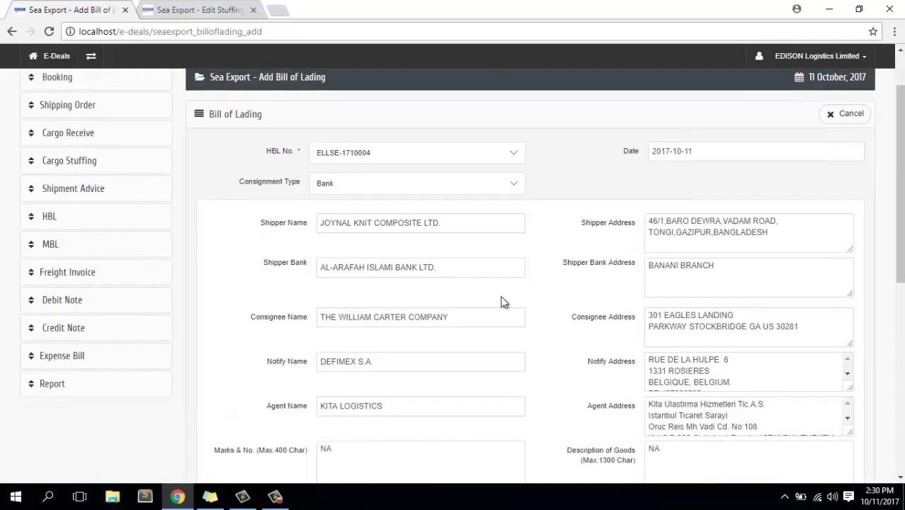
scroll(501, 301, "down", 4)
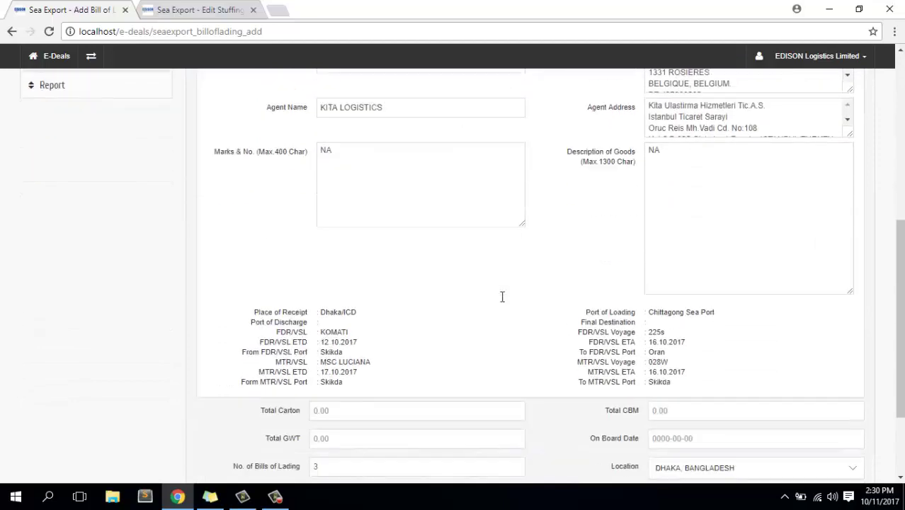
scroll(502, 296, "down", 1)
scroll(502, 296, "down", 1)
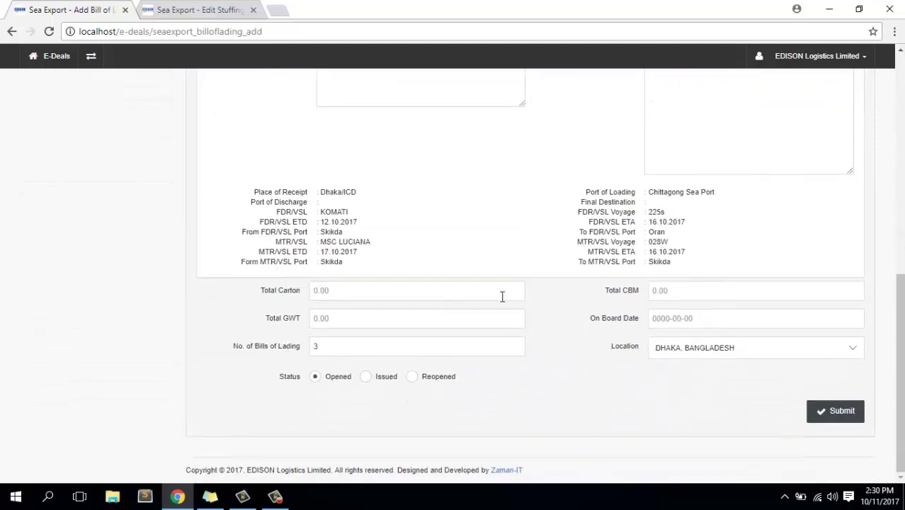
scroll(503, 296, "up", 6)
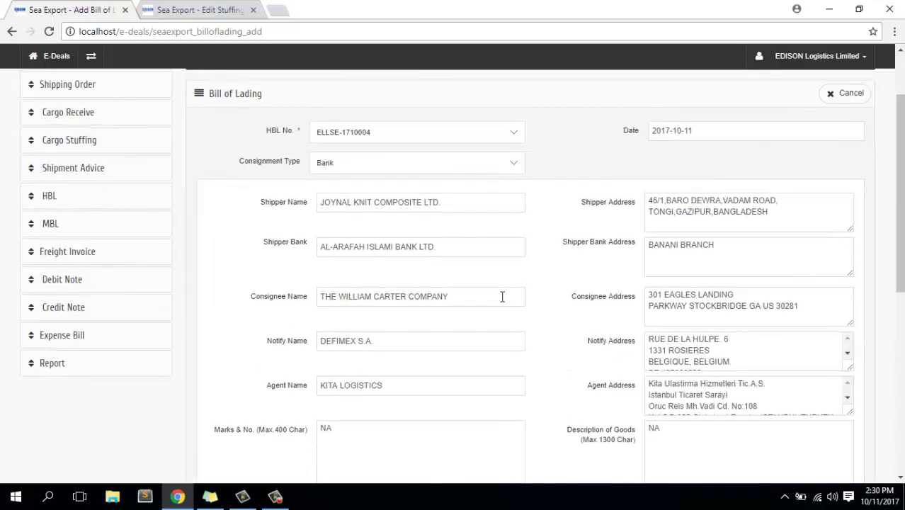
scroll(502, 296, "down", 3)
scroll(502, 296, "up", 2)
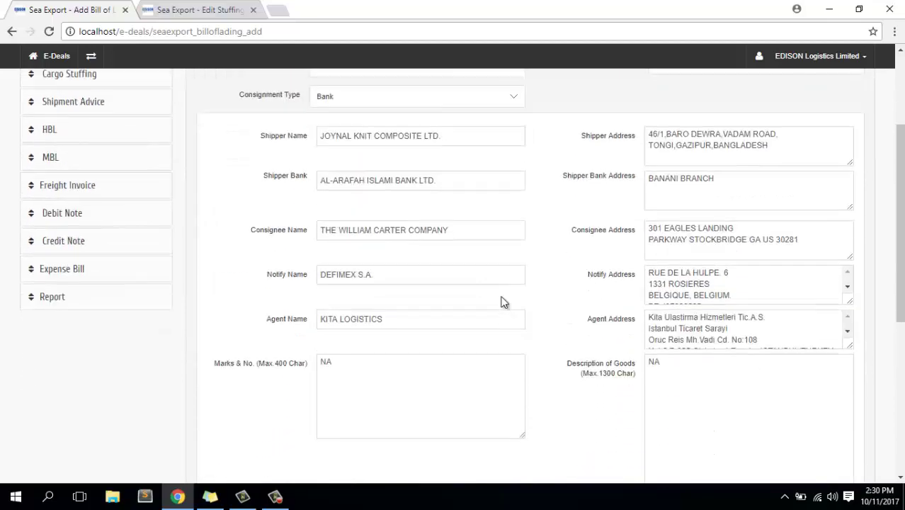
scroll(502, 302, "up", 2)
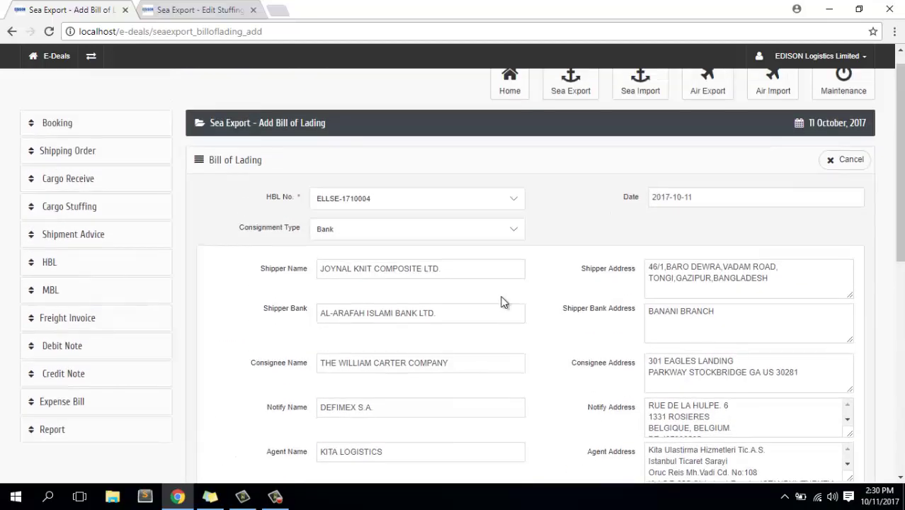
scroll(502, 302, "down", 7)
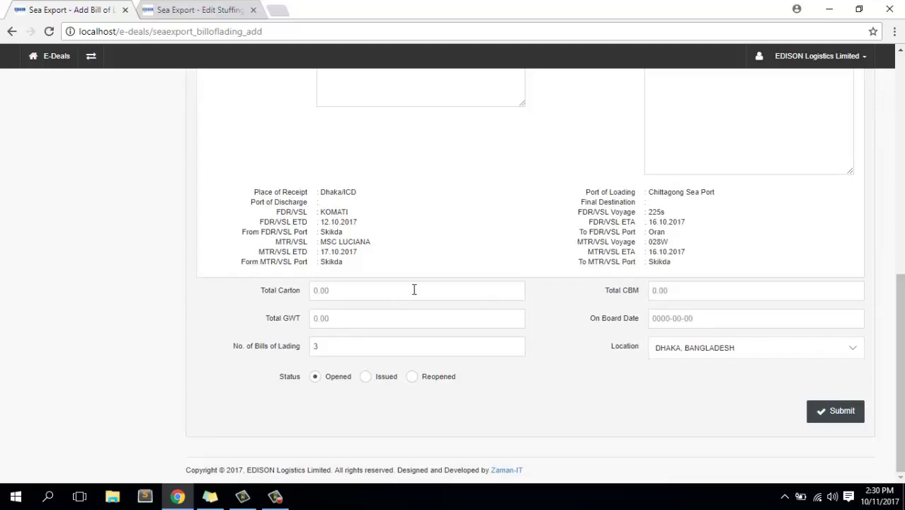
Enter 1800 as the Total Carton on the ELLSE-1710004 bill of lading.
left_click(276, 498)
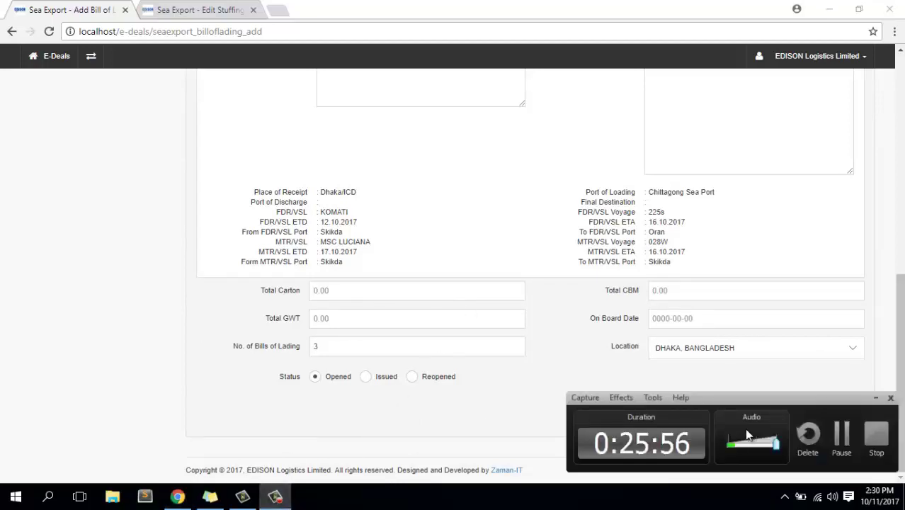
left_click(840, 429)
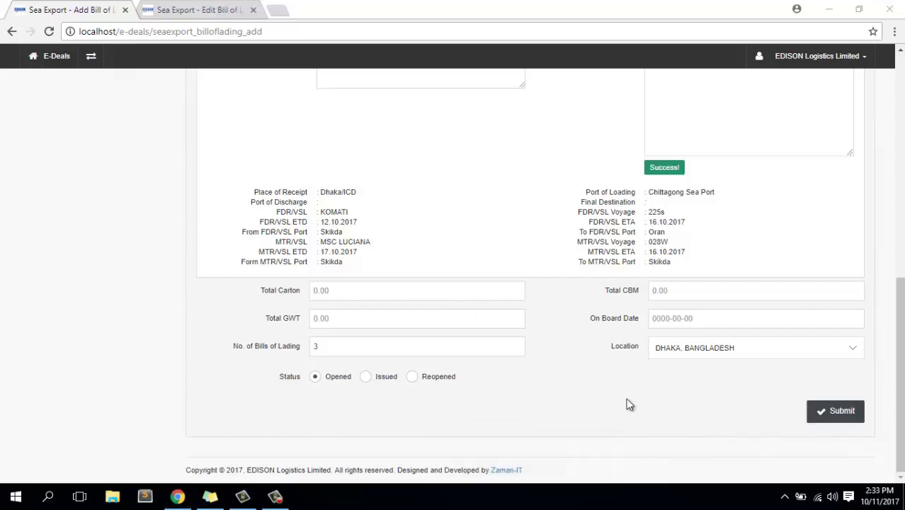
left_click(381, 291)
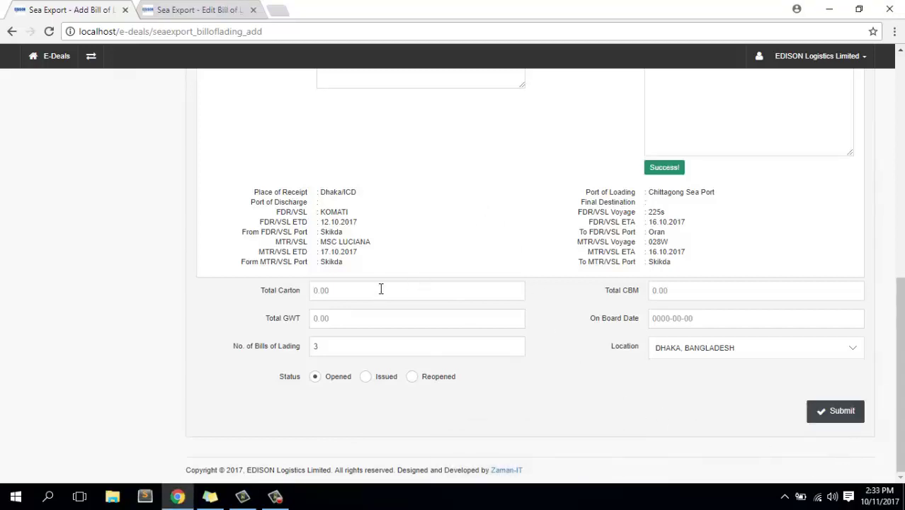
scroll(381, 288, "up", 10)
left_click(85, 177)
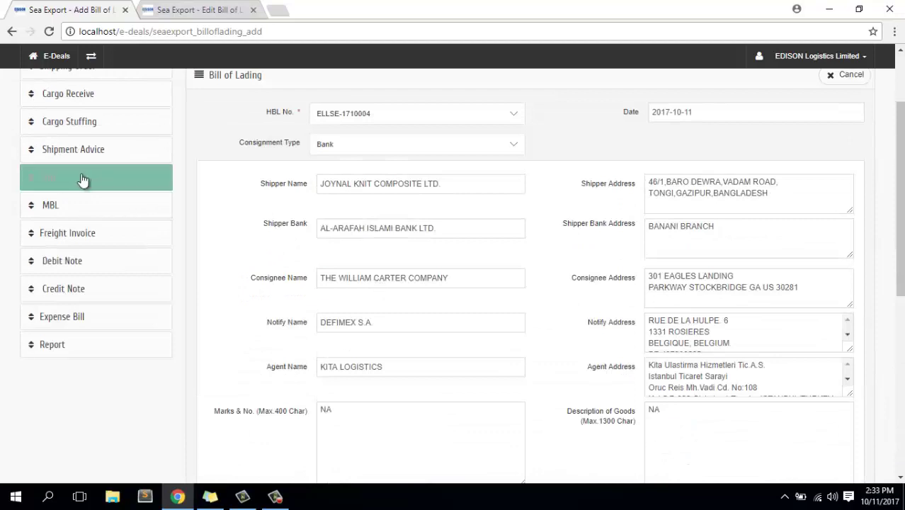
scroll(417, 248, "down", 10)
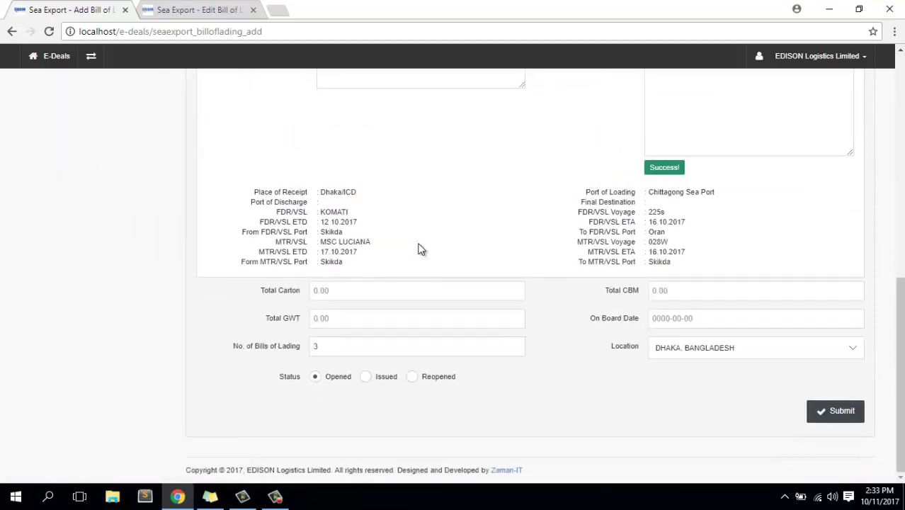
left_click(337, 292)
left_click(340, 291)
type("1800")
Enter Total GWT 1200, Total CBM 11.76 and On Board Date 12 October 2017.
left_click(340, 318)
type("1200")
left_click(705, 293)
type("11.76")
left_click(670, 318)
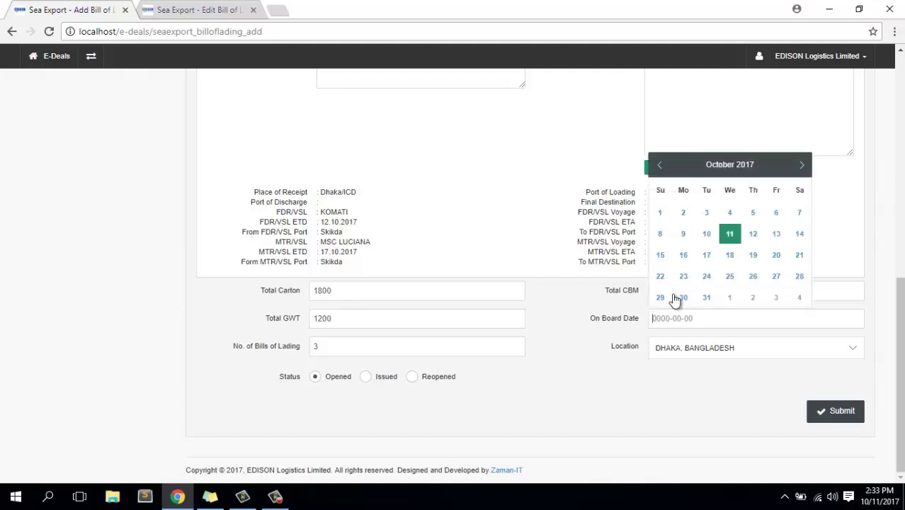
left_click(753, 234)
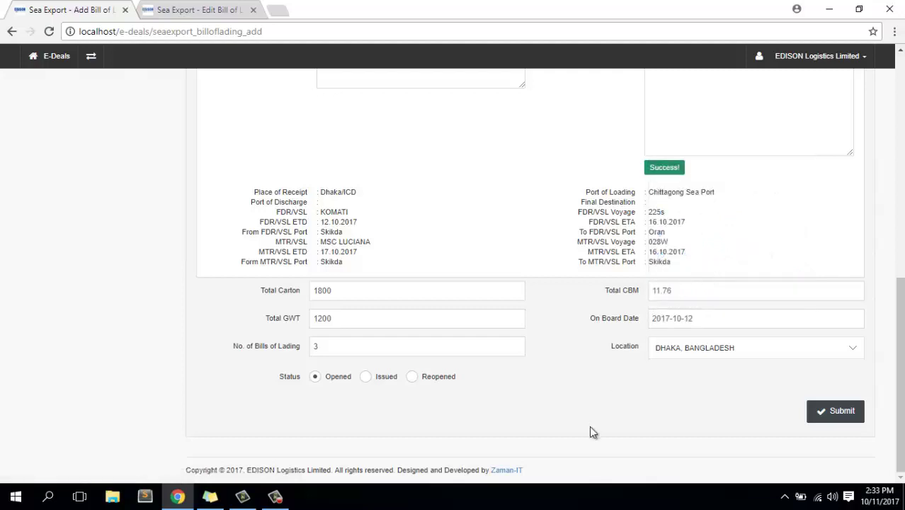
Save the ELLSE-1710004 bill of lading and open its printable view.
left_click(856, 416)
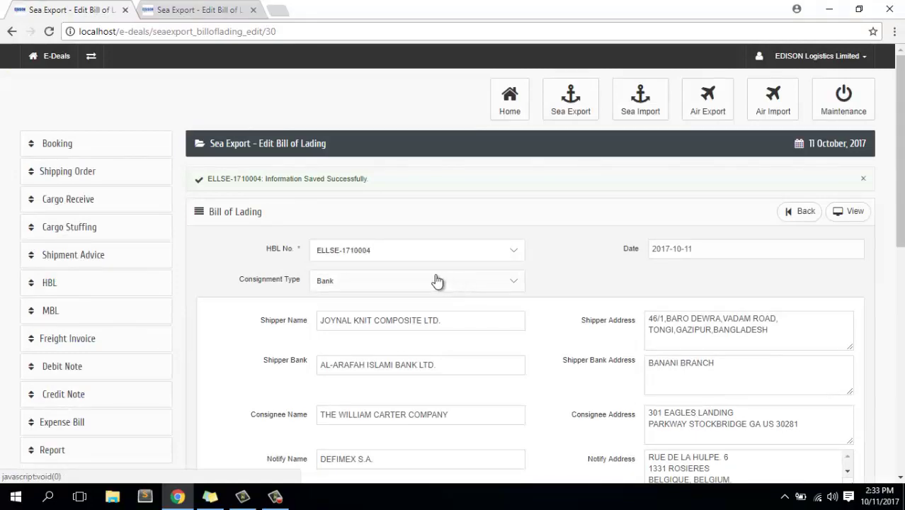
scroll(248, 278, "down", 3)
scroll(248, 278, "down", 10)
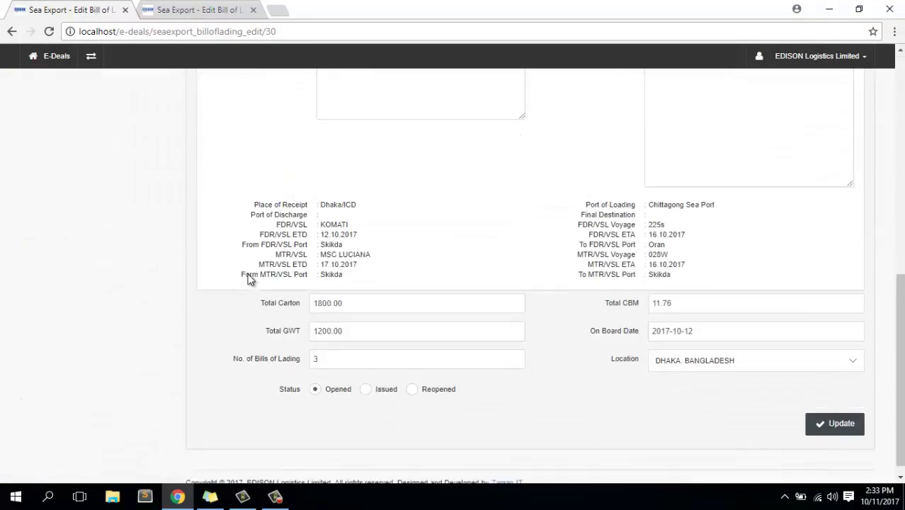
scroll(606, 271, "up", 15)
left_click(852, 219)
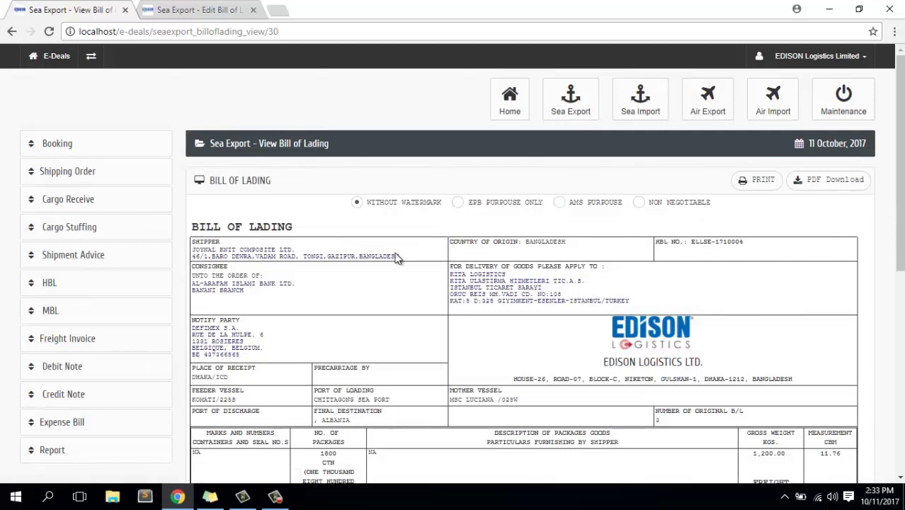
Review the printable bill and apply the EPB Purpose Only watermark.
scroll(396, 258, "down", 6)
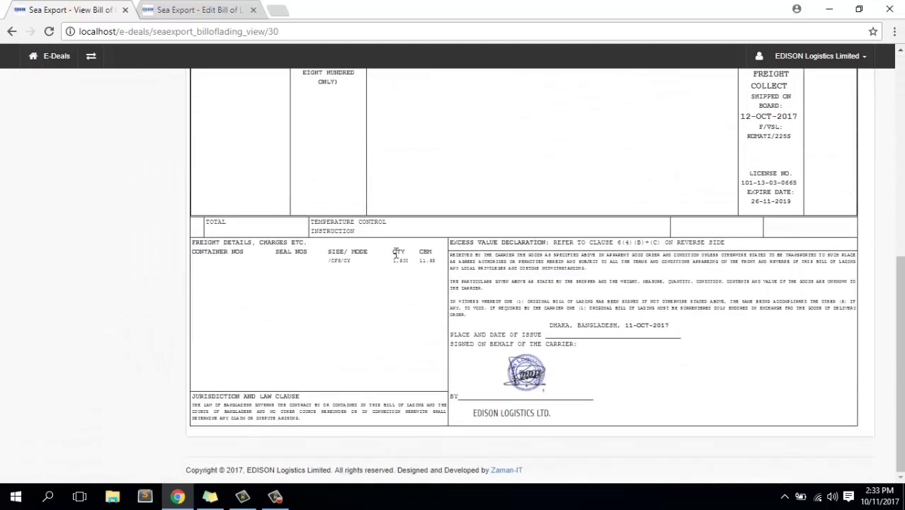
scroll(397, 255, "up", 6)
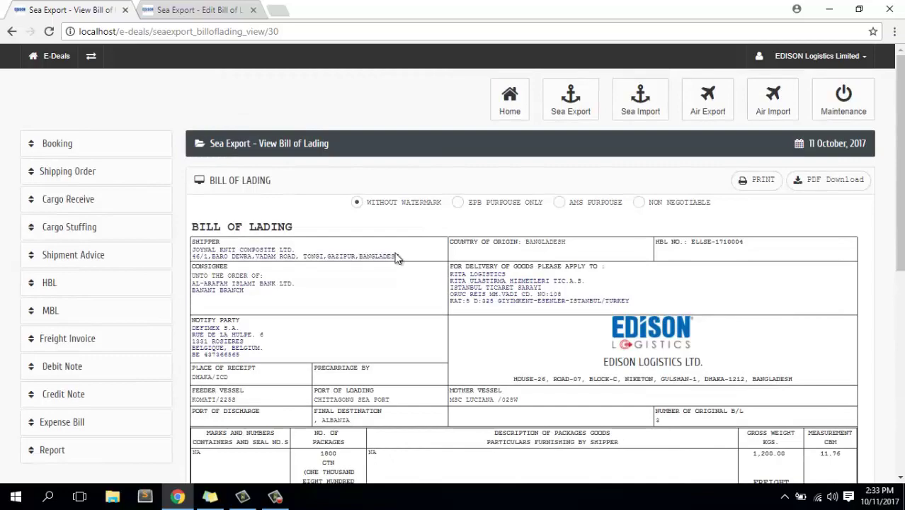
scroll(397, 258, "down", 6)
scroll(397, 259, "up", 6)
scroll(397, 258, "down", 8)
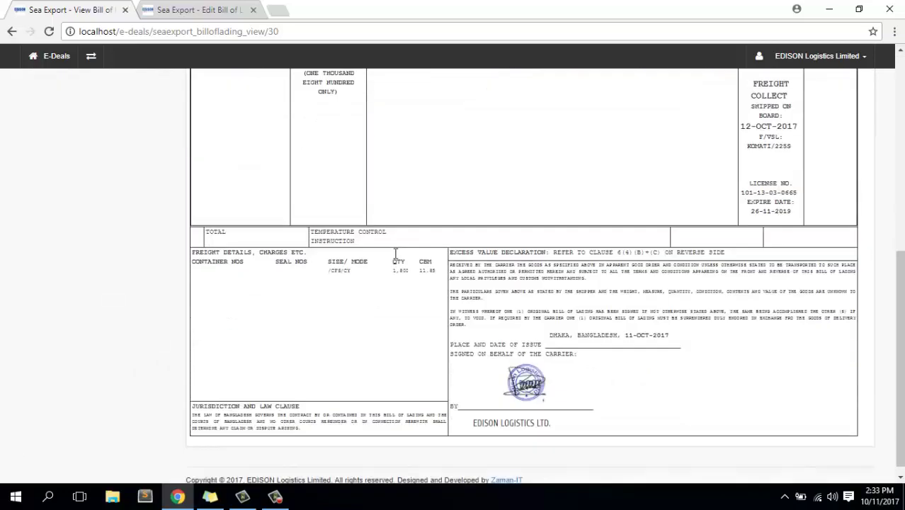
scroll(397, 259, "up", 7)
scroll(397, 259, "up", 1)
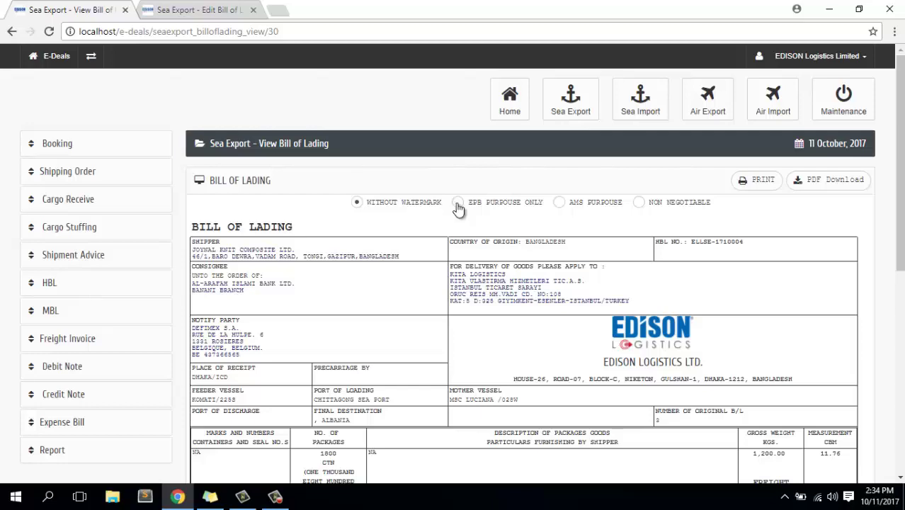
left_click(458, 203)
Switch the bill's watermark to AMS Purpose.
scroll(472, 244, "down", 5)
scroll(227, 365, "up", 2)
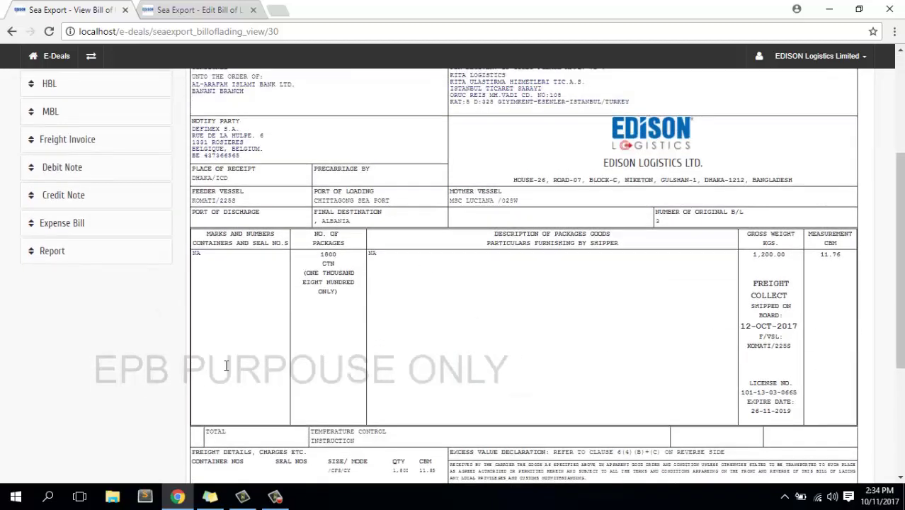
scroll(501, 353, "up", 3)
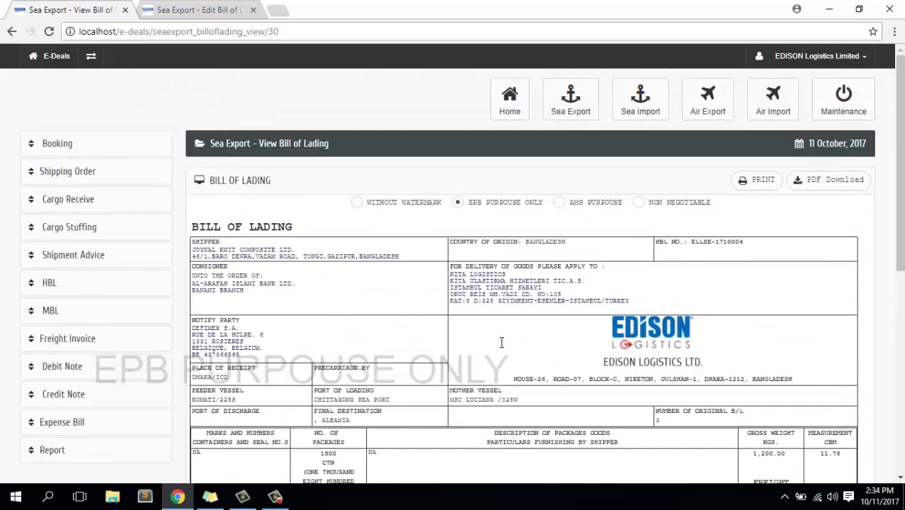
left_click(559, 203)
Change the watermark to Non Negotiable and check the document.
scroll(535, 358, "down", 4)
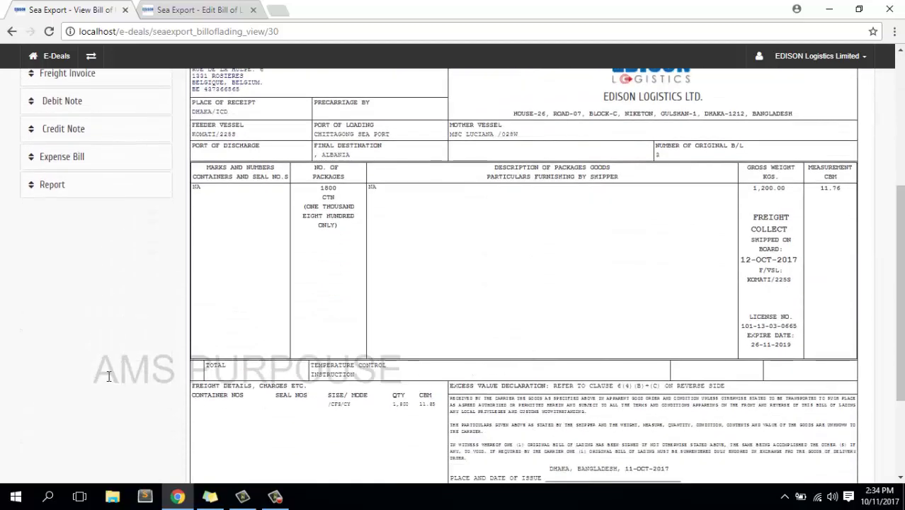
left_click_drag(123, 359, 464, 344)
scroll(540, 345, "up", 1)
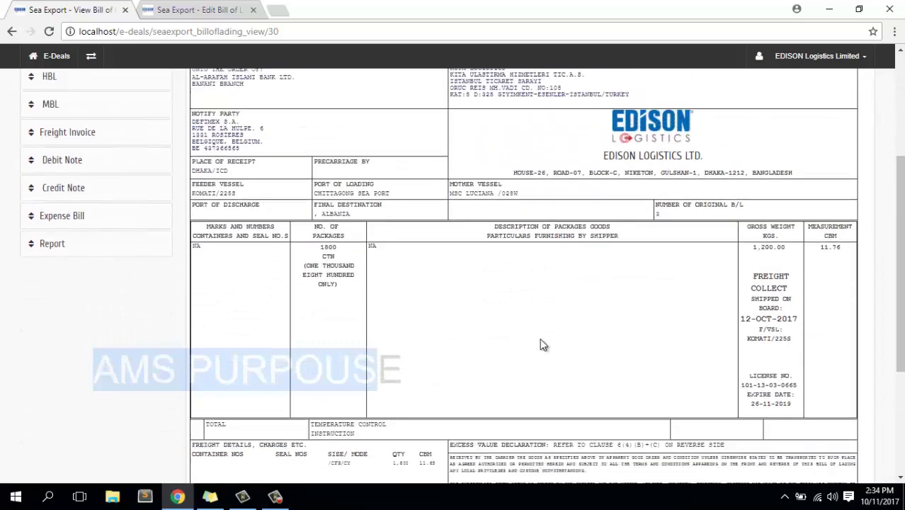
scroll(540, 345, "up", 3)
left_click(639, 202)
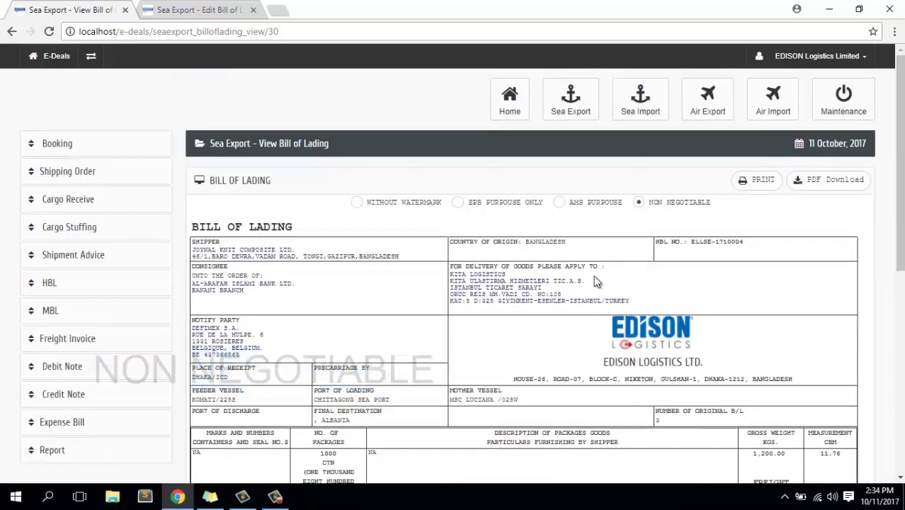
scroll(543, 378, "down", 5)
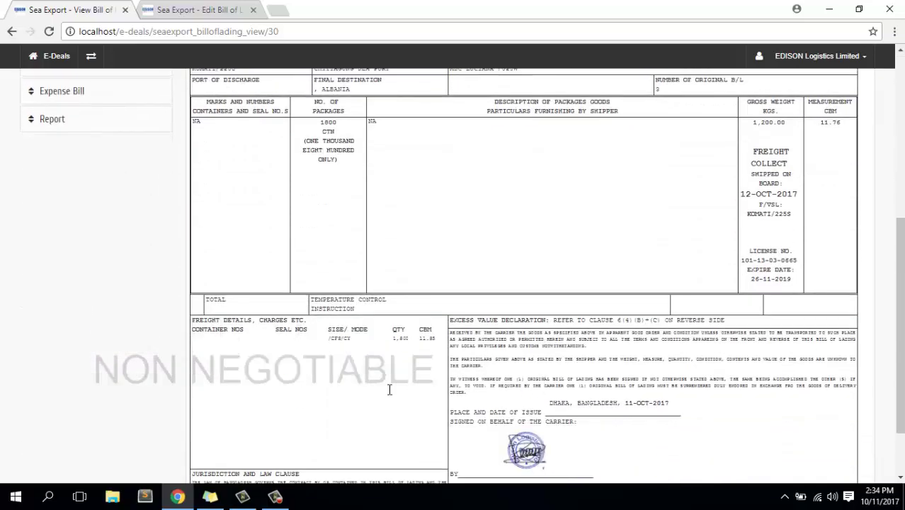
scroll(388, 389, "up", 5)
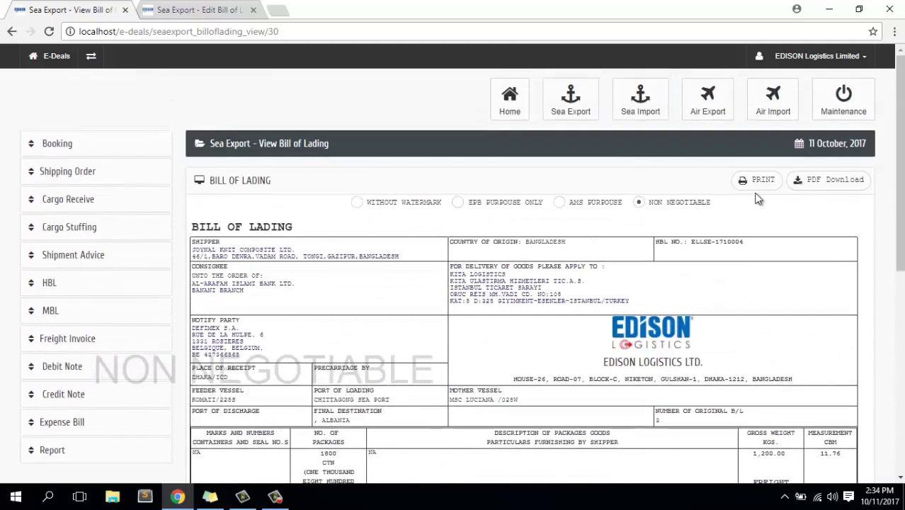
left_click(763, 182)
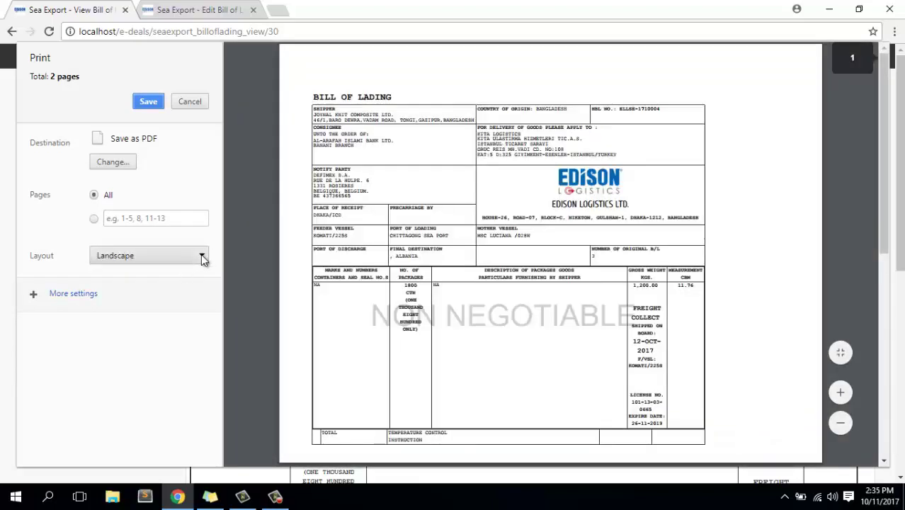
left_click(202, 259)
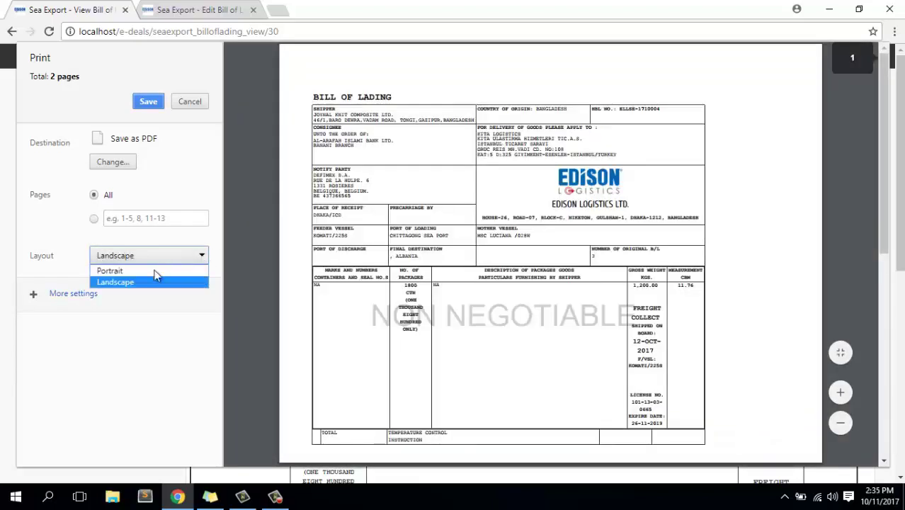
left_click(126, 269)
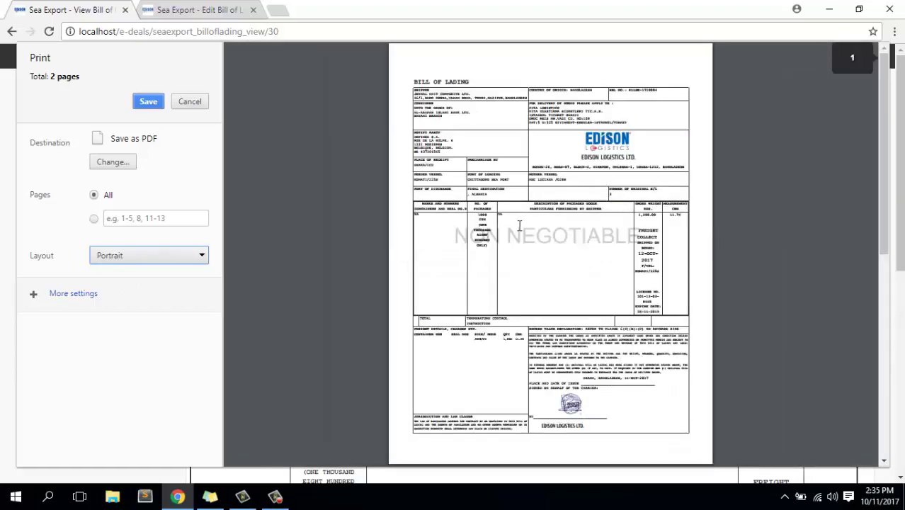
scroll(519, 225, "down", 4)
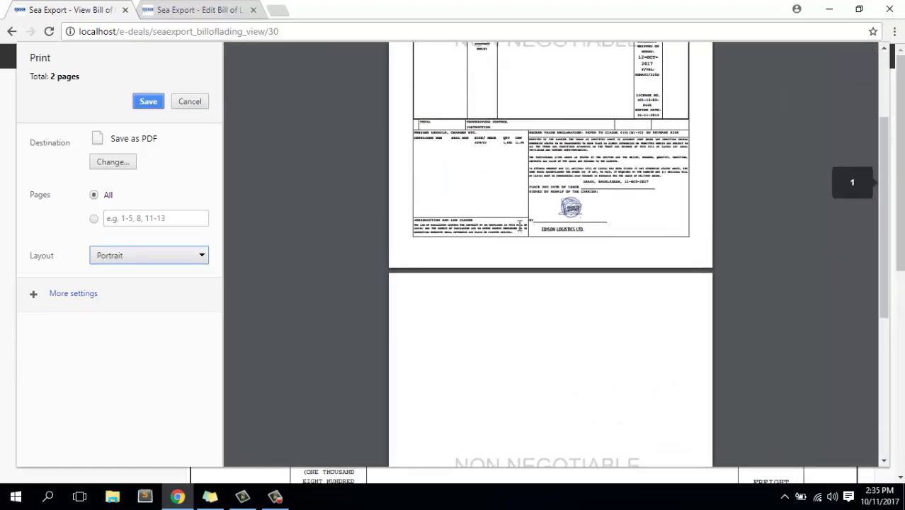
scroll(519, 225, "up", 4)
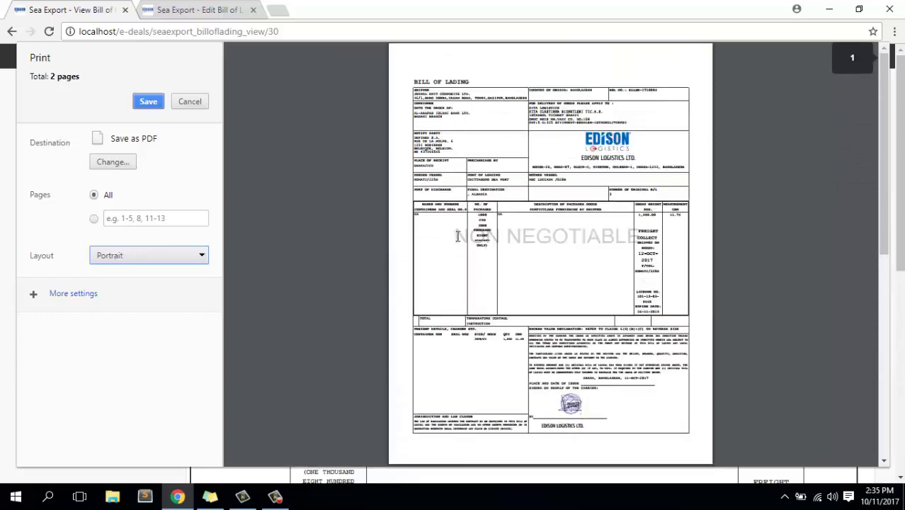
left_click_drag(454, 235, 566, 236)
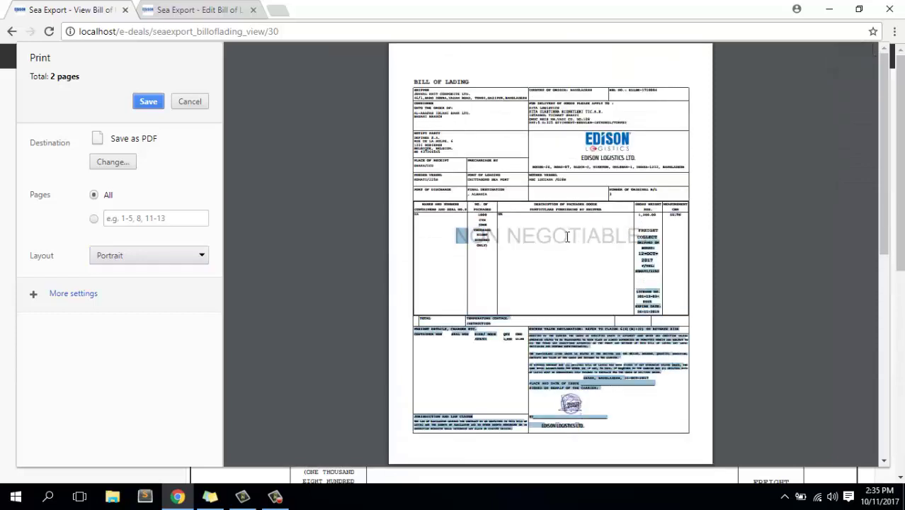
left_click(565, 236)
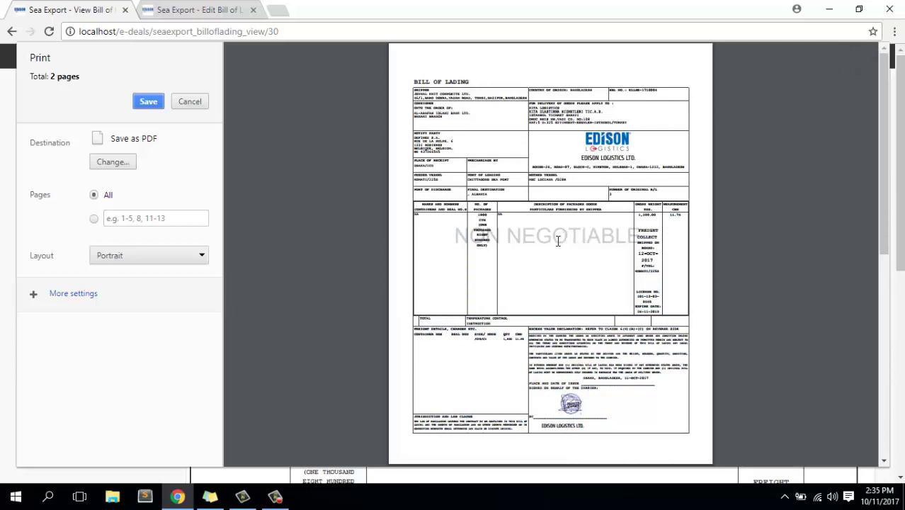
left_click(190, 102)
Show the HBL List and bring up link options for ELLSE-1710004's View Origin icon.
scroll(358, 312, "down", 2)
scroll(357, 306, "down", 2)
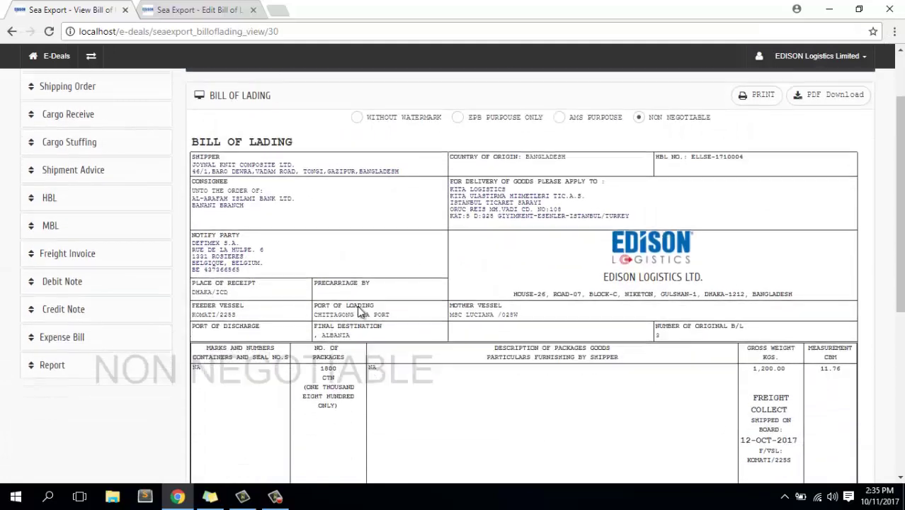
scroll(403, 290, "up", 1)
scroll(404, 296, "up", 1)
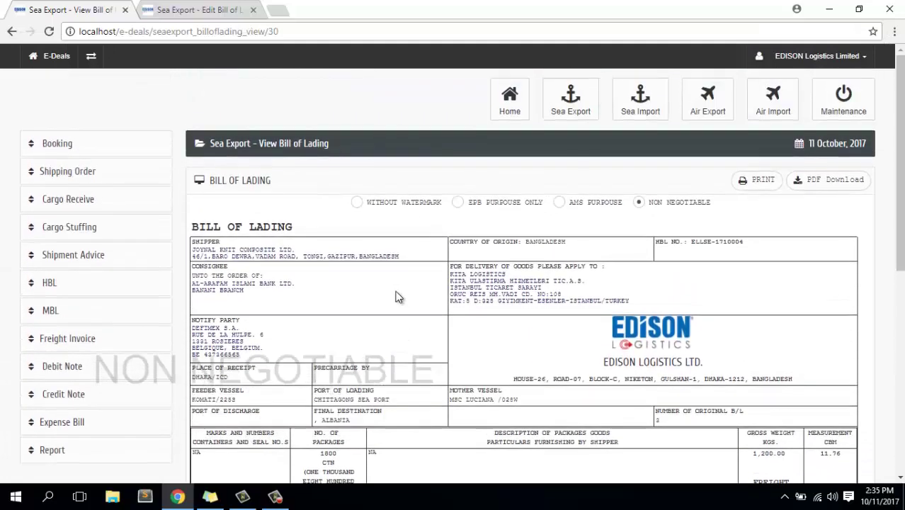
left_click(92, 284)
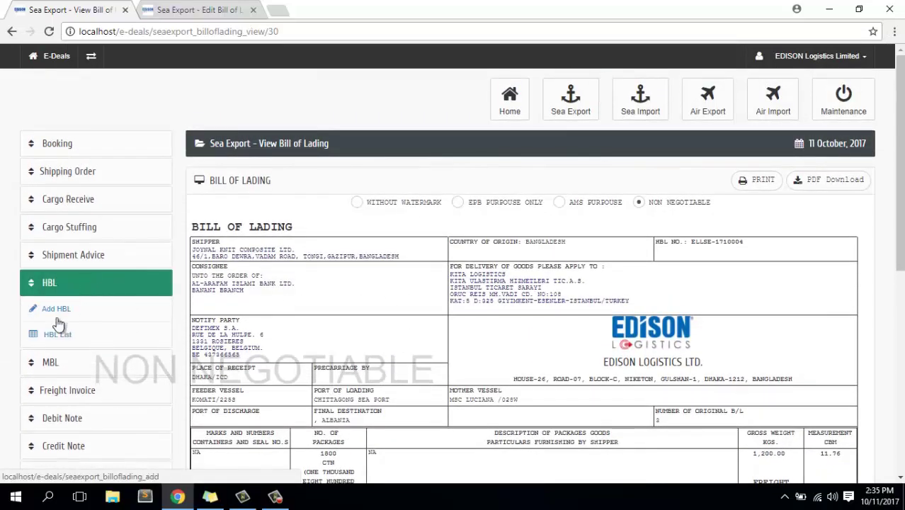
left_click(58, 338)
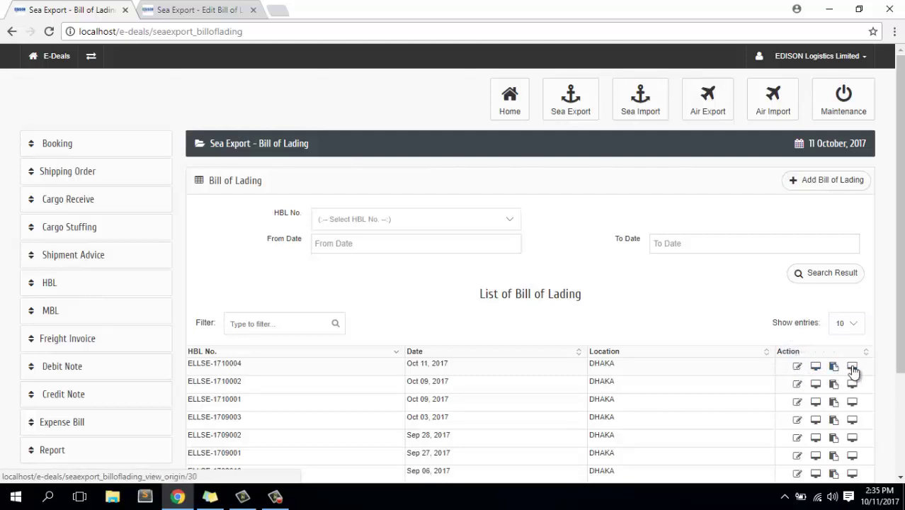
right_click(843, 368)
Open ELLSE-1710004's original-format bill in a new tab, review it, and return to the bill list.
left_click(779, 375)
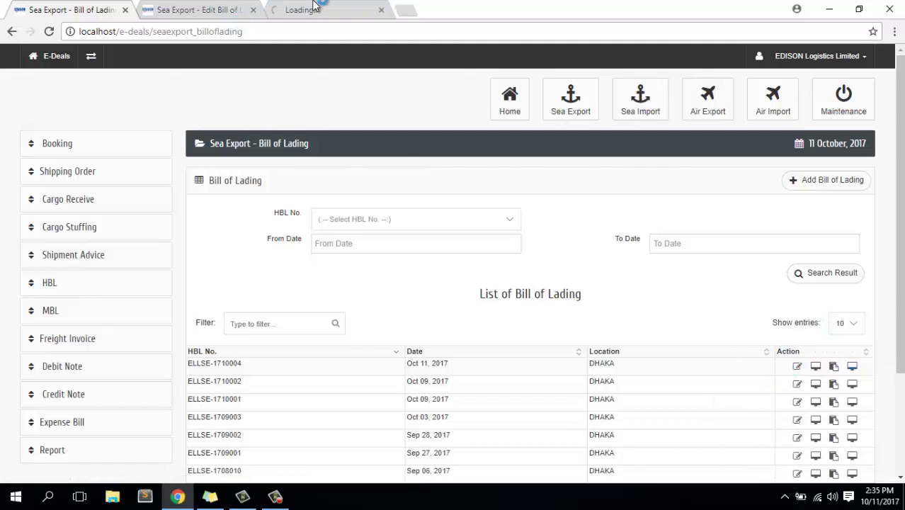
left_click(313, 7)
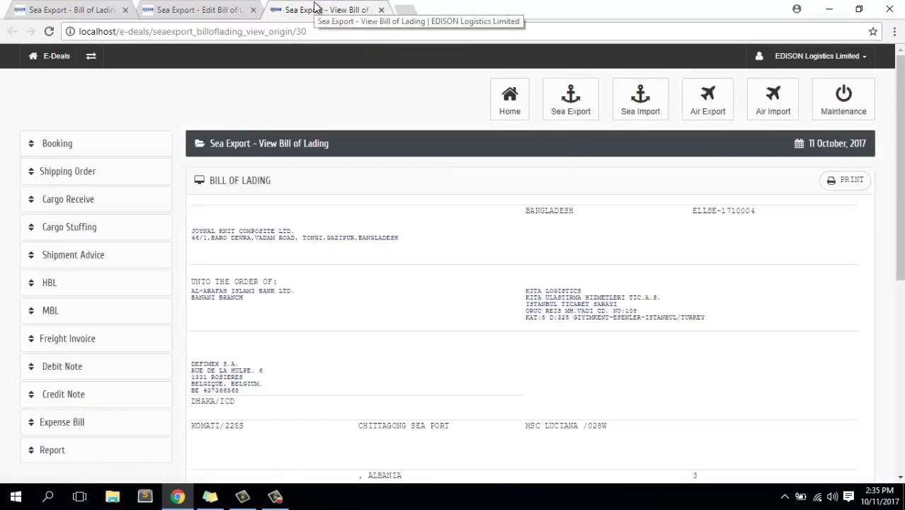
scroll(463, 184, "down", 1)
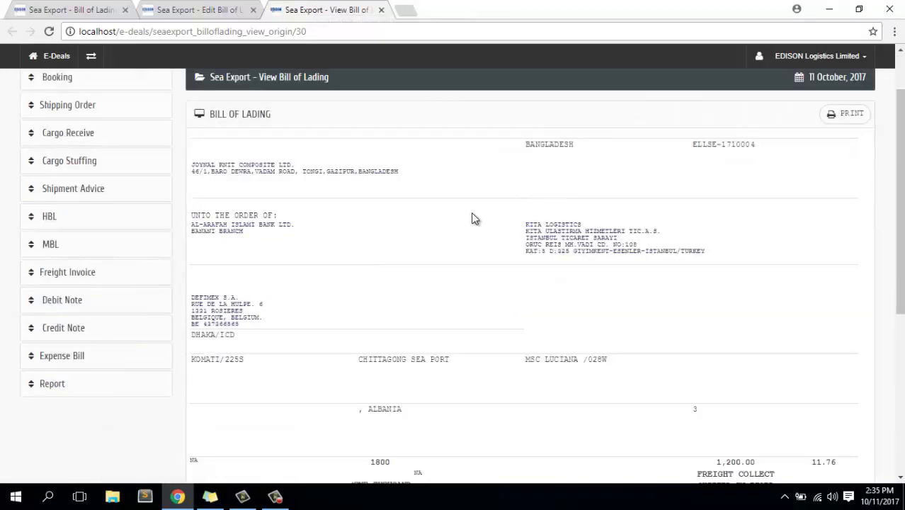
scroll(474, 218, "down", 5)
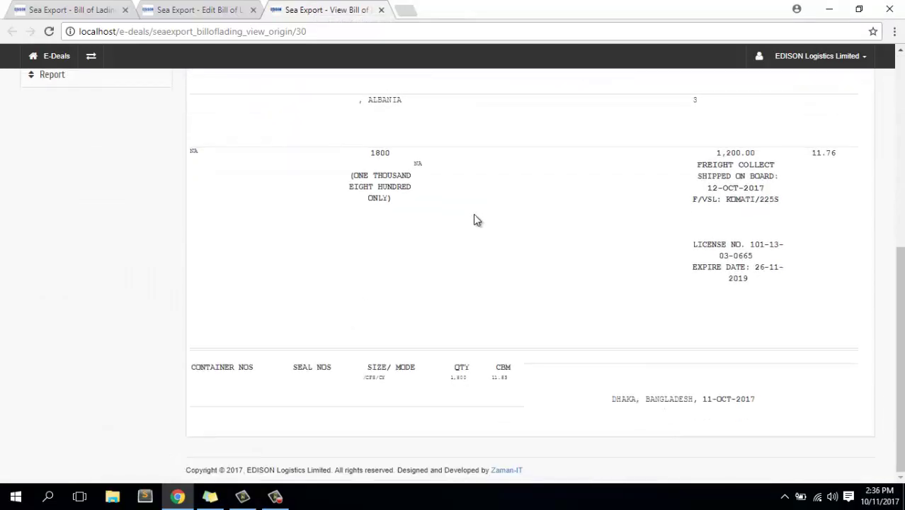
scroll(472, 211, "up", 6)
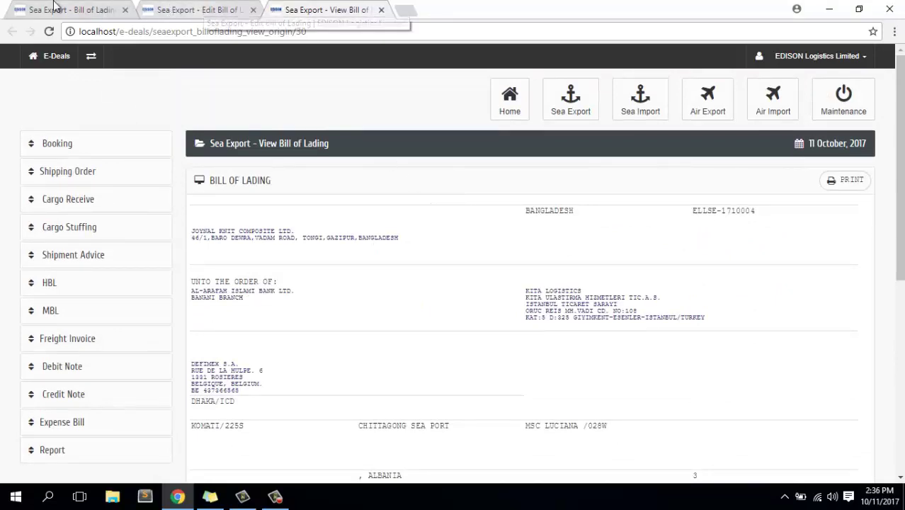
left_click(82, 10)
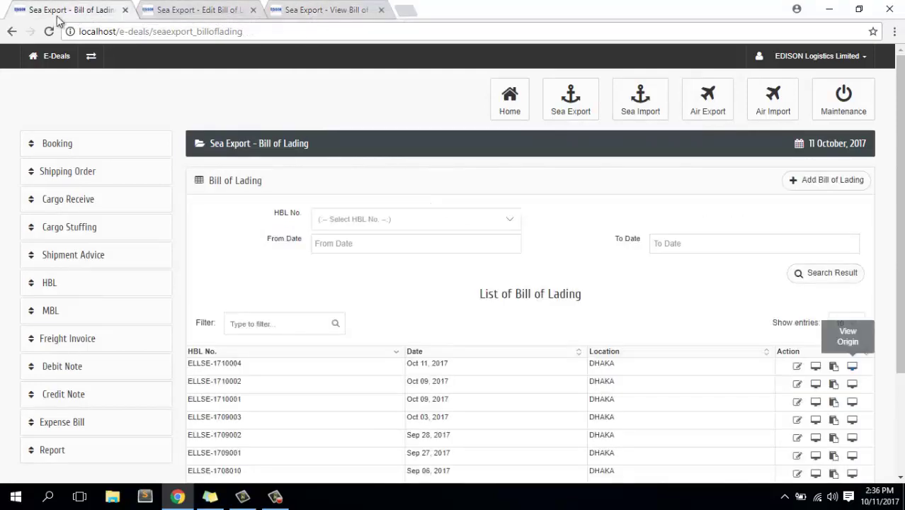
Start a new 1st Leg Master B/L from the MBL menu section.
left_click(94, 313)
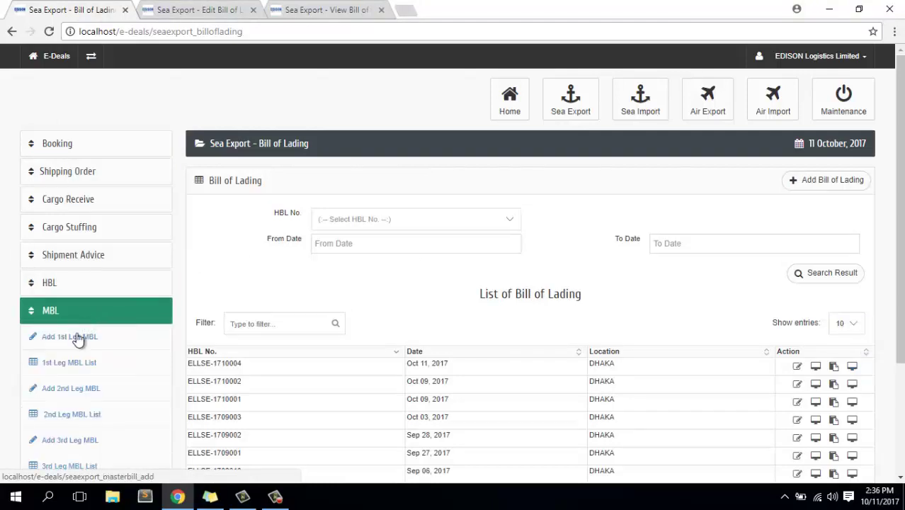
scroll(124, 304, "down", 2)
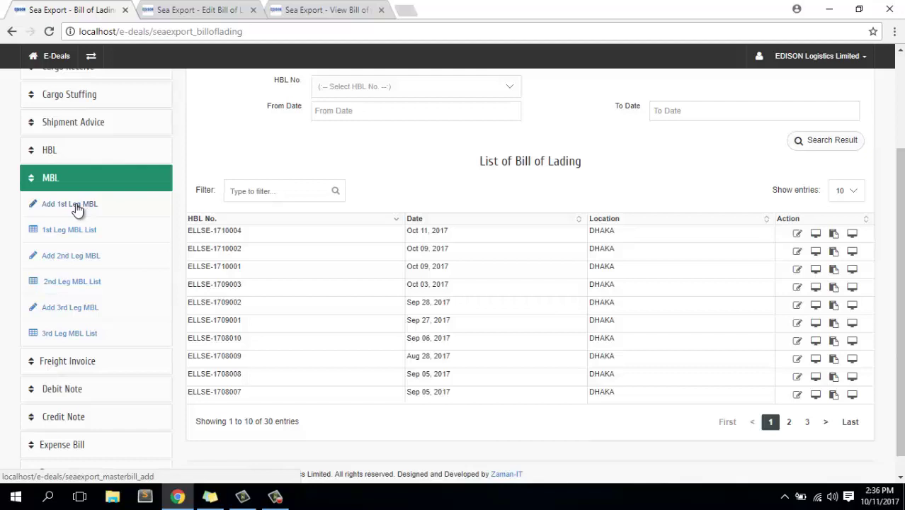
left_click(75, 203)
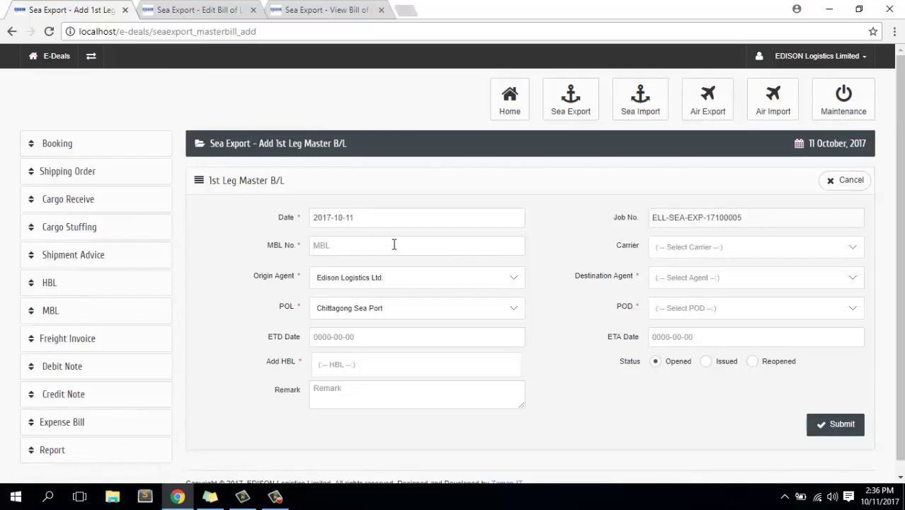
left_click(394, 244)
type("6345634563456")
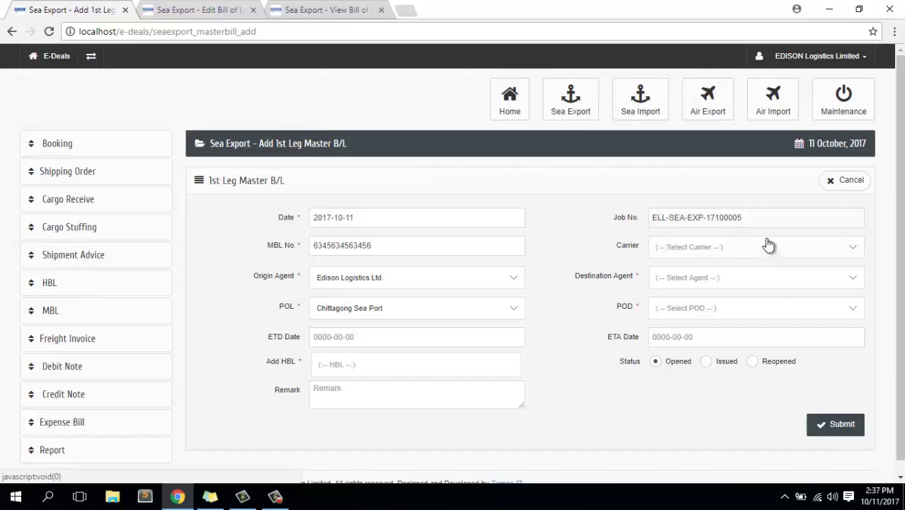
left_click(693, 254)
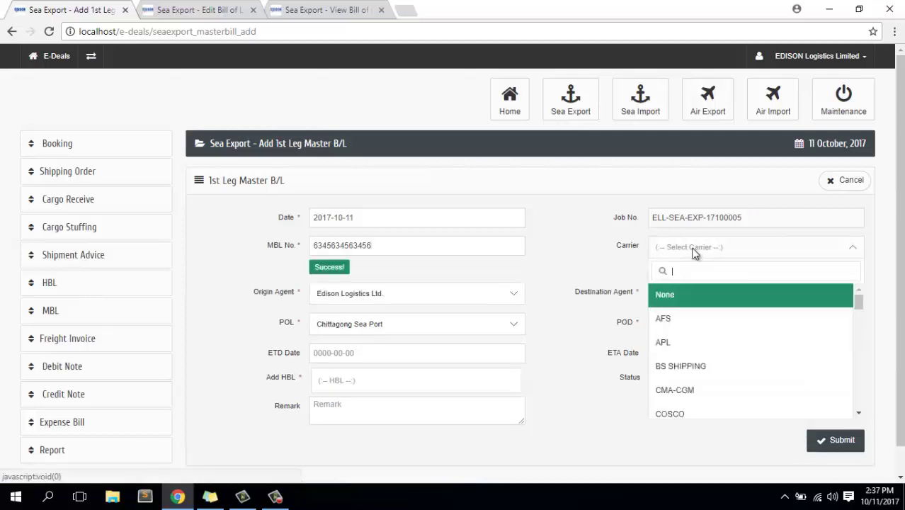
left_click(677, 328)
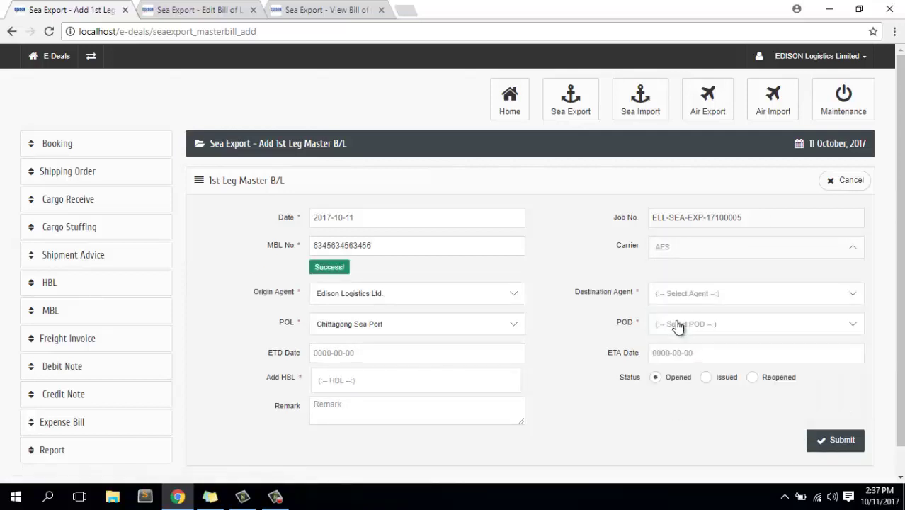
left_click(420, 295)
left_click(373, 389)
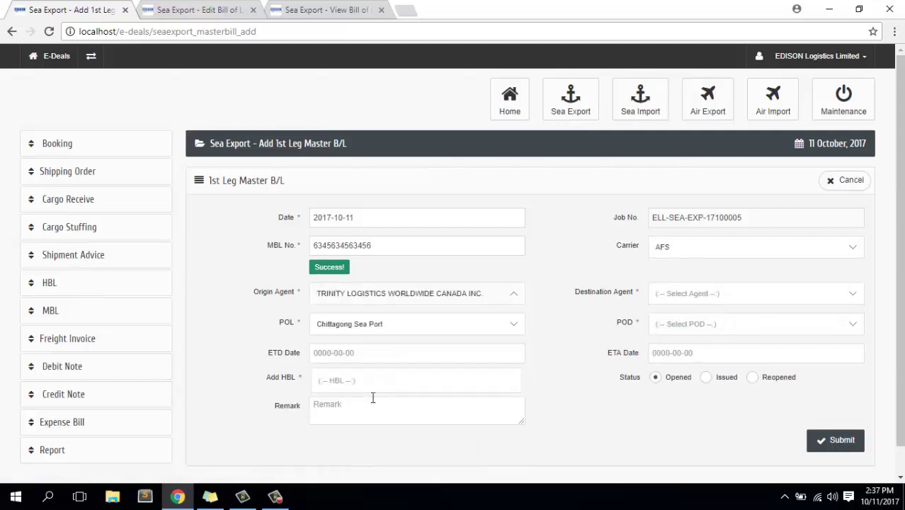
Set destination agent to NV LOGISTICS and port of discharge to Port Gentil.
left_click(691, 297)
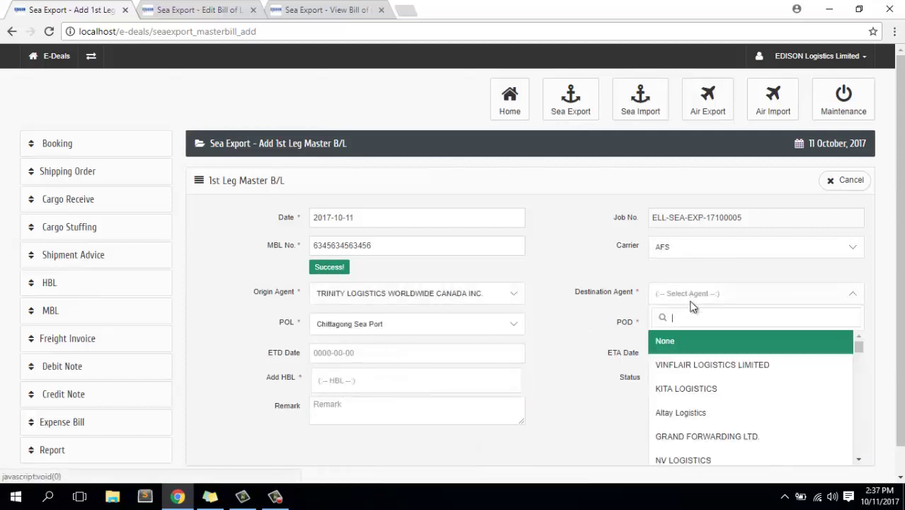
scroll(687, 464, "down", 1)
left_click(686, 455)
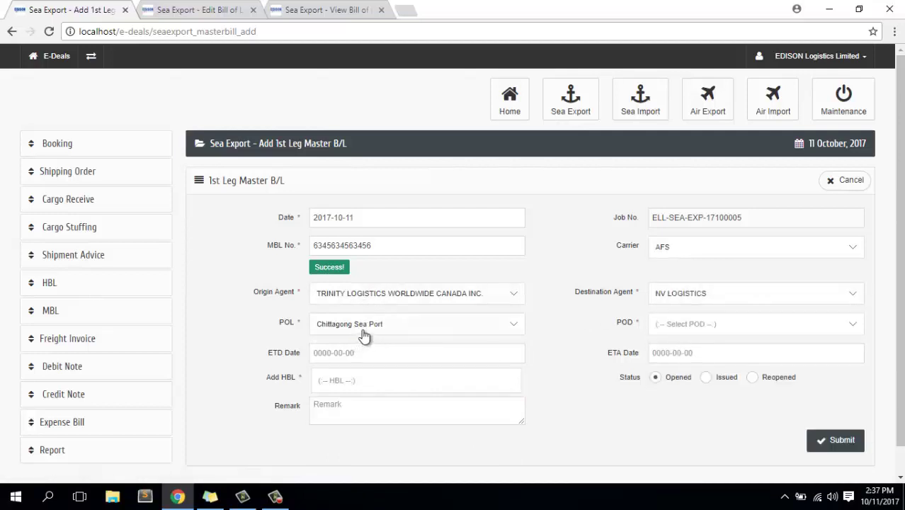
left_click(691, 330)
scroll(693, 273, "down", 5)
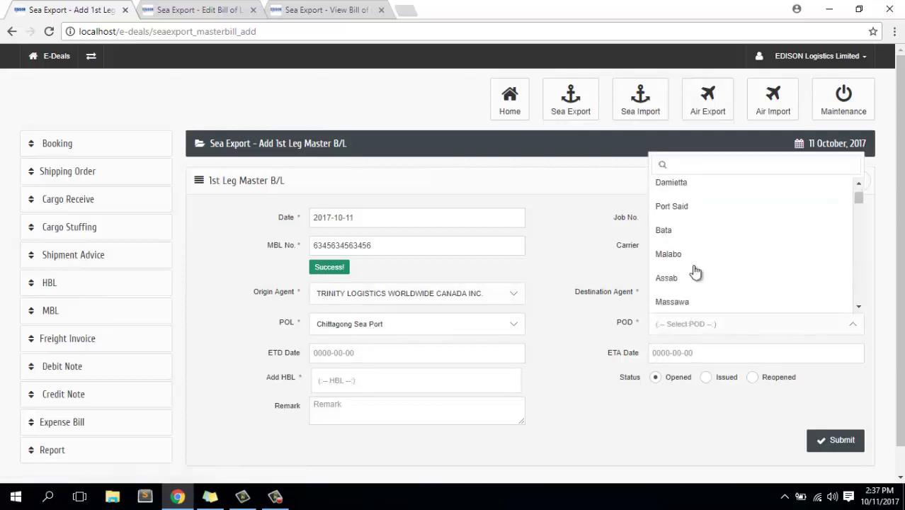
left_click(695, 247)
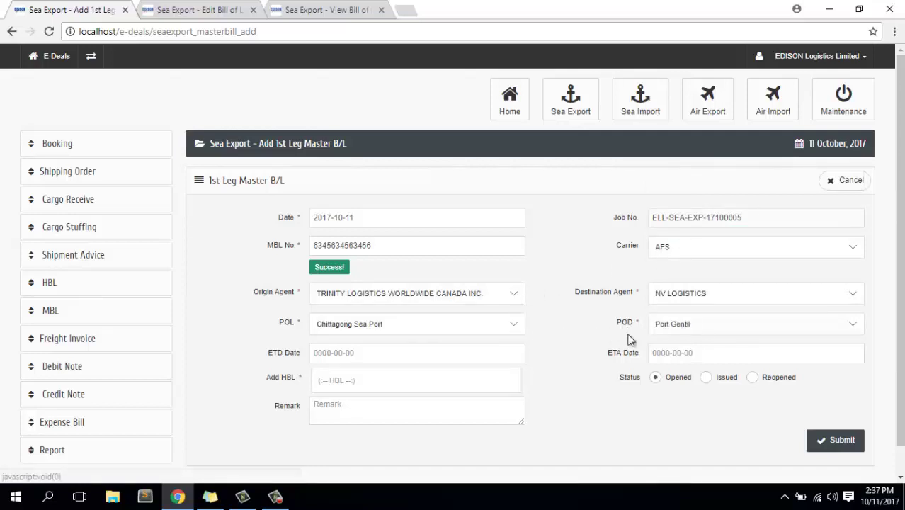
Set ETD 2017-10-09 and ETA 2017-10-12, and attach HBL ELLSE-1710004.
left_click(380, 354)
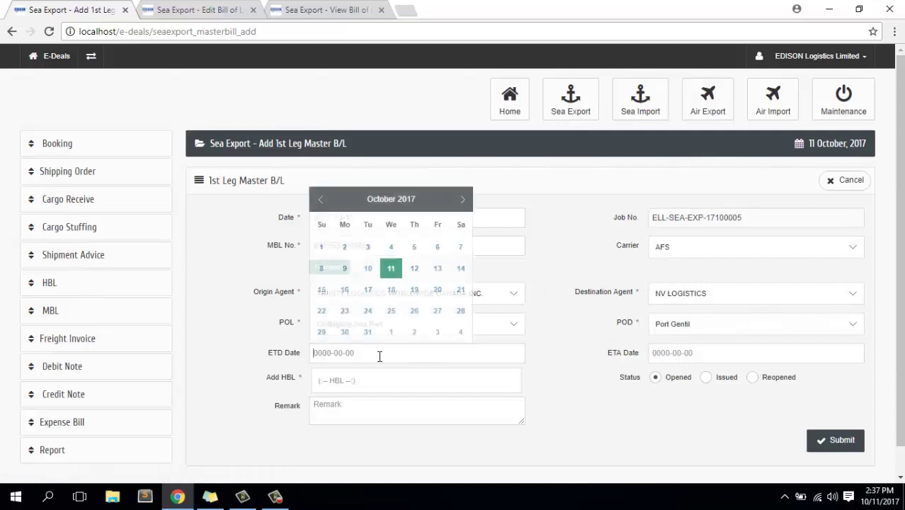
left_click(347, 269)
left_click(685, 352)
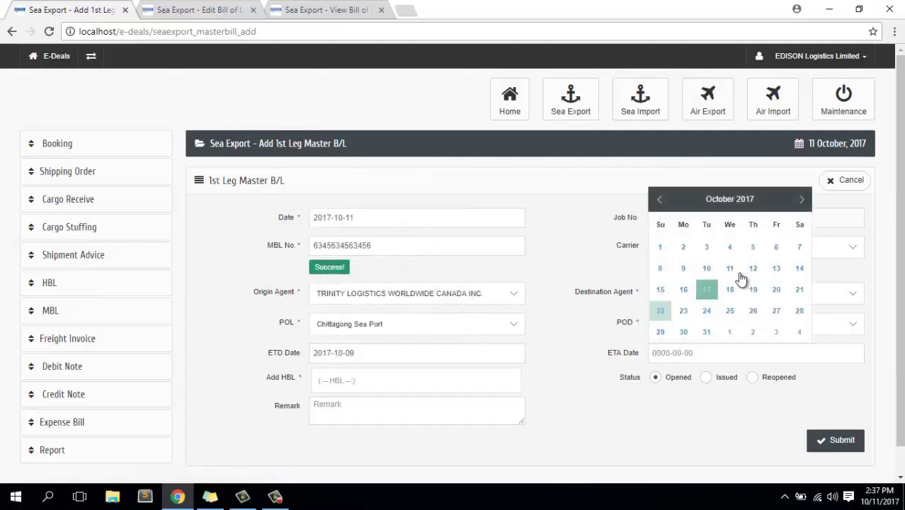
left_click(754, 269)
left_click(399, 383)
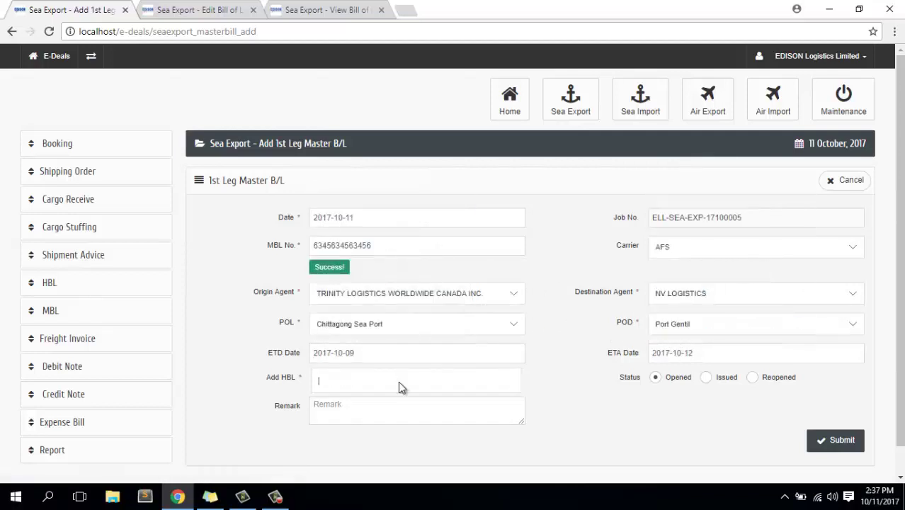
scroll(401, 380, "down", 2)
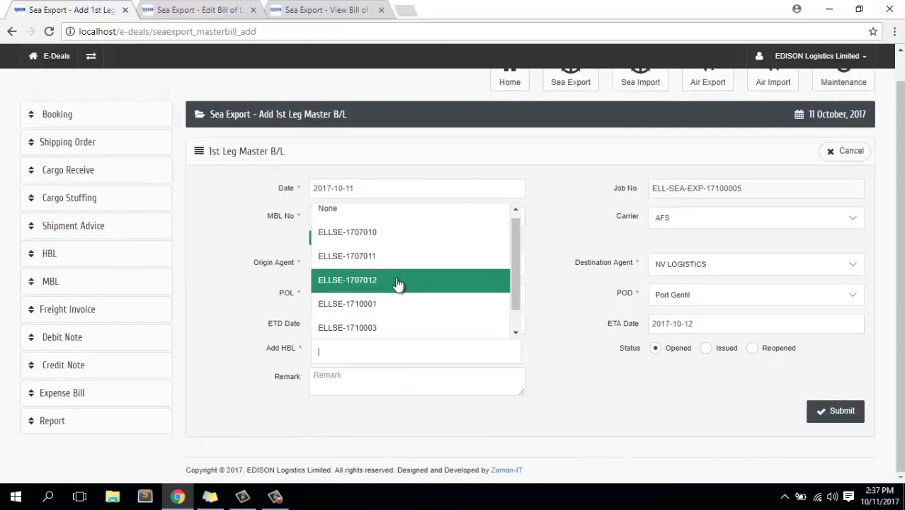
scroll(398, 283, "down", 1)
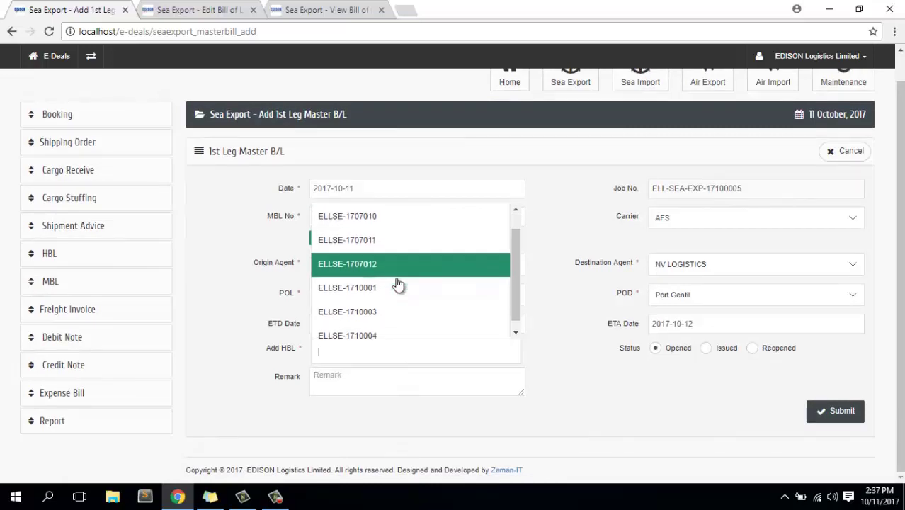
left_click(360, 327)
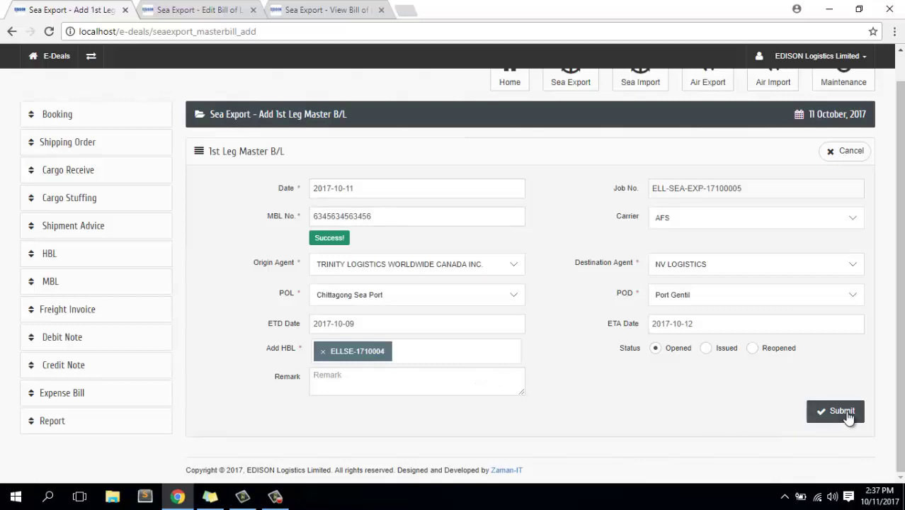
Save the master B/L and open its view in a new tab.
left_click(848, 416)
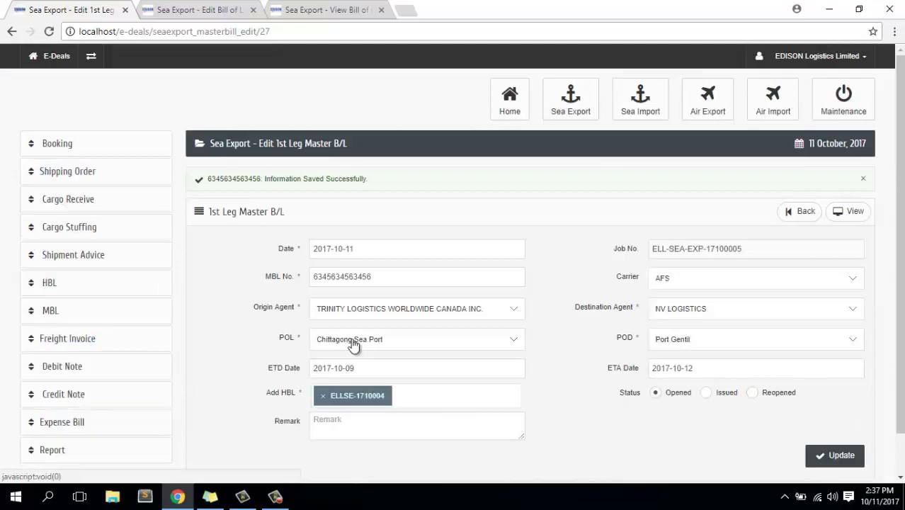
scroll(353, 345, "down", 2)
scroll(353, 345, "up", 2)
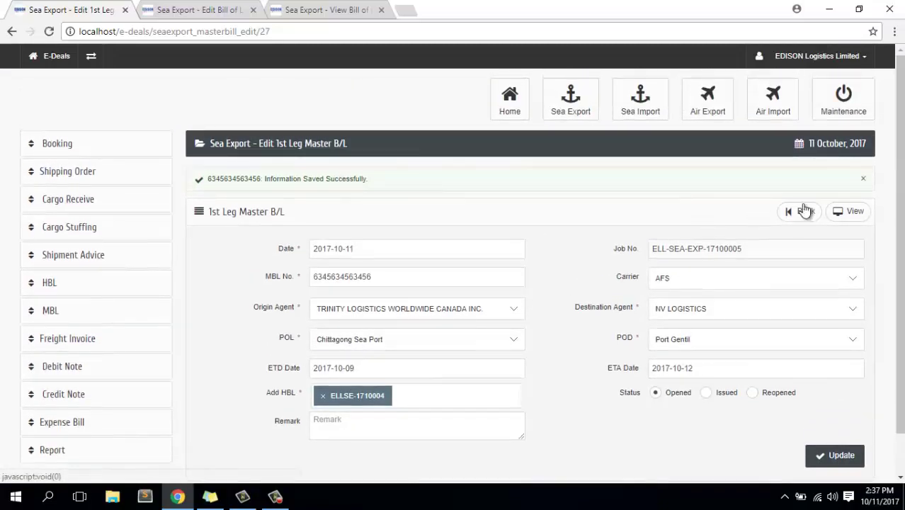
right_click(853, 215)
left_click(760, 223)
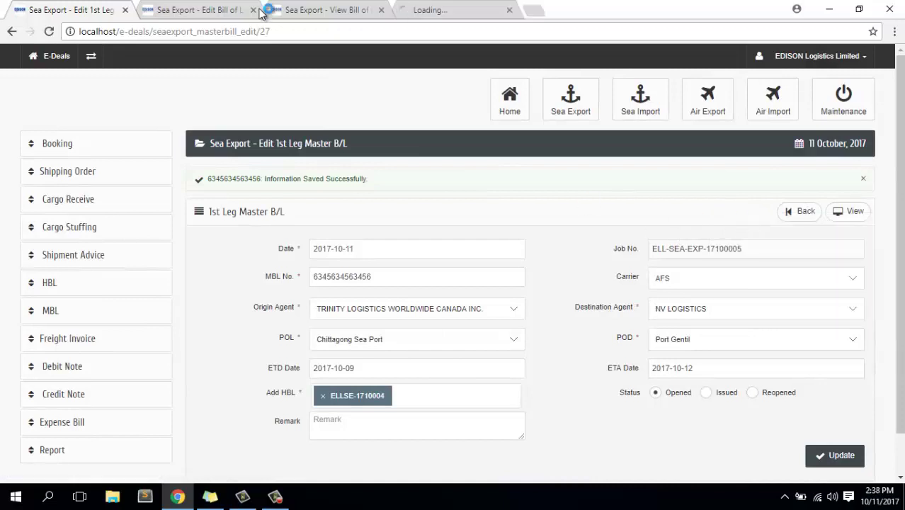
Close the old bill of lading view tab and show the master B/L view.
left_click(446, 10)
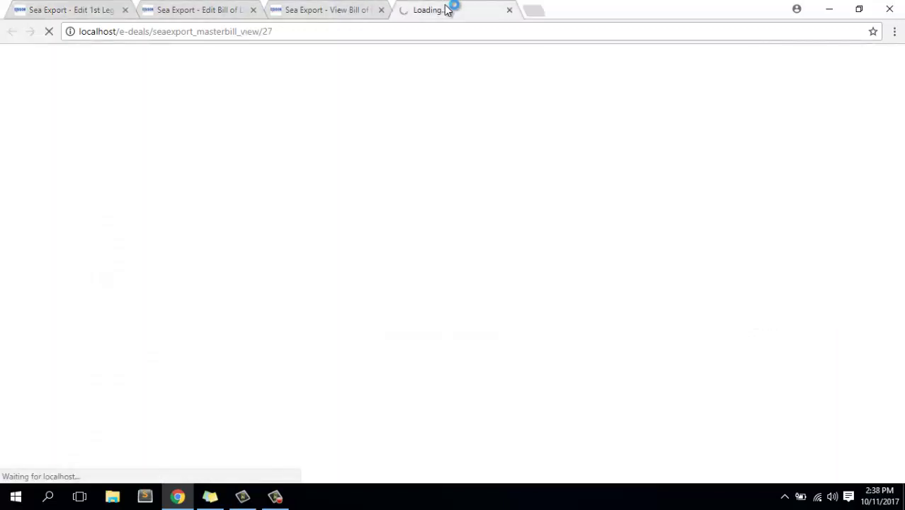
left_click(316, 10)
left_click(212, 8)
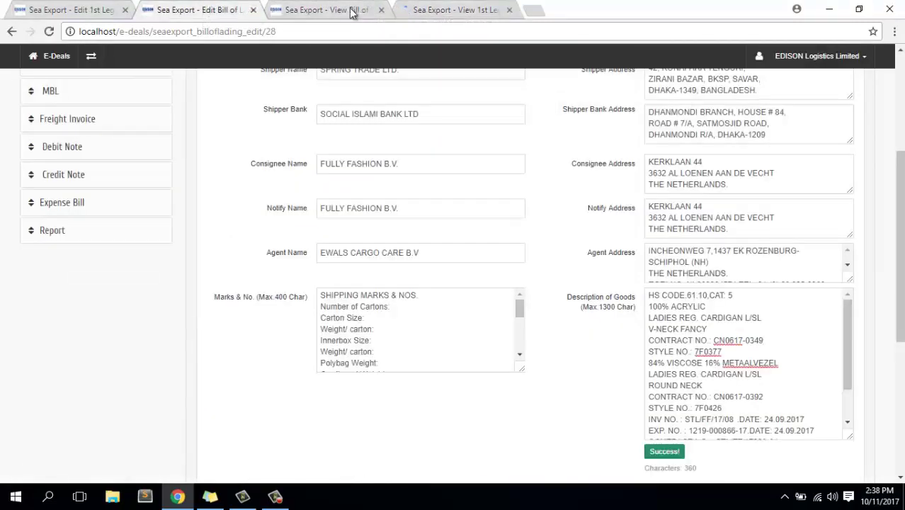
left_click(381, 10)
left_click(340, 10)
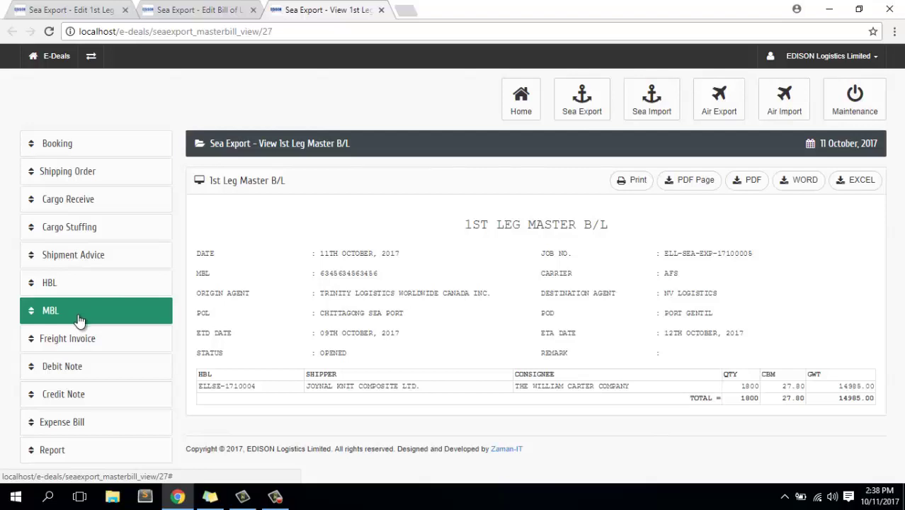
Open a new freight invoice form.
left_click(73, 347)
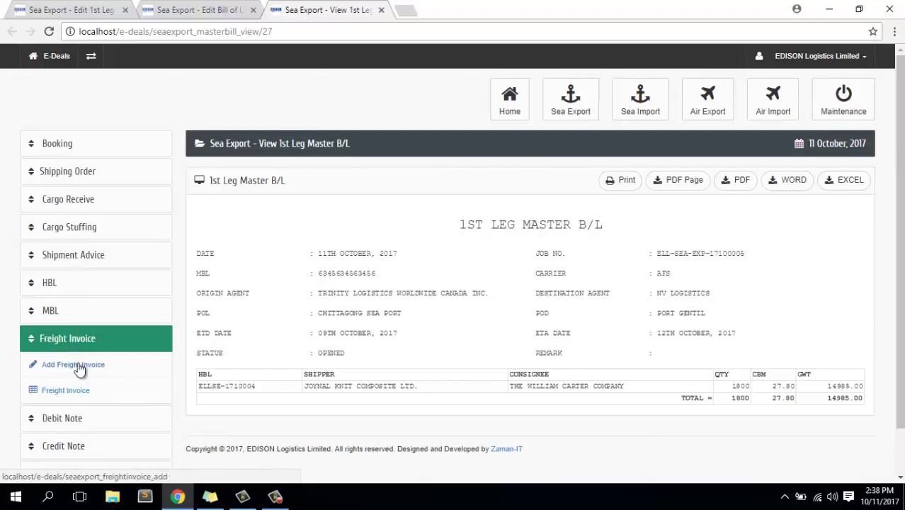
left_click(79, 369)
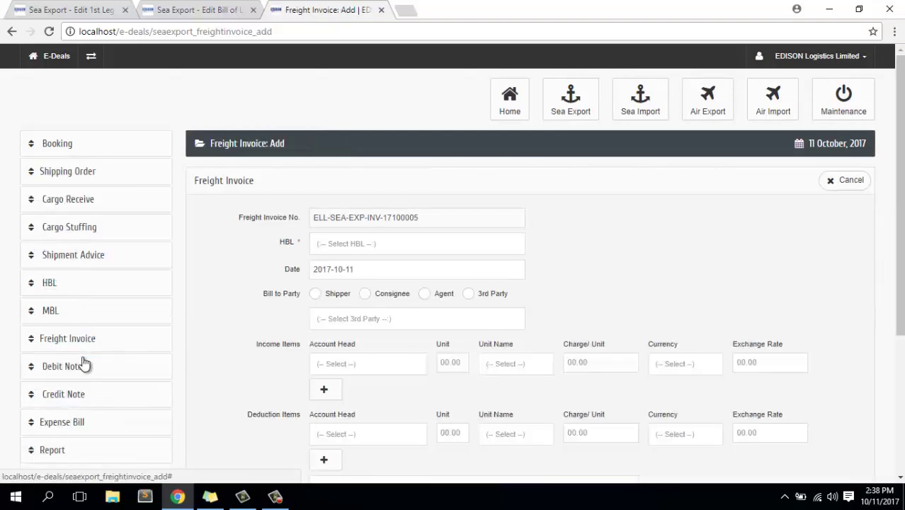
scroll(440, 269, "down", 2)
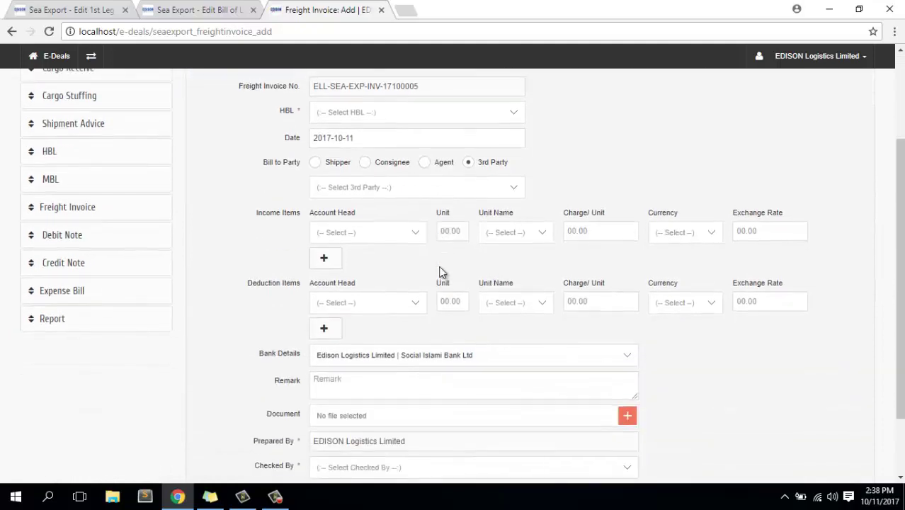
scroll(426, 263, "up", 2)
Search the HBL list and choose ELLSE-1710002 for the invoice.
left_click(365, 245)
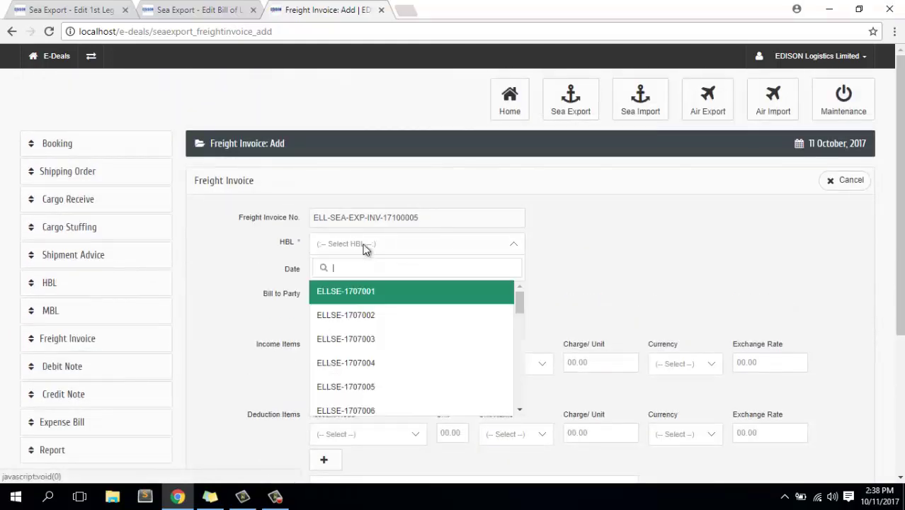
scroll(387, 396, "down", 4)
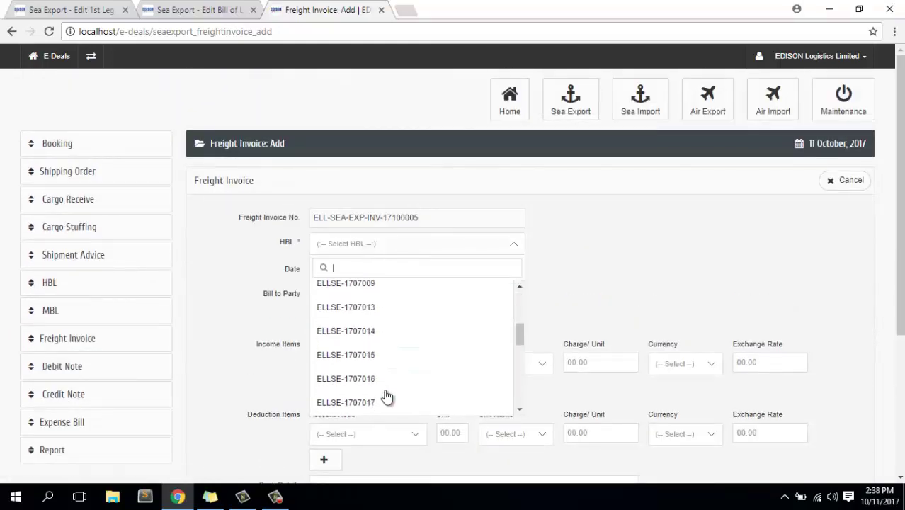
scroll(383, 383, "up", 4)
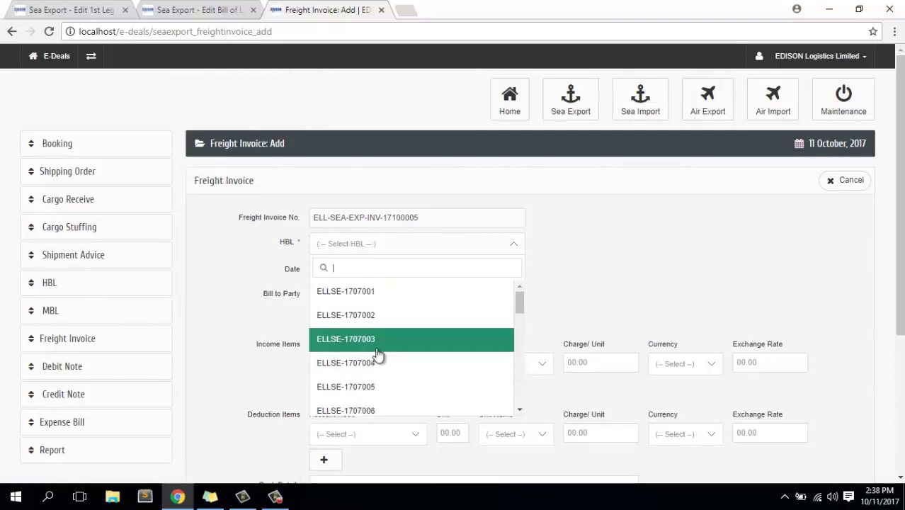
type("10")
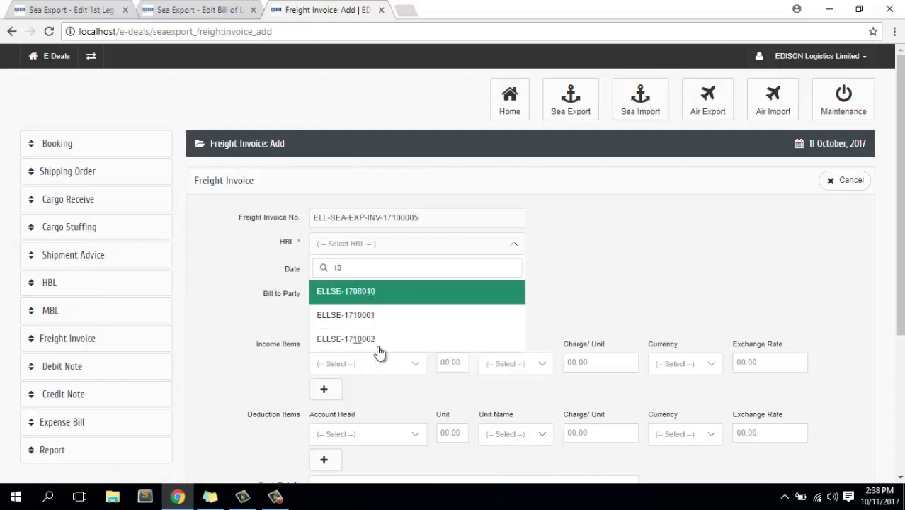
scroll(388, 333, "down", 1)
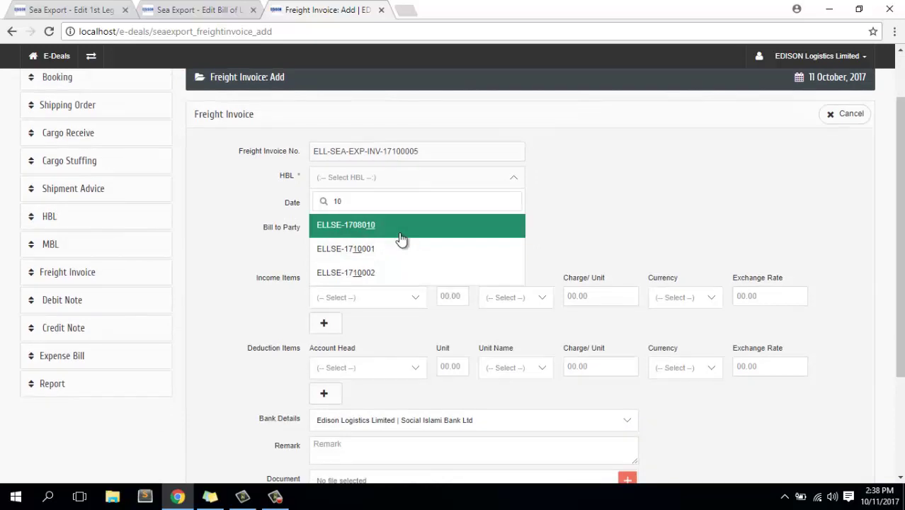
type("00")
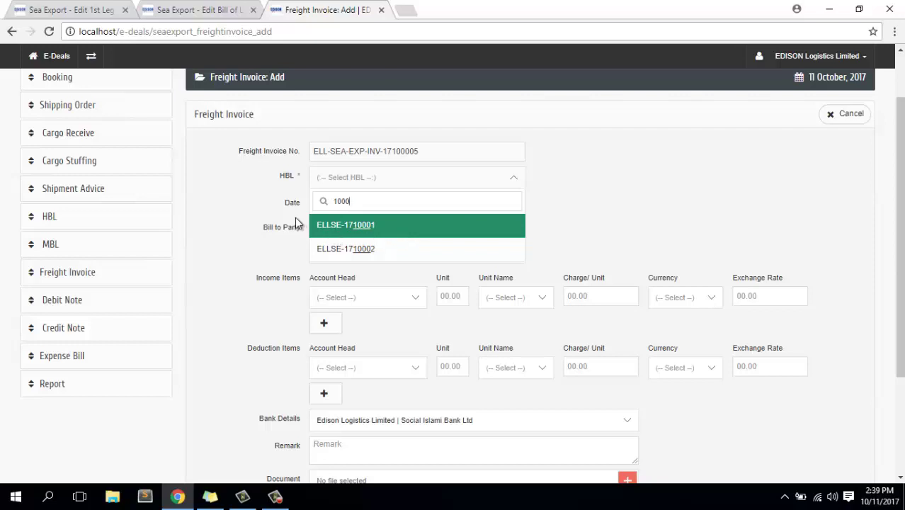
left_click(358, 252)
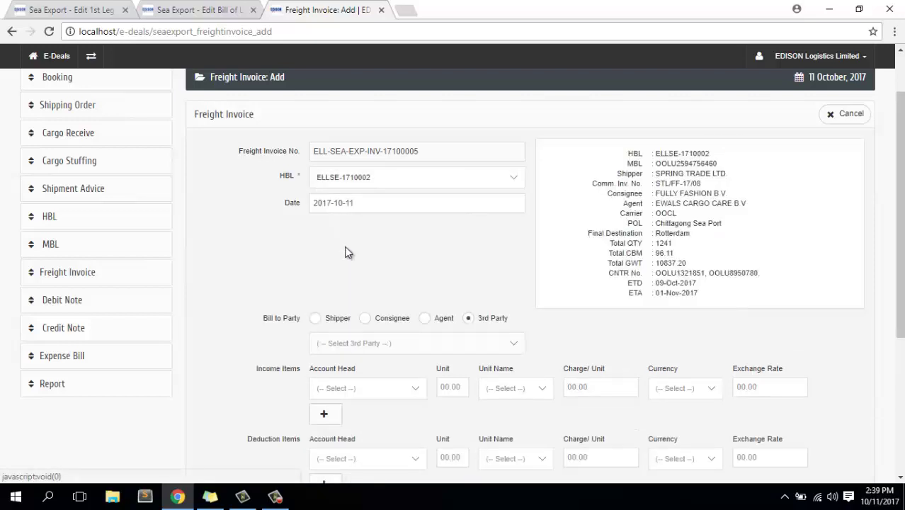
Review the HBL's shipment details shown on the invoice.
left_click_drag(634, 152, 727, 299)
scroll(460, 254, "down", 2)
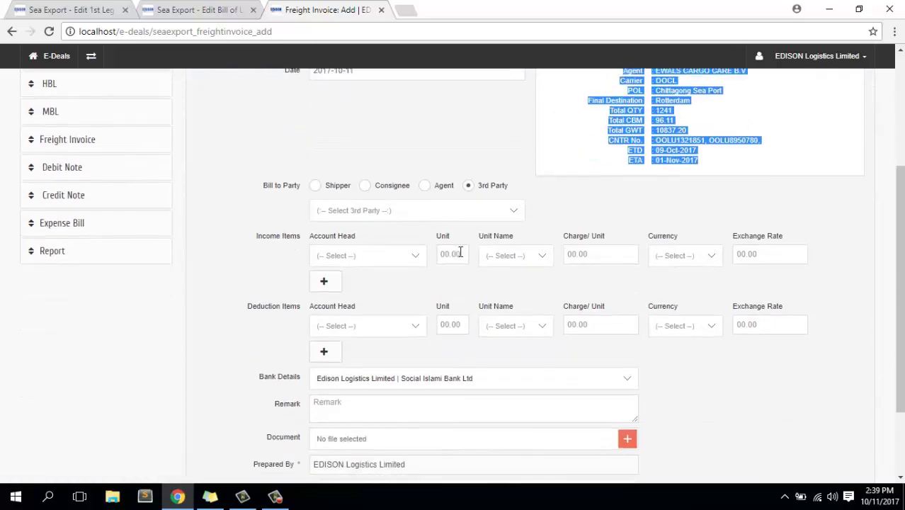
scroll(418, 205, "up", 1)
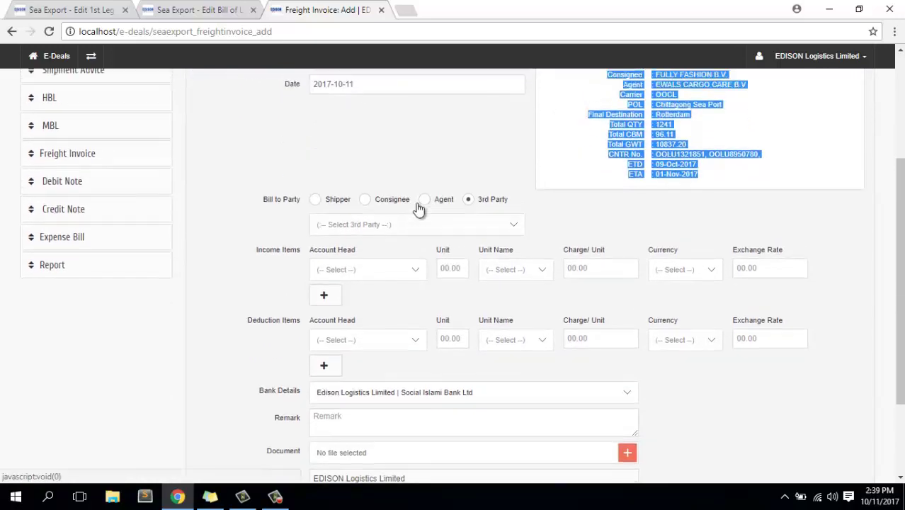
left_click(629, 202)
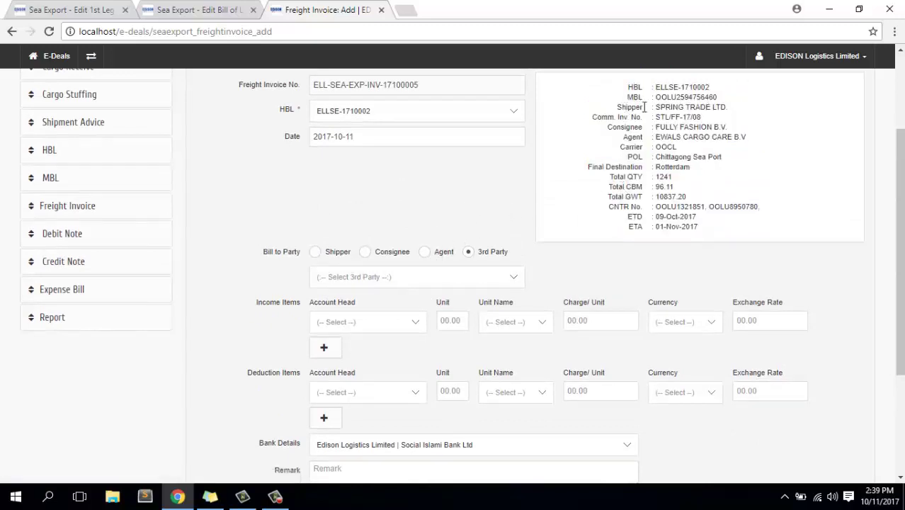
left_click_drag(626, 107, 658, 107)
Try Shipper and Consignee as bill-to party, then choose Agent EWALS CARGO CARE B.V.
left_click(315, 255)
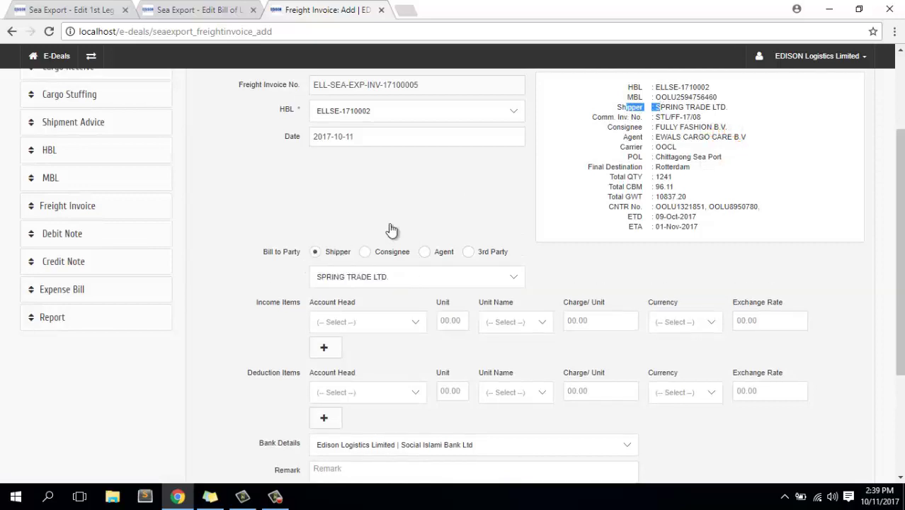
left_click(667, 106)
left_click_drag(657, 107, 730, 111)
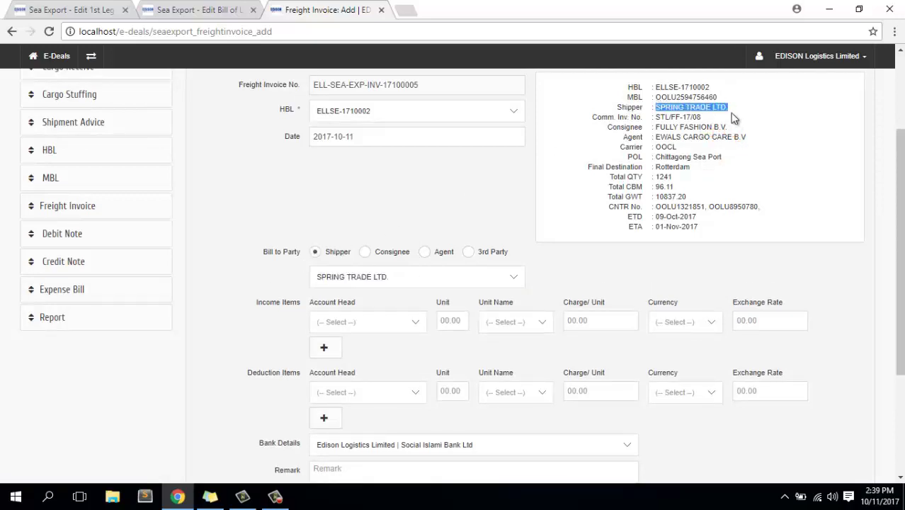
left_click(366, 254)
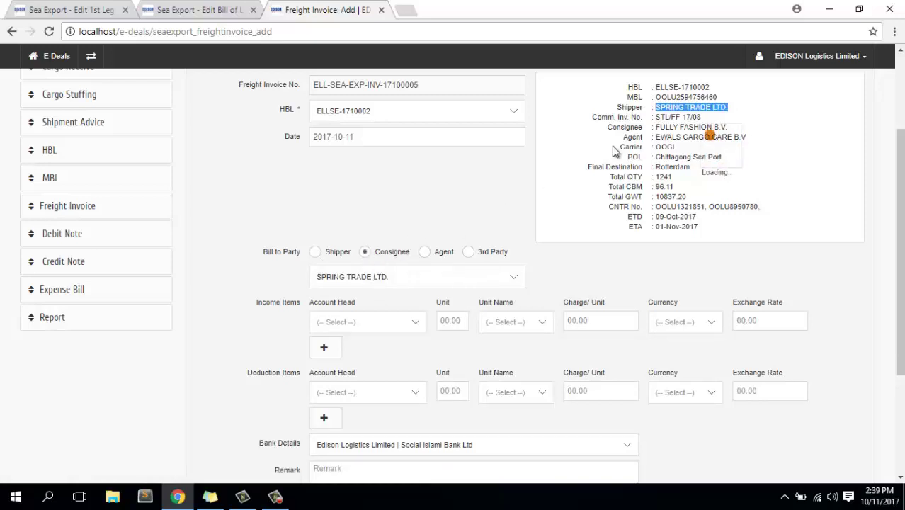
left_click_drag(657, 127, 728, 129)
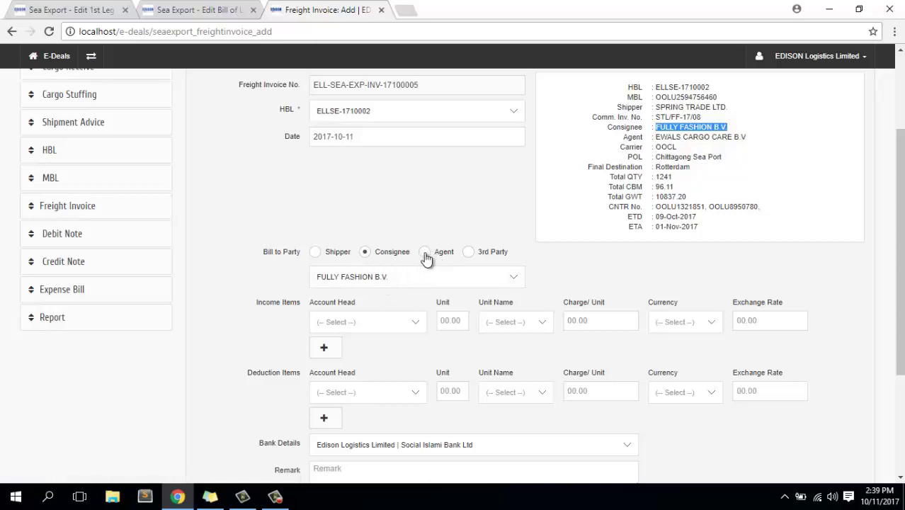
left_click(424, 253)
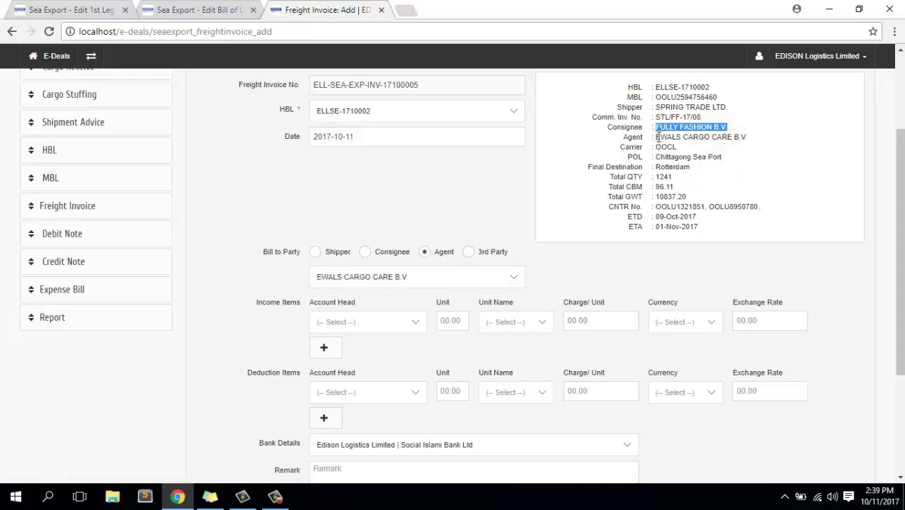
left_click_drag(653, 137, 752, 137)
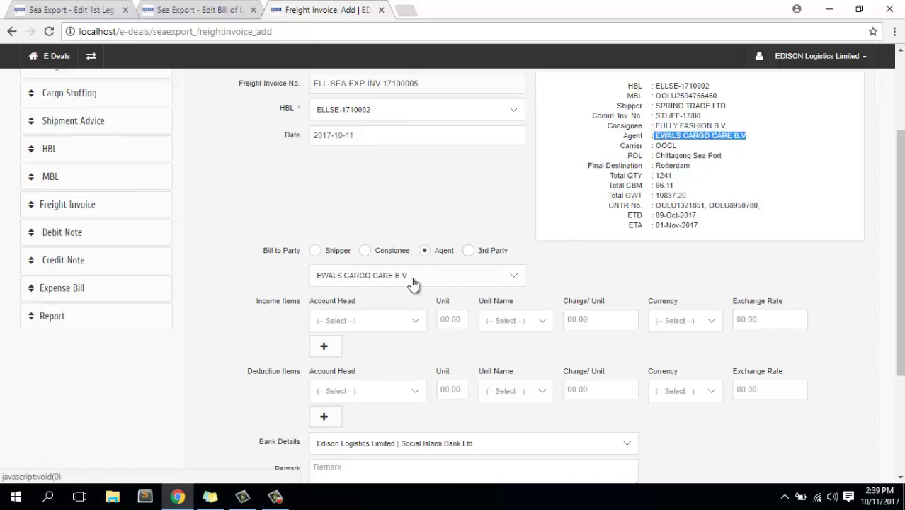
scroll(414, 283, "down", 1)
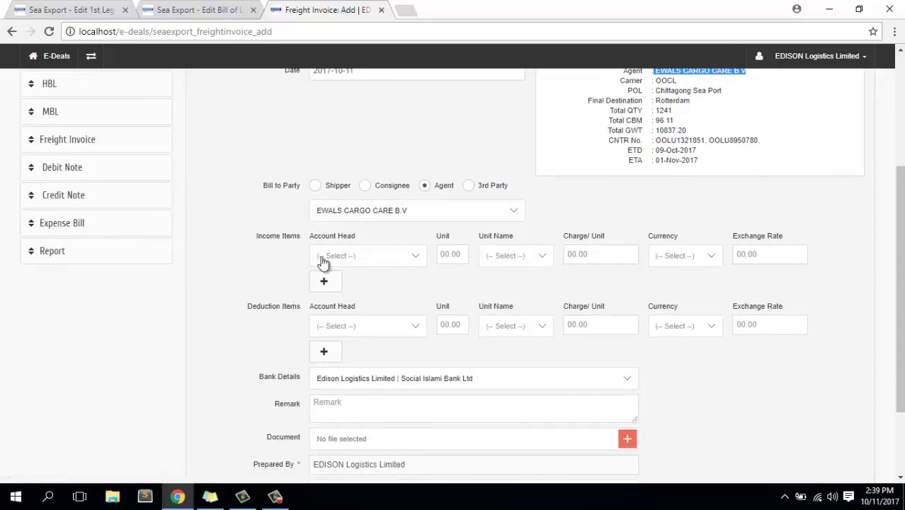
Fill the first income item: AMS Fee, 177 Kgs at 55 USD, rate 80.20.
left_click(394, 260)
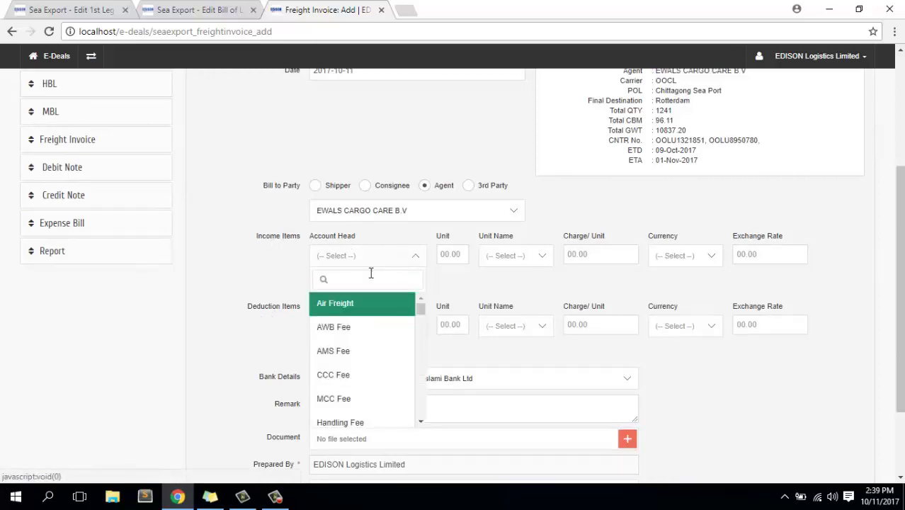
left_click(362, 348)
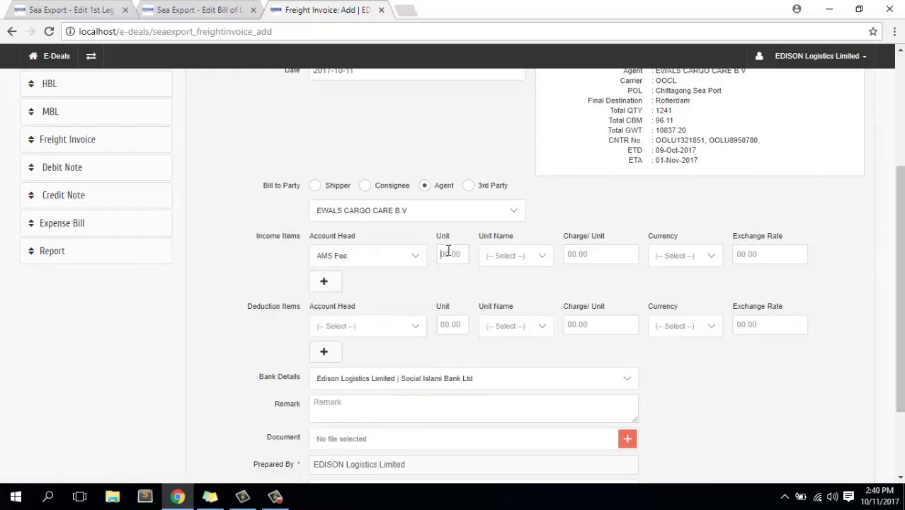
left_click(448, 253)
type("1")
left_click(539, 256)
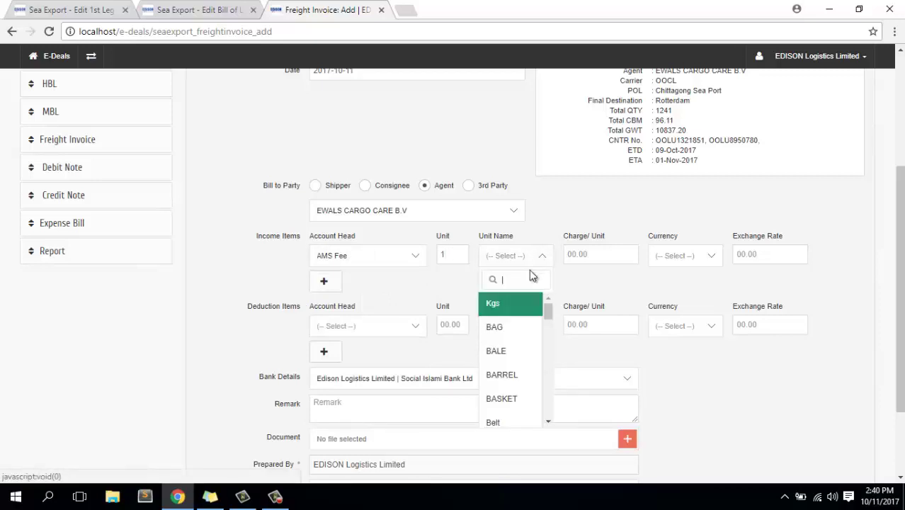
left_click(513, 305)
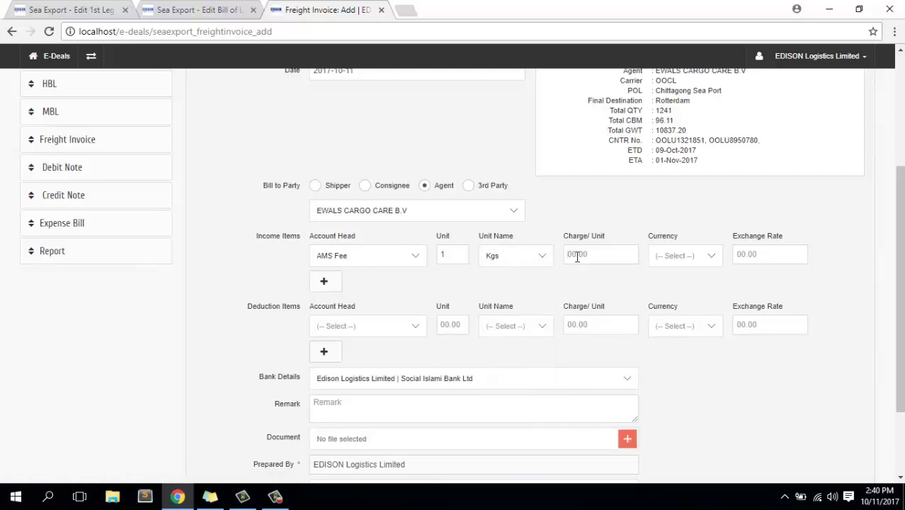
left_click(576, 255)
type("55")
left_click(699, 257)
left_click(678, 327)
left_click(750, 249)
type("8")
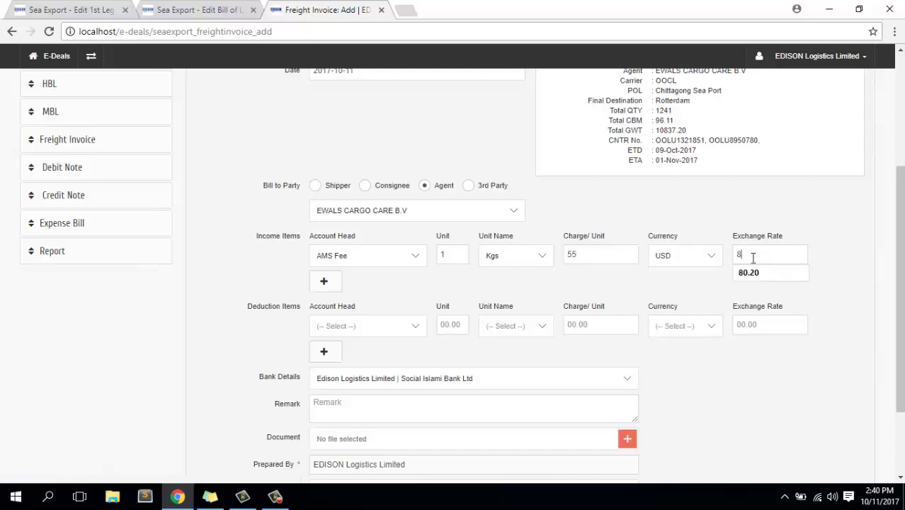
left_click(749, 272)
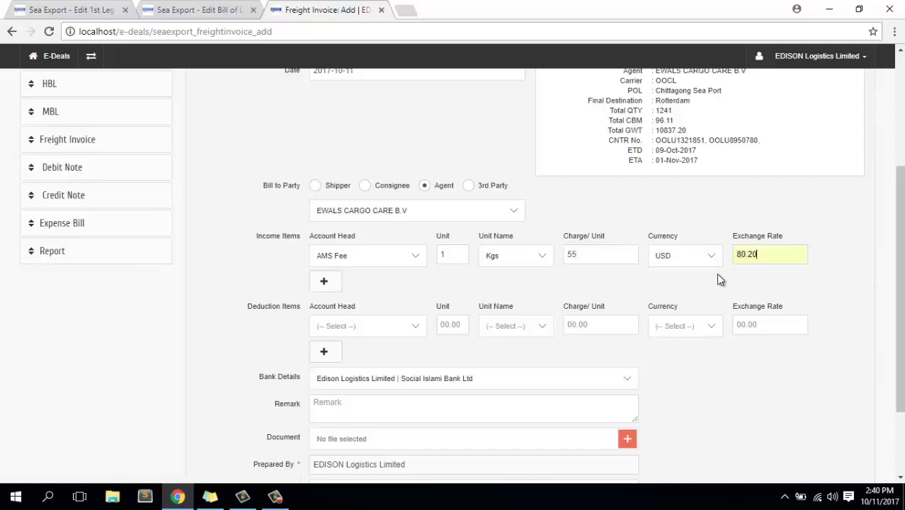
Add a second income item: CCC Fee, 166 Kgs at 5 BDT, rate 80.20.
left_click(332, 284)
left_click(368, 282)
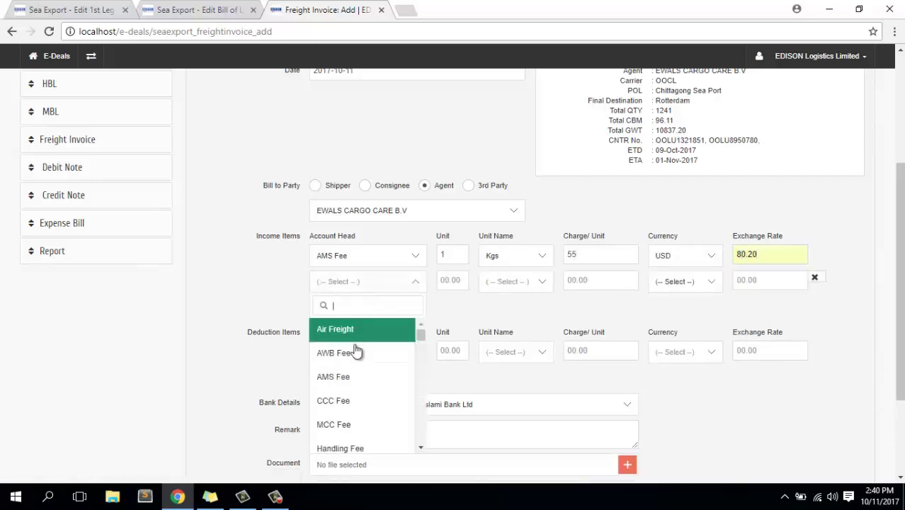
left_click(348, 399)
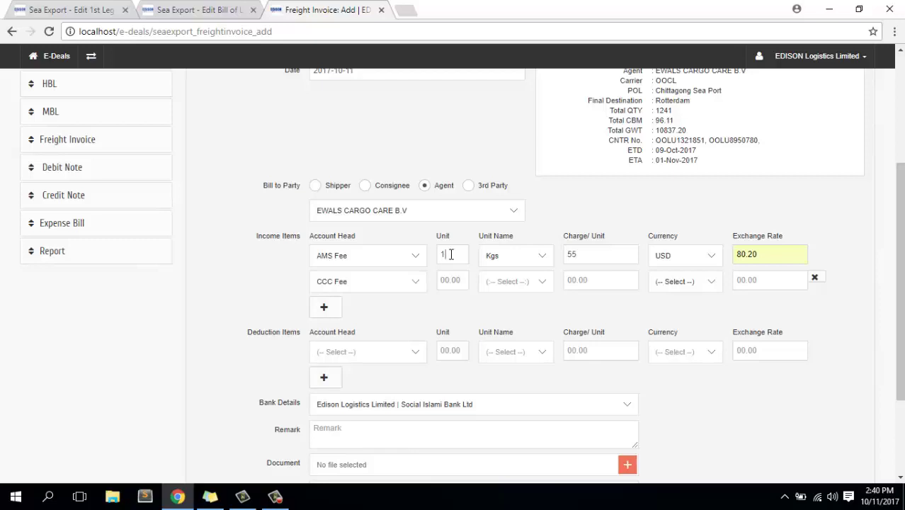
type("166")
left_click(517, 283)
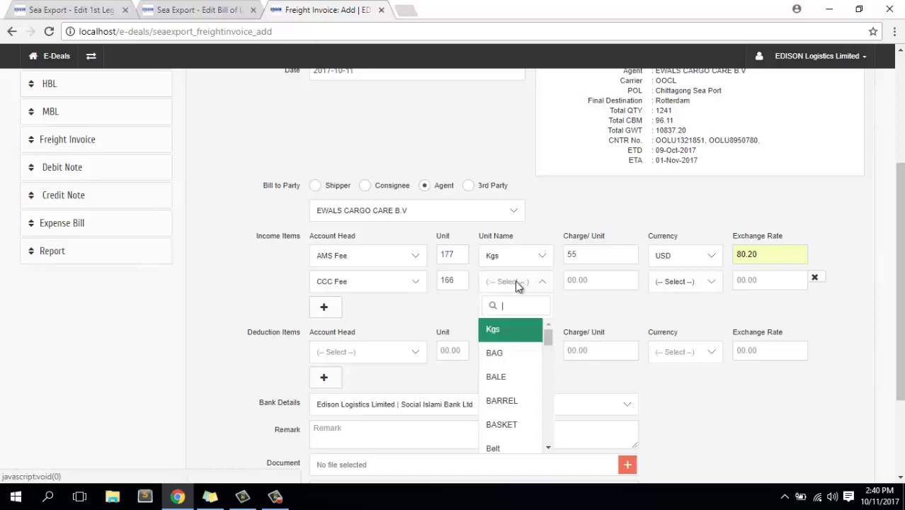
left_click(530, 327)
left_click(588, 281)
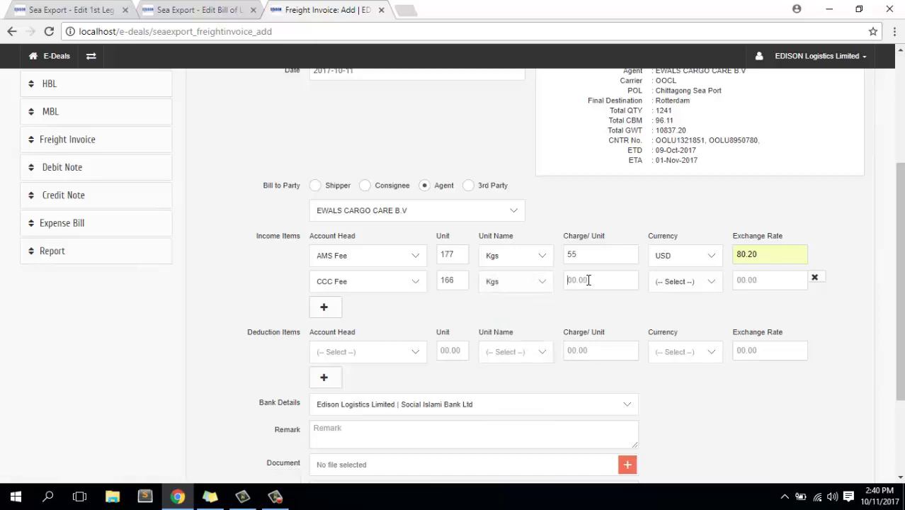
type("5")
left_click(703, 282)
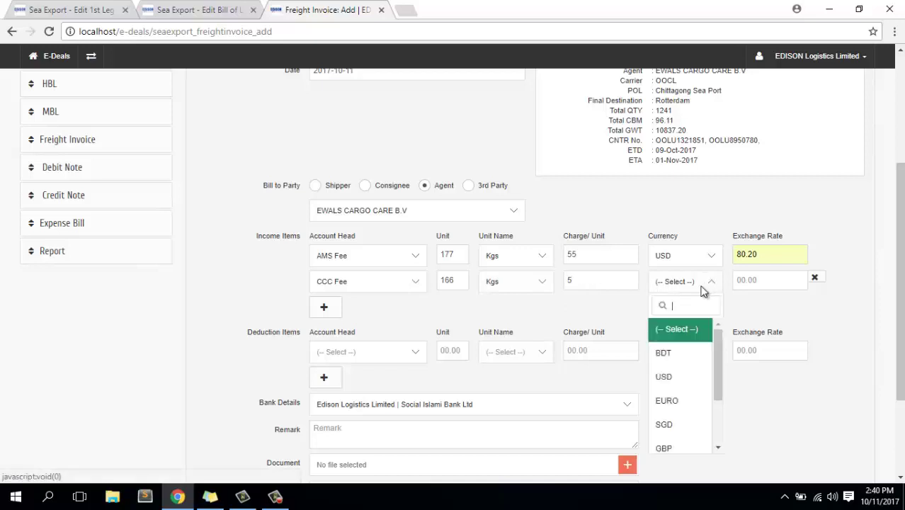
left_click(670, 359)
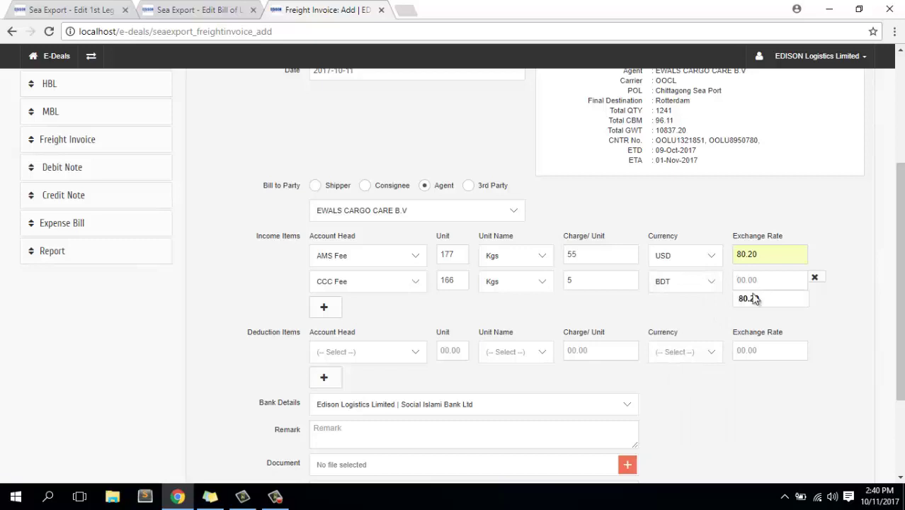
left_click(752, 296)
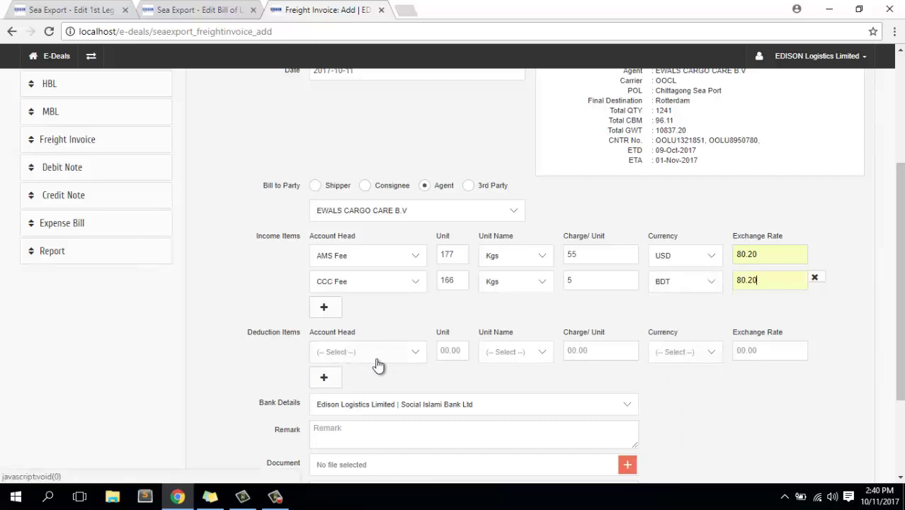
scroll(385, 358, "down", 2)
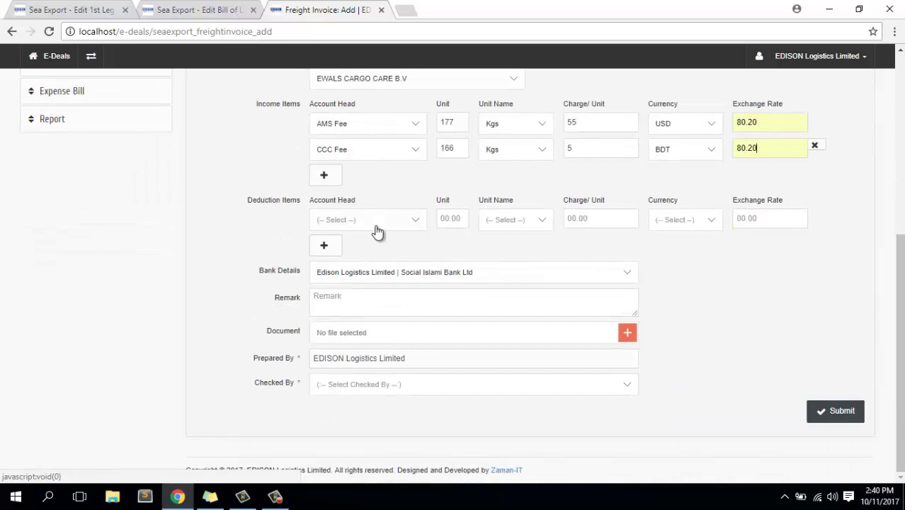
Add an Air Freight deduction item of 14 Kgs.
left_click(372, 227)
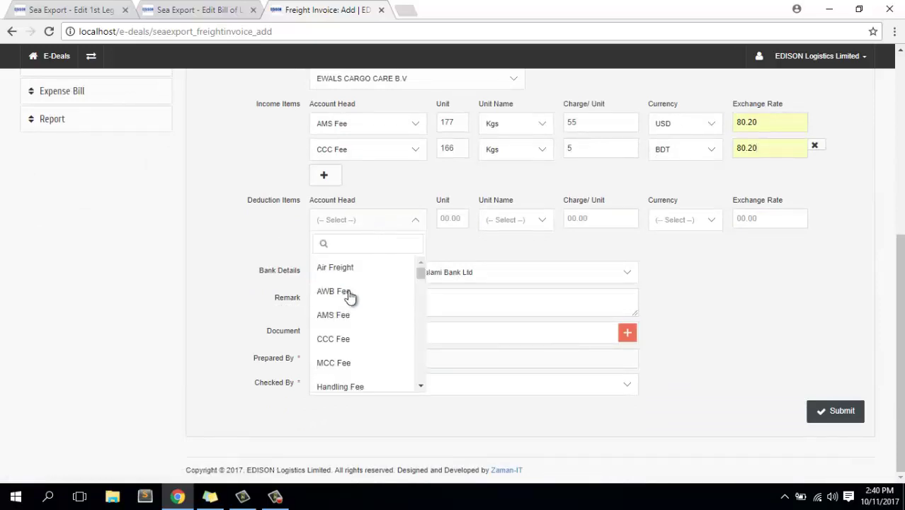
left_click(380, 267)
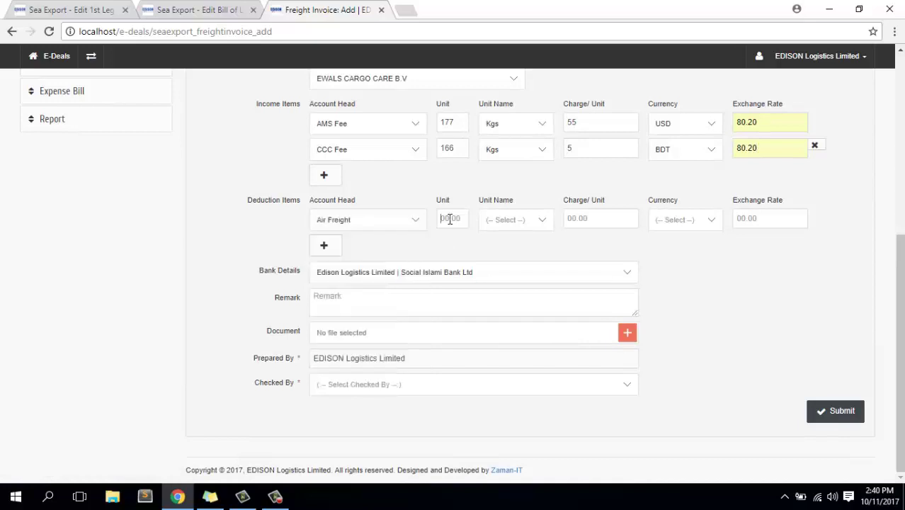
left_click(449, 220)
type("1")
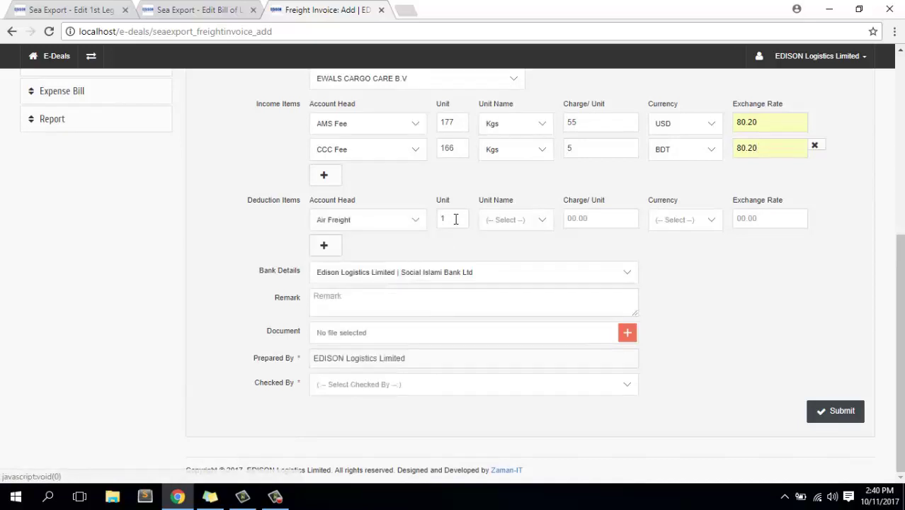
type("4")
left_click(532, 225)
left_click(521, 269)
Price the deduction at 54 per unit in USD with exchange rate 80.20.
left_click(586, 218)
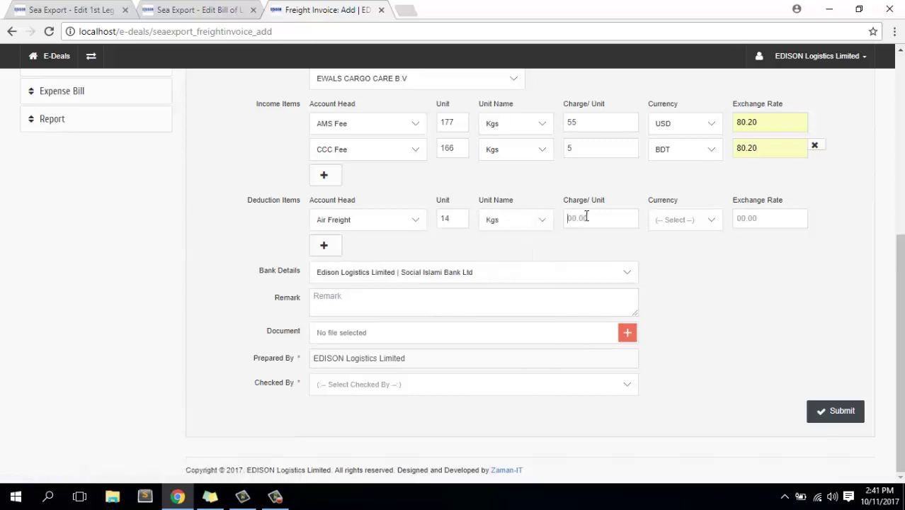
type("54")
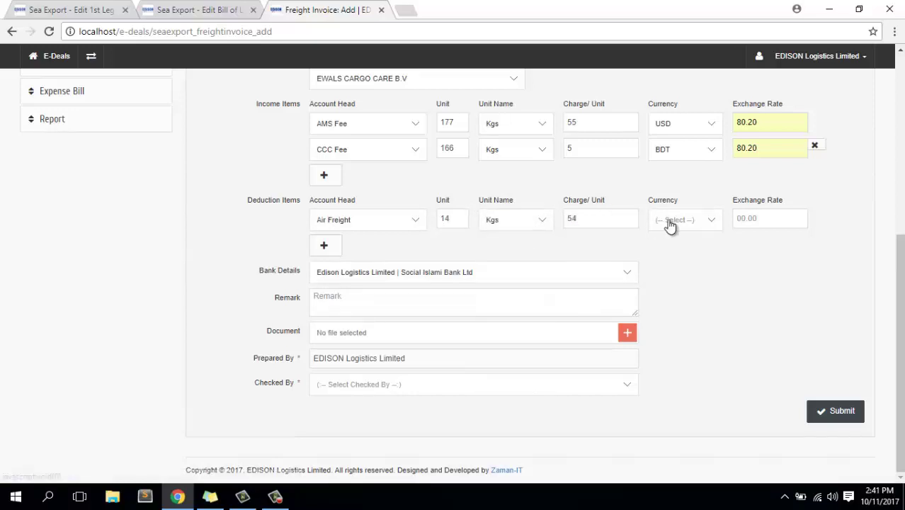
left_click(669, 225)
left_click(672, 293)
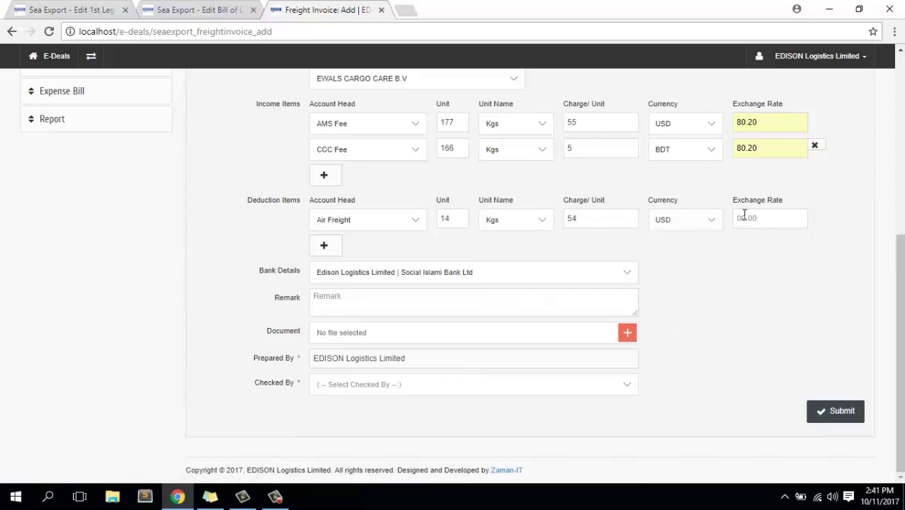
left_click(745, 217)
left_click(753, 218)
type("80.20")
left_click(373, 297)
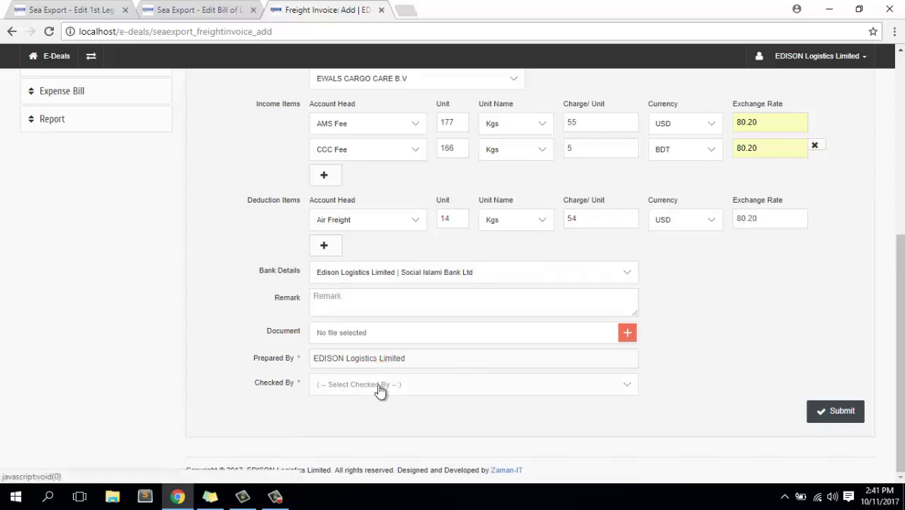
Assign a checker and save the invoice as ELL-SEA-EXP-INV-17100005.
left_click(380, 387)
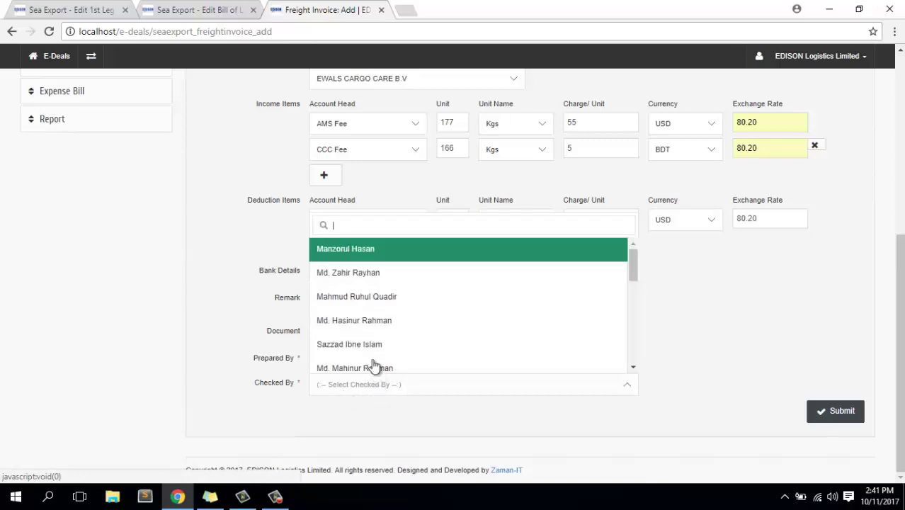
left_click(366, 294)
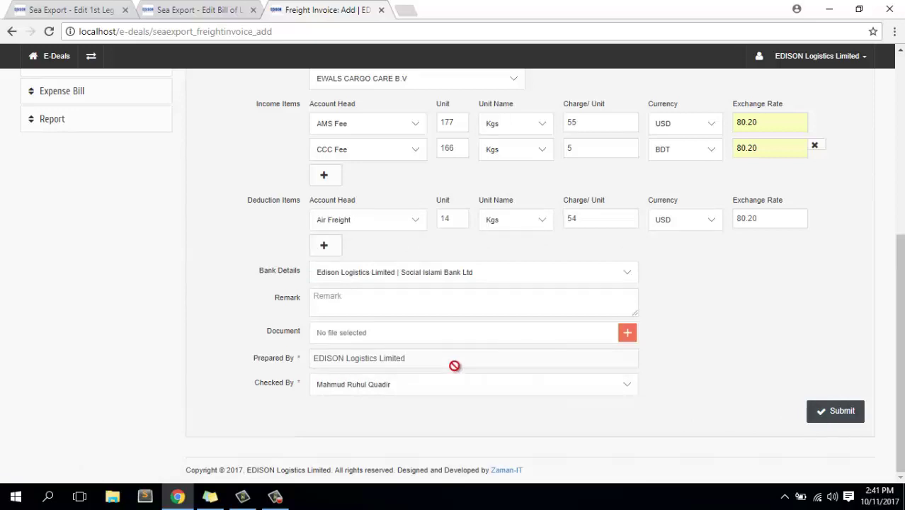
left_click(830, 418)
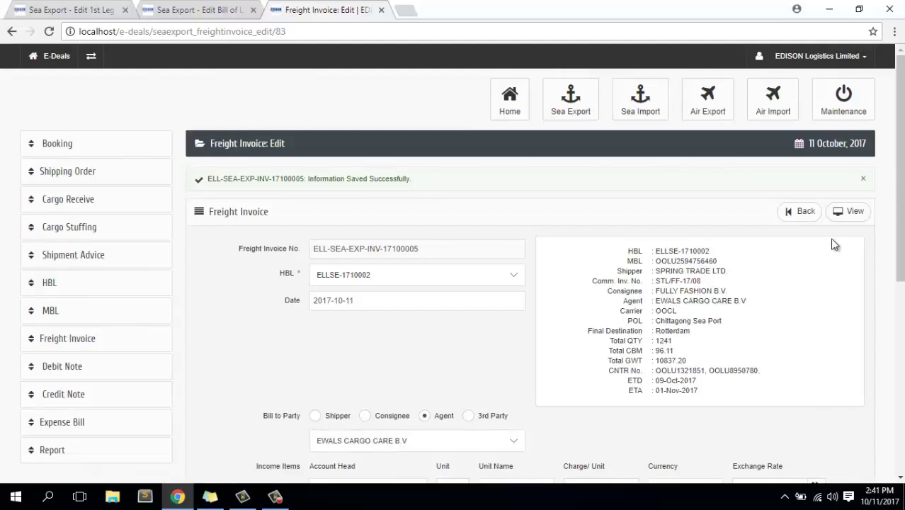
scroll(798, 285, "down", 4)
scroll(796, 286, "up", 4)
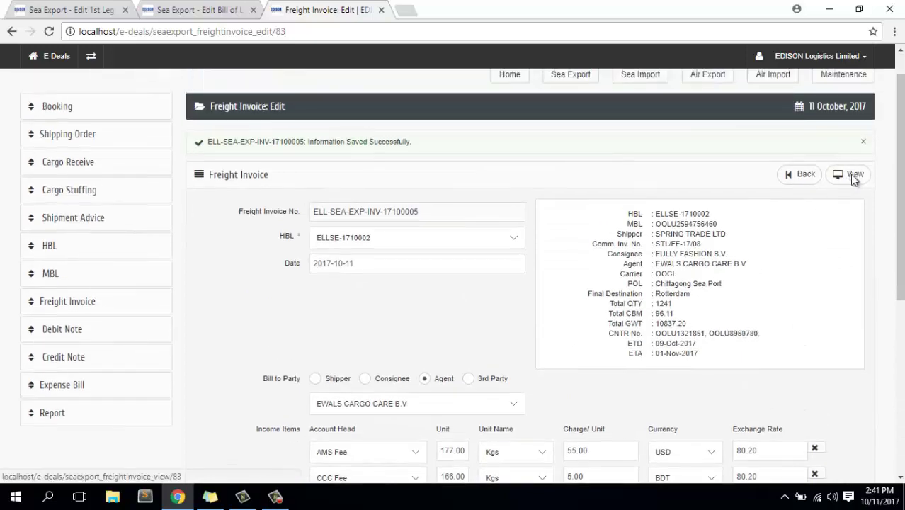
Review the BDT invoice view showing net receivable 720,945.80 after the 60,631.20 deduction.
left_click(853, 178)
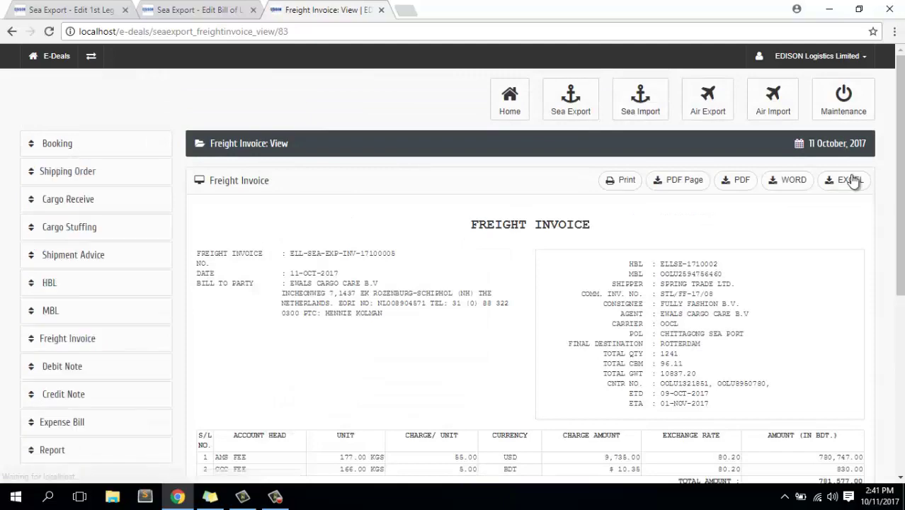
scroll(648, 276, "down", 5)
scroll(650, 280, "up", 5)
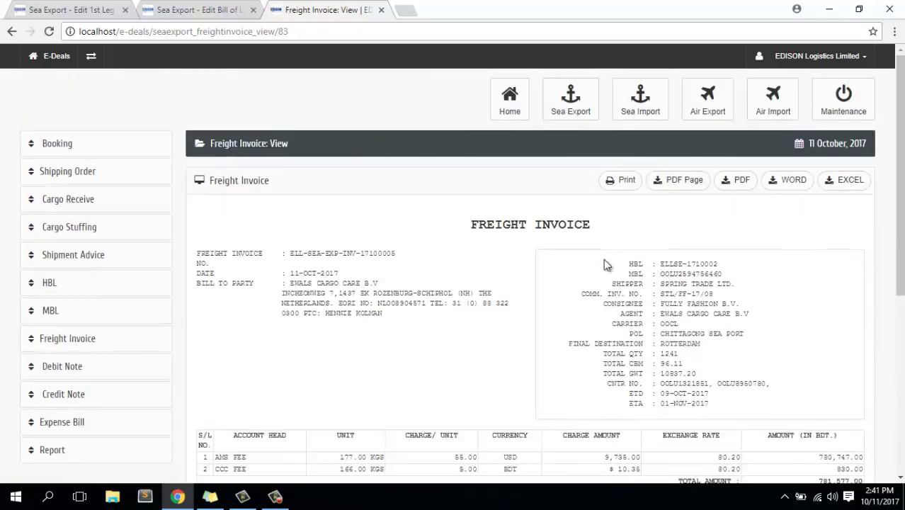
left_click_drag(473, 227, 644, 226)
left_click(645, 227)
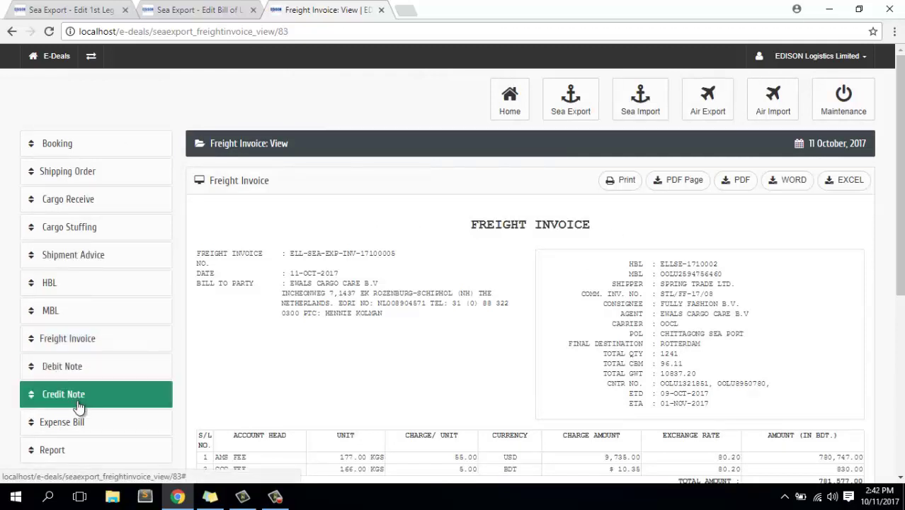
Go to the Freight Invoice list from the sidebar.
scroll(89, 423, "down", 1)
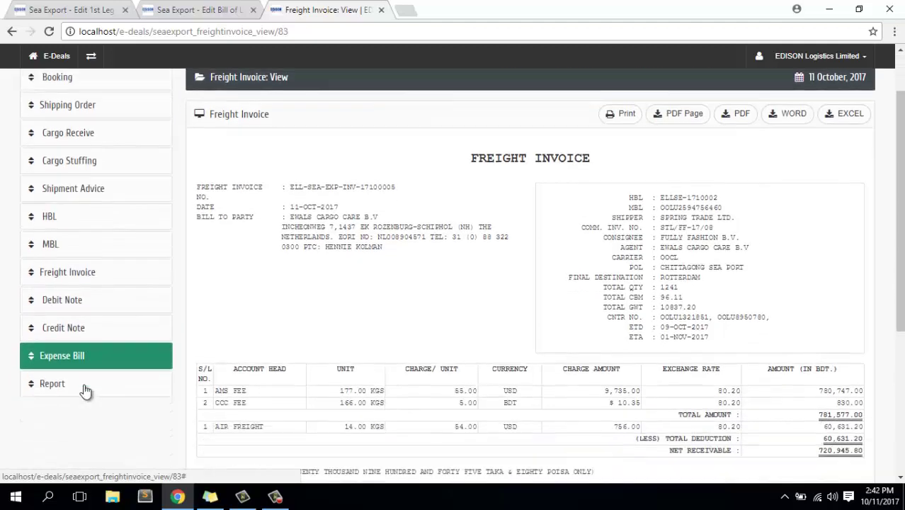
left_click(85, 274)
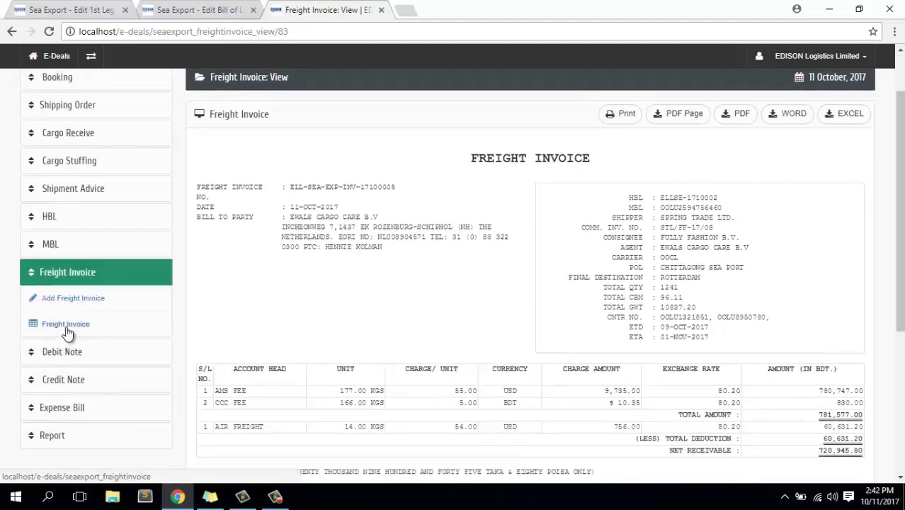
left_click(66, 326)
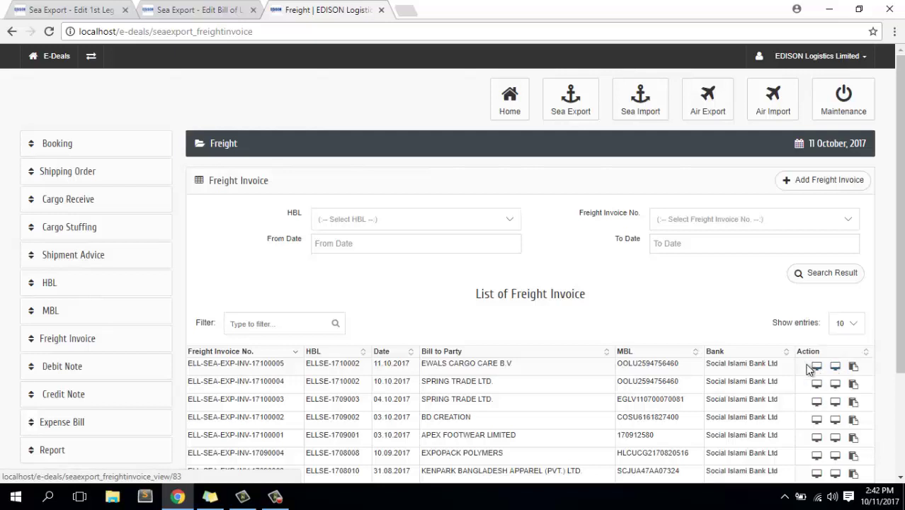
Open the first invoice's standard and USD views in new tabs and compare their amount columns.
middle_click(836, 366)
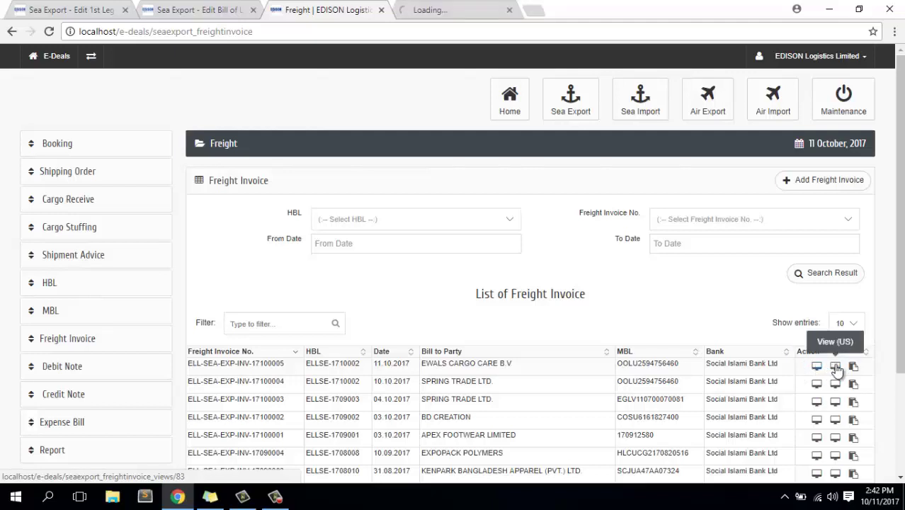
middle_click(816, 366)
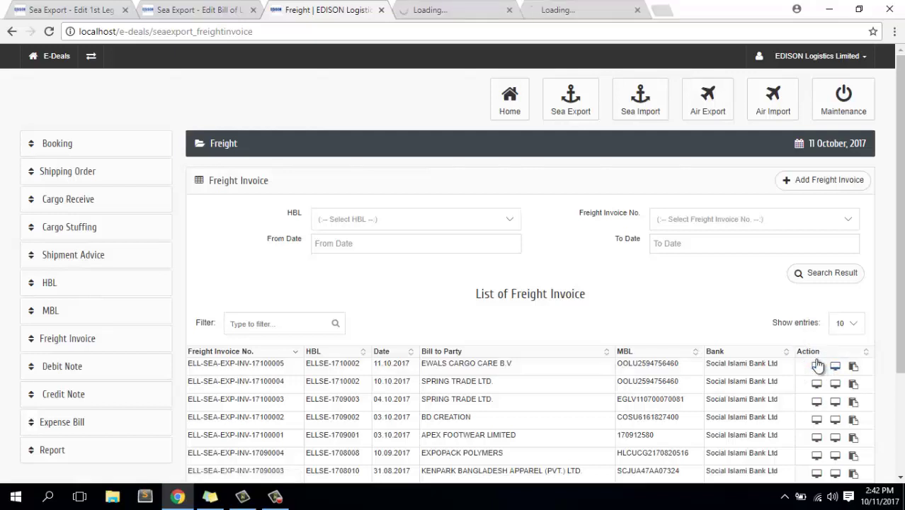
left_click(451, 7)
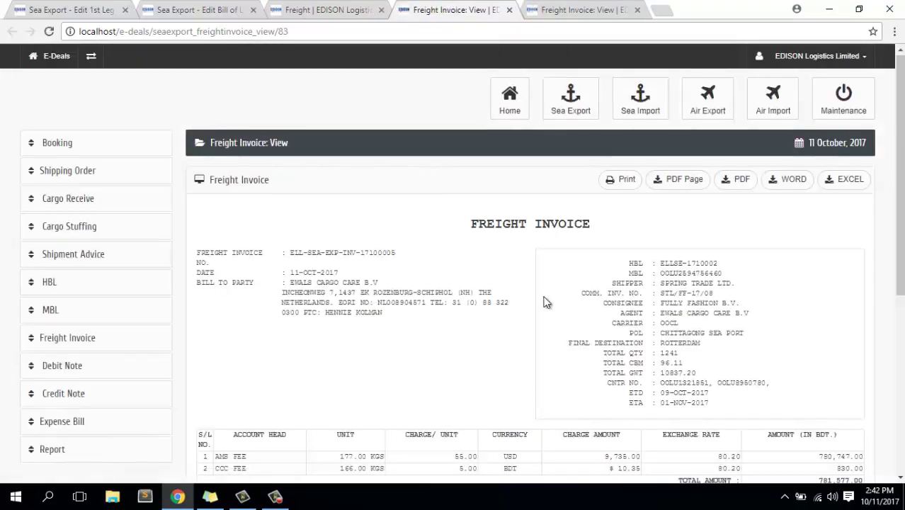
scroll(545, 302, "down", 3)
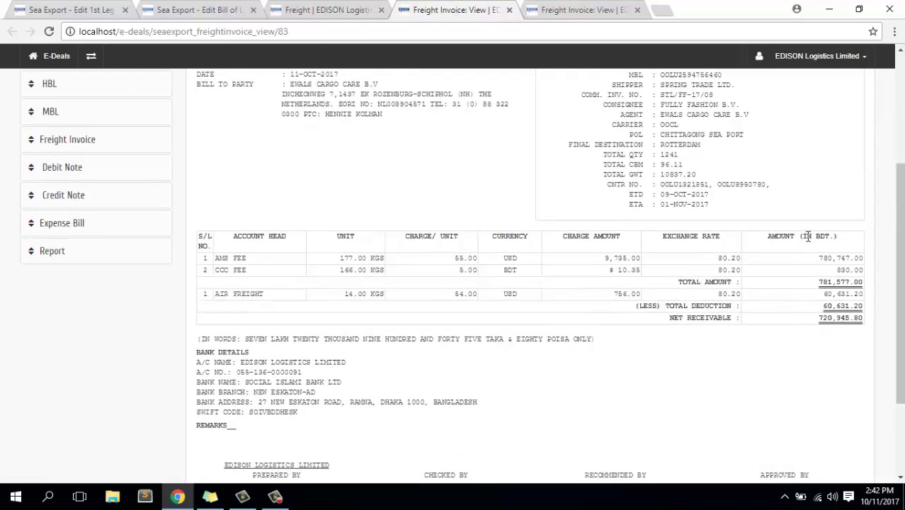
left_click_drag(802, 236, 831, 244)
left_click(560, 6)
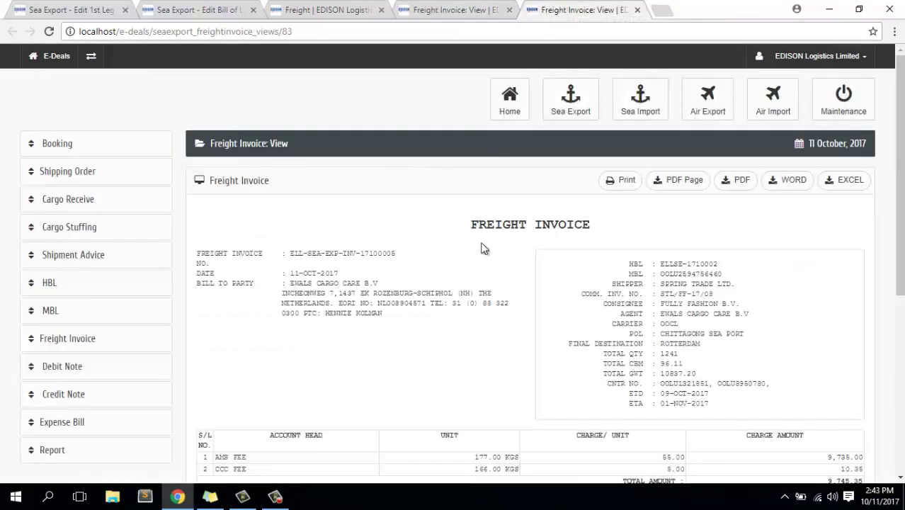
Check the USD net receivable of 8,989.35, then start new Debit Note ELL-SEA-EXP-DN-17100003.
scroll(654, 318, "down", 1)
scroll(655, 319, "down", 1)
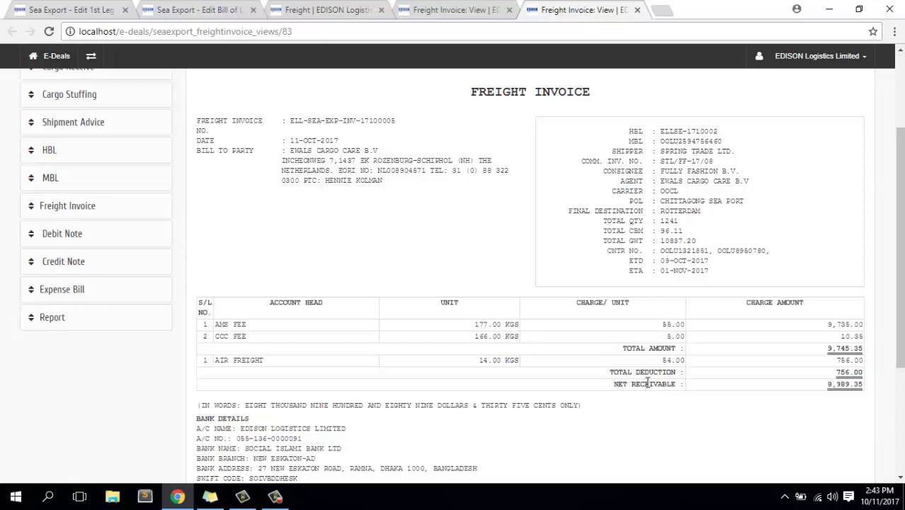
scroll(650, 383, "up", 3)
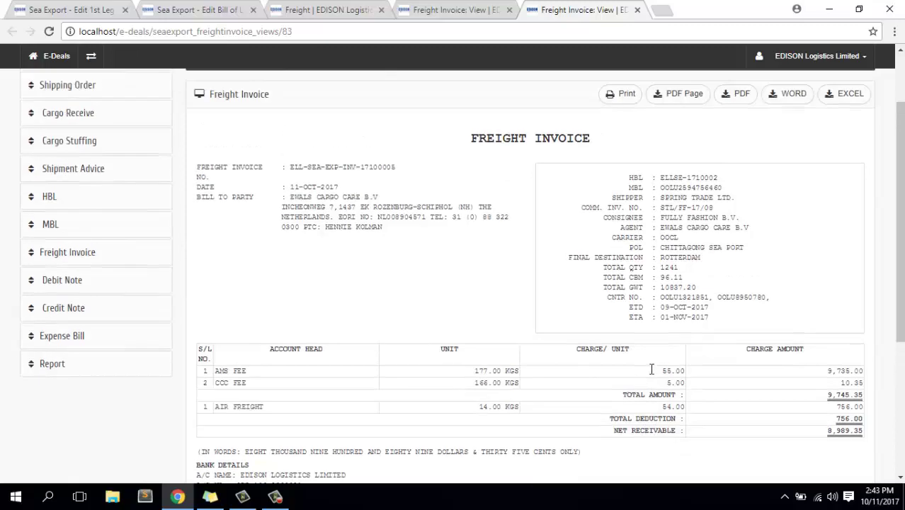
scroll(653, 374, "down", 3)
scroll(653, 373, "up", 3)
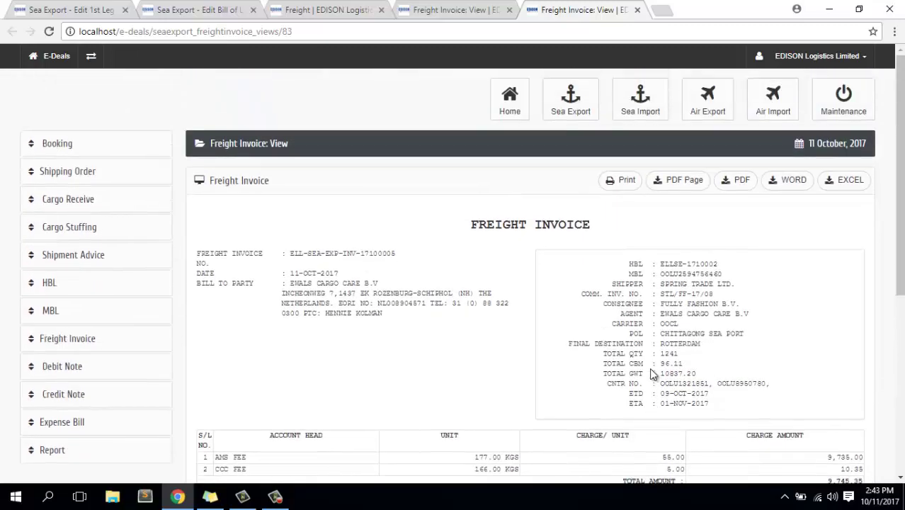
scroll(653, 374, "down", 1)
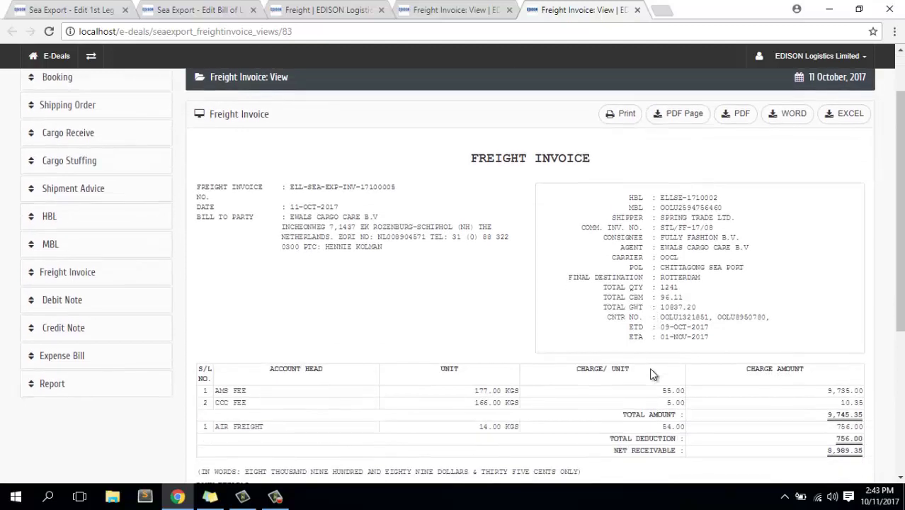
left_click(275, 498)
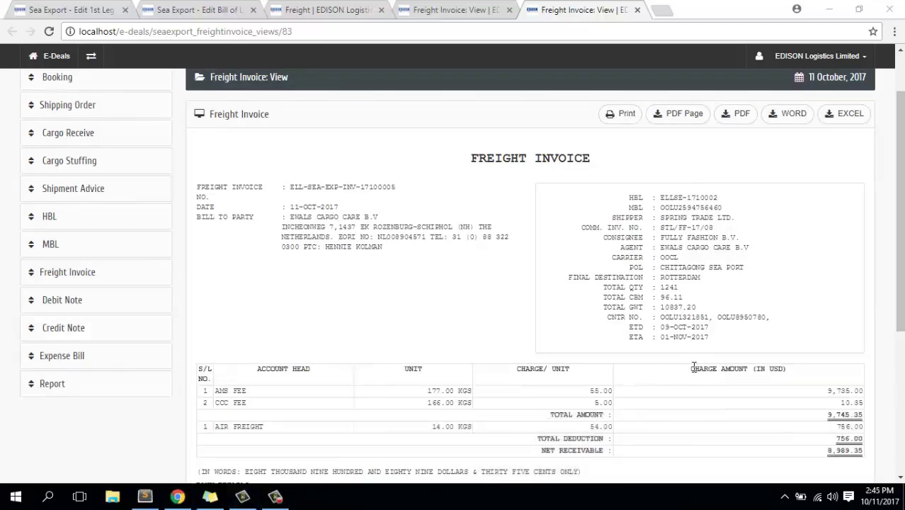
left_click(696, 367)
left_click_drag(691, 367, 786, 367)
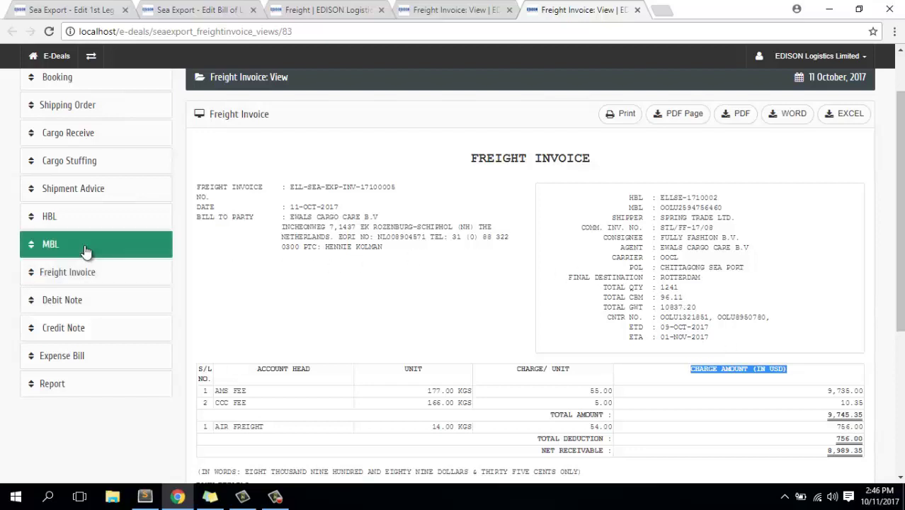
left_click(61, 301)
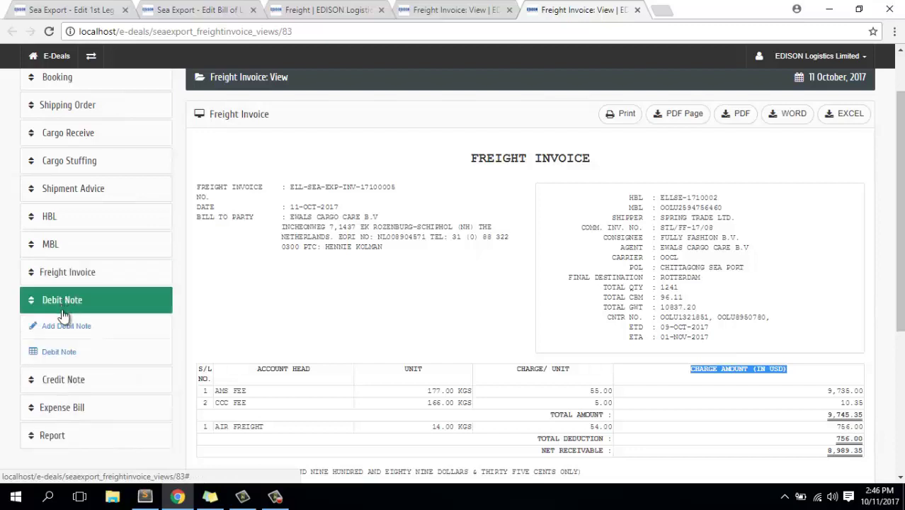
left_click(64, 329)
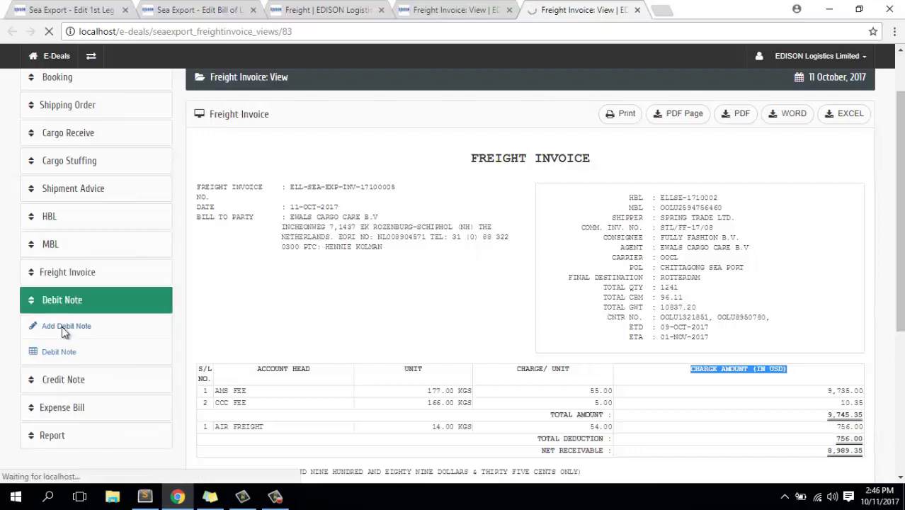
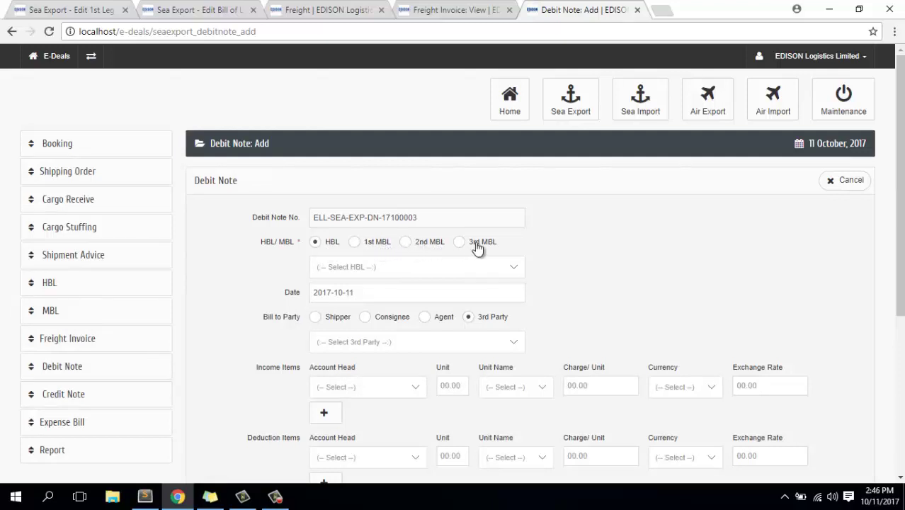
Link the debit note to HBL ELLSE-1710002 and bill it to the agent.
left_click(367, 268)
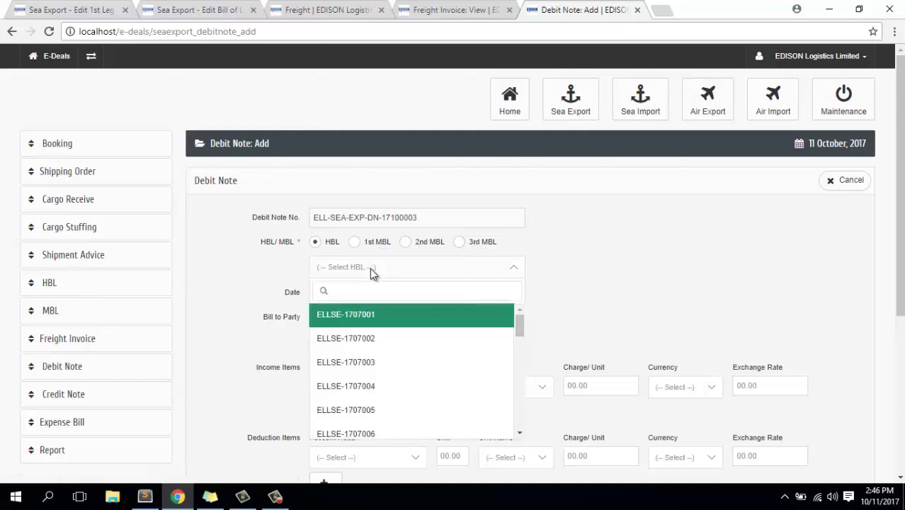
scroll(400, 362, "down", 10)
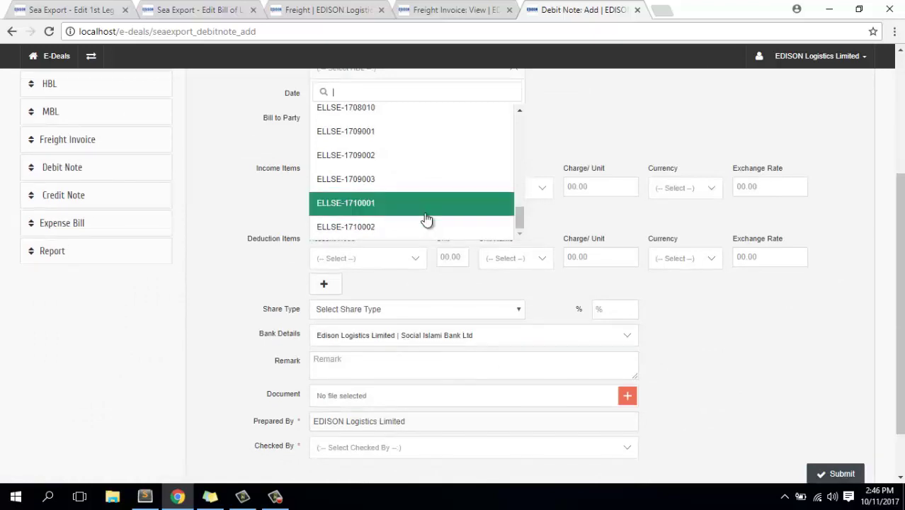
left_click(369, 228)
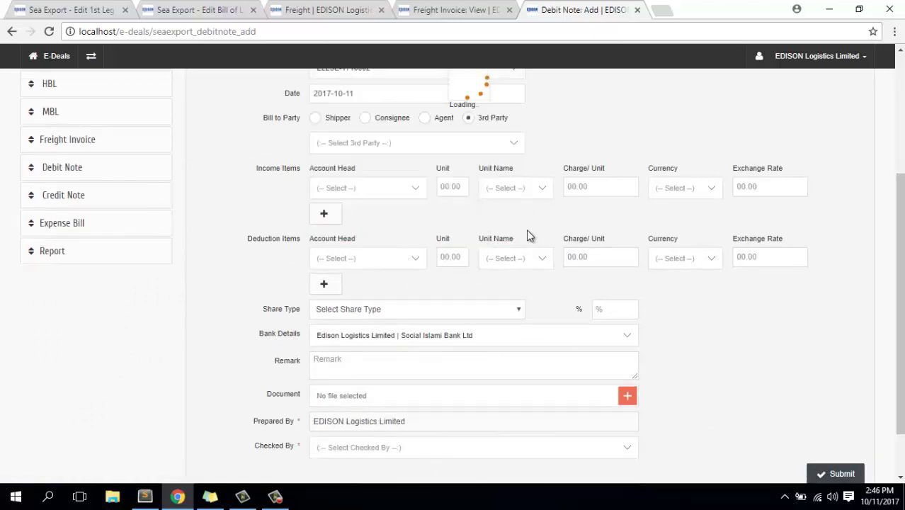
scroll(526, 228, "up", 3)
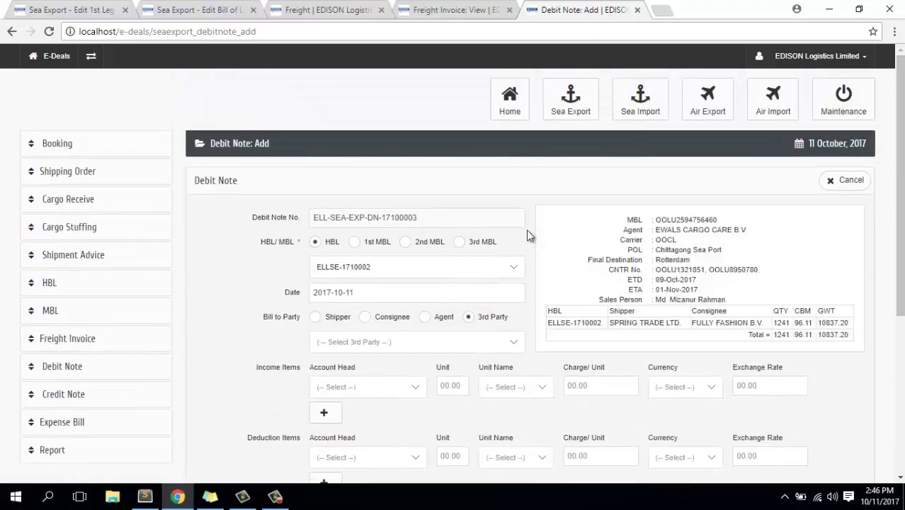
scroll(527, 229, "down", 2)
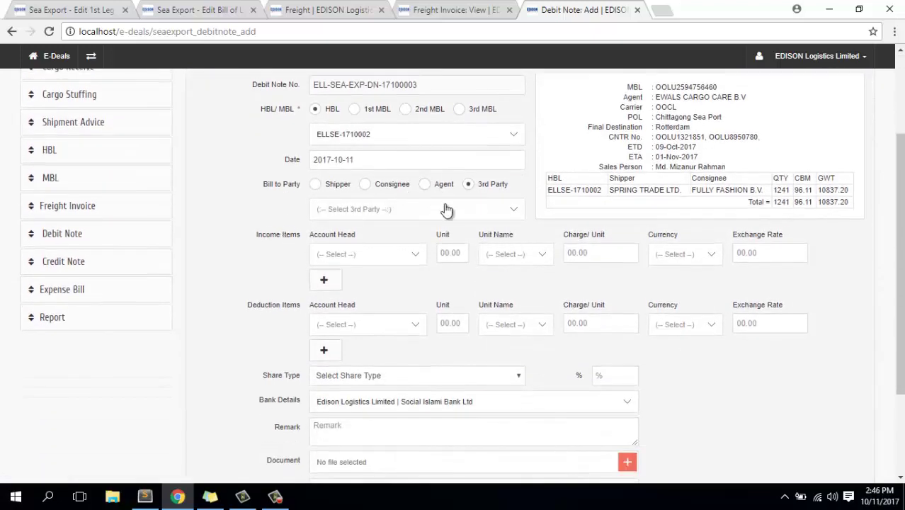
scroll(446, 210, "up", 1)
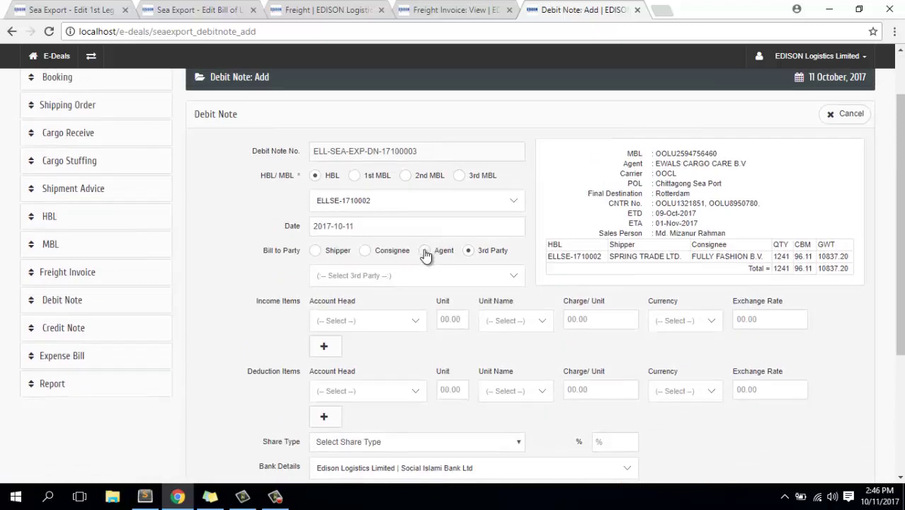
left_click(425, 252)
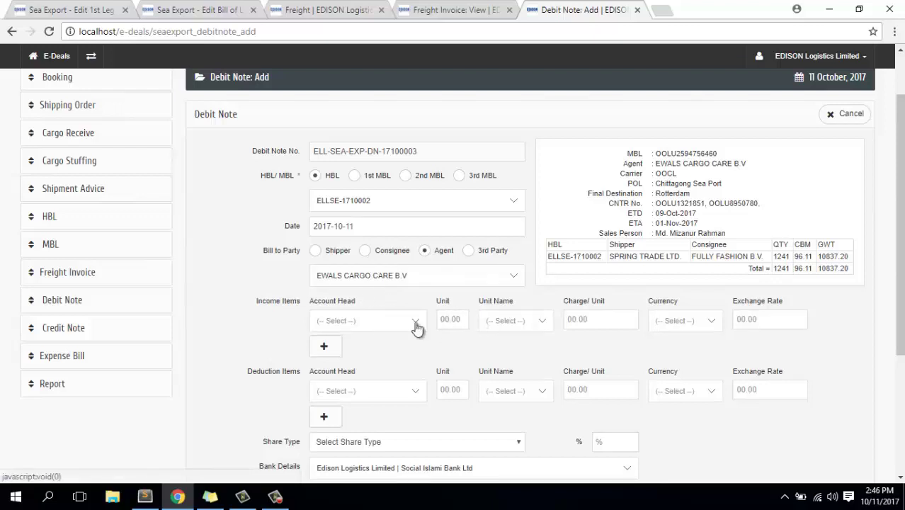
Add an MCC Fee income item with a unit quantity of 10837.20 Kgs.
left_click(368, 320)
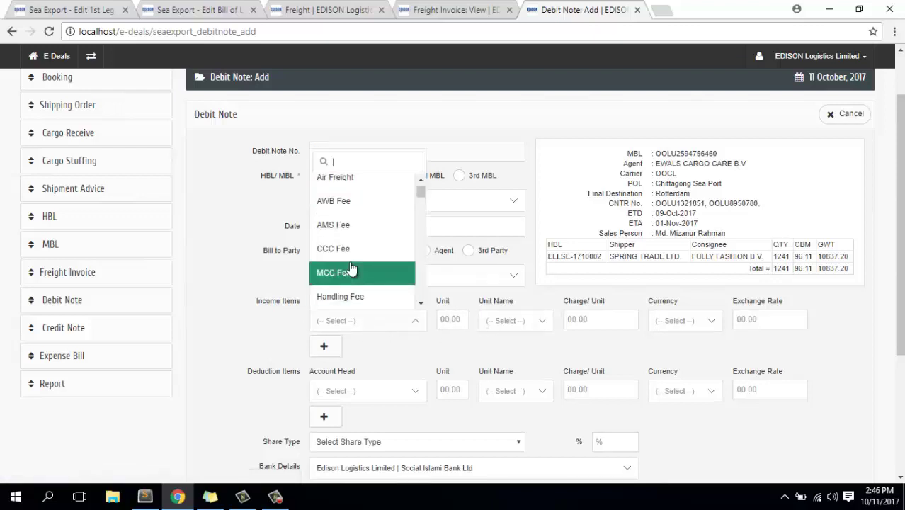
left_click(351, 270)
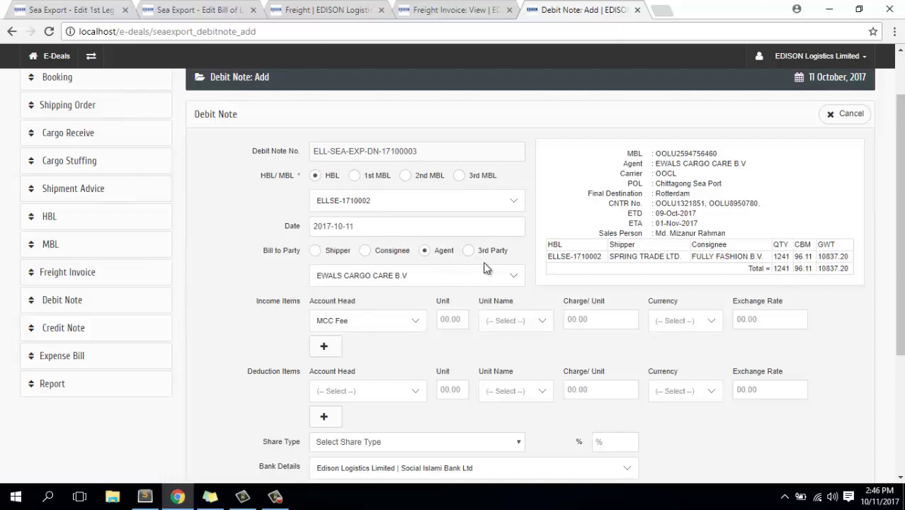
left_click(447, 319)
type("1")
type("0")
type("8")
type("37")
type(".20")
left_click(530, 321)
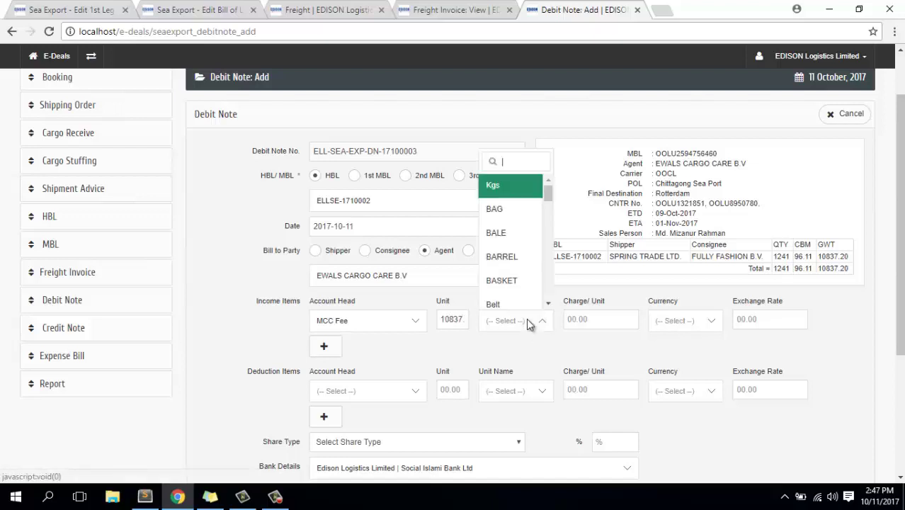
left_click(523, 188)
Set the MCC Fee charge to 1 USD per unit at exchange rate 80.20.
left_click(590, 325)
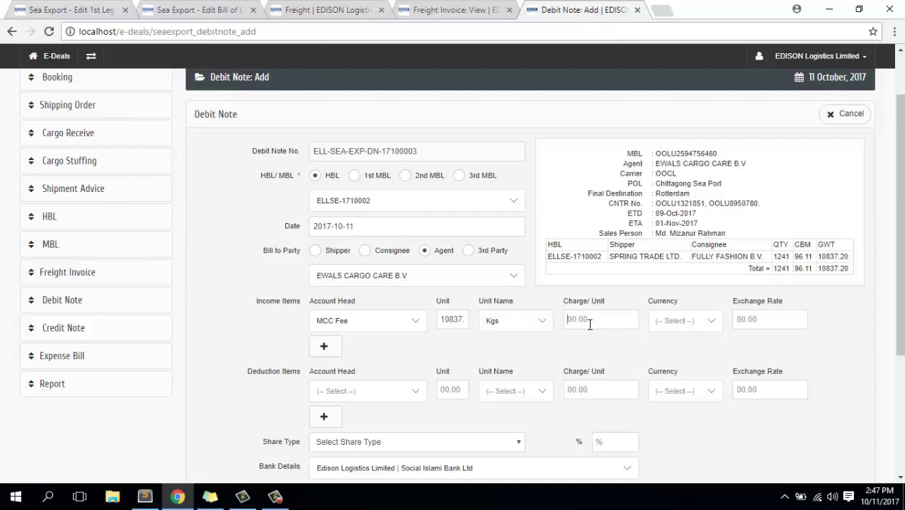
type("3")
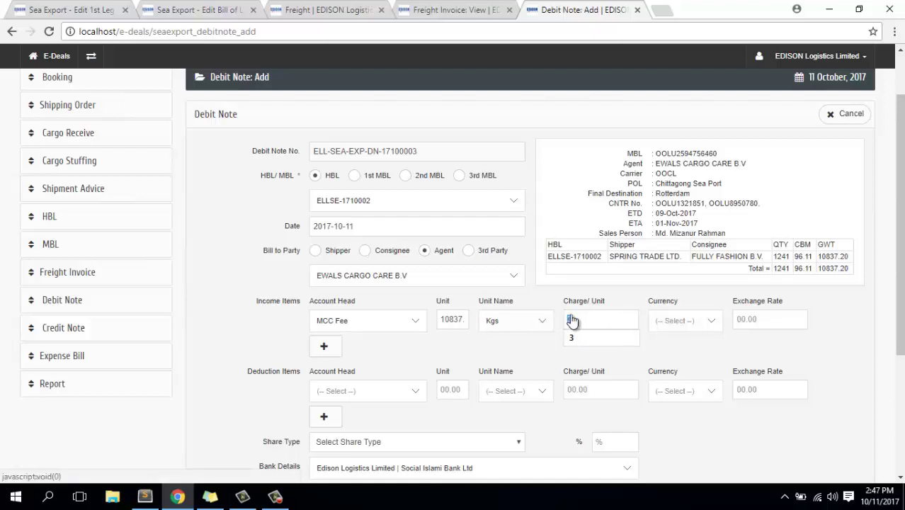
key("BackSpace")
type("1")
left_click(704, 322)
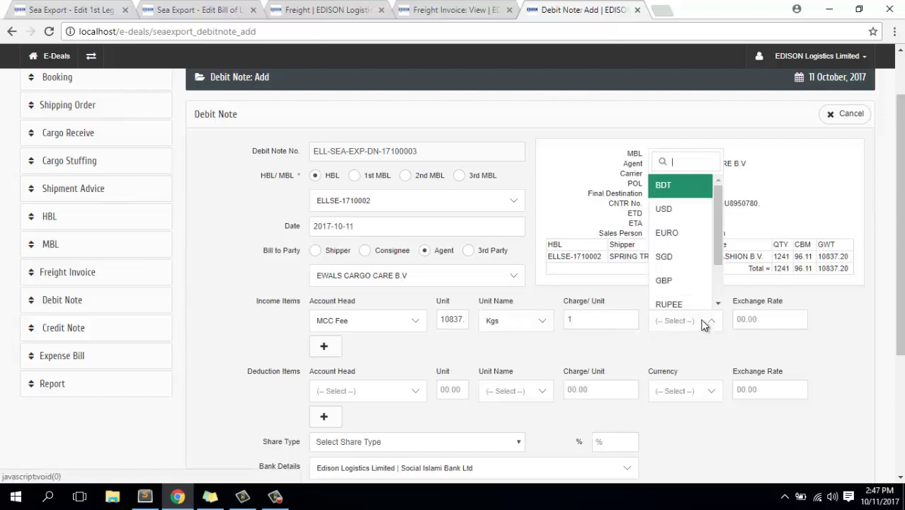
left_click(680, 214)
left_click(757, 319)
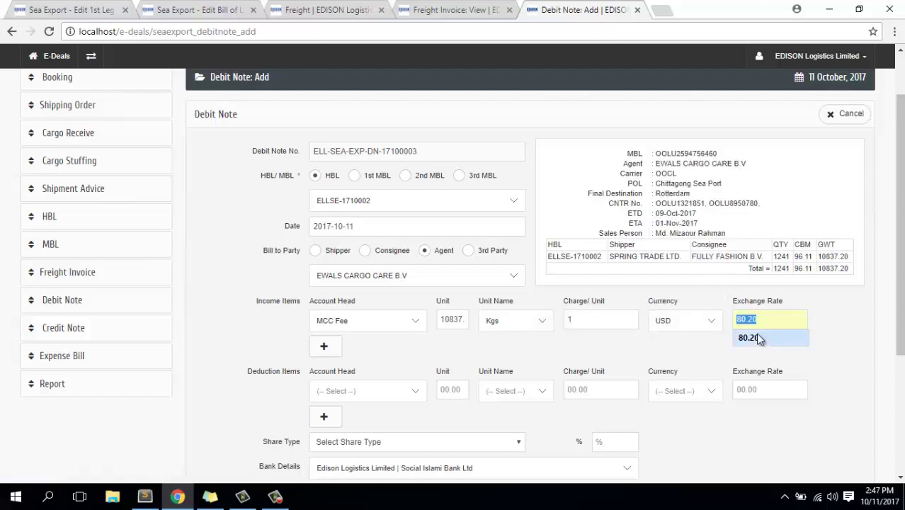
left_click(758, 337)
scroll(439, 358, "down", 1)
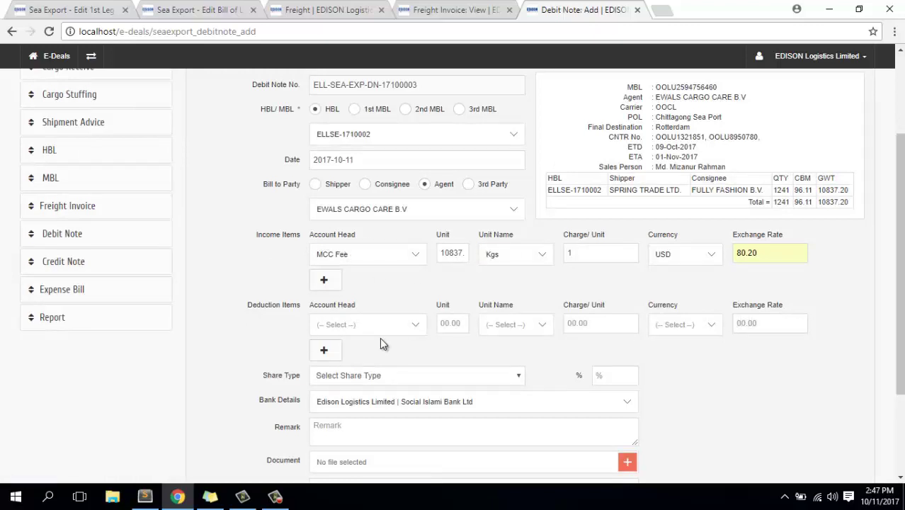
scroll(381, 340, "down", 3)
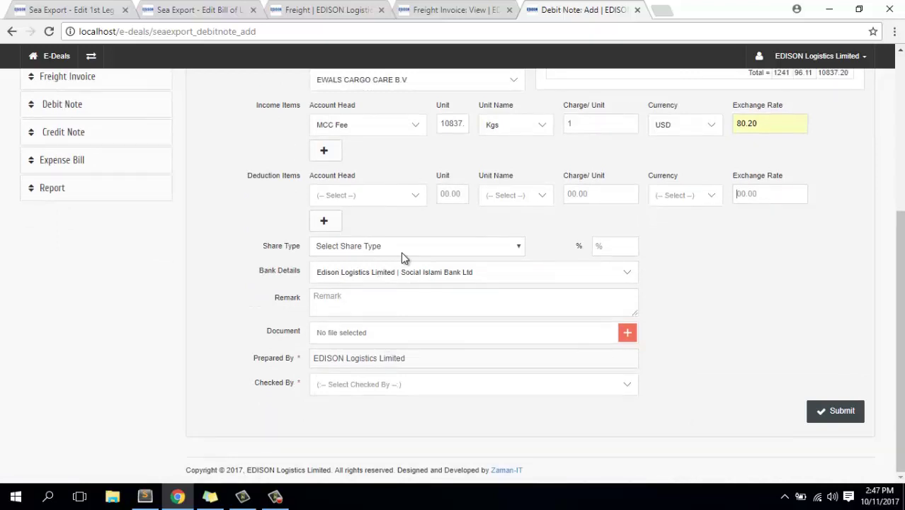
Set the debit note's share type to Profit at 50%.
scroll(400, 252, "up", 1)
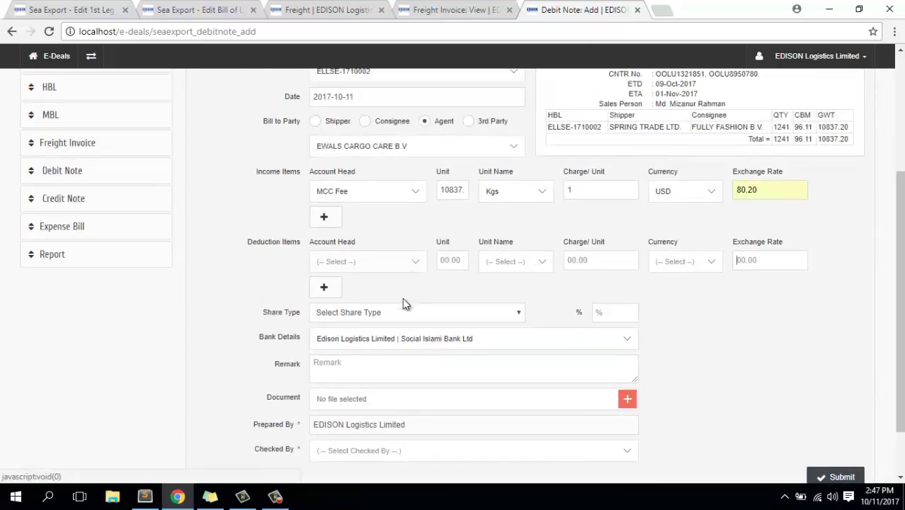
left_click(402, 316)
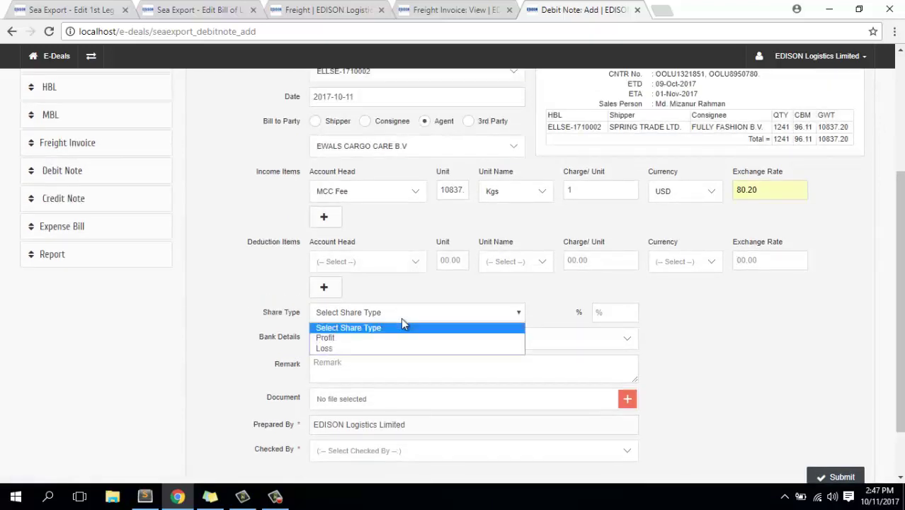
left_click(372, 340)
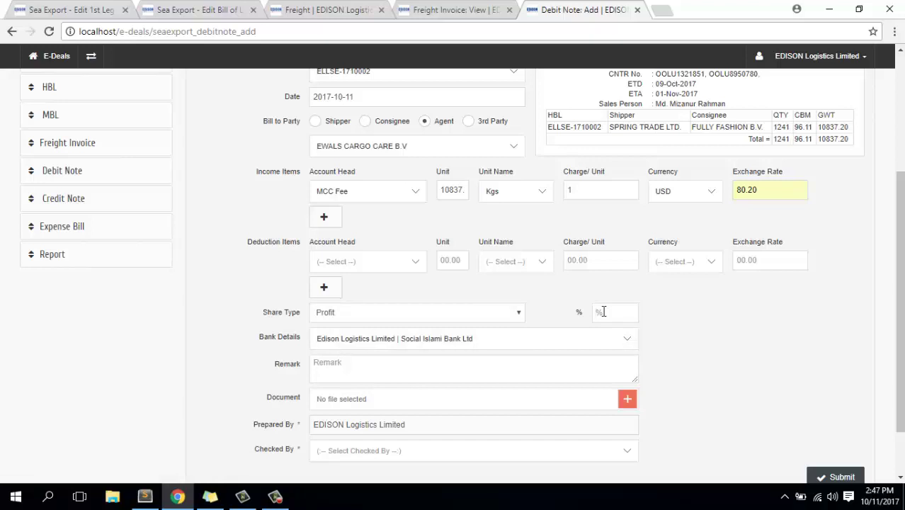
type("50")
Assign a checker in Checked By and submit the debit note.
scroll(602, 311, "down", 1)
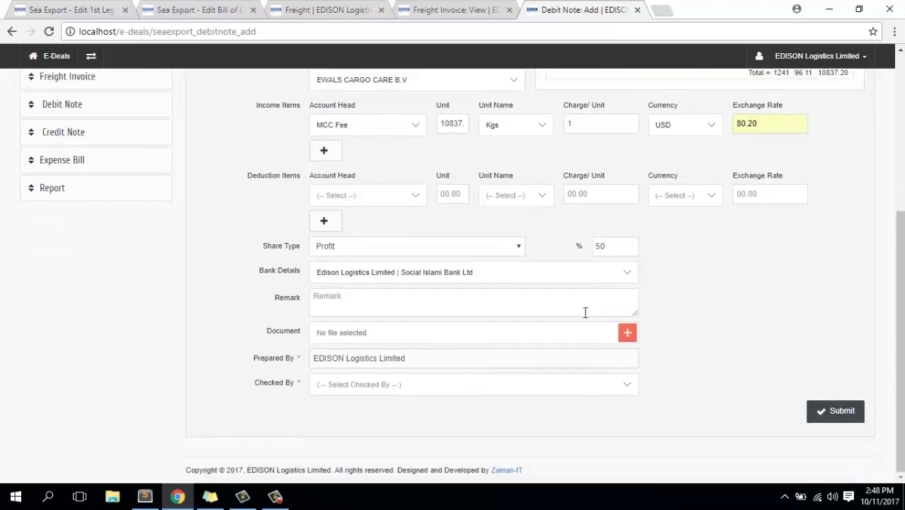
left_click(367, 389)
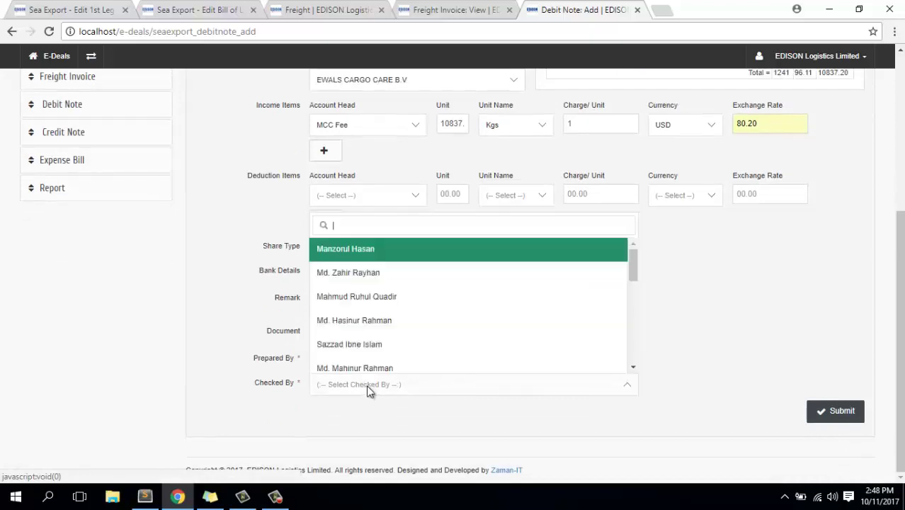
left_click(361, 314)
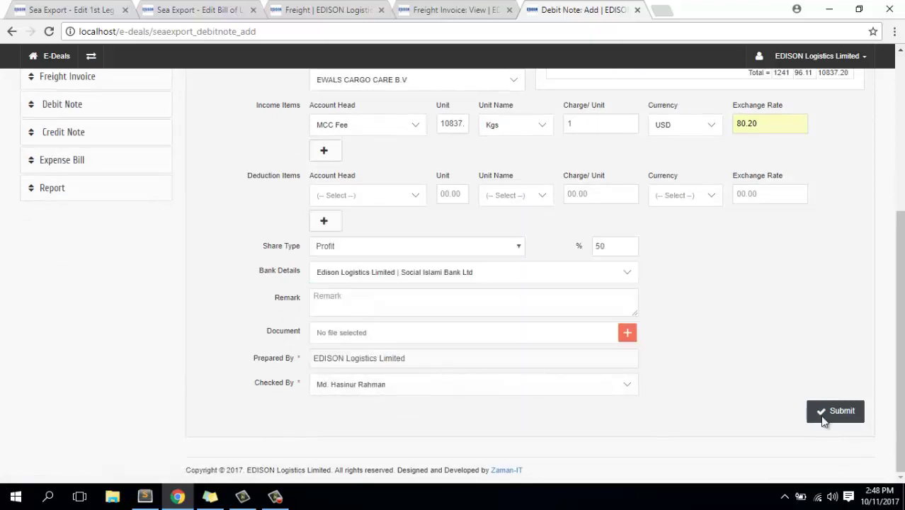
left_click(842, 411)
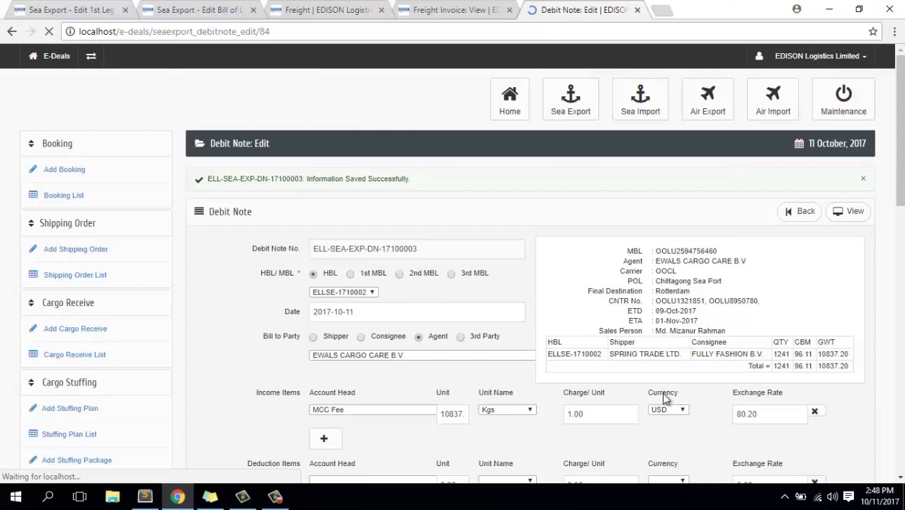
Scroll through saved debit note ELL-SEA-EXP-DN-17100003 to review its contents.
scroll(662, 393, "down", 4)
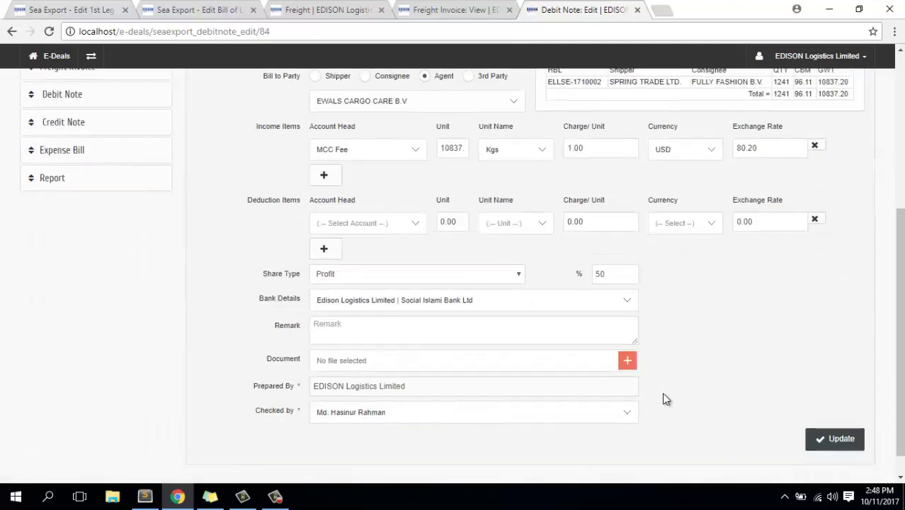
scroll(663, 394, "up", 5)
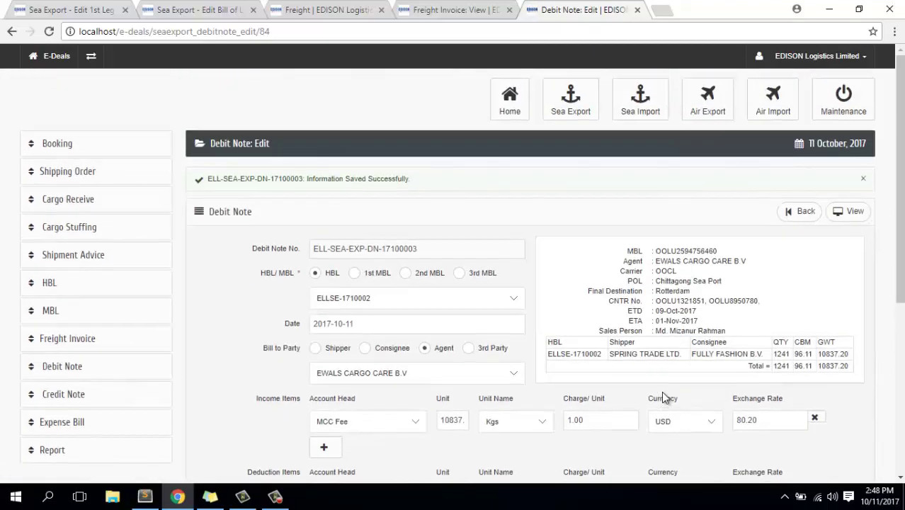
scroll(661, 391, "down", 3)
scroll(662, 390, "up", 3)
View the debit note (net receivable 869,143.44) and expand the Debit Note and Credit Note menus.
left_click(850, 214)
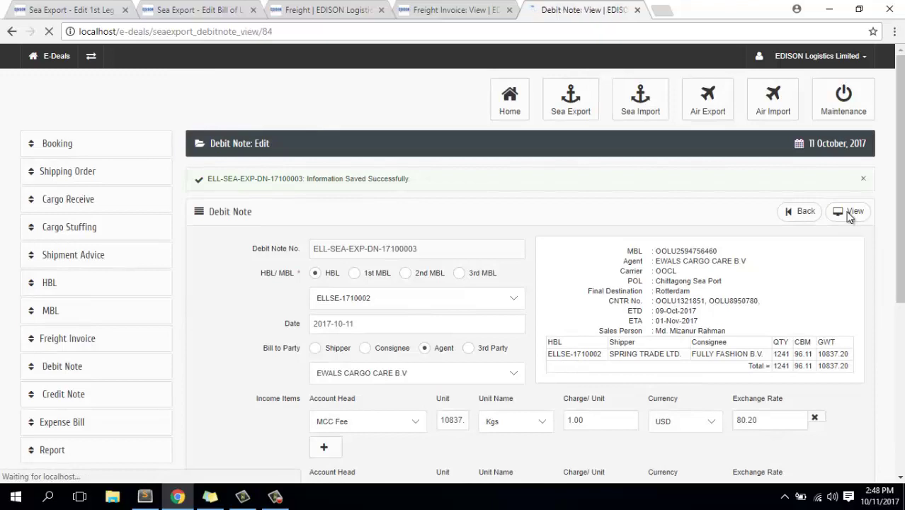
scroll(552, 332, "down", 5)
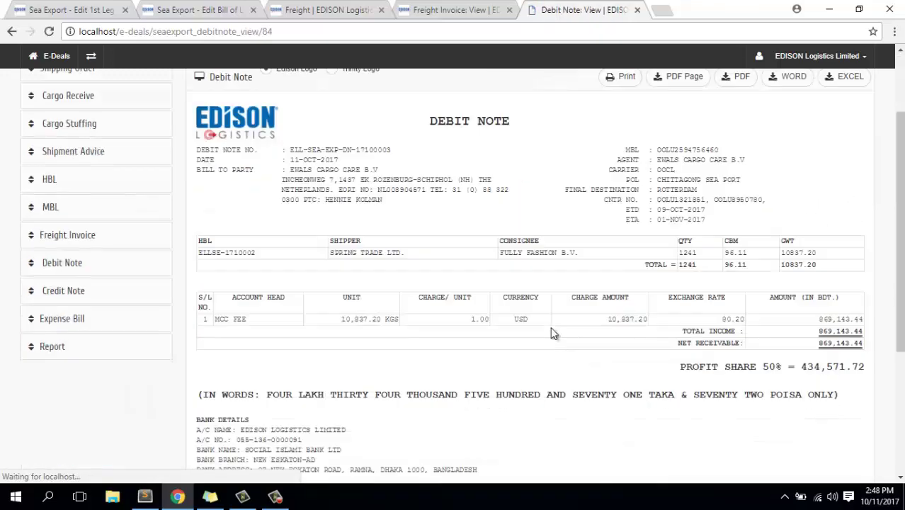
scroll(552, 332, "up", 5)
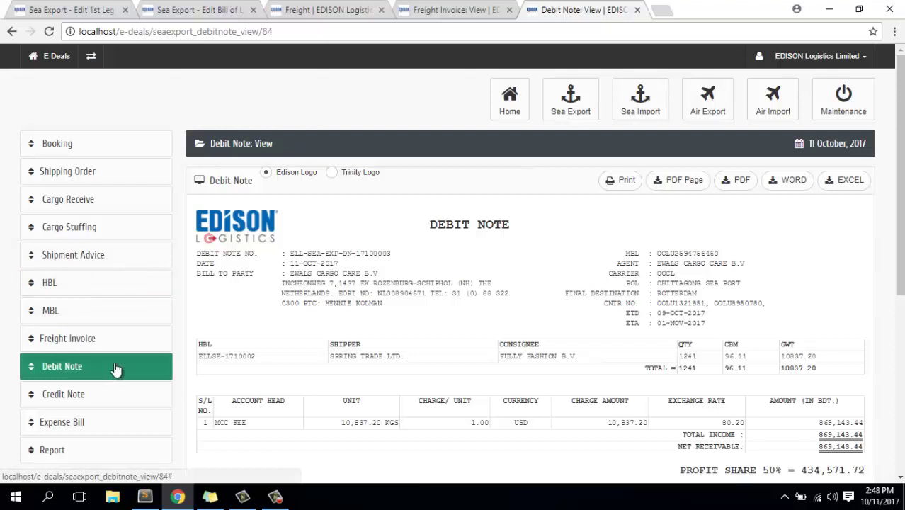
scroll(117, 370, "down", 1)
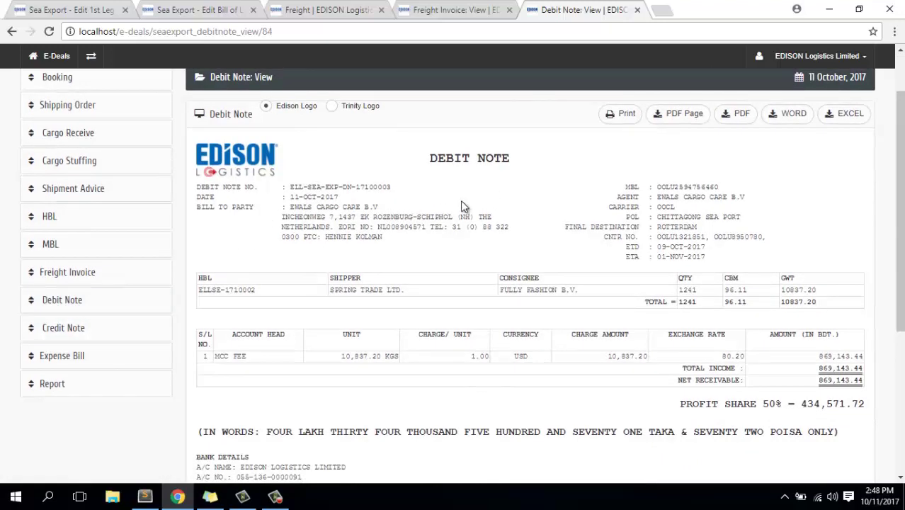
left_click(80, 303)
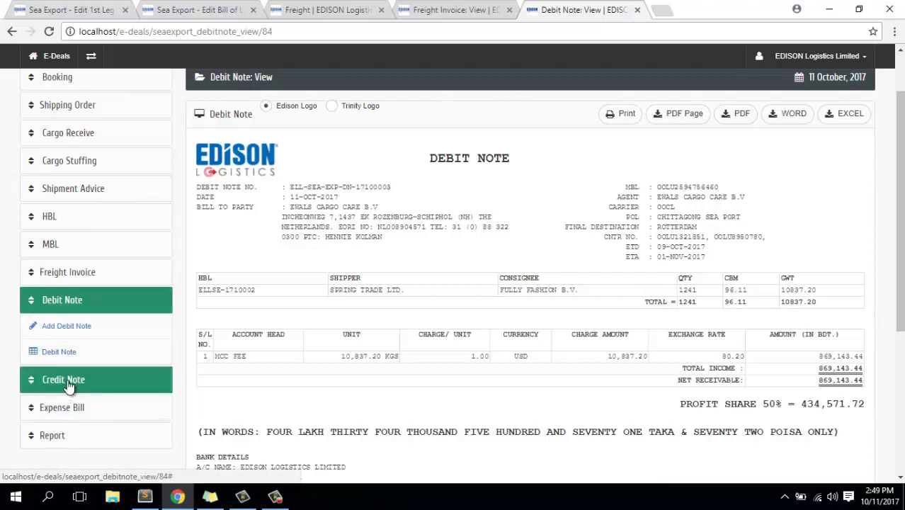
left_click(69, 387)
Start a new credit note and link it to HBL ELLSE-1710002.
left_click(67, 406)
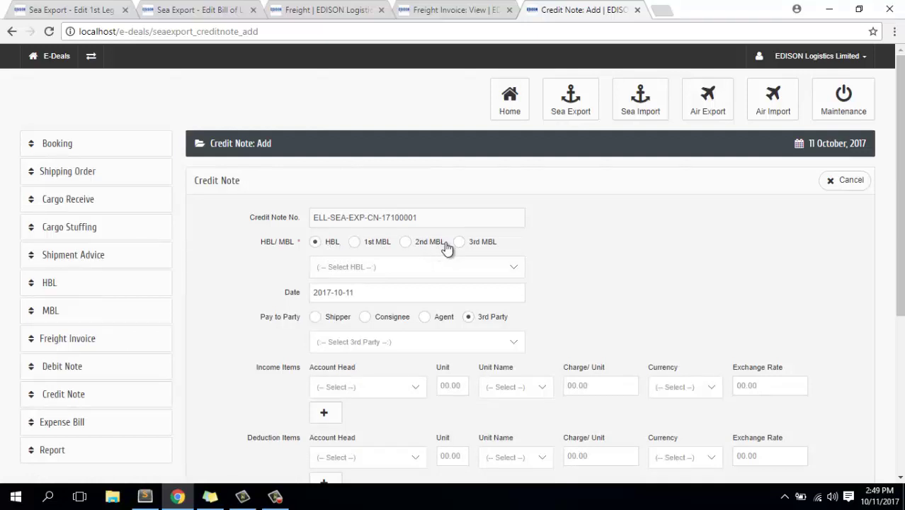
left_click(395, 267)
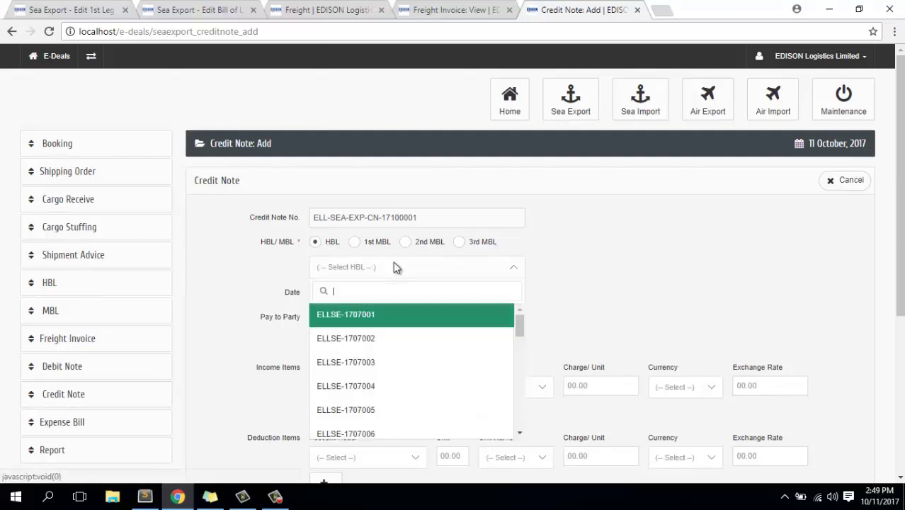
scroll(361, 369, "down", 10)
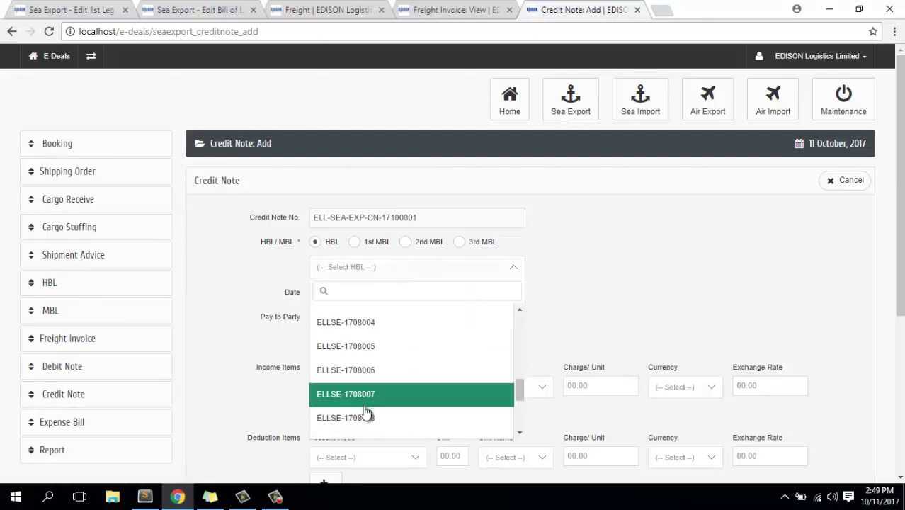
scroll(373, 390, "down", 4)
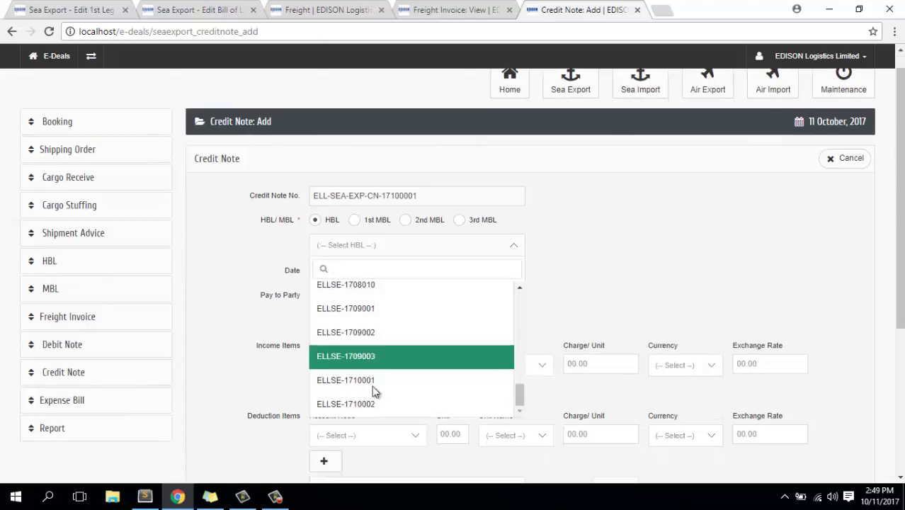
scroll(356, 180, "up", 4)
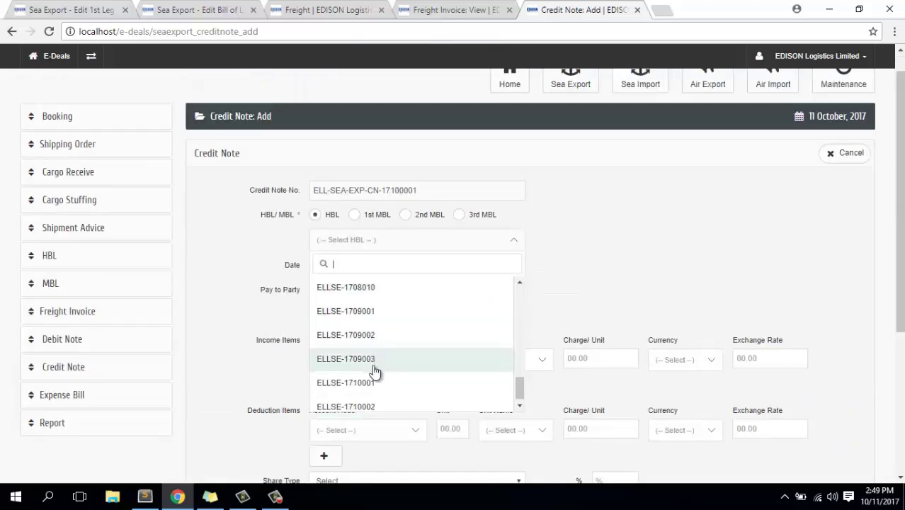
scroll(366, 400, "down", 1)
left_click(367, 400)
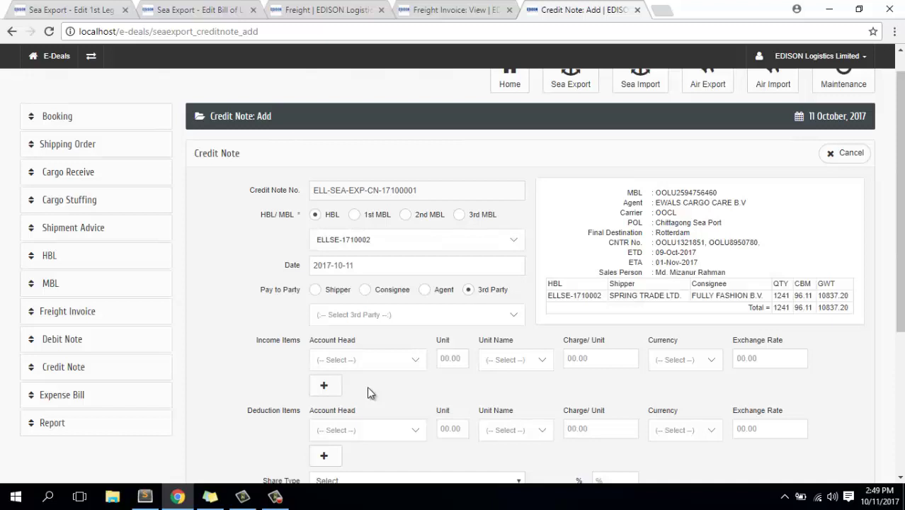
Add an AMS Fee income item, copying the 10837.20 gross weight into Unit.
left_click(409, 360)
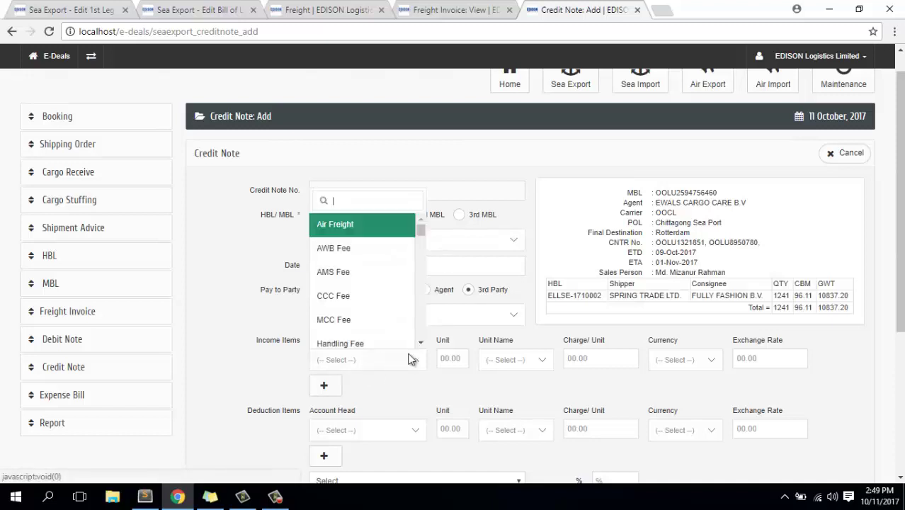
left_click(358, 265)
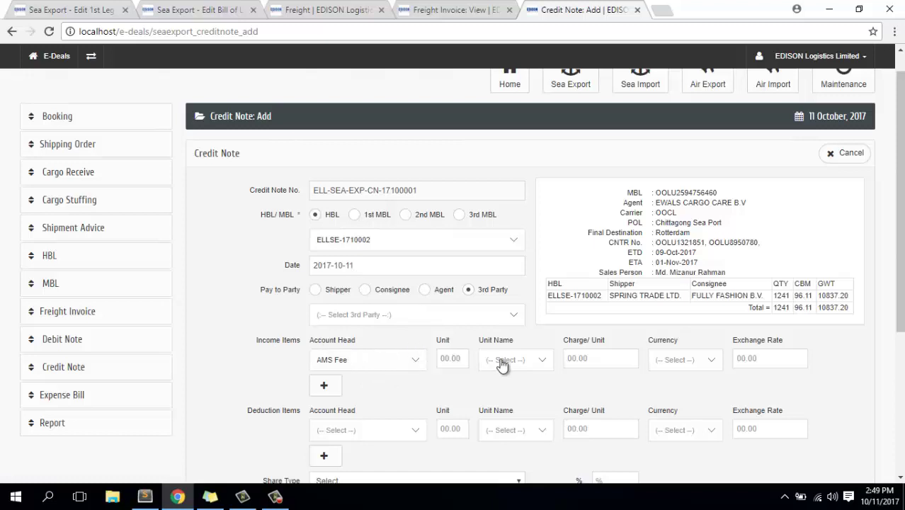
left_click(458, 359)
double_click(832, 308)
key("ctrl+c")
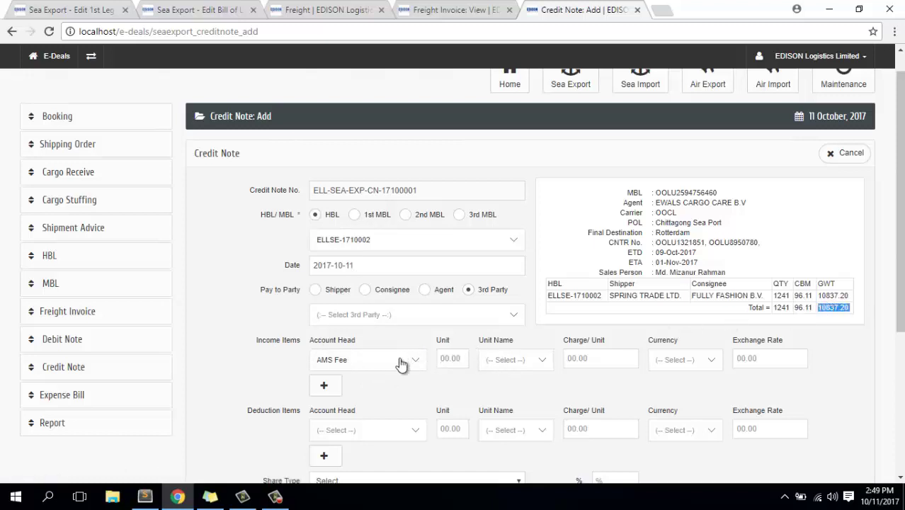
left_click(458, 360)
key("ctrl+v")
Set the AMS Fee to Kgs at 3 USD per unit, exchange rate 80.20.
left_click(511, 361)
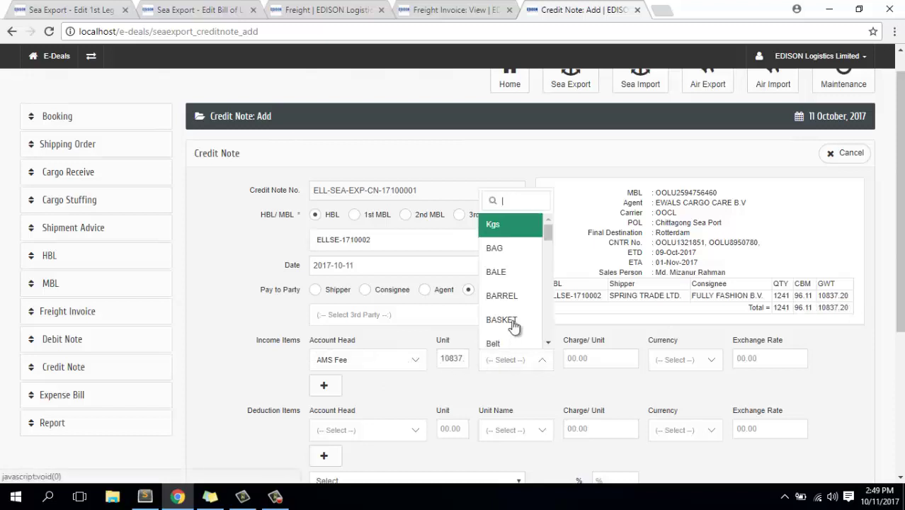
left_click(507, 265)
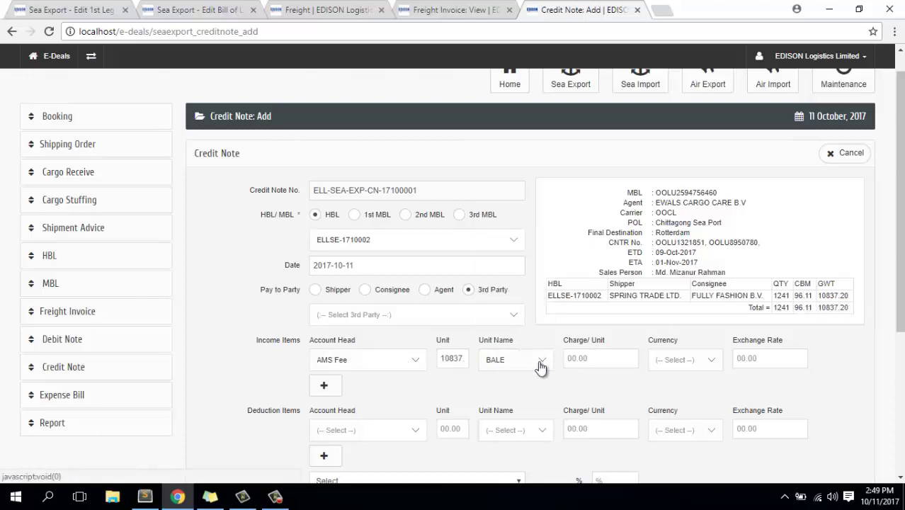
left_click(516, 361)
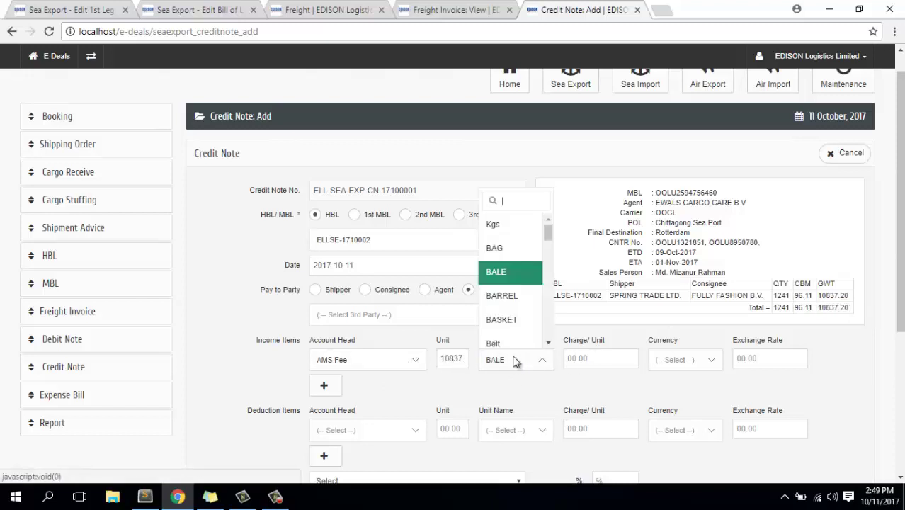
left_click(505, 225)
left_click(590, 359)
type("3")
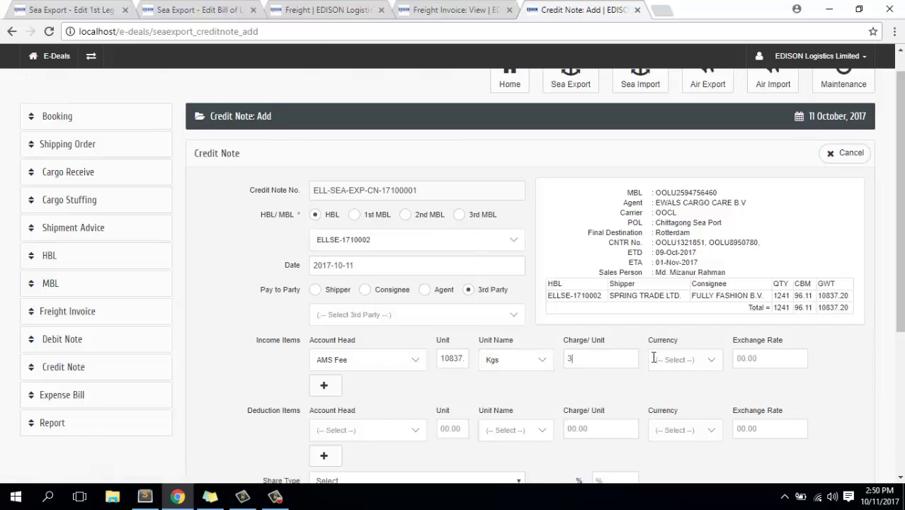
left_click(696, 360)
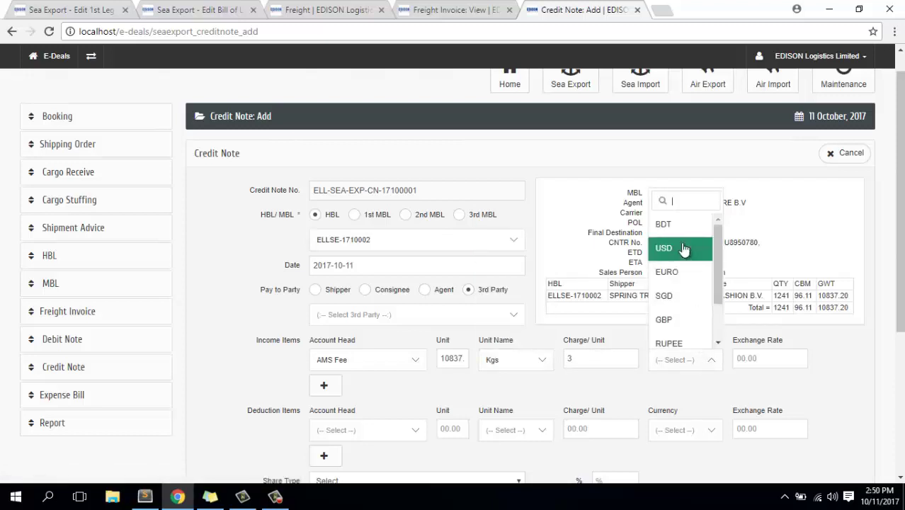
left_click(680, 247)
left_click(740, 358)
left_click(750, 377)
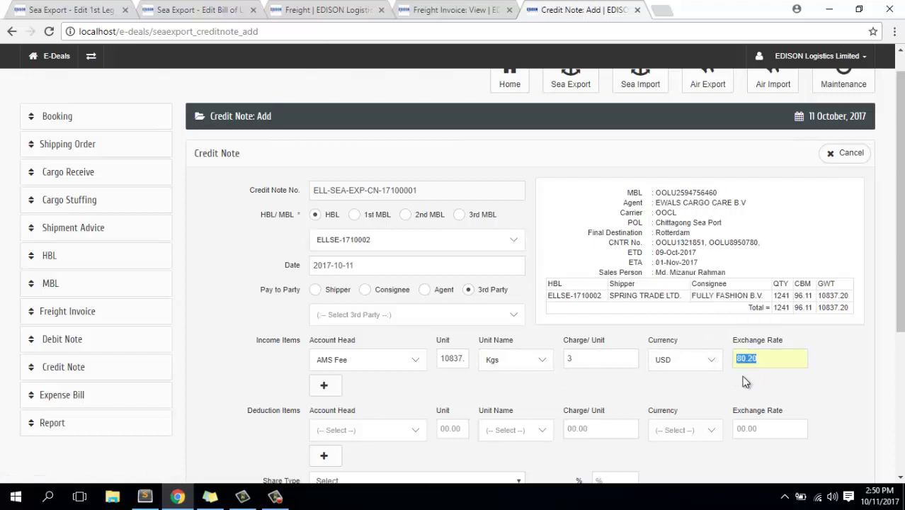
scroll(376, 358, "down", 2)
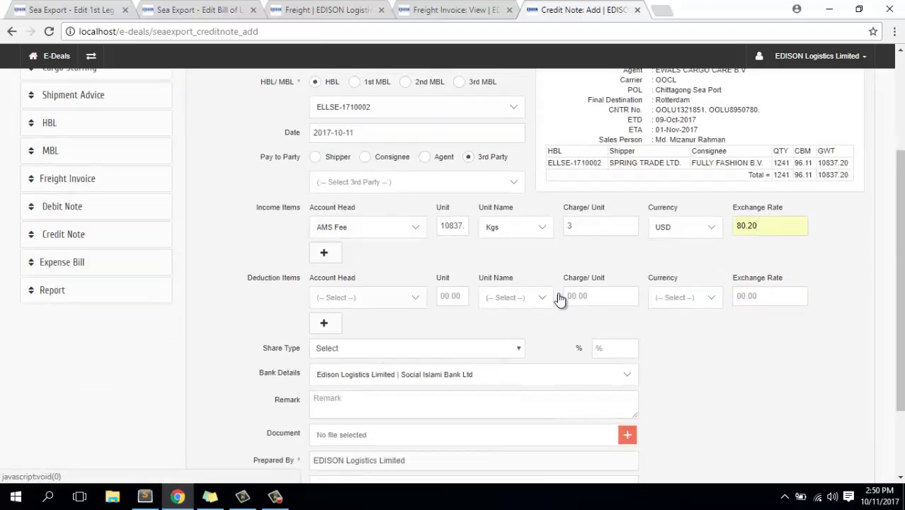
Set a 50% Profit share, assign a checker, and submit the credit note.
left_click(745, 295)
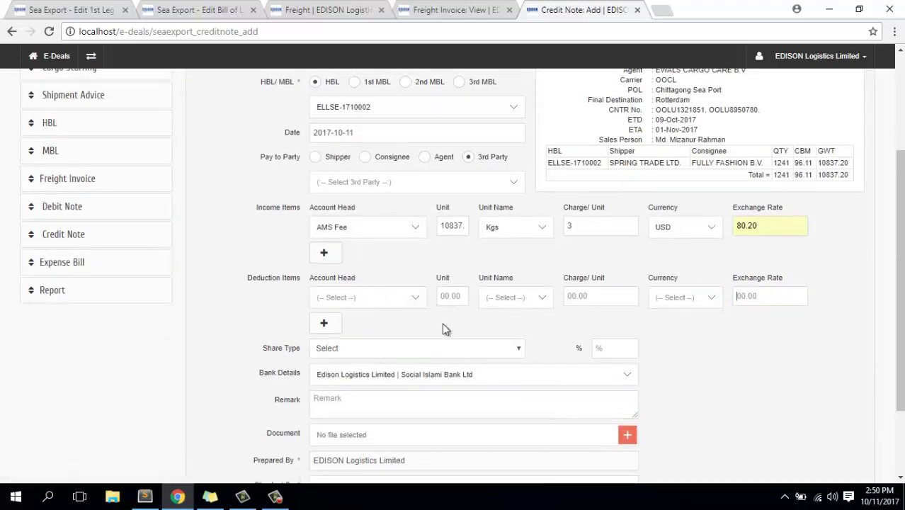
scroll(440, 347, "down", 2)
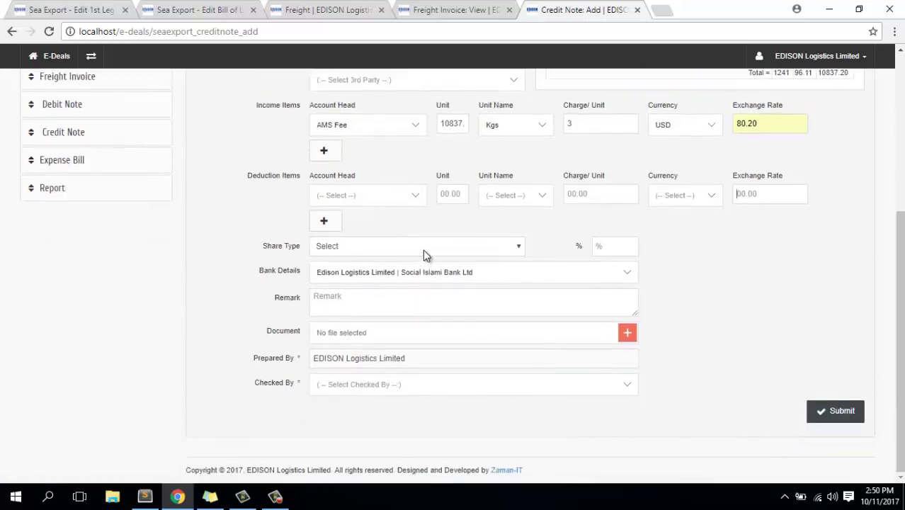
left_click(432, 248)
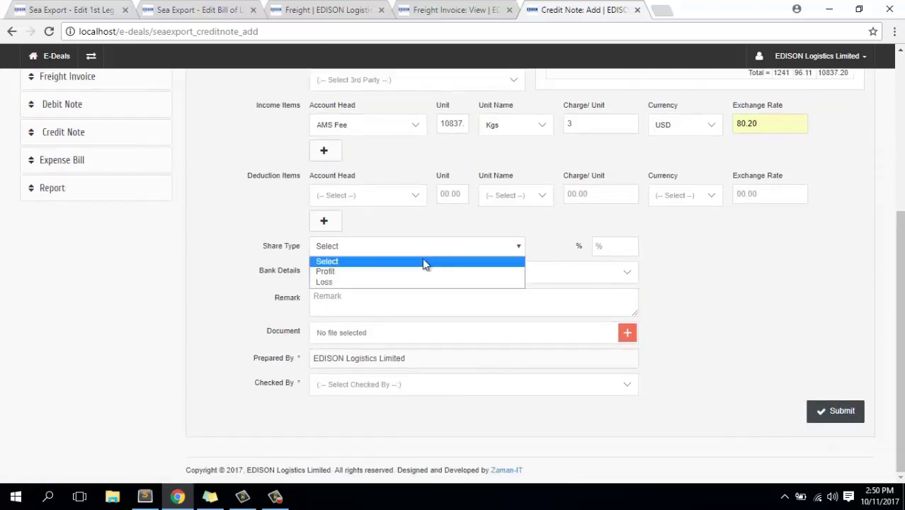
left_click(359, 272)
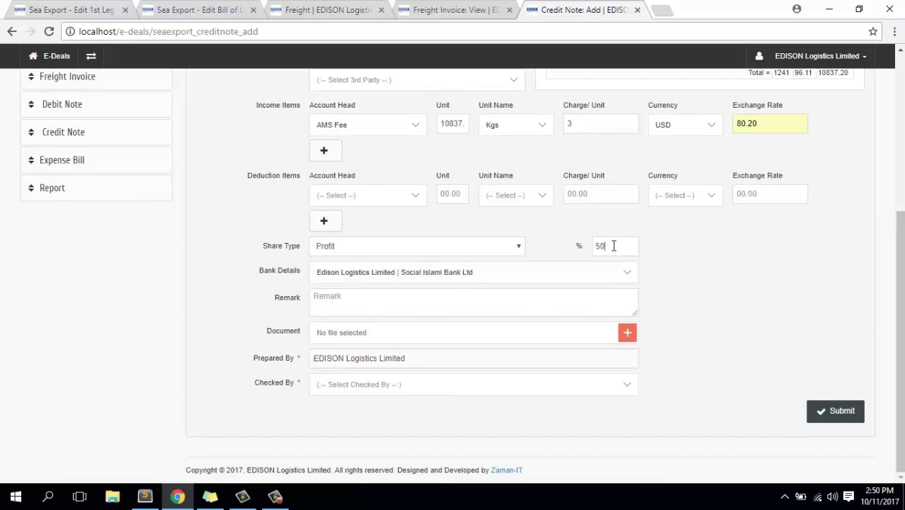
left_click(350, 383)
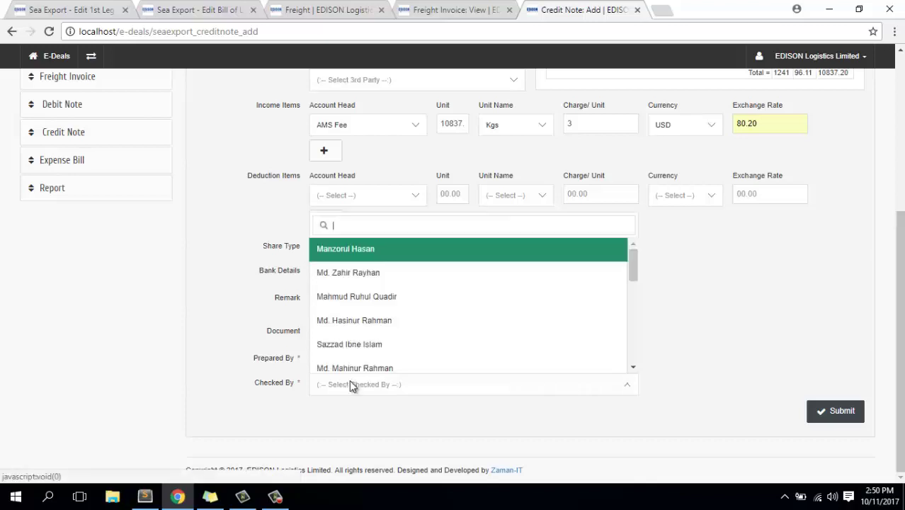
left_click(358, 298)
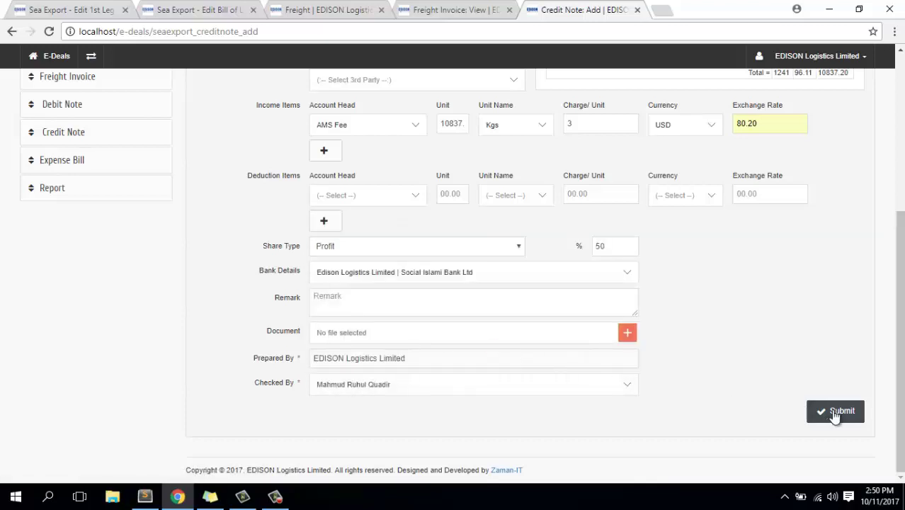
left_click(836, 412)
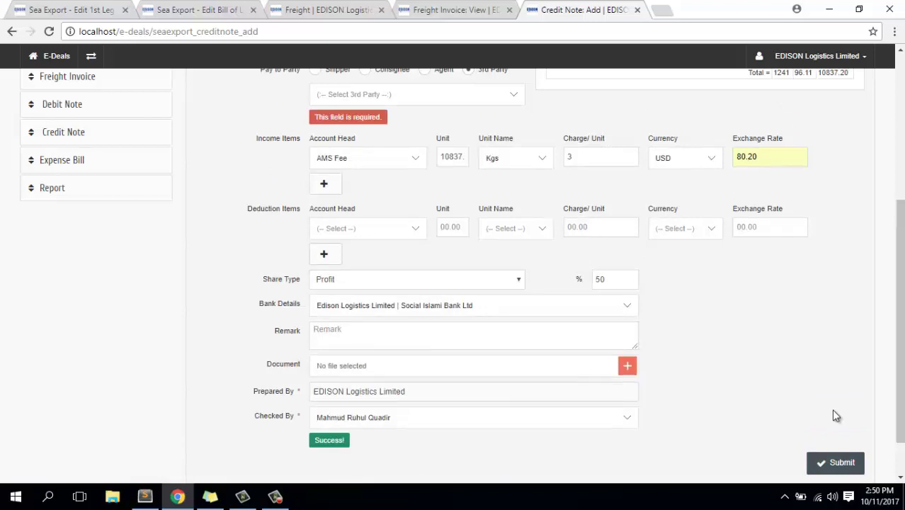
Make agent EWALS CARGO CARE B.V the credit note's payee by searching 'ew'.
scroll(499, 225, "up", 2)
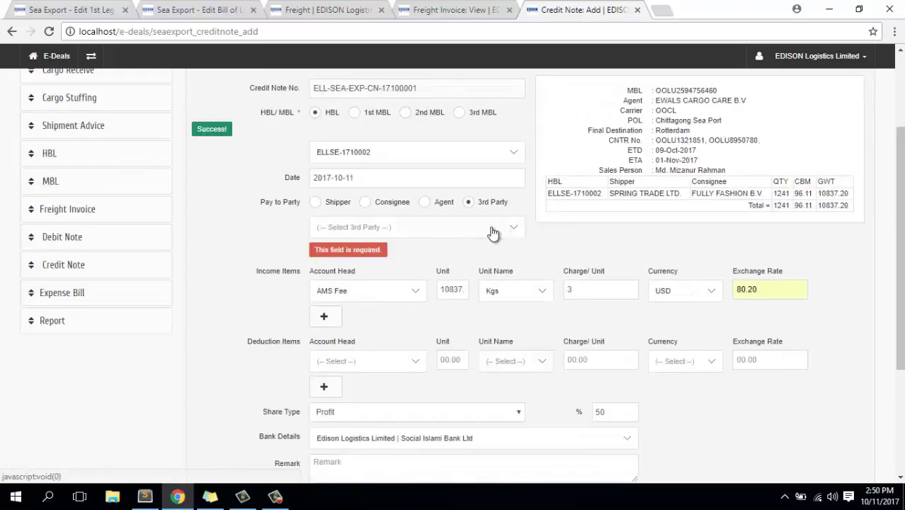
left_click(425, 202)
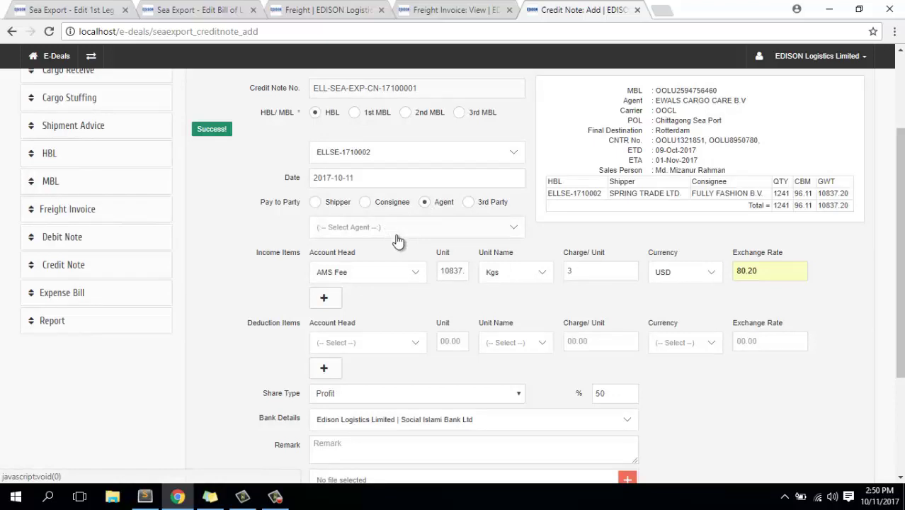
left_click(398, 240)
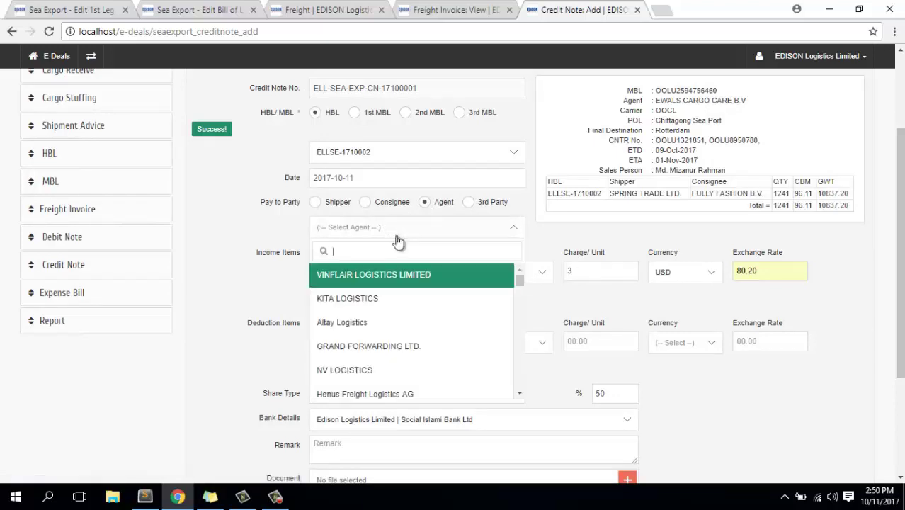
left_click(398, 241)
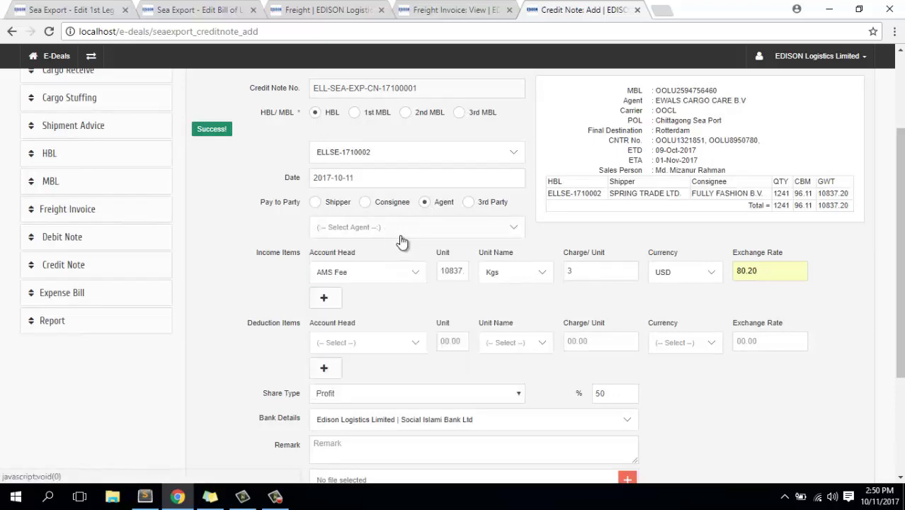
left_click(399, 241)
type("ew")
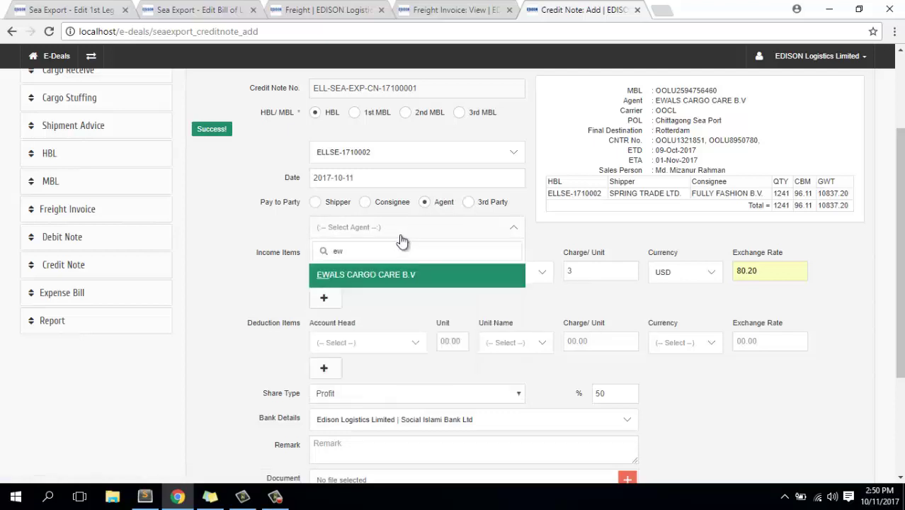
key("Return")
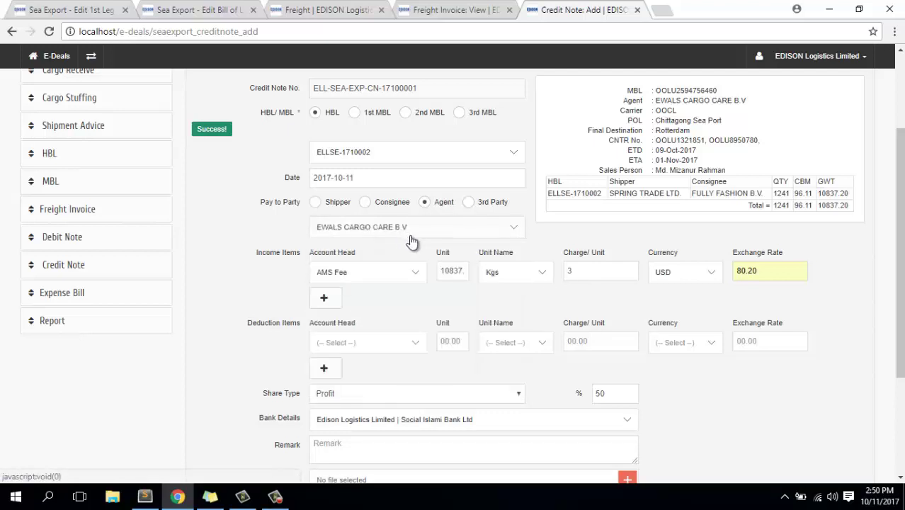
Resubmit the credit note to save it.
scroll(412, 242, "down", 2)
scroll(412, 242, "down", 1)
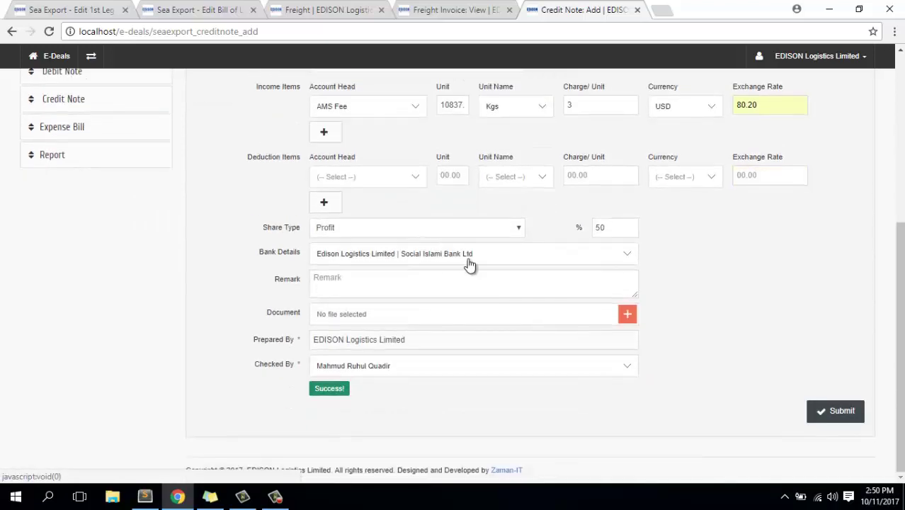
left_click(850, 412)
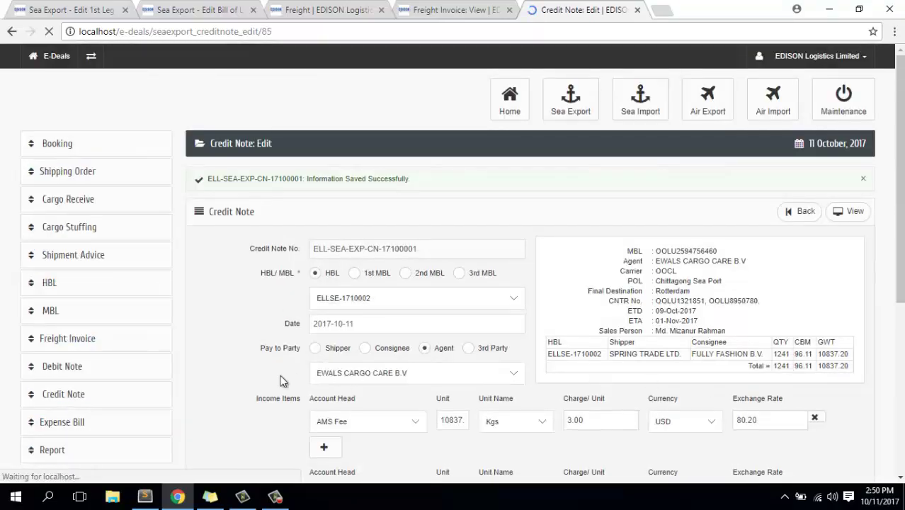
Return to the Credit Note list showing ELL-SEA-EXP-CN-17100001 for EWALS CARGO CARE B.V.
scroll(626, 309, "down", 3)
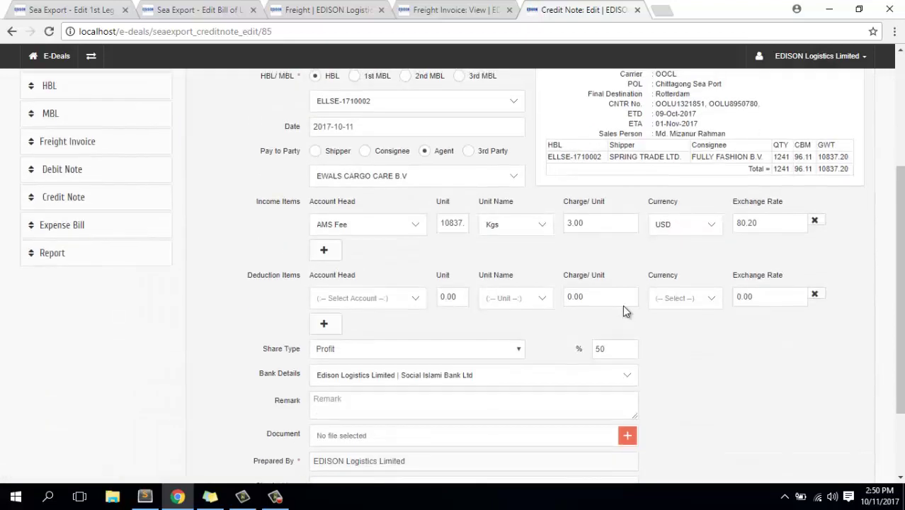
scroll(626, 311, "up", 3)
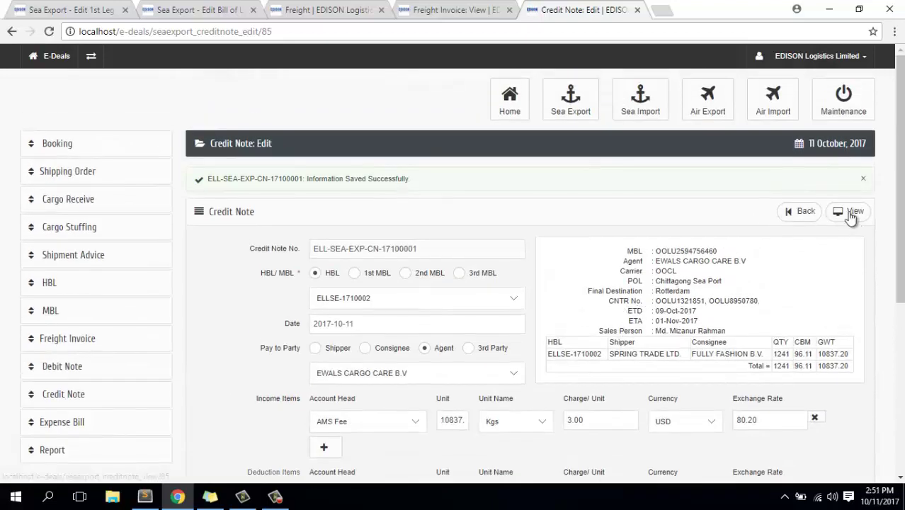
left_click(807, 214)
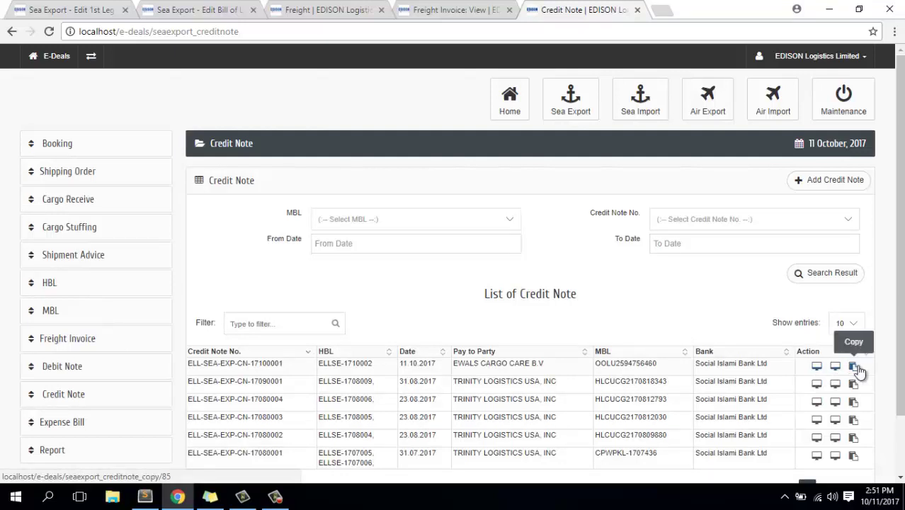
scroll(411, 303, "down", 2)
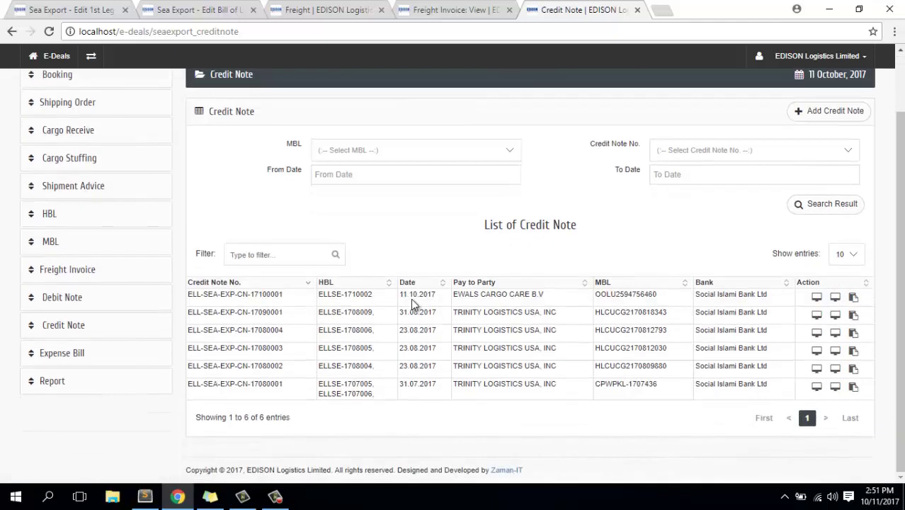
Open the Expense Bill list and browse its 22 bills, headed by ELL-SEA-EXP-EB-17100003.
left_click(77, 358)
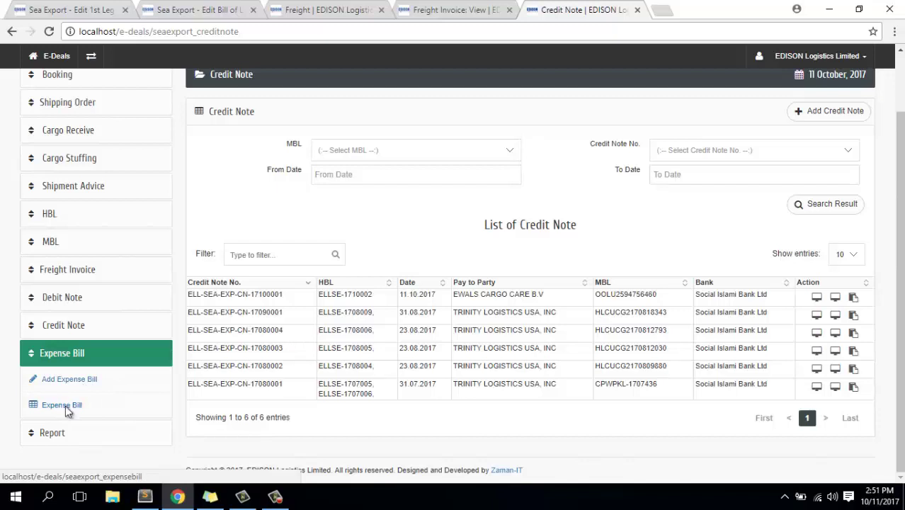
left_click(65, 407)
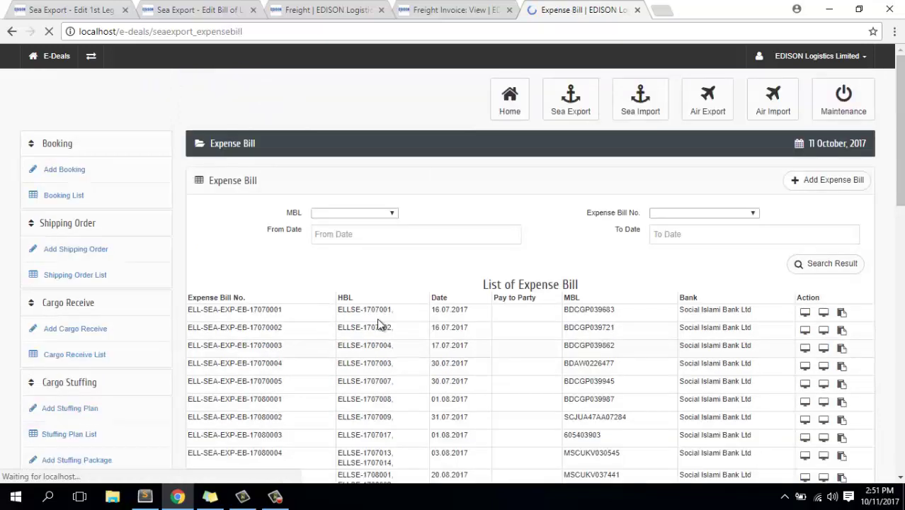
scroll(388, 323, "down", 1)
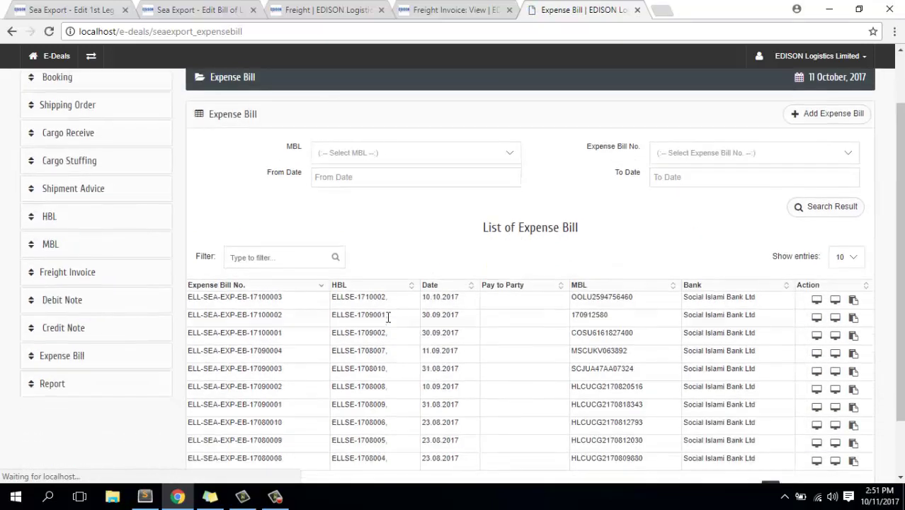
scroll(760, 313, "down", 1)
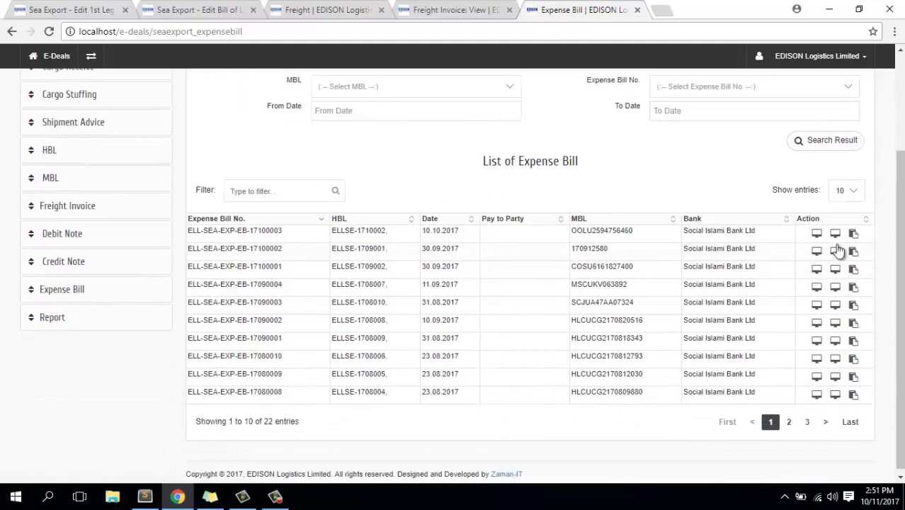
scroll(838, 239, "up", 1)
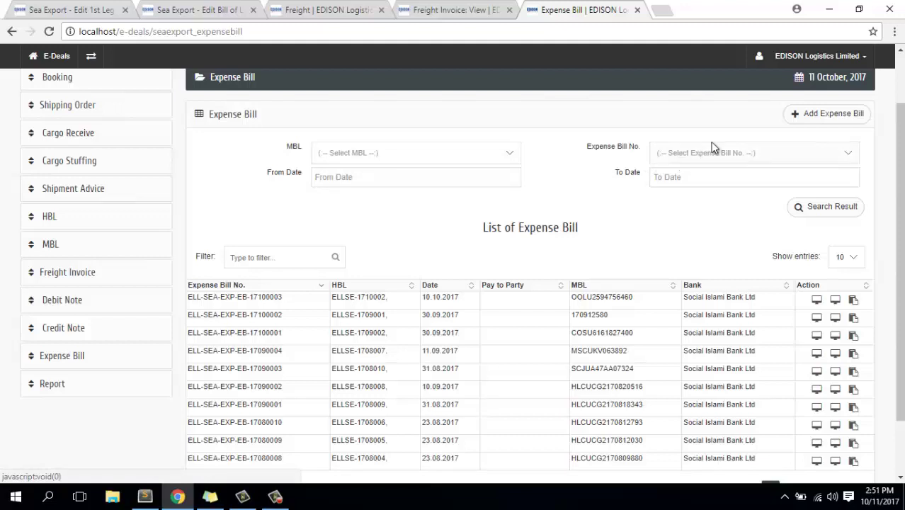
Start a new expense bill for MBL BDCGP039721, paid to consignee NAUTICA MEN'S SPORTSWEAR.
left_click(852, 119)
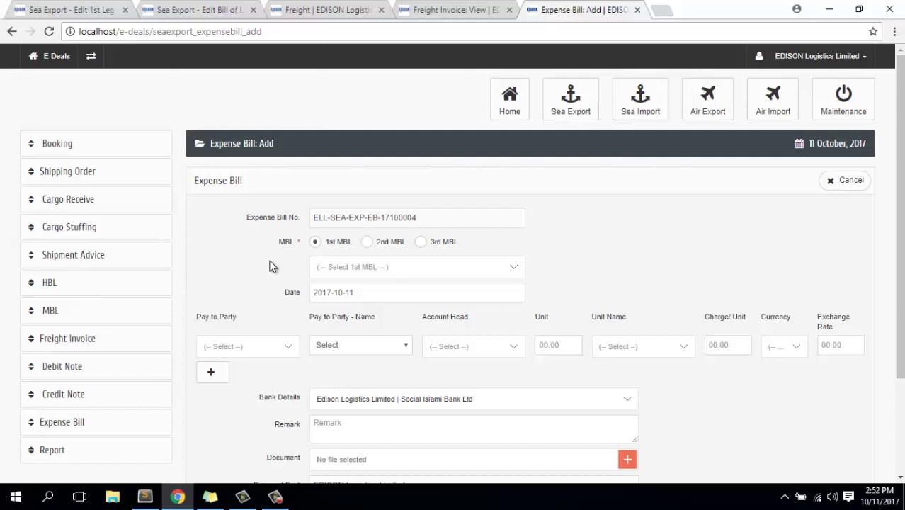
left_click(372, 274)
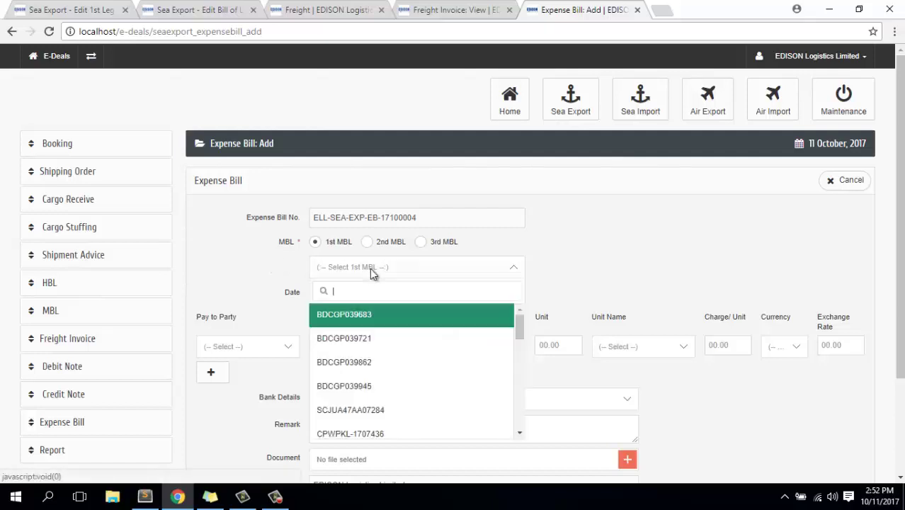
left_click(367, 345)
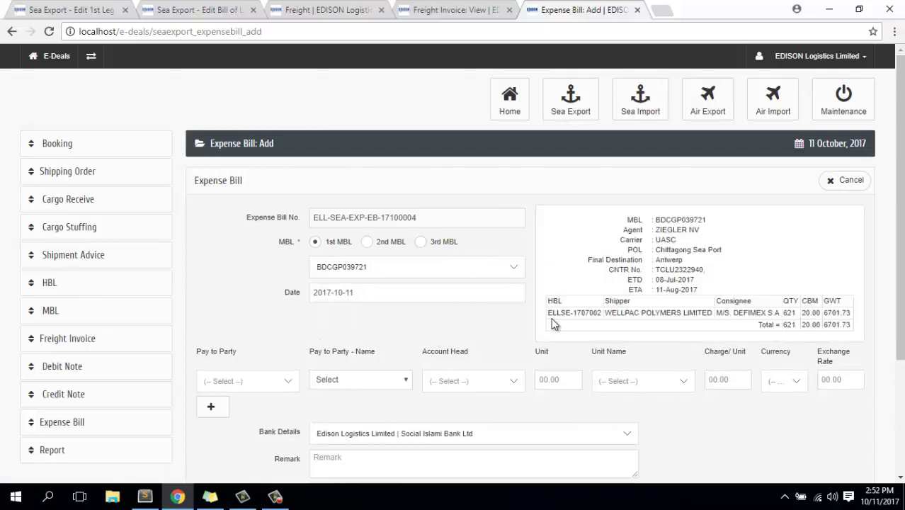
scroll(579, 317, "down", 3)
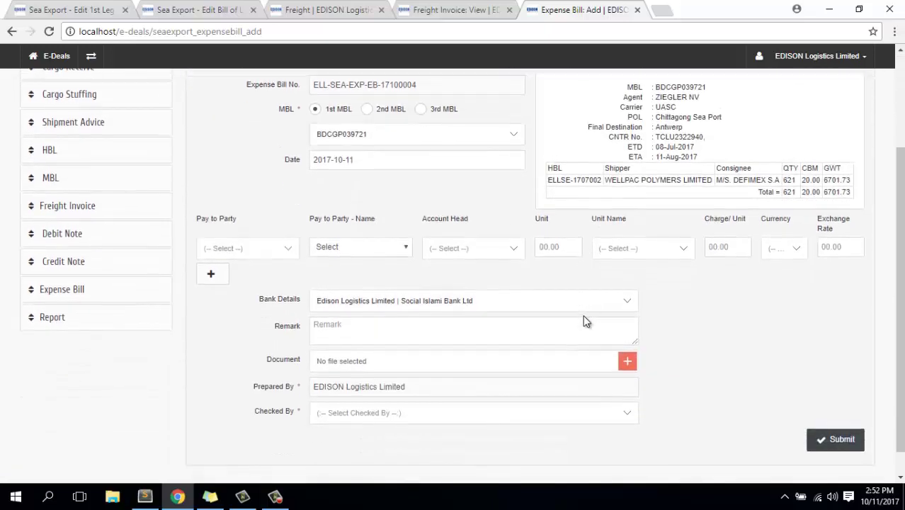
left_click(273, 249)
left_click(234, 322)
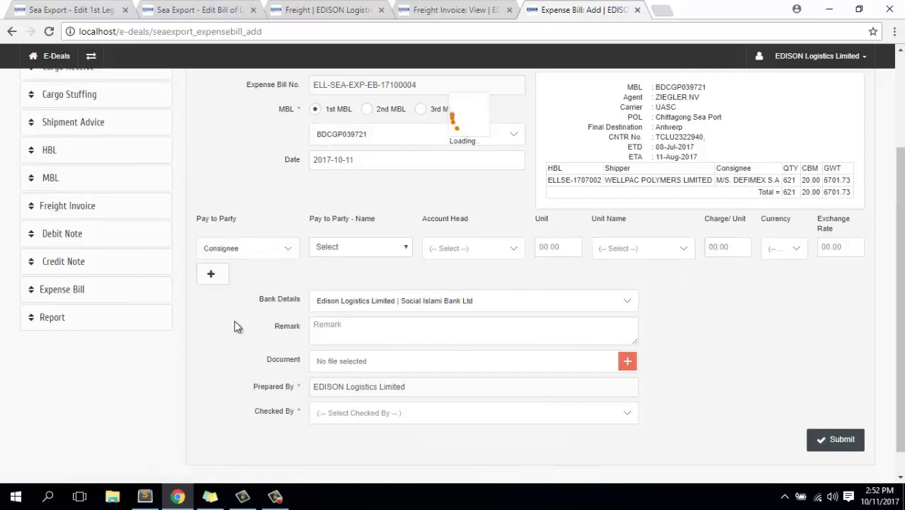
left_click(382, 249)
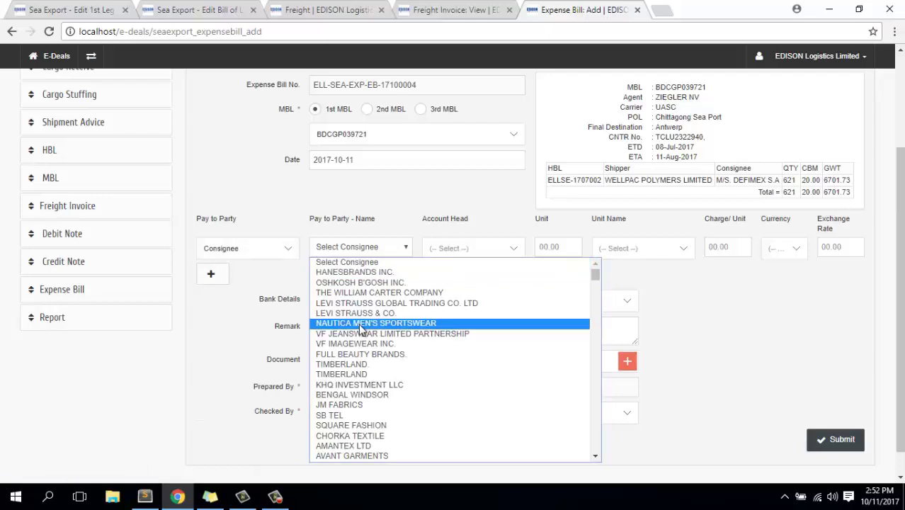
left_click(361, 325)
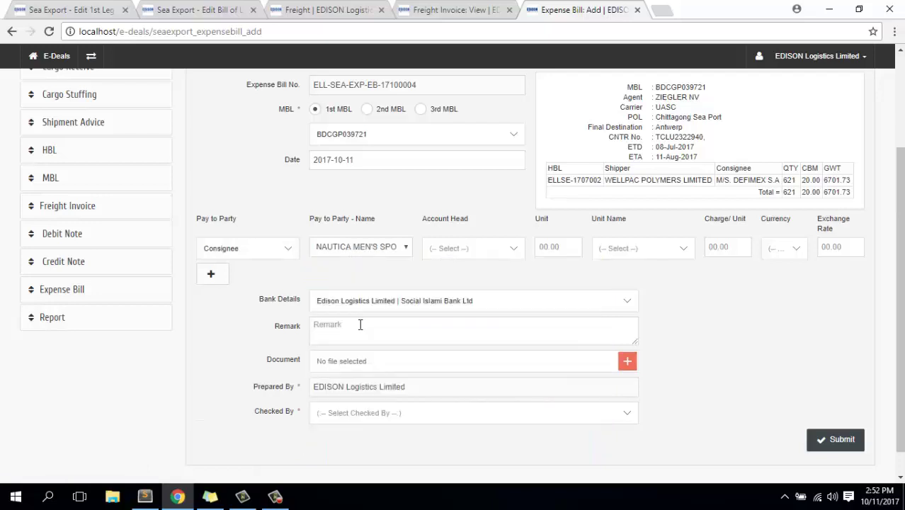
Add an AWB Fee line with the gross weight 6701.73 Kgs as its unit quantity.
left_click(472, 247)
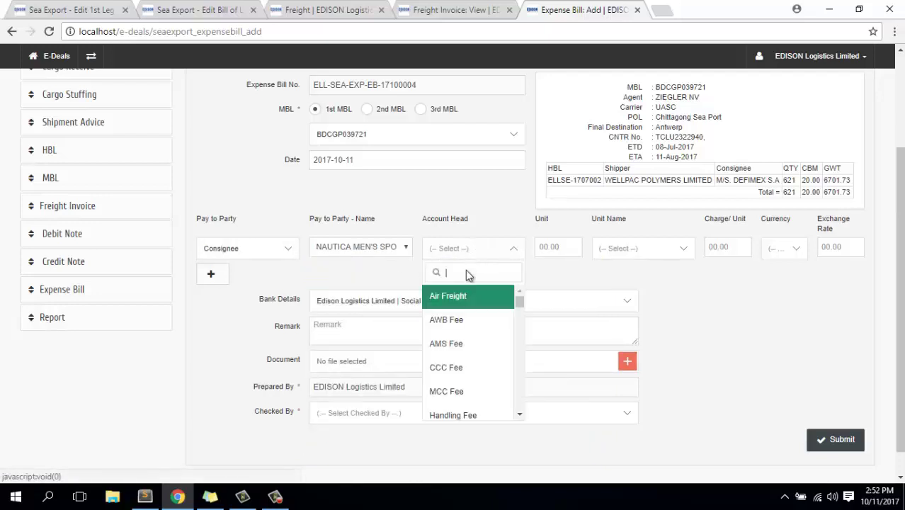
left_click(445, 317)
left_click(568, 246)
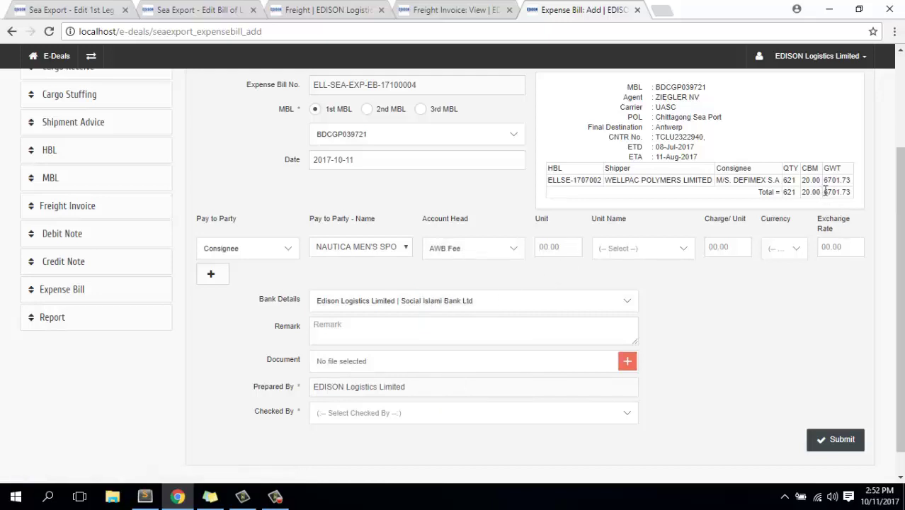
left_click_drag(824, 192, 853, 196)
key("ctrl+c")
left_click(550, 247)
key("ctrl+v")
left_click(654, 251)
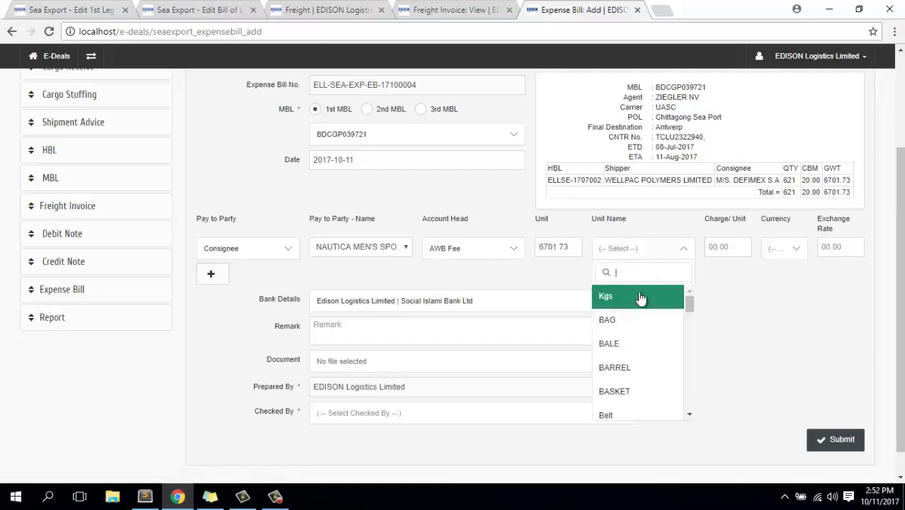
left_click(640, 298)
Set the AWB Fee charge to 3 USD per unit at exchange rate 80.20.
left_click(721, 247)
type("3")
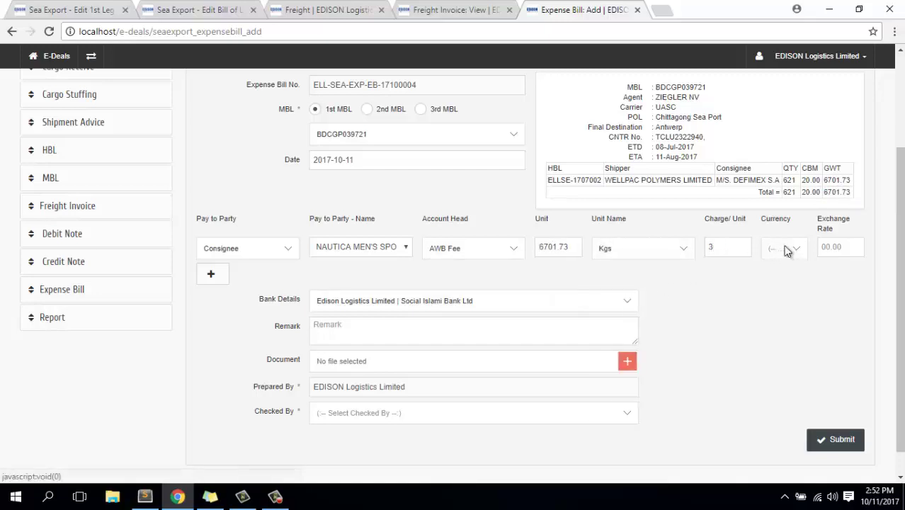
left_click(784, 249)
left_click(775, 297)
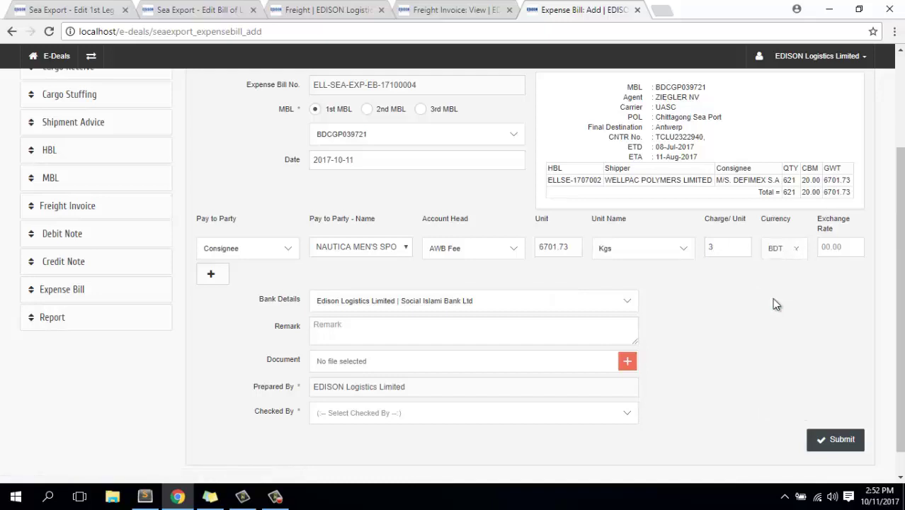
left_click(789, 250)
left_click(833, 246)
type("80.20")
scroll(223, 276, "down", 1)
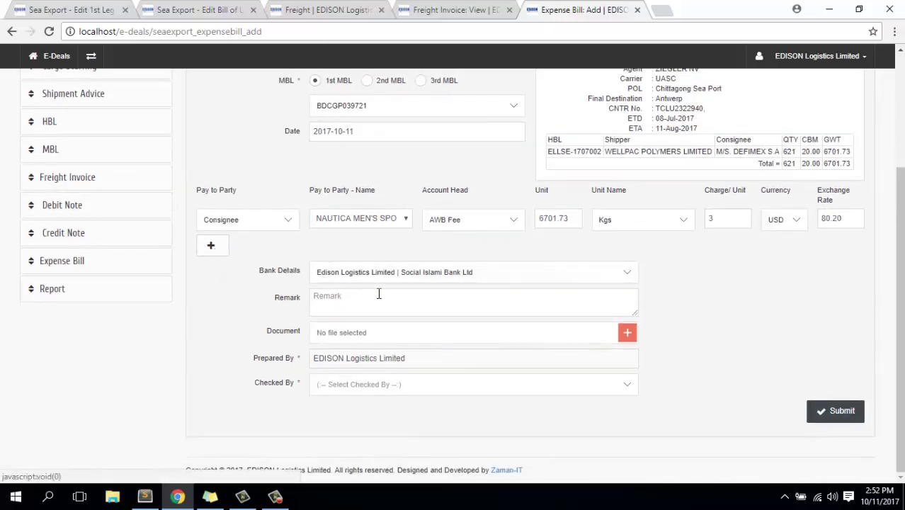
Assign a Checked By name and set bank details to FREIGHT PAYABLE AT.
left_click(356, 388)
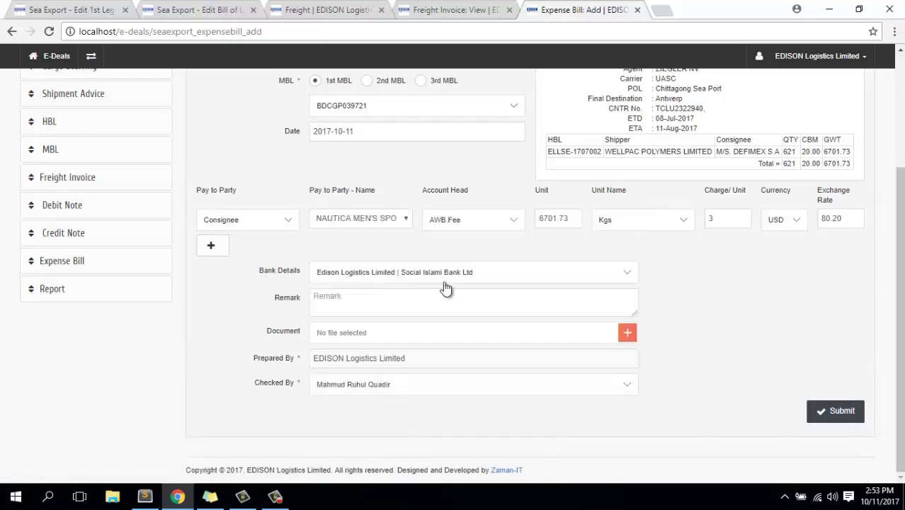
left_click(499, 280)
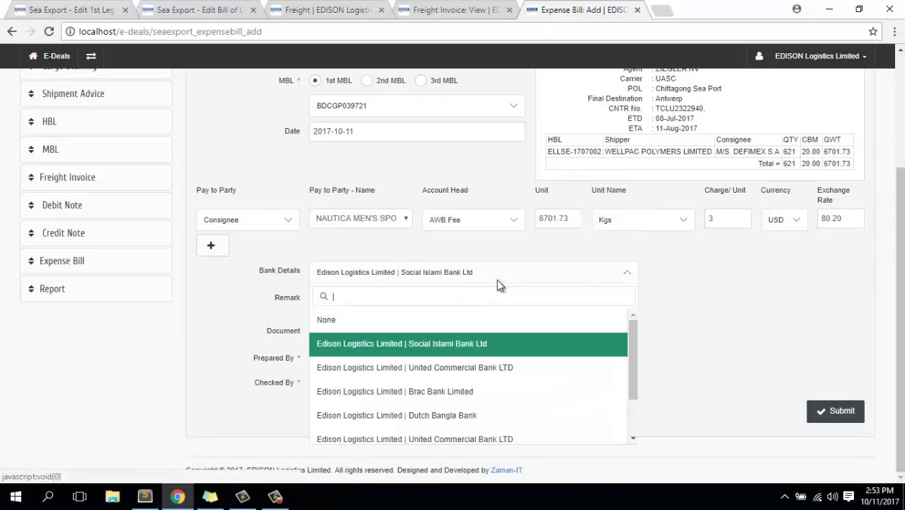
scroll(404, 400, "down", 2)
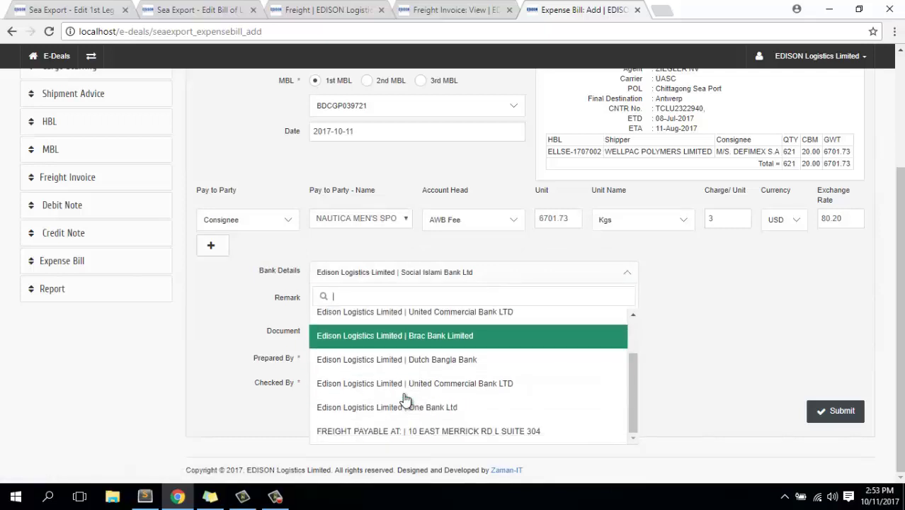
left_click(396, 431)
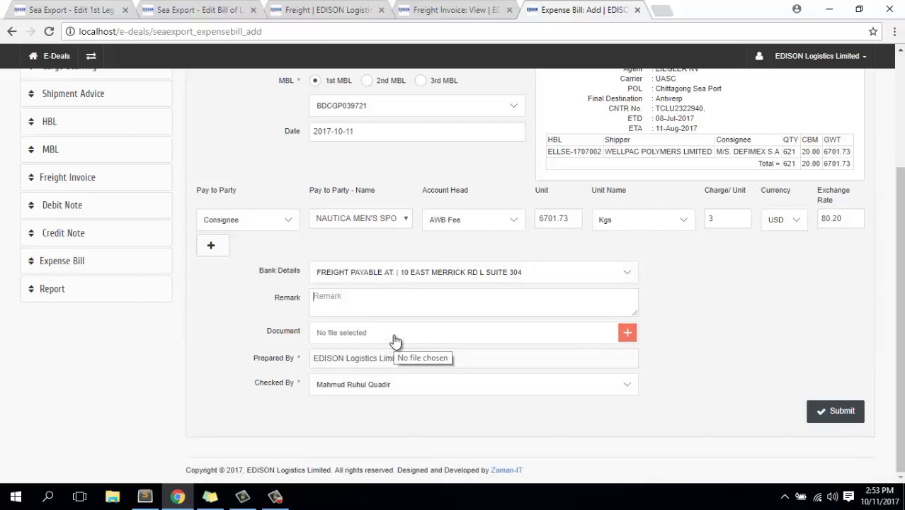
Submit the bill, saved as ELL-SEA-EXP-EB-17100004, and highlight its reference number.
left_click(841, 414)
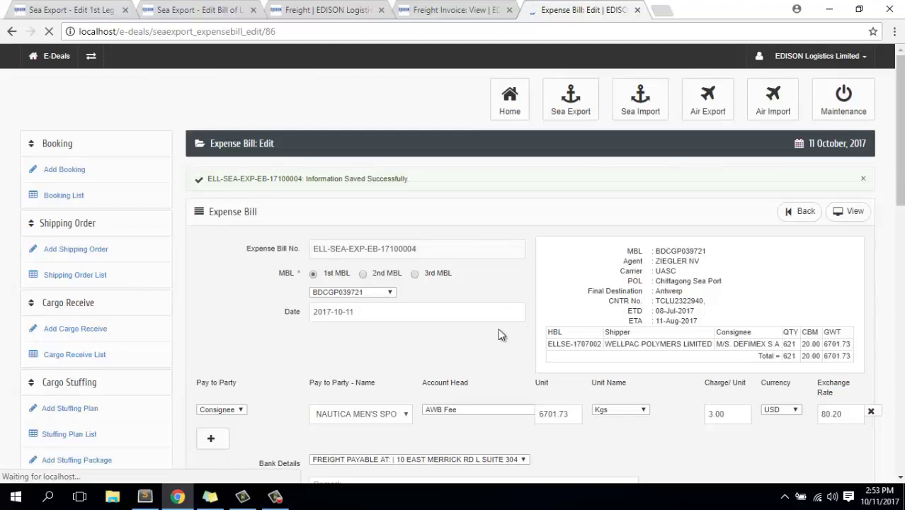
scroll(571, 291, "down", 2)
scroll(571, 291, "down", 1)
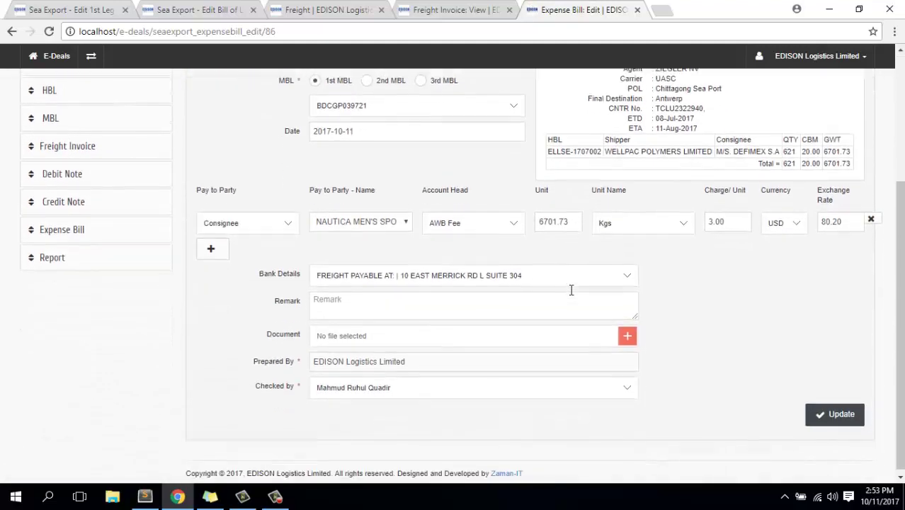
scroll(572, 290, "up", 3)
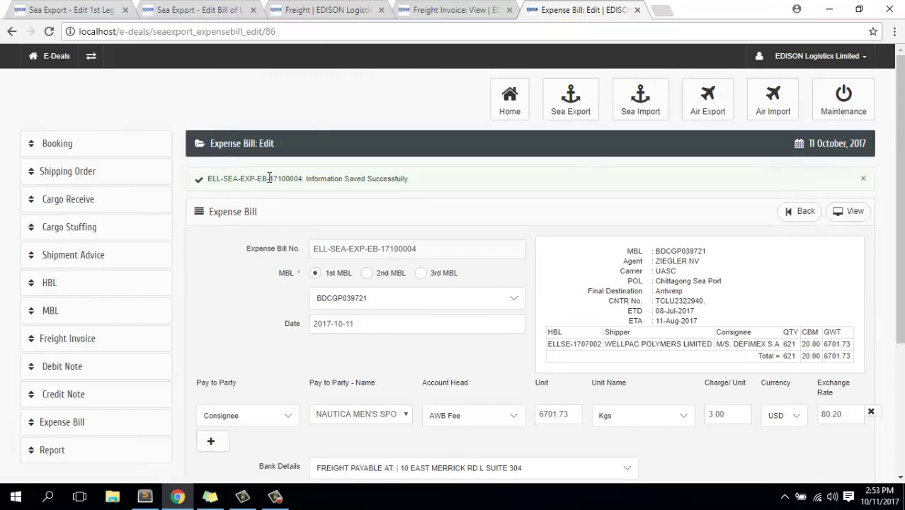
left_click_drag(207, 178, 304, 178)
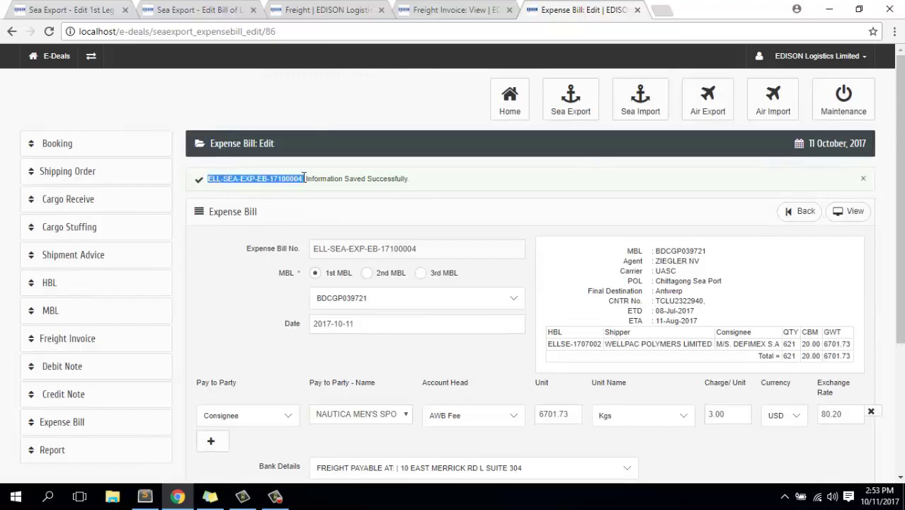
left_click(244, 182)
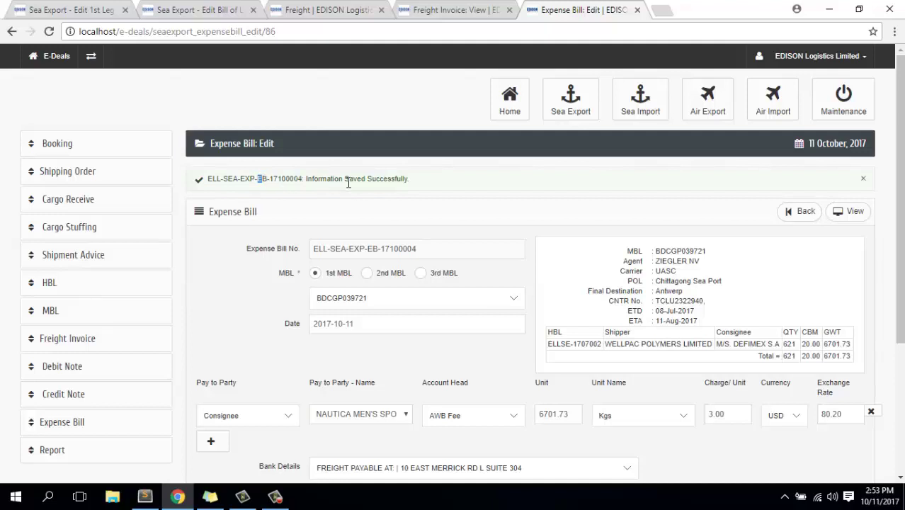
double_click(296, 180)
left_click(854, 212)
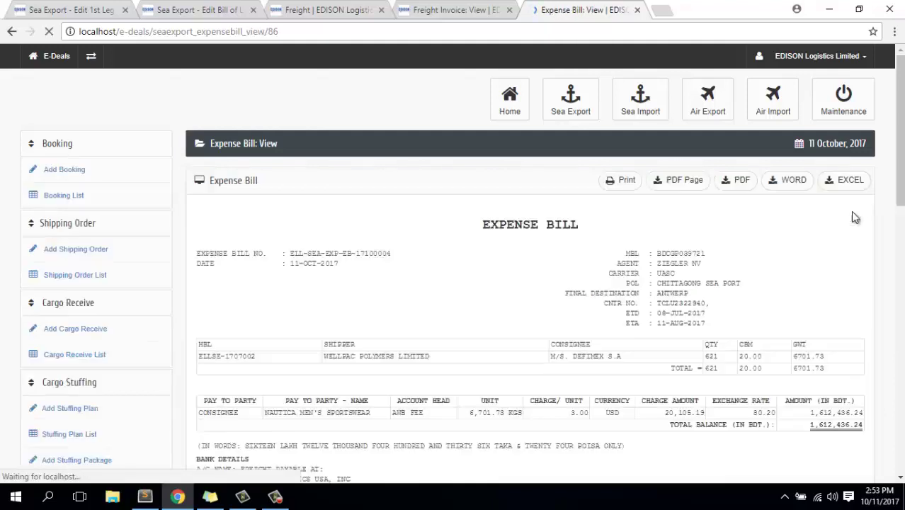
Highlight MBL BDCGP039721 on the 1,612,436.24 BDT printable bill and expand the Report menu.
scroll(485, 230, "down", 5)
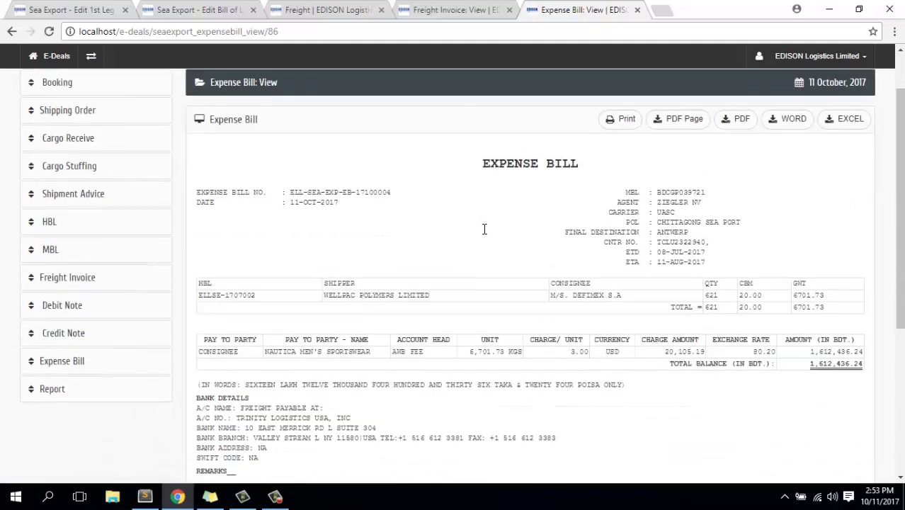
scroll(485, 230, "up", 5)
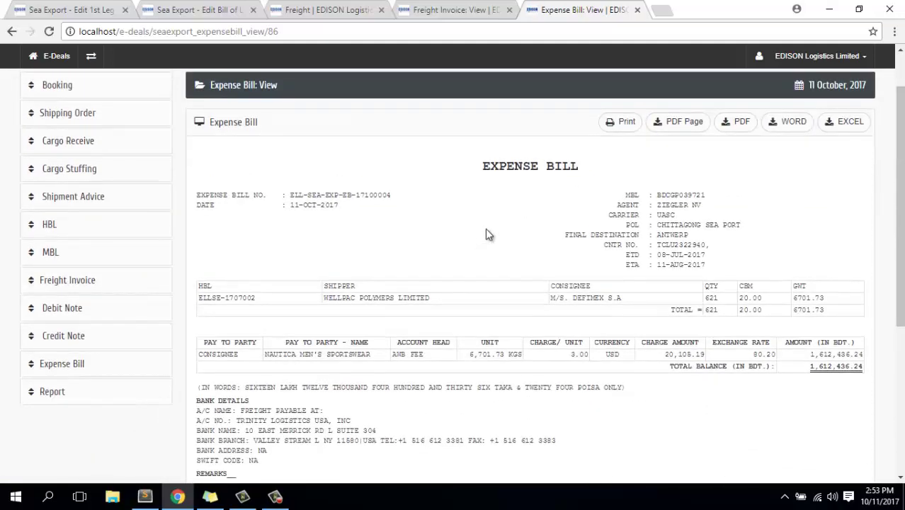
double_click(673, 196)
key("ctrl+c")
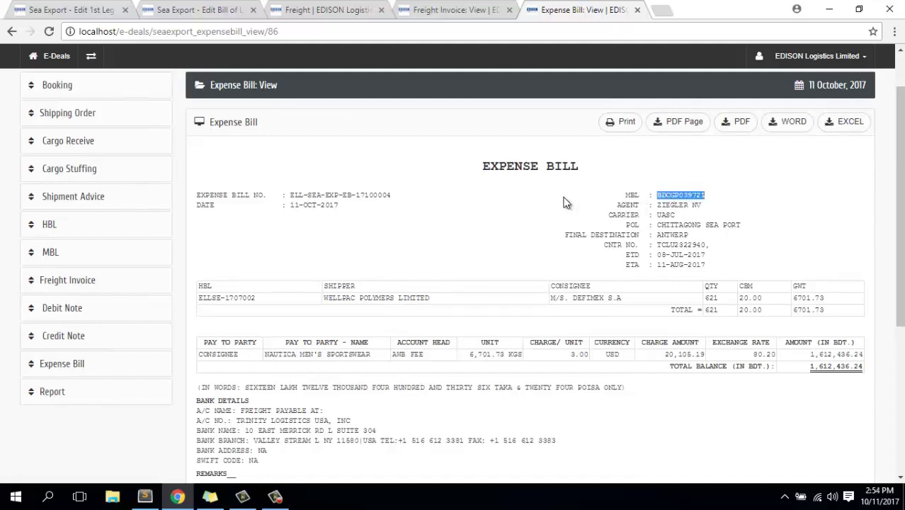
left_click(57, 392)
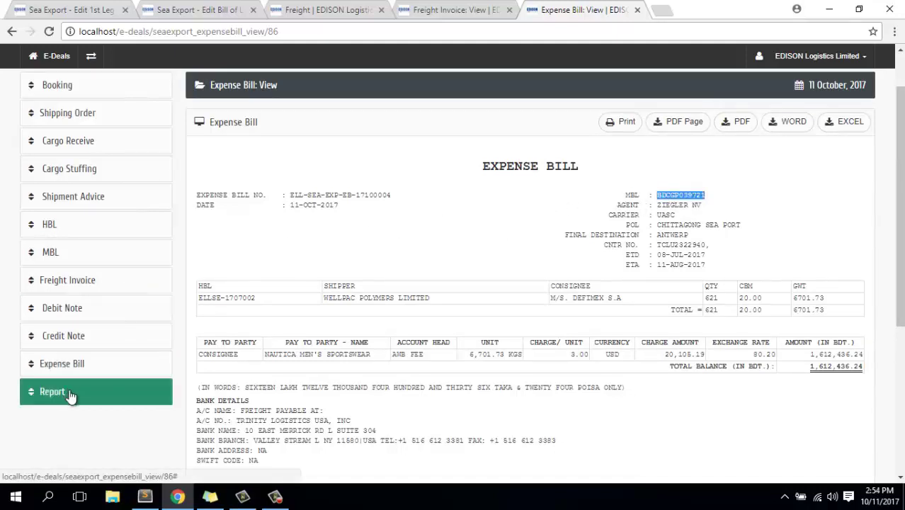
scroll(109, 366, "down", 2)
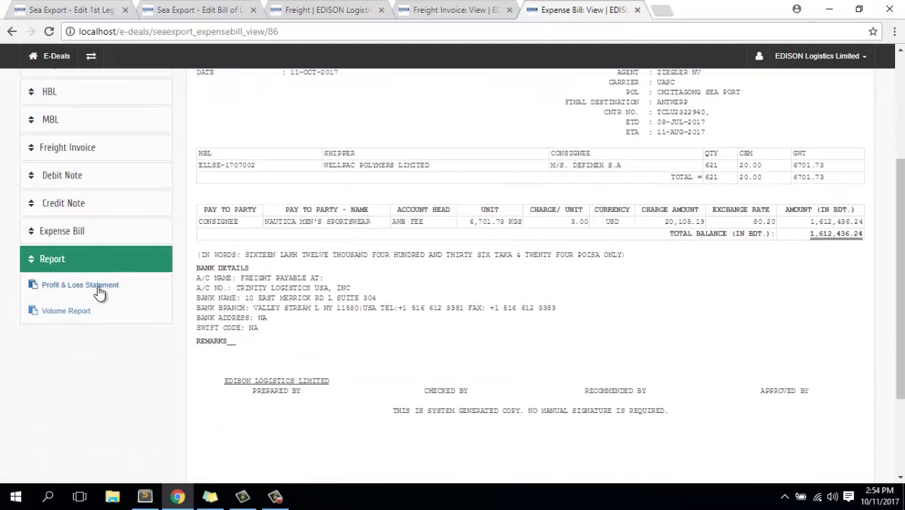
Generate the Sea Export profit and loss statement for MBL BDCGP039721.
left_click(98, 288)
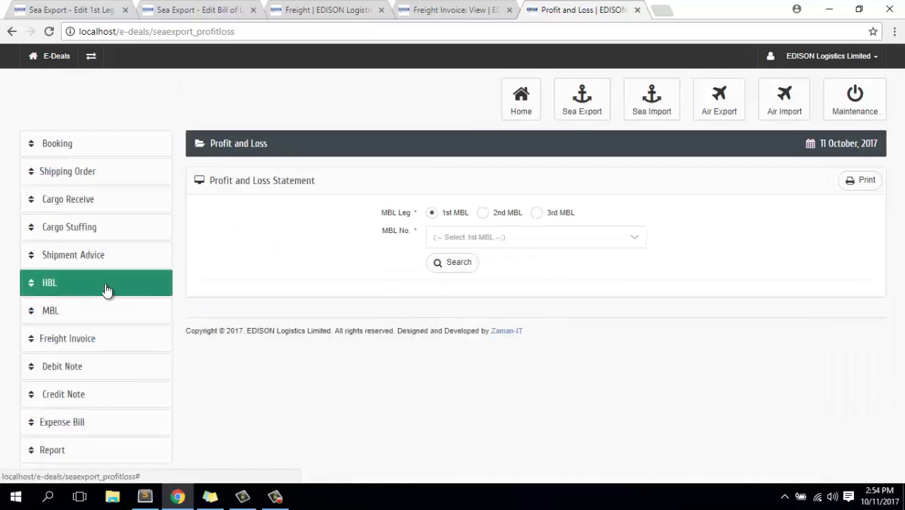
left_click(523, 241)
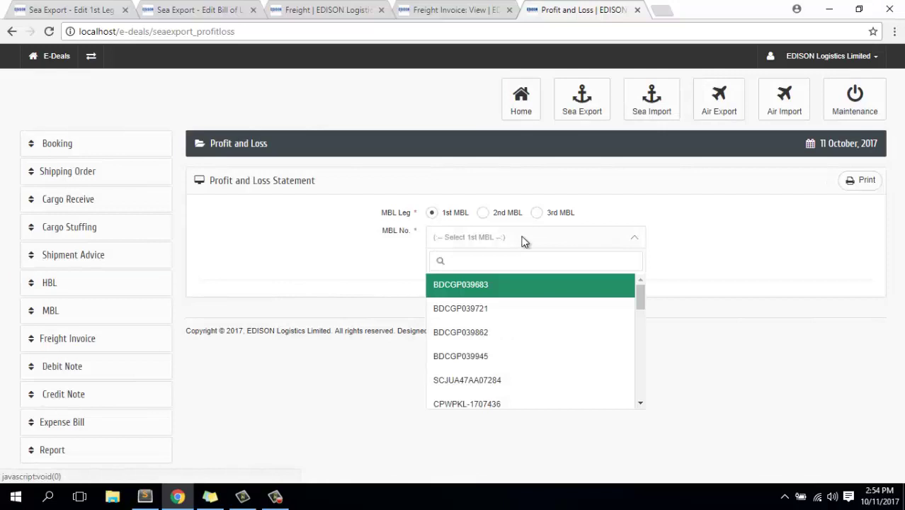
key("ctrl+v")
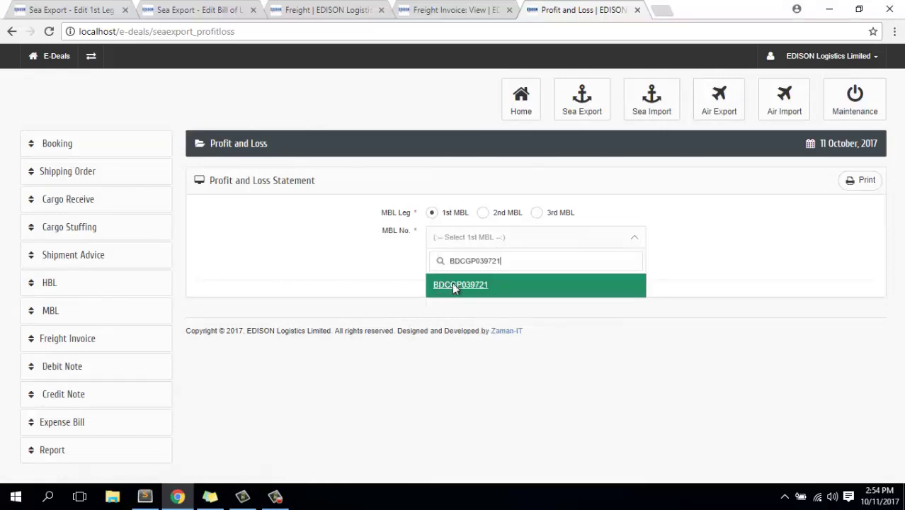
left_click(452, 283)
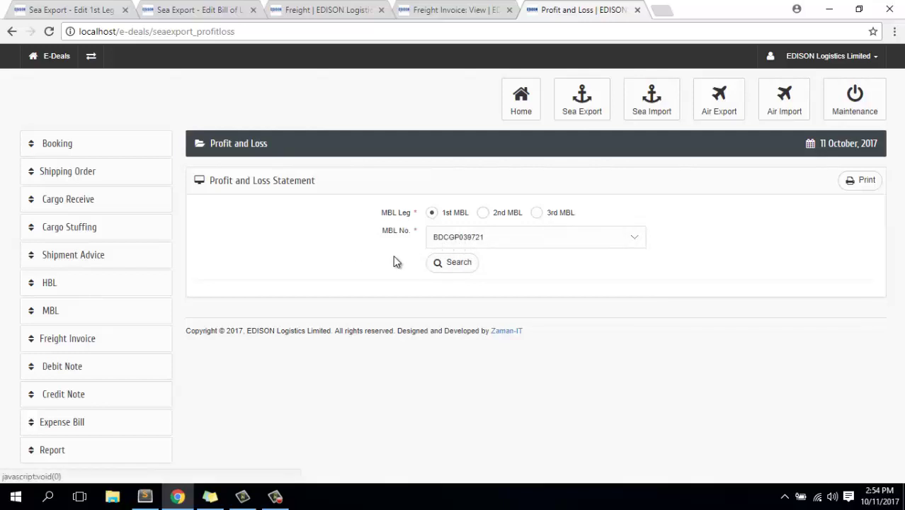
left_click(459, 263)
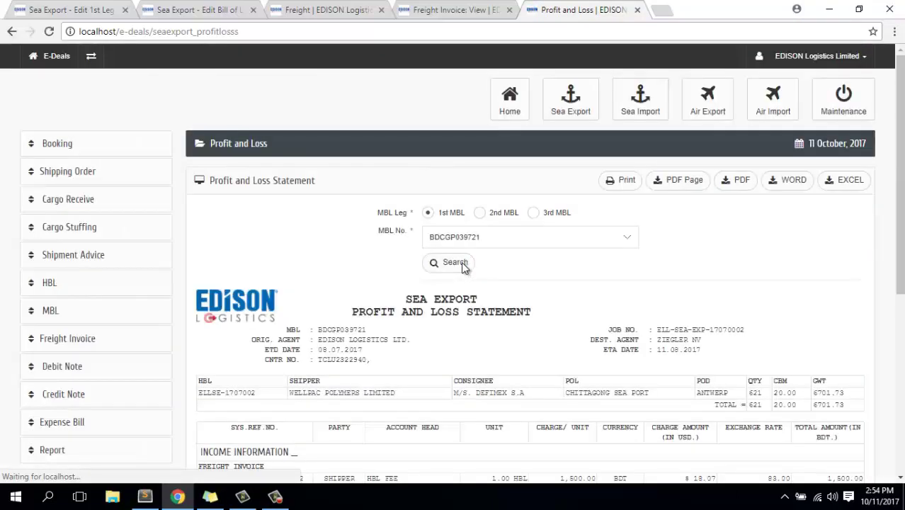
Review the statement's HBL column, freight invoice income and debit note income of 180.00 USD.
scroll(462, 268, "down", 5)
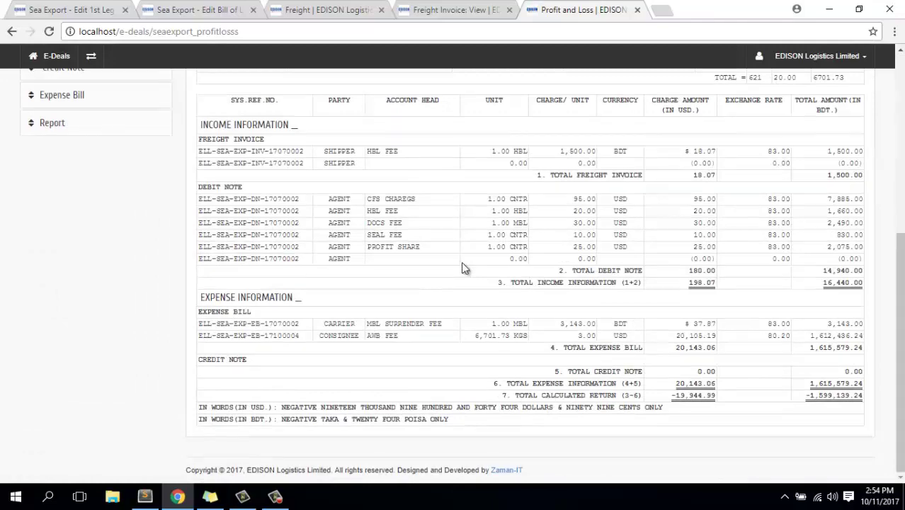
scroll(462, 267, "up", 3)
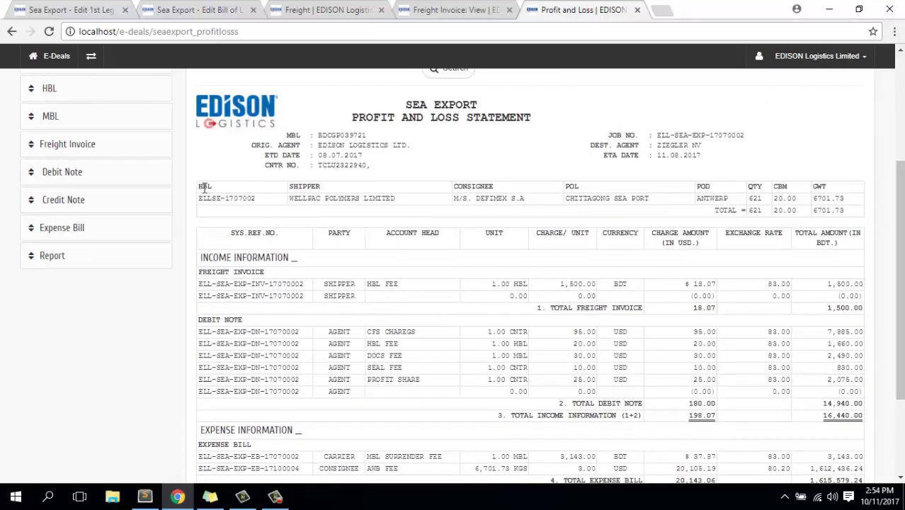
left_click_drag(205, 187, 204, 198)
scroll(248, 344, "down", 1)
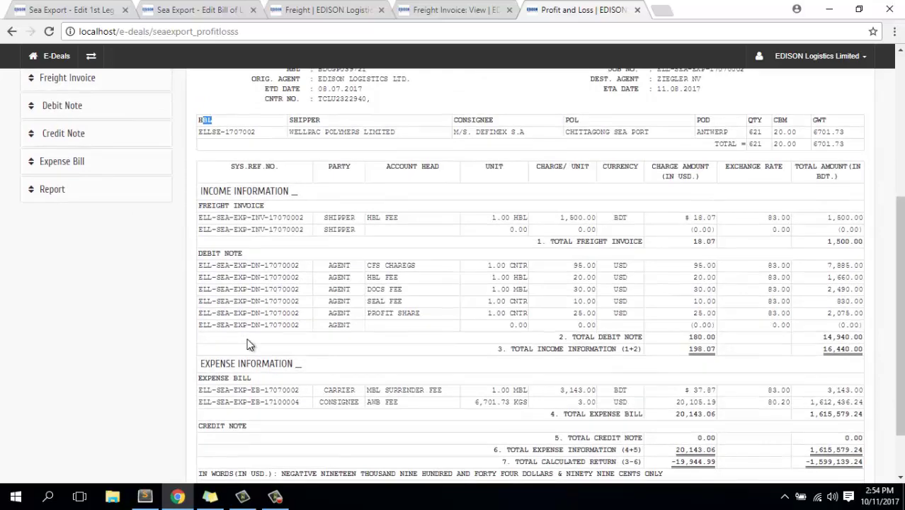
scroll(248, 344, "up", 1)
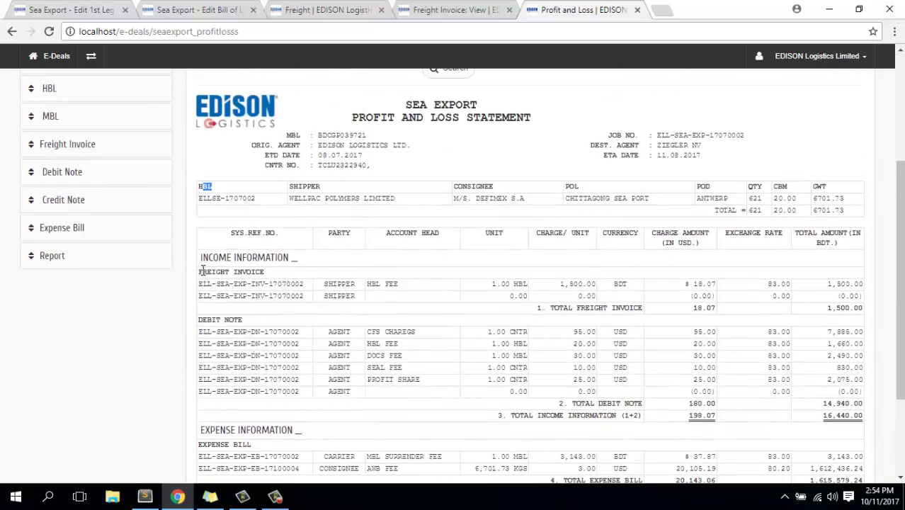
left_click_drag(202, 269, 270, 272)
left_click_drag(204, 322, 261, 326)
scroll(265, 321, "down", 2)
left_click_drag(208, 314, 278, 320)
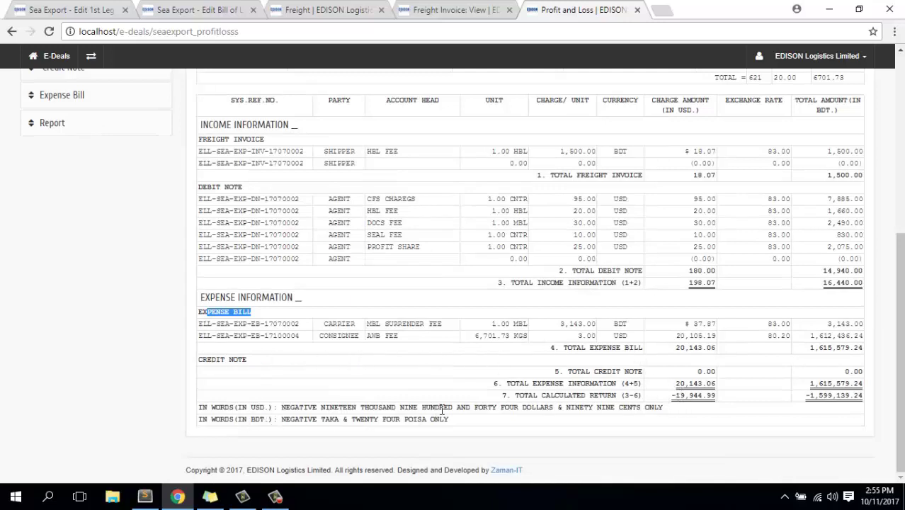
scroll(539, 345, "up", 2)
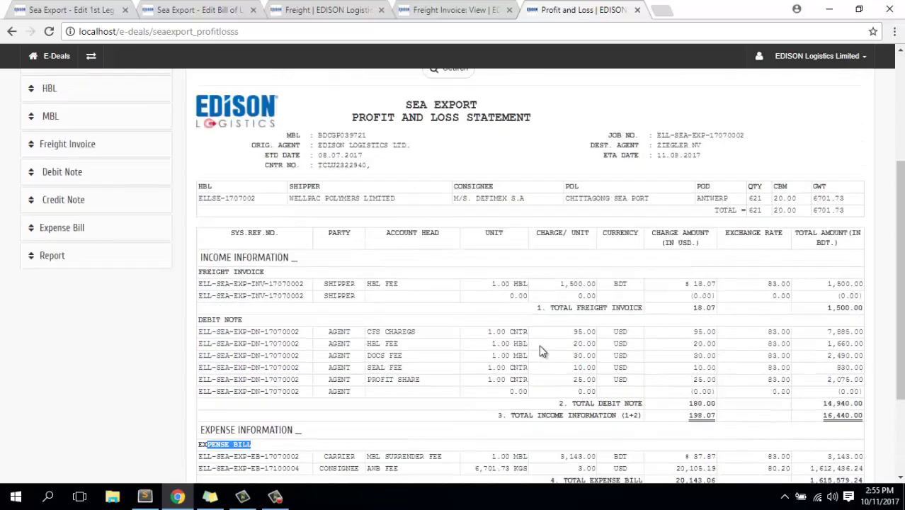
scroll(541, 349, "up", 1)
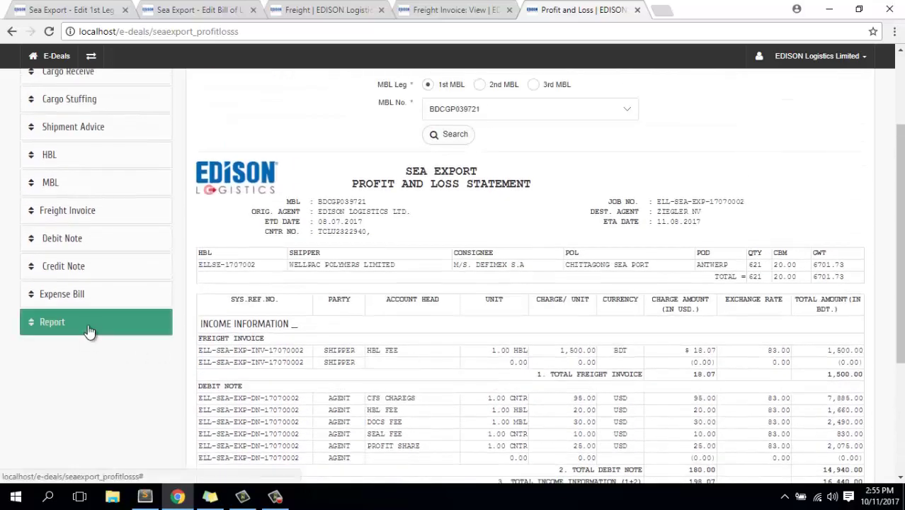
left_click(89, 331)
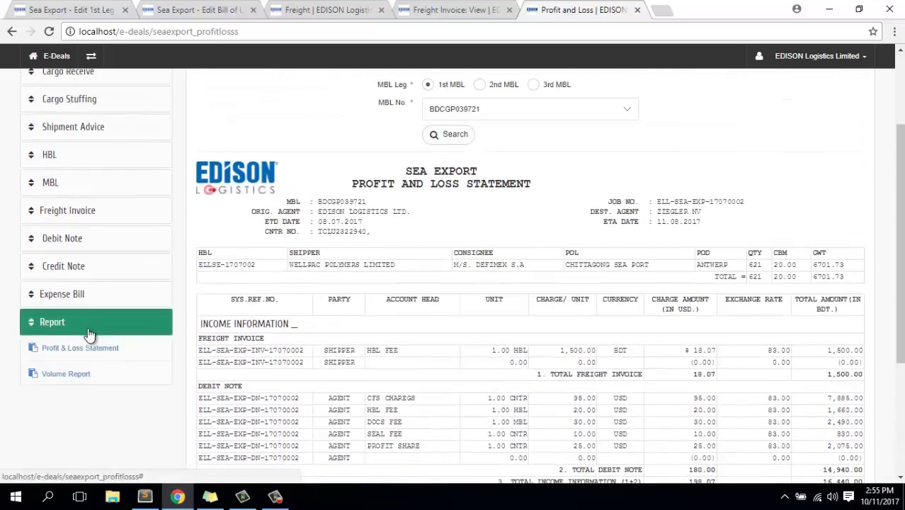
Run the Volume Report for ETD dates 2017-09-01 to 2017-10-11.
left_click(78, 379)
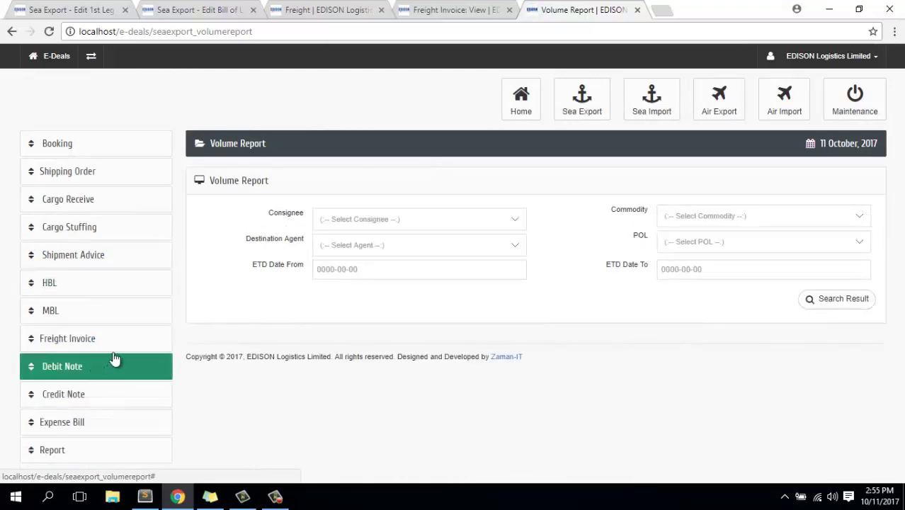
left_click(356, 271)
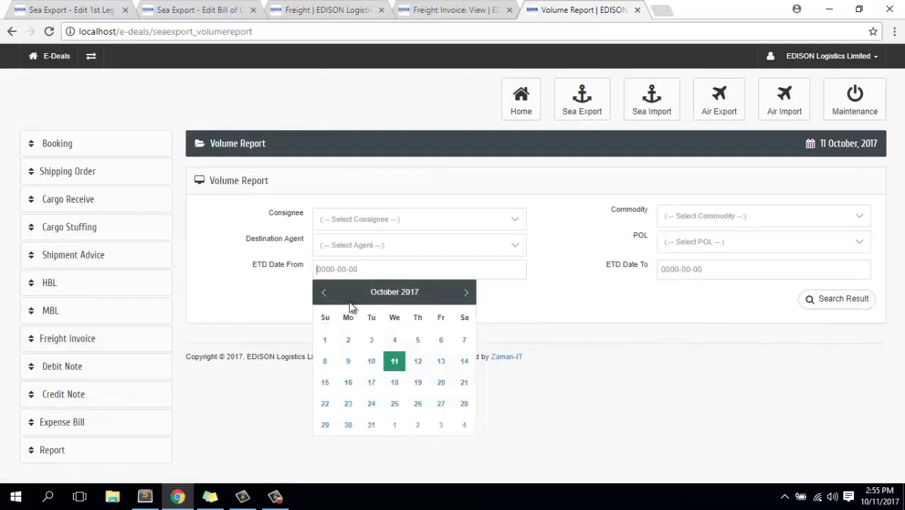
left_click(324, 296)
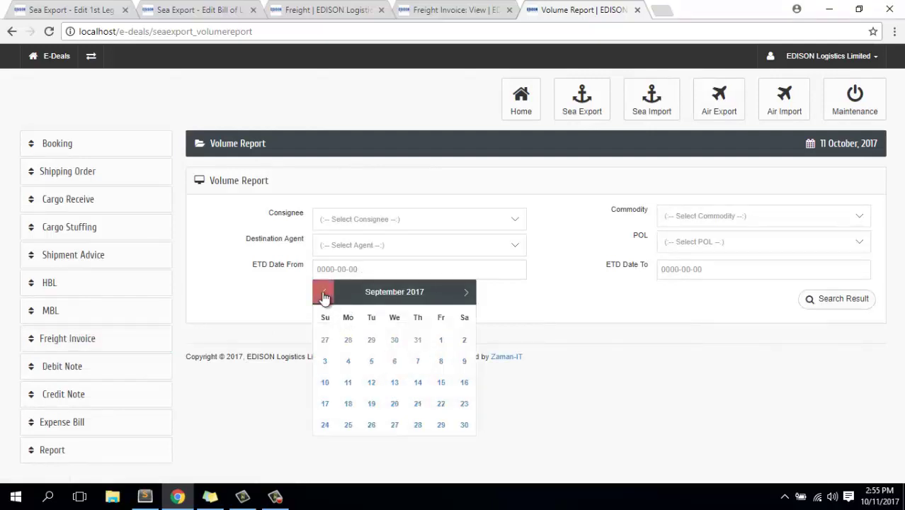
left_click(324, 296)
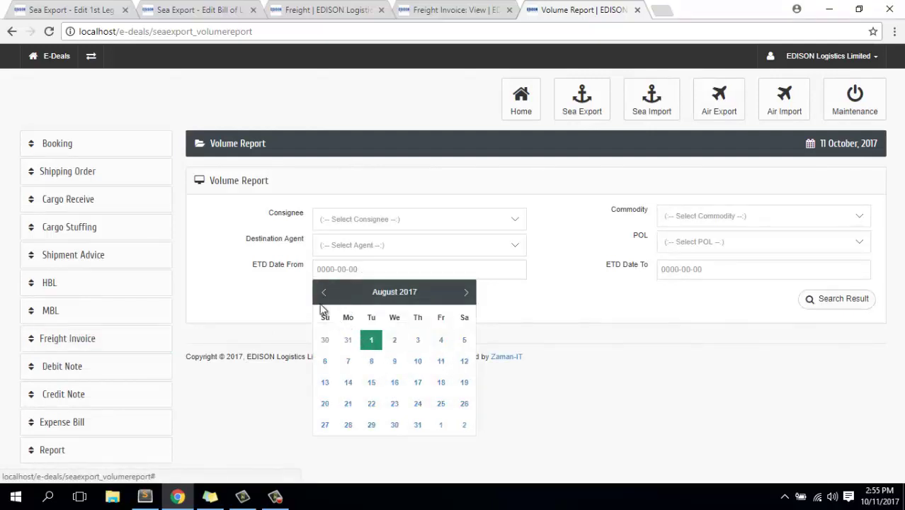
left_click(467, 295)
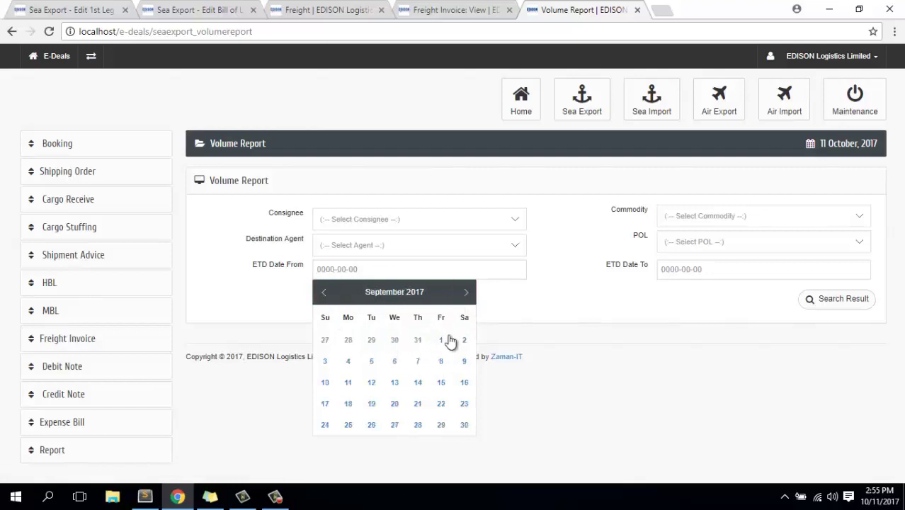
left_click(441, 339)
left_click(697, 269)
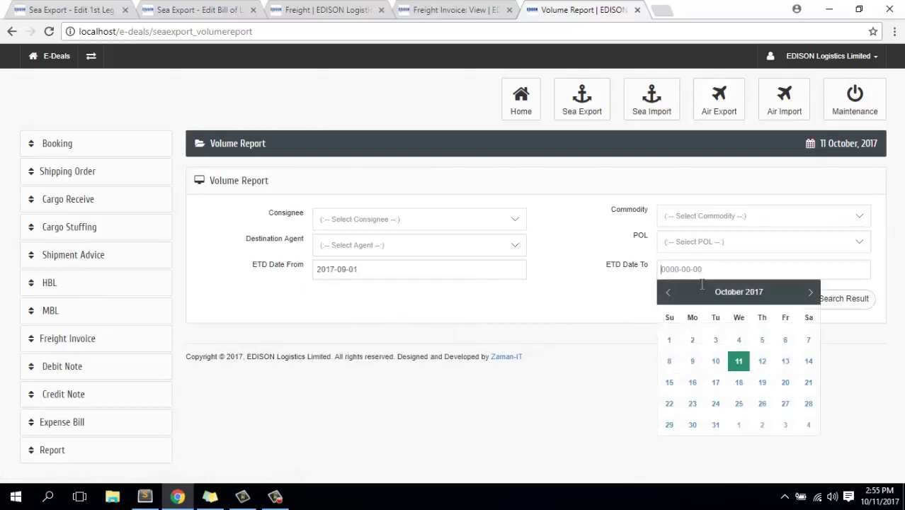
left_click(738, 364)
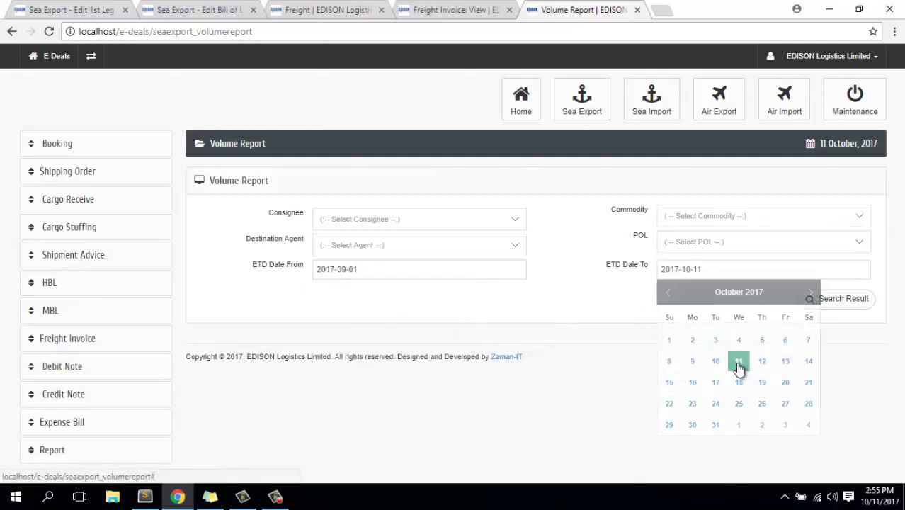
left_click(835, 300)
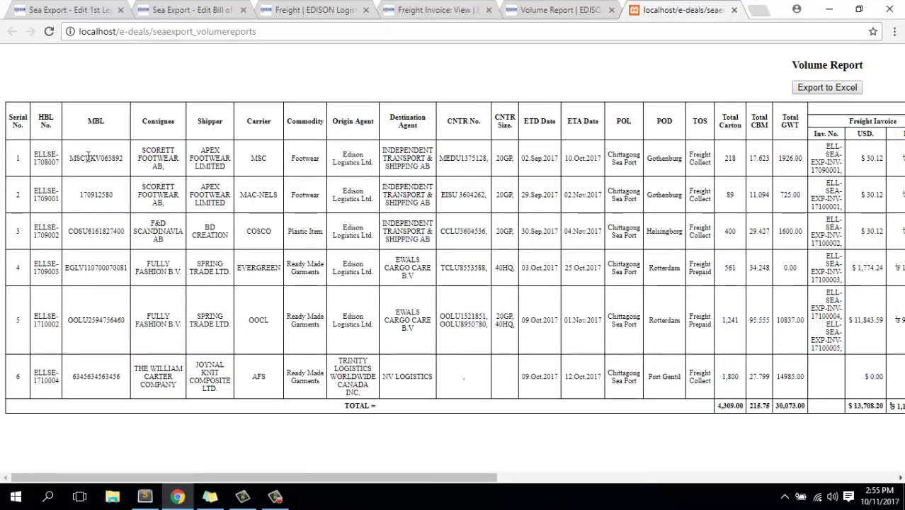
Highlight the first shipments' details in the volume report table.
left_click_drag(134, 158, 116, 231)
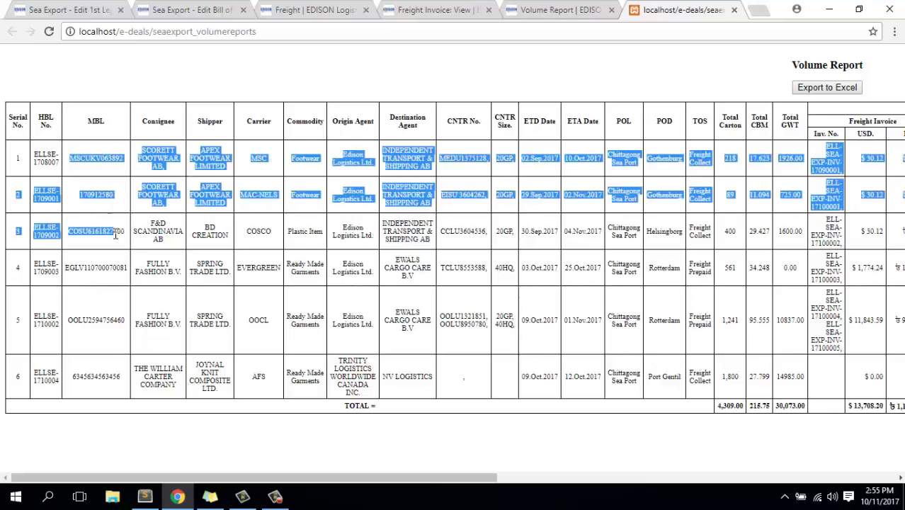
left_click(119, 259)
left_click_drag(110, 170, 430, 163)
left_click(430, 163)
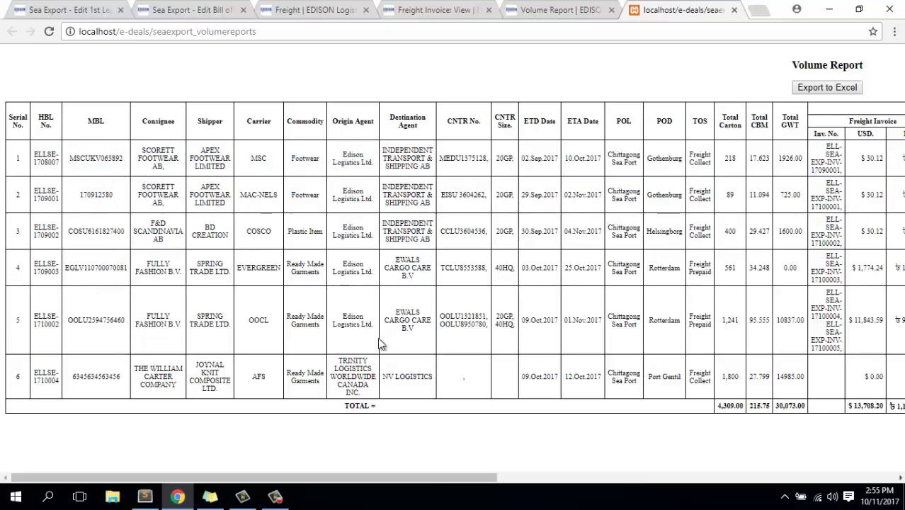
left_click_drag(345, 480, 743, 488)
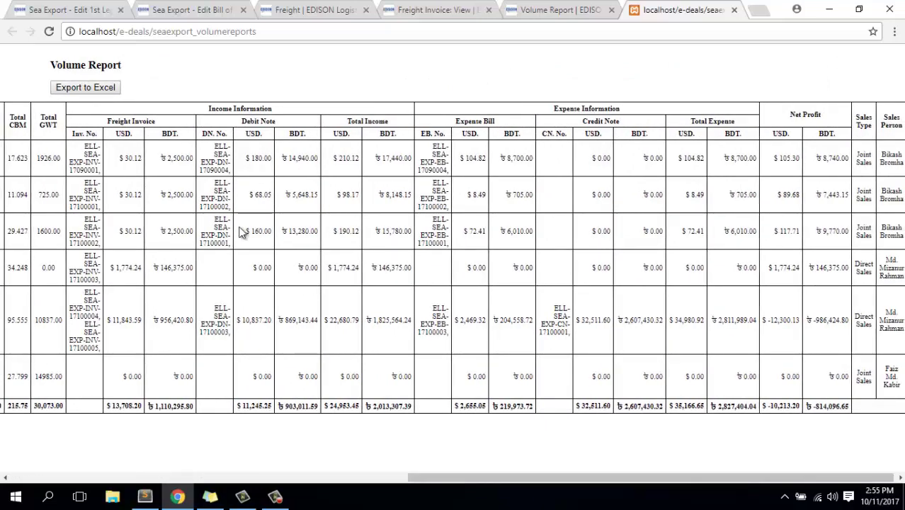
Highlight the Income, Freight Invoice, Debit Note, Total Income, Expense Bill and Credit Note headings.
triple_click(236, 109)
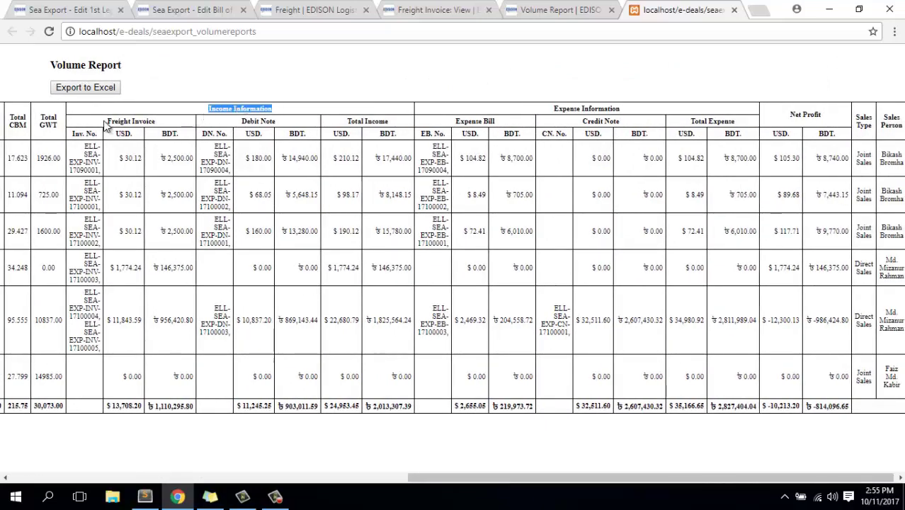
left_click_drag(106, 122, 179, 124)
left_click_drag(249, 117, 282, 121)
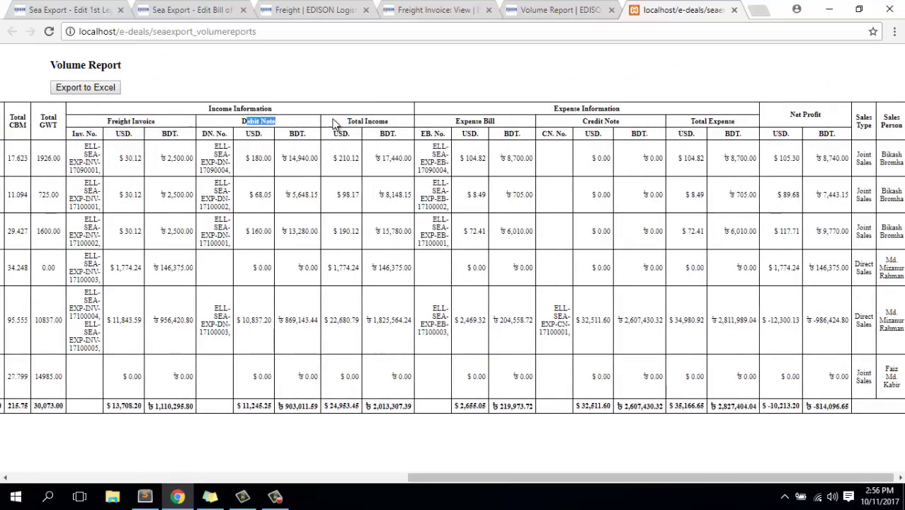
left_click_drag(345, 122, 391, 125)
left_click(464, 121)
triple_click(464, 120)
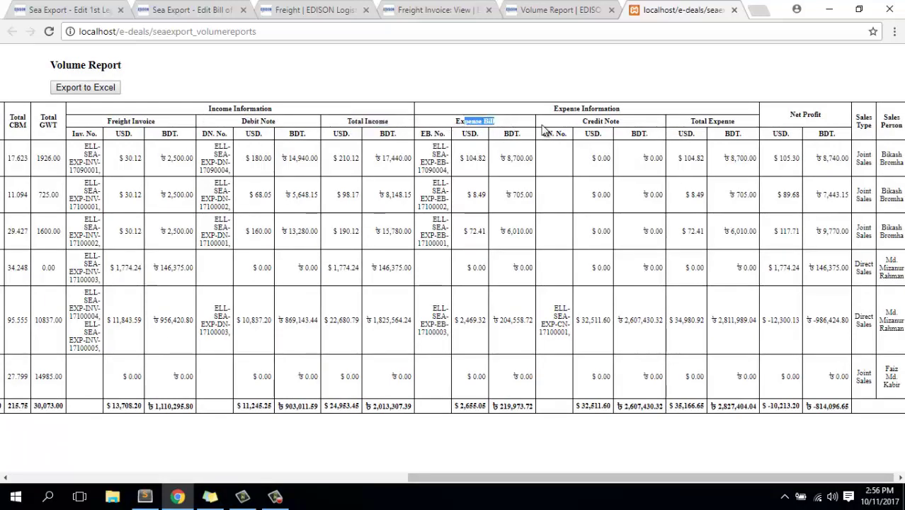
left_click_drag(582, 121, 603, 122)
left_click_drag(691, 122, 721, 122)
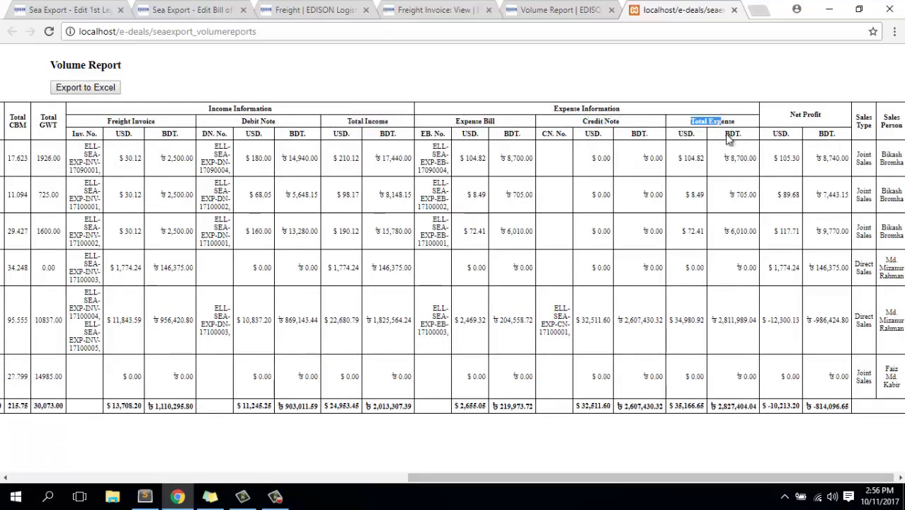
left_click_drag(566, 479, 682, 483)
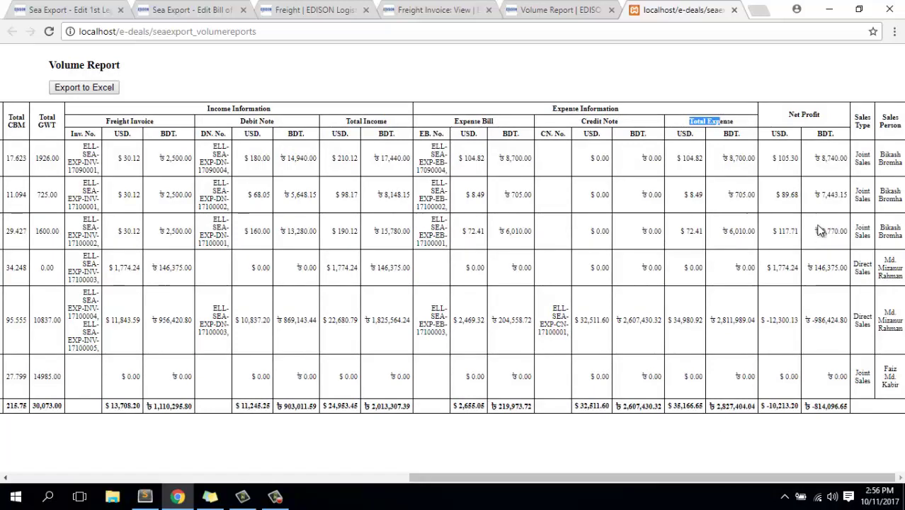
Highlight net profit values, including row 5's -986,424.80, and the totals row figures.
double_click(833, 160)
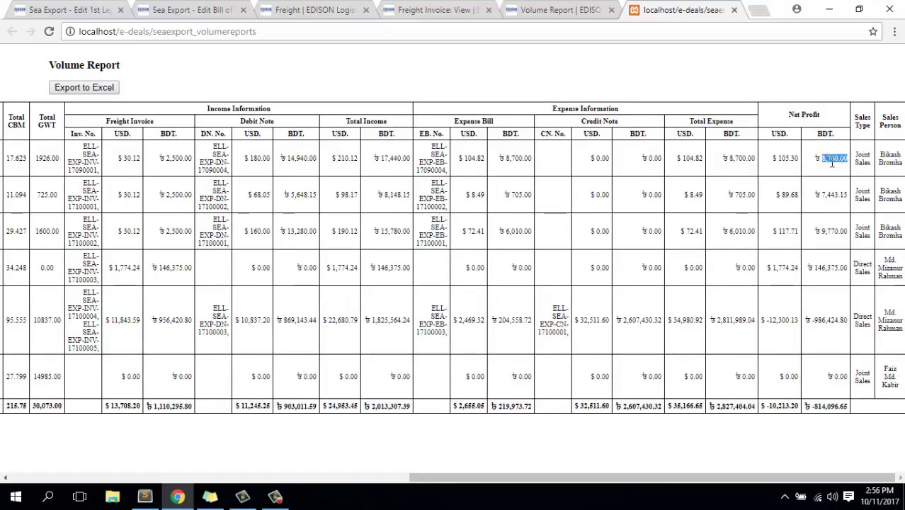
left_click(837, 216)
left_click_drag(814, 321, 846, 321)
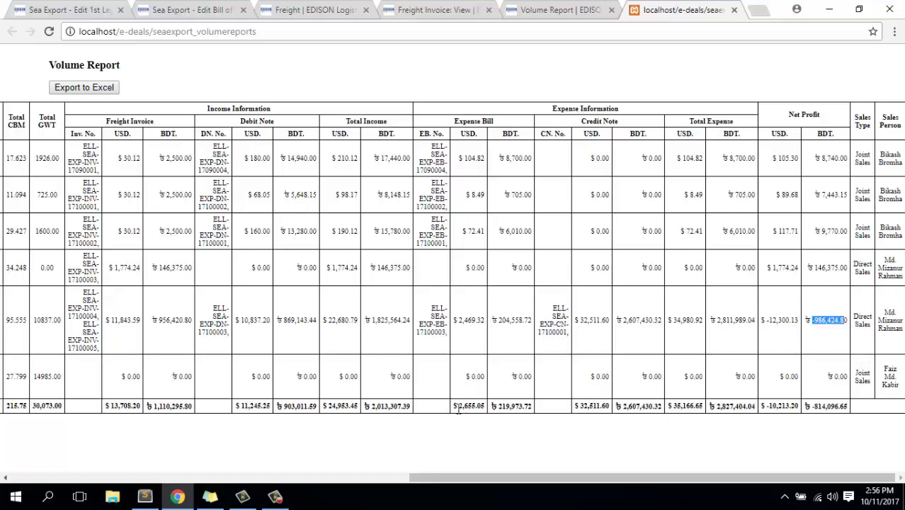
left_click_drag(364, 406, 413, 407)
left_click_drag(770, 412, 742, 416)
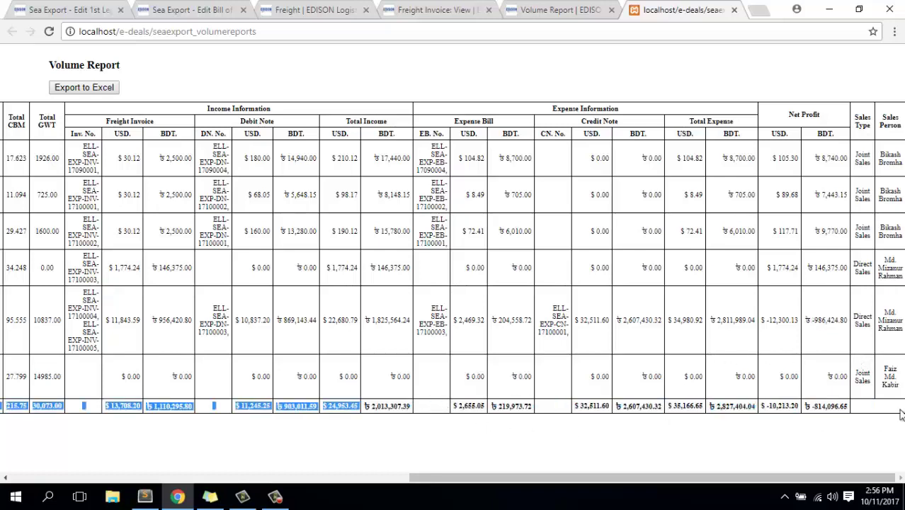
scroll(113, 454, "left", 10)
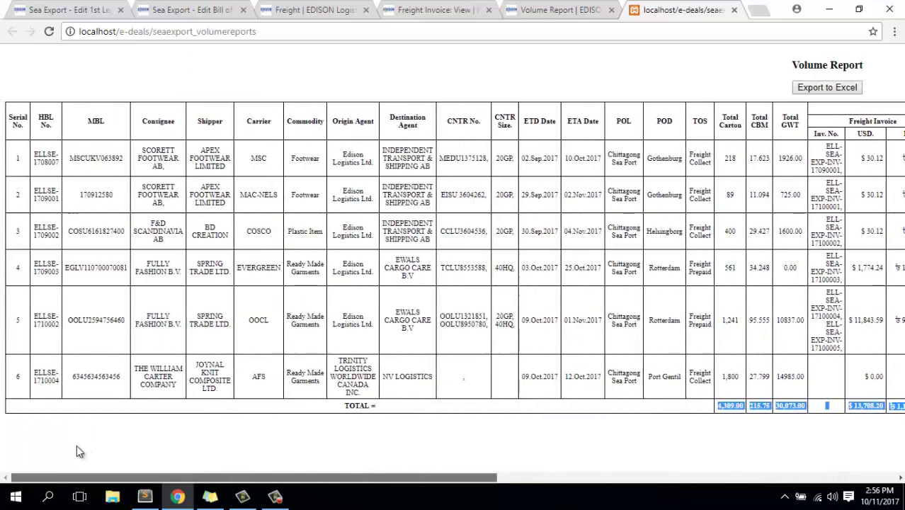
scroll(142, 436, "right", 4)
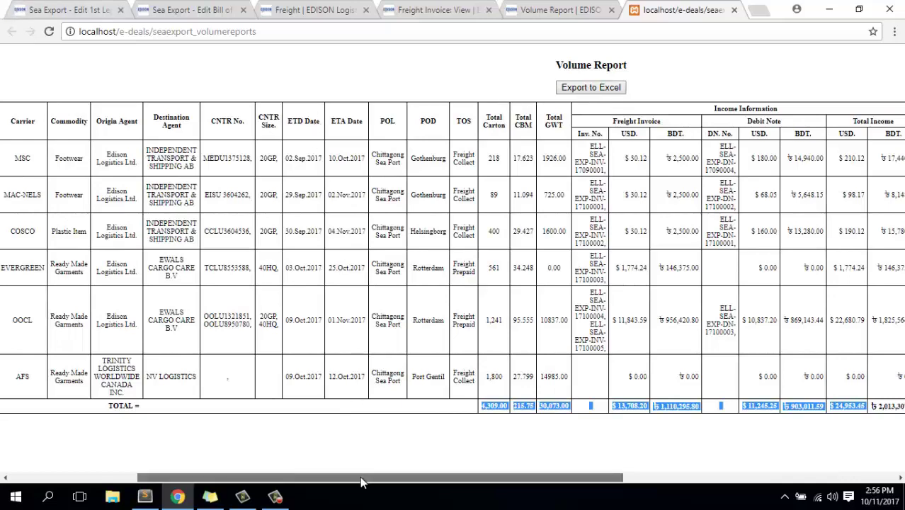
left_click_drag(360, 476, 233, 477)
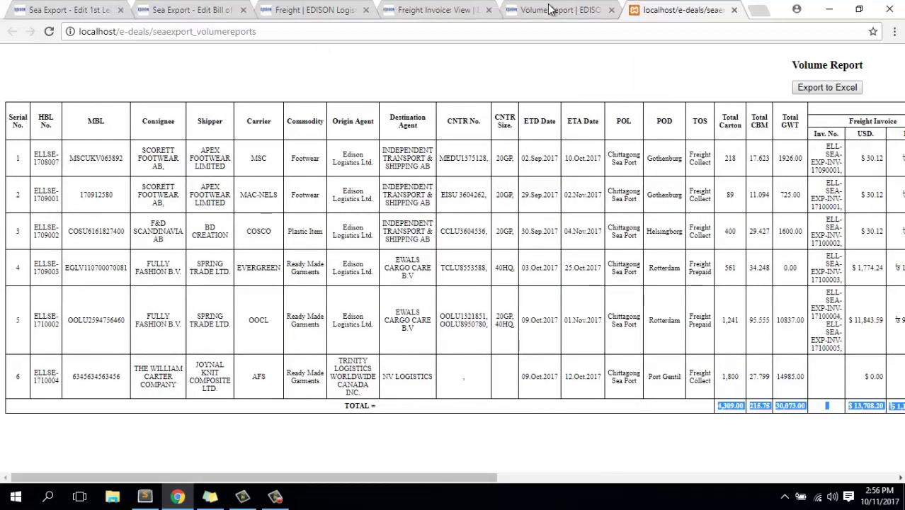
Return to the Volume Report search form with ETD 2017-09-01 to 2017-10-11 still set.
left_click(550, 9)
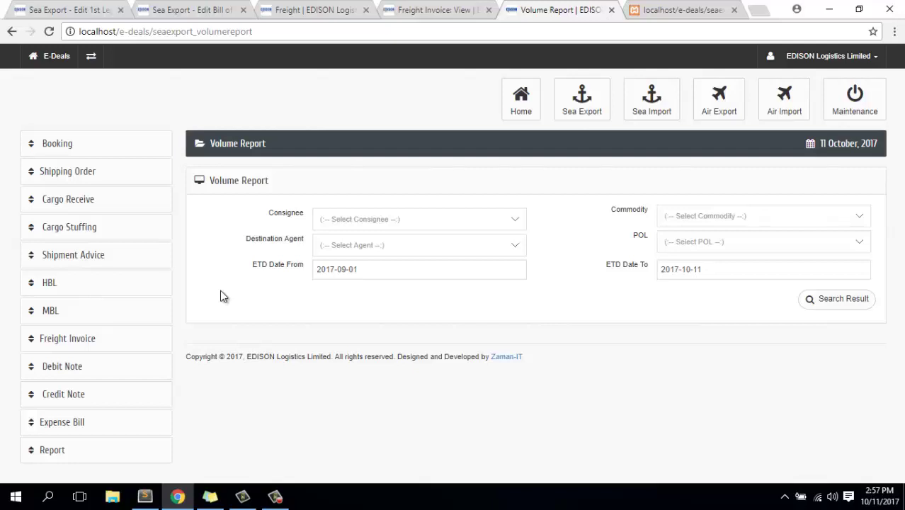
left_click(278, 496)
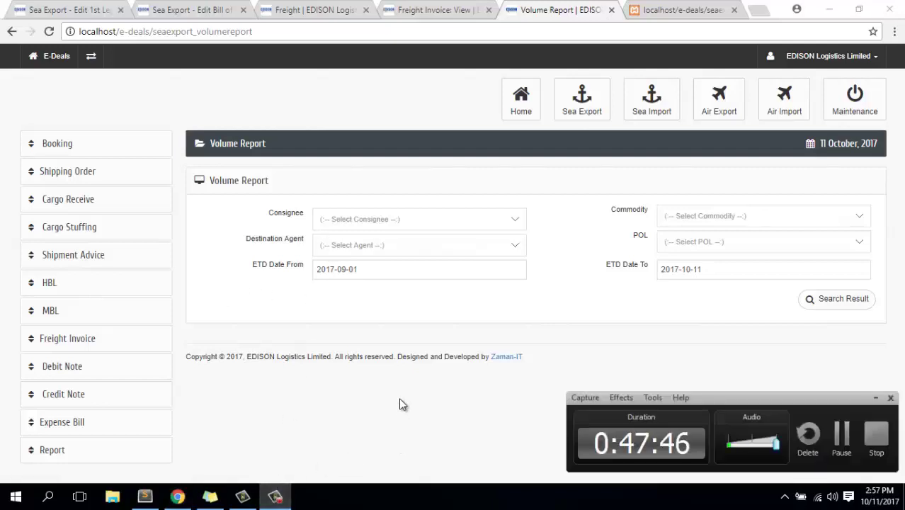